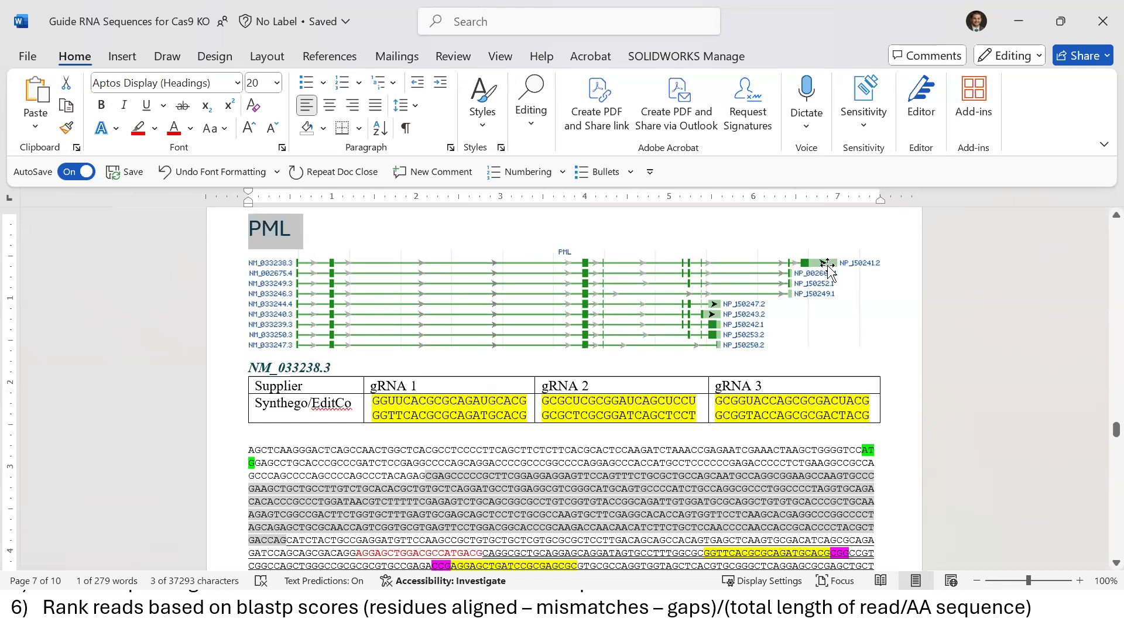
pyautogui.scroll(-3, 1100, 568)
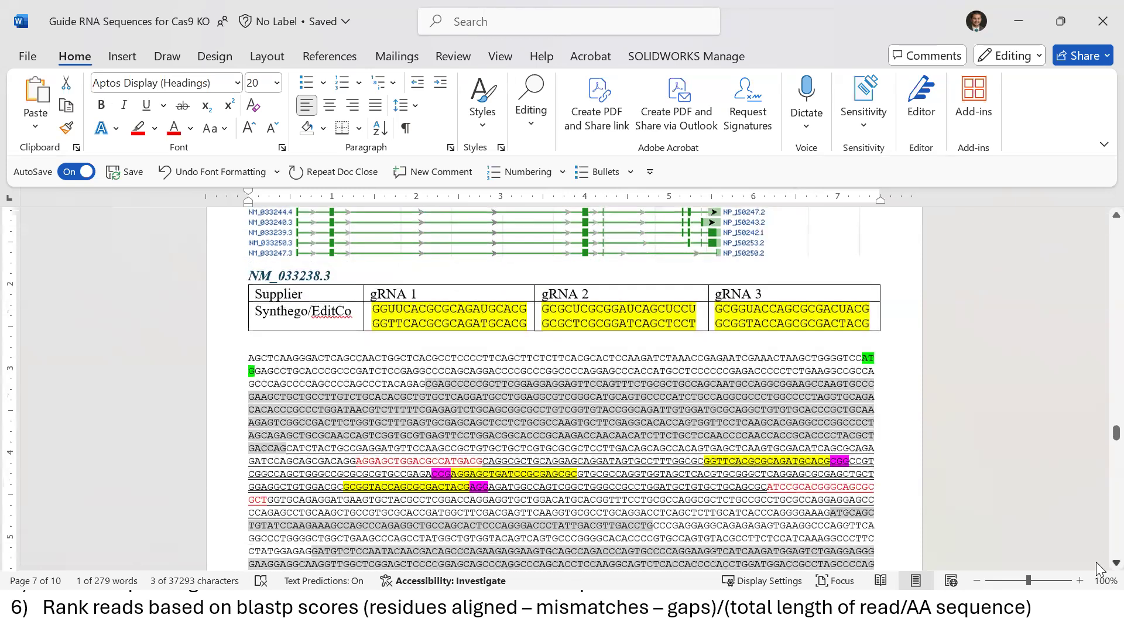
pyautogui.scroll(-2, 1099, 568)
pyautogui.scroll(-1, 281, 296)
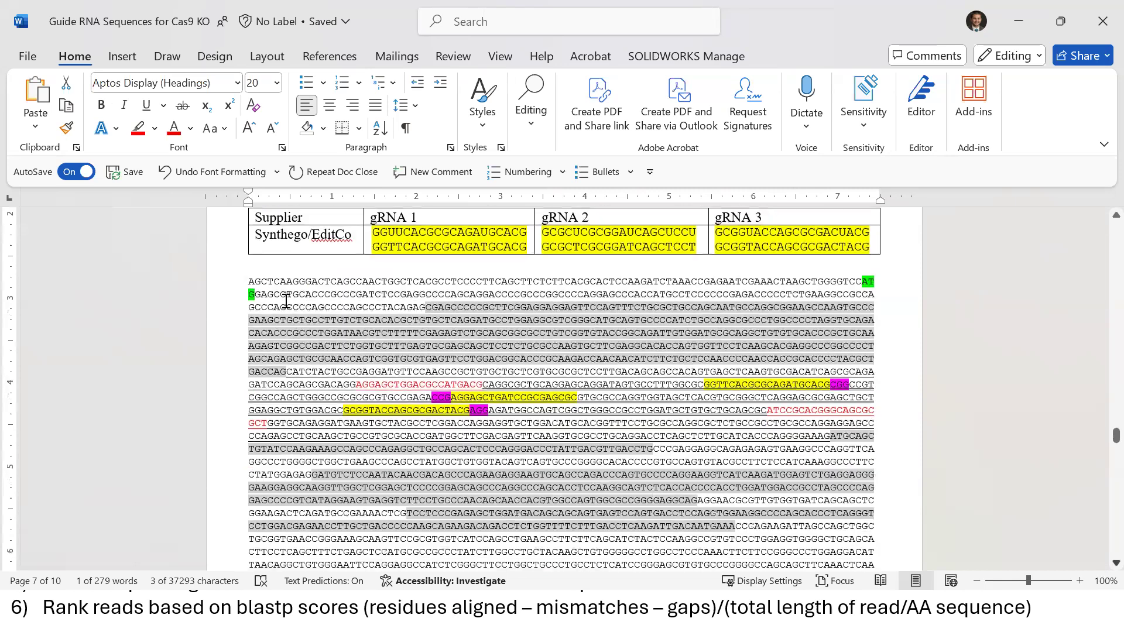
pyautogui.click(277, 286)
pyautogui.moveTo(277, 287); pyautogui.dragTo(486, 403)
pyautogui.click(261, 286)
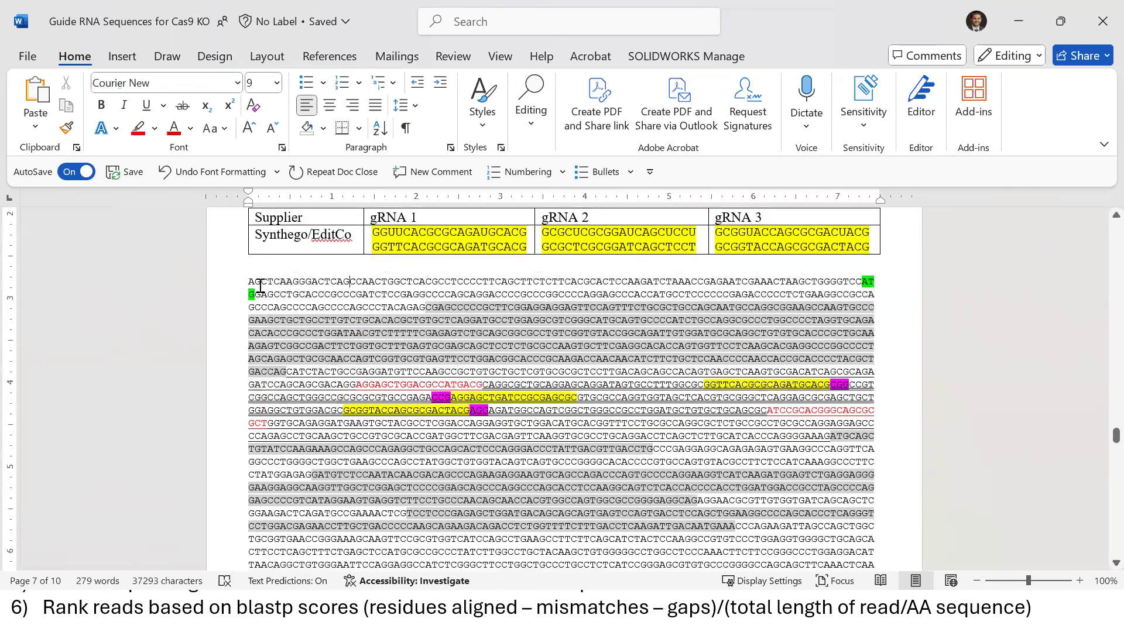
pyautogui.moveTo(245, 283); pyautogui.dragTo(467, 342)
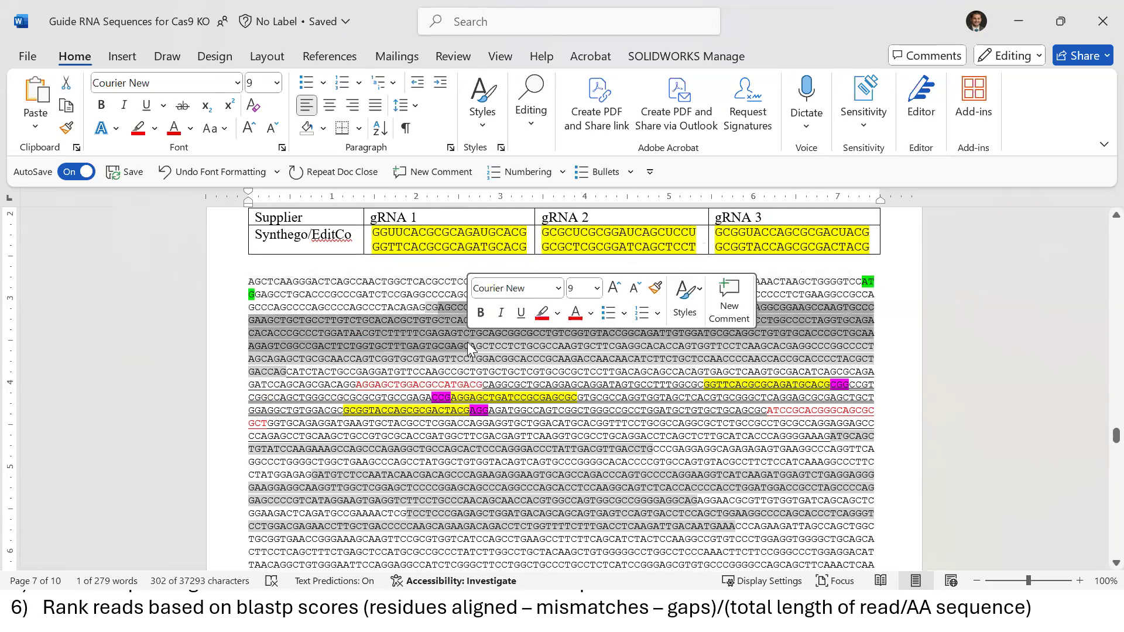
pyautogui.click(609, 396)
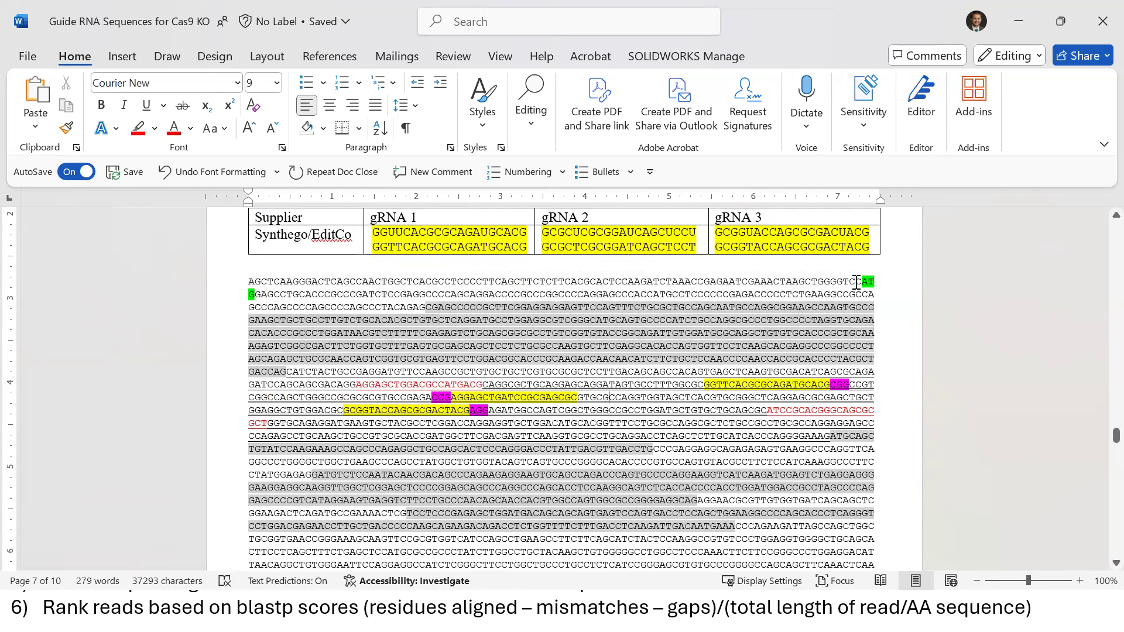
pyautogui.hotkey('shift', 'Right')
pyautogui.hotkey('shift', 'Right')
pyautogui.hotkey('shift', 'Right')
pyautogui.hotkey('shift', 'Right')
pyautogui.hotkey('shift', 'Right')
pyautogui.hotkey('shift', 'Left')
pyautogui.hotkey('shift', 'Left')
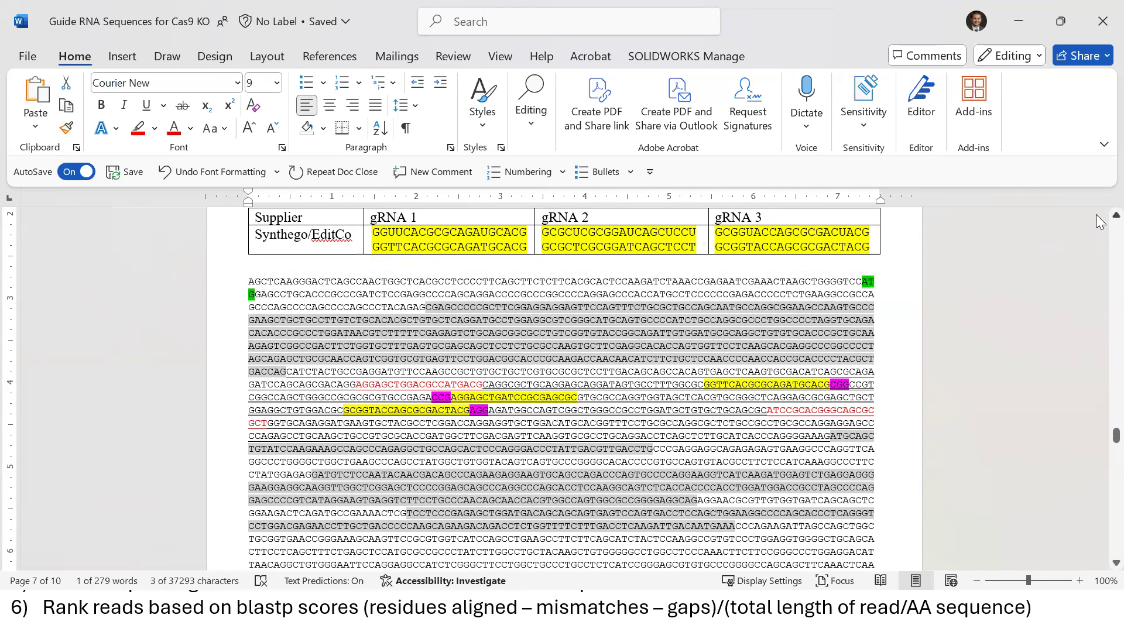
pyautogui.scroll(2, 376, 417)
pyautogui.moveTo(279, 352); pyautogui.dragTo(378, 449)
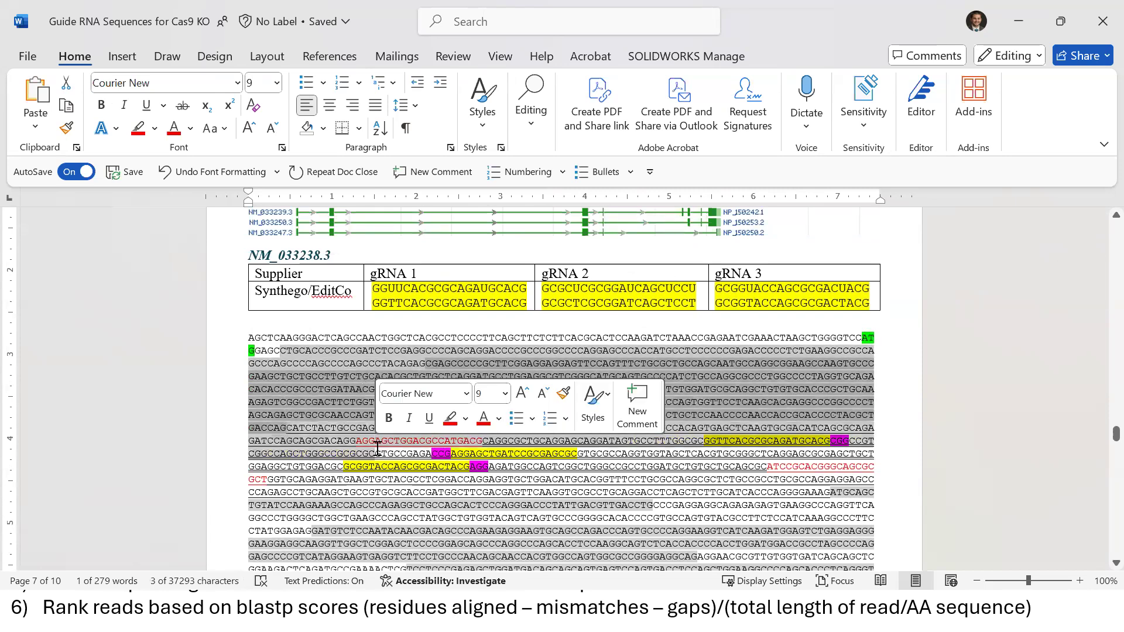
pyautogui.click(450, 468)
pyautogui.click(285, 292)
pyautogui.doubleClick(285, 292)
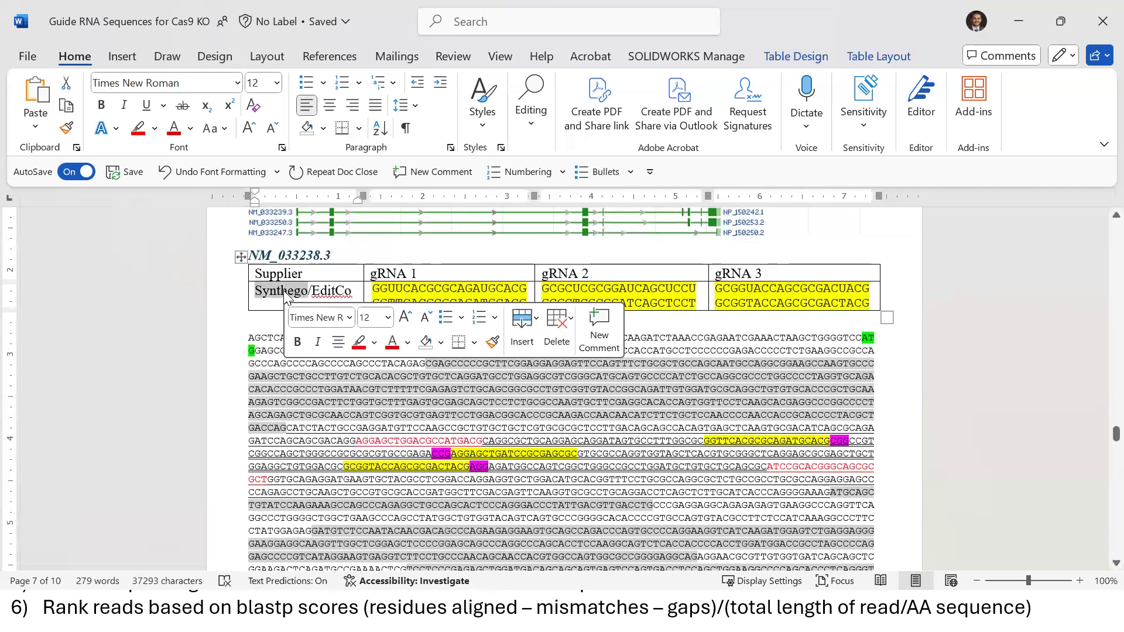
pyautogui.moveTo(285, 292); pyautogui.dragTo(335, 291)
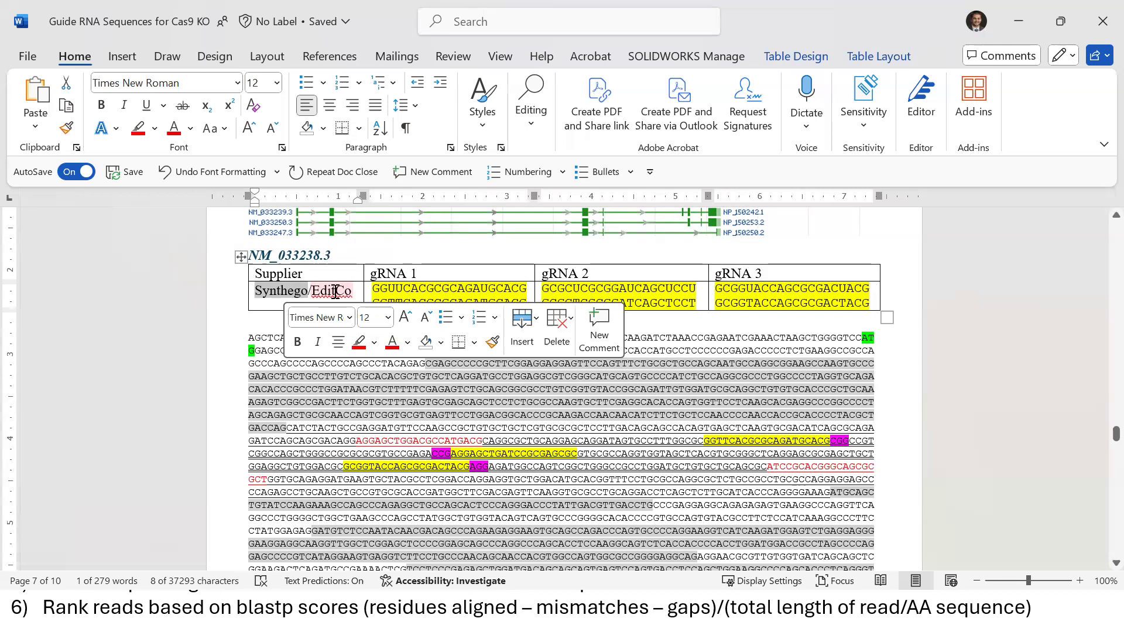
pyautogui.click(559, 454)
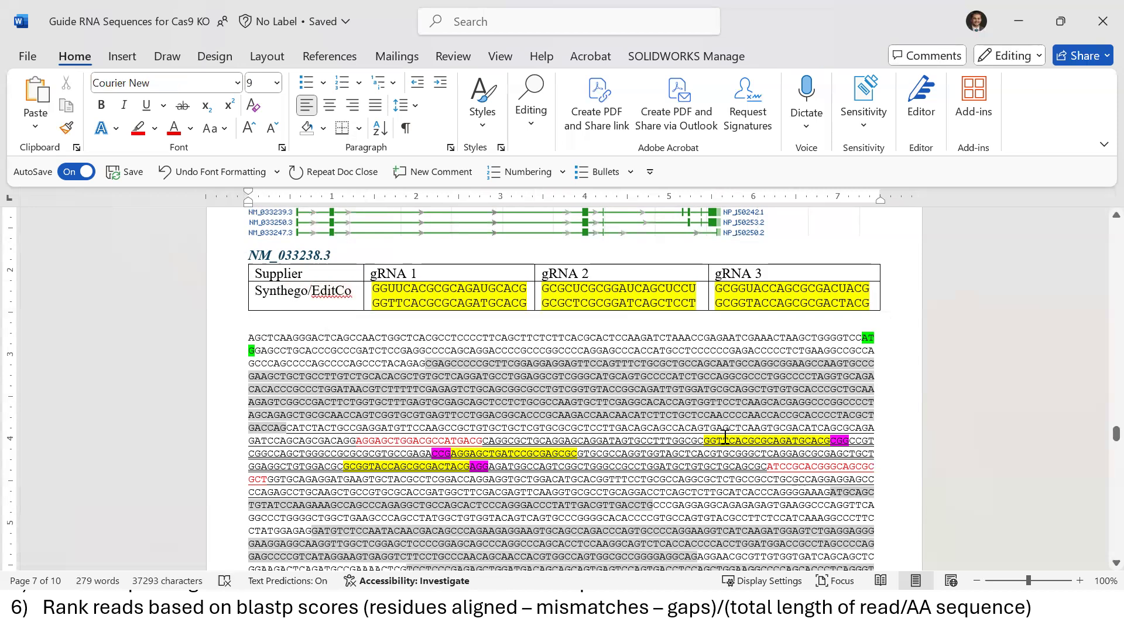
pyautogui.moveTo(704, 440); pyautogui.dragTo(831, 440)
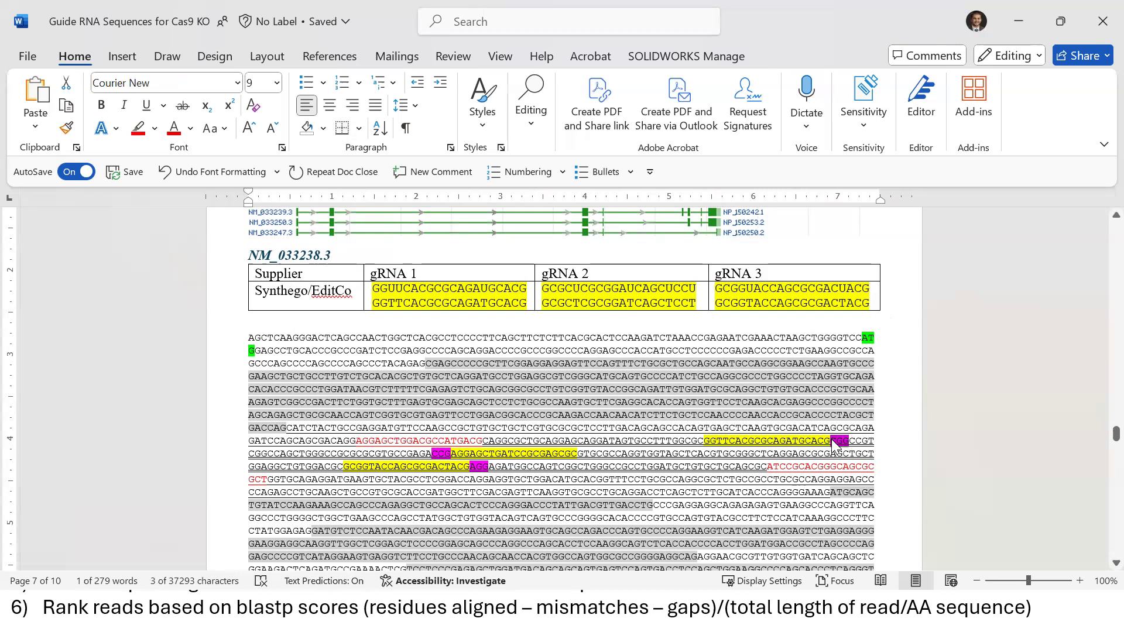
pyautogui.rightClick(834, 445)
pyautogui.press('Escape')
pyautogui.press('Left')
pyautogui.hotkey('shift', 'Left')
pyautogui.hotkey('shift', 'Left')
pyautogui.hotkey('shift', 'Left')
pyautogui.hotkey('shift', 'Left')
pyautogui.hotkey('shift', 'Left')
pyautogui.hotkey('shift', 'Left')
pyautogui.hotkey('shift', 'Left')
pyautogui.hotkey('shift', 'Left')
pyautogui.hotkey('shift', 'Left')
pyautogui.hotkey('shift', 'Left')
pyautogui.hotkey('shift', 'Left')
pyautogui.hotkey('shift', 'Left')
pyautogui.hotkey('shift', 'Left')
pyautogui.hotkey('shift', 'Left')
pyautogui.hotkey('shift', 'Left')
pyautogui.hotkey('shift', 'Left')
pyautogui.hotkey('shift', 'Left')
pyautogui.hotkey('shift', 'Left')
pyautogui.hotkey('shift', 'Left')
pyautogui.hotkey('shift', 'Left')
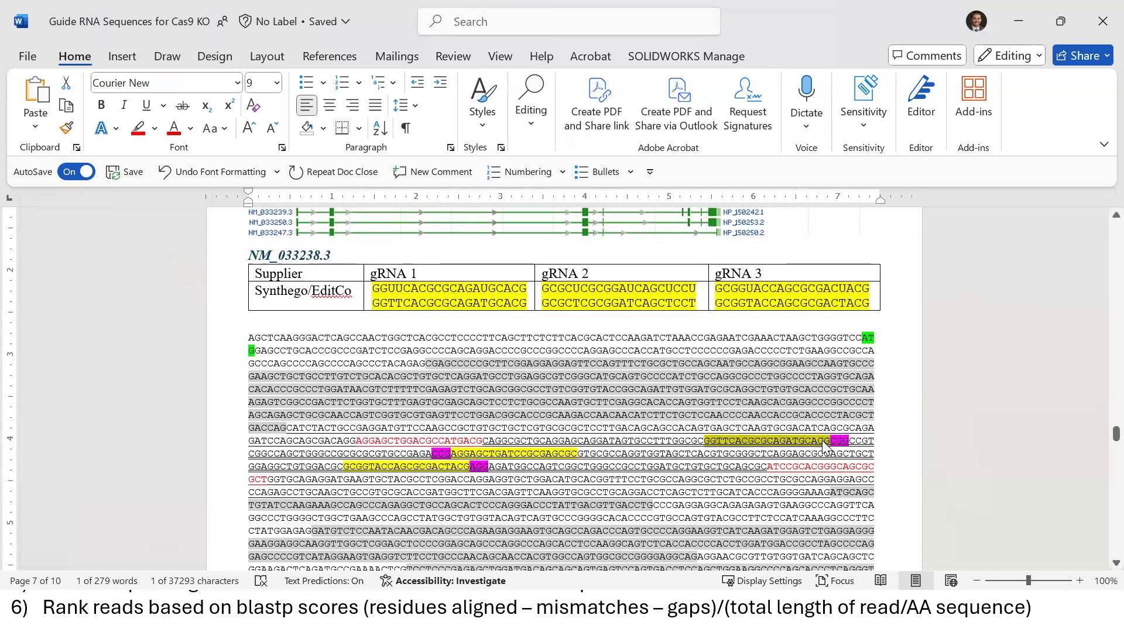
pyautogui.click(431, 453)
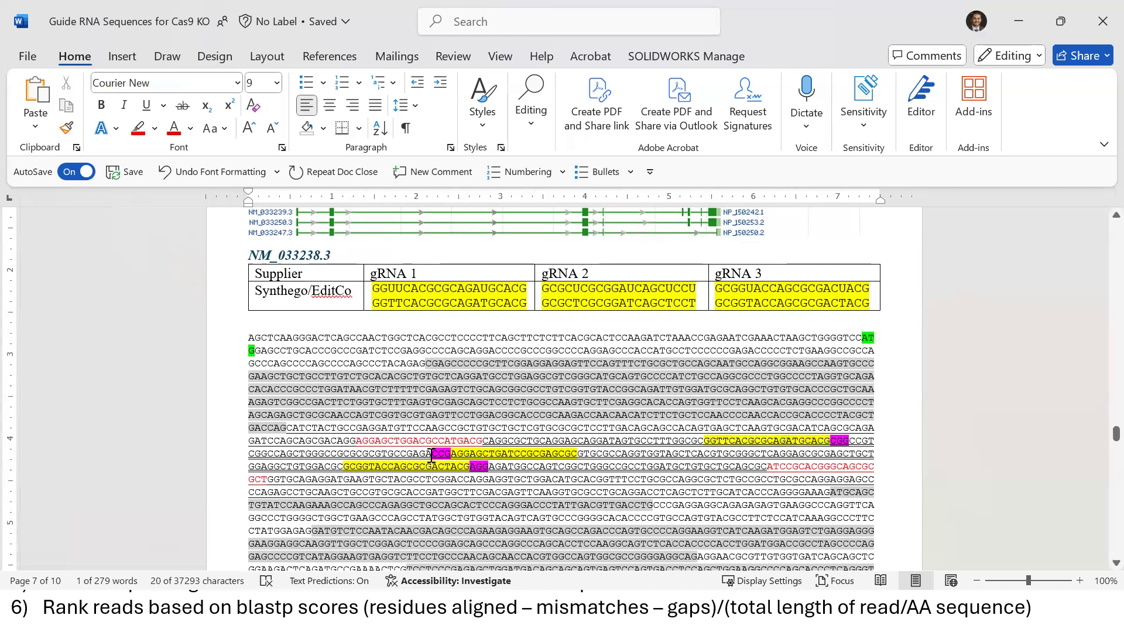
pyautogui.hotkey('shift', 'Right')
pyautogui.hotkey('shift', 'Right')
pyautogui.hotkey('shift', 'Right')
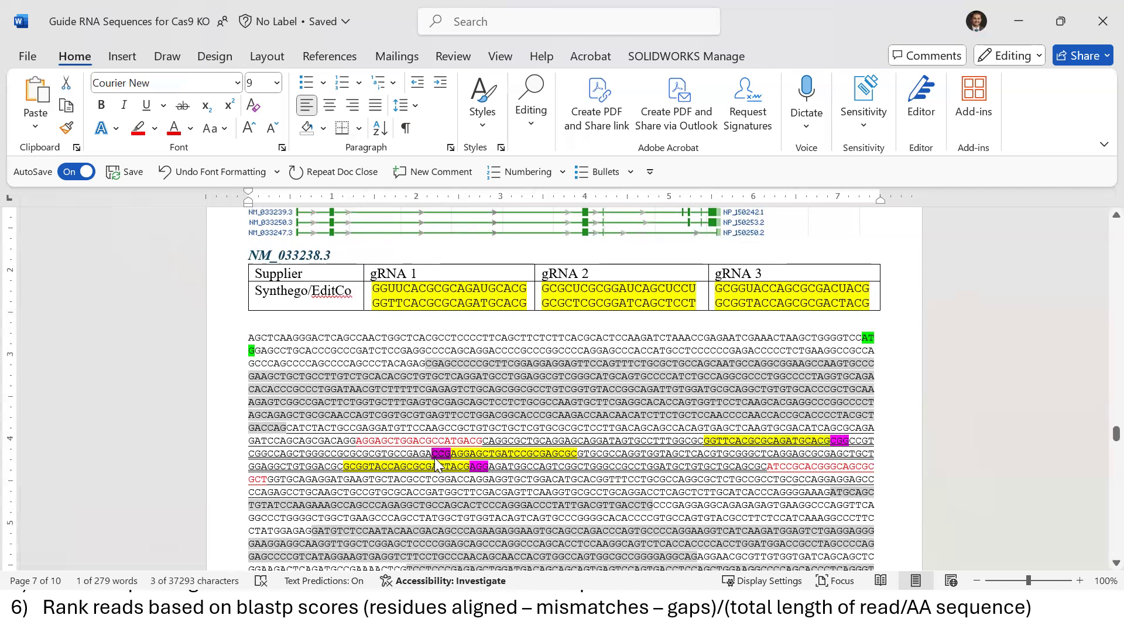
pyautogui.click(455, 460)
pyautogui.hotkey('shift', 'Right')
pyautogui.hotkey('shift', 'Right')
pyautogui.hotkey('shift', 'Right')
pyautogui.hotkey('shift', 'Right')
pyautogui.hotkey('shift', 'Right')
pyautogui.hotkey('shift', 'Right')
pyautogui.hotkey('shift', 'Right')
pyautogui.hotkey('shift', 'Right')
pyautogui.hotkey('shift', 'Right')
pyautogui.hotkey('shift', 'Right')
pyautogui.hotkey('shift', 'Right')
pyautogui.hotkey('shift', 'Right')
pyautogui.hotkey('shift', 'Right')
pyautogui.hotkey('shift', 'Right')
pyautogui.hotkey('shift', 'Right')
pyautogui.hotkey('shift', 'Right')
pyautogui.hotkey('shift', 'Right')
pyautogui.hotkey('shift', 'Right')
pyautogui.hotkey('shift', 'Right')
pyautogui.hotkey('shift', 'Right')
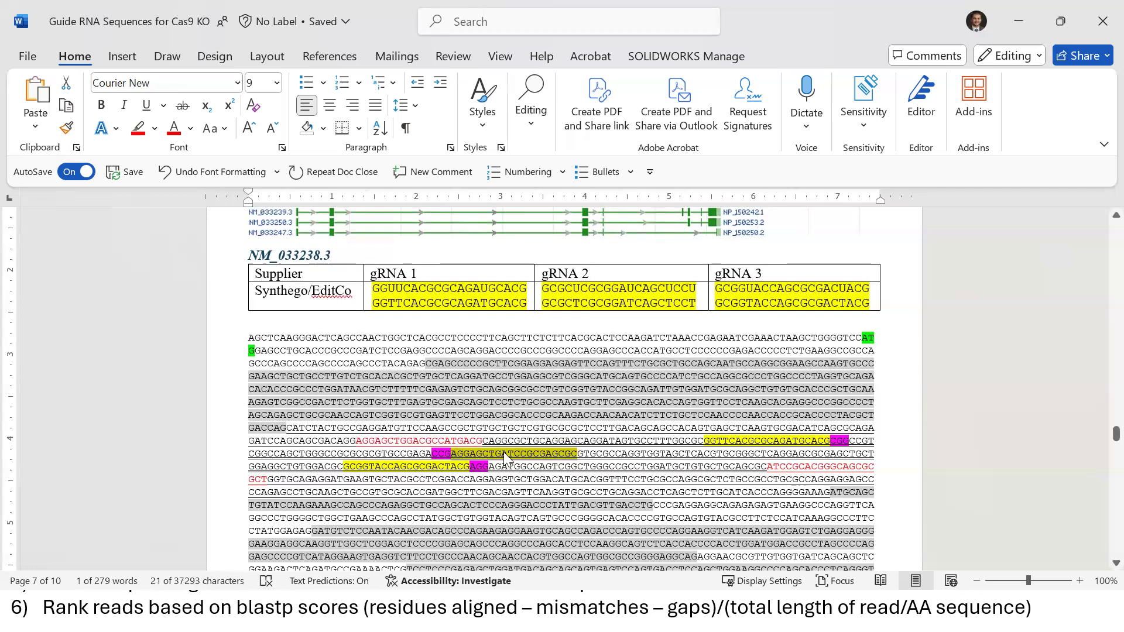
pyautogui.click(580, 450)
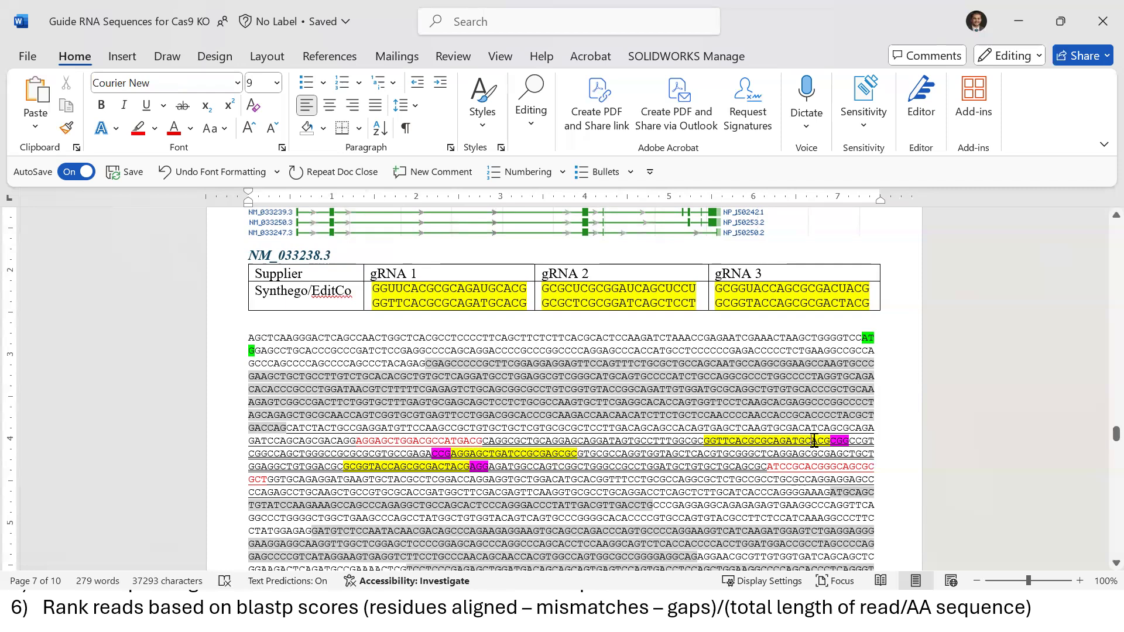
pyautogui.click(813, 440)
pyautogui.press('Return')
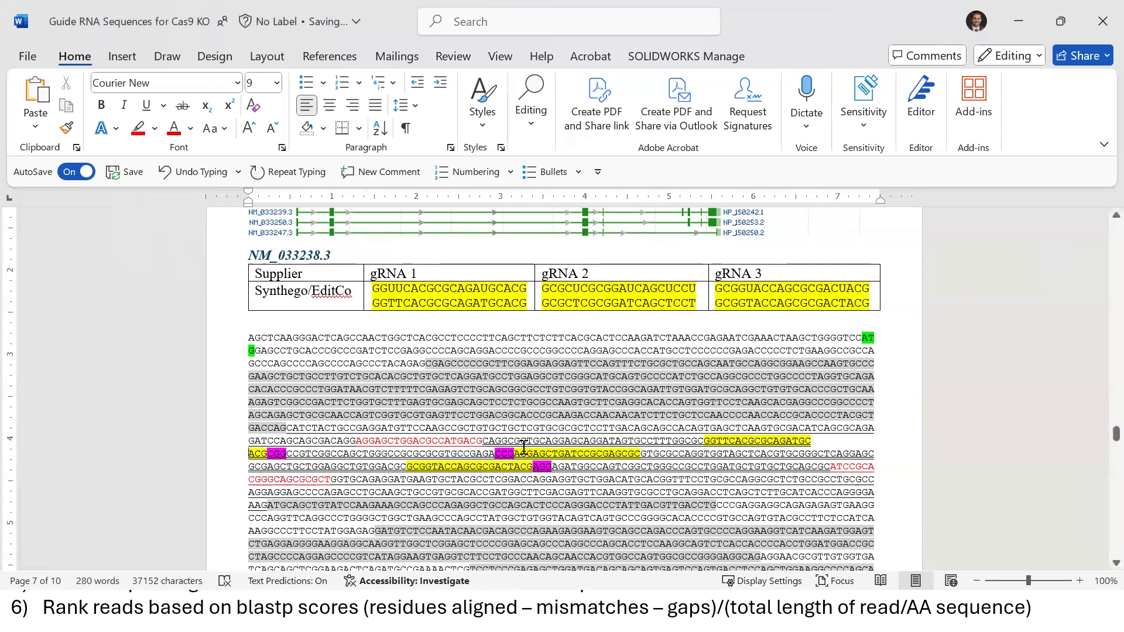
pyautogui.click(535, 453)
pyautogui.press('Return')
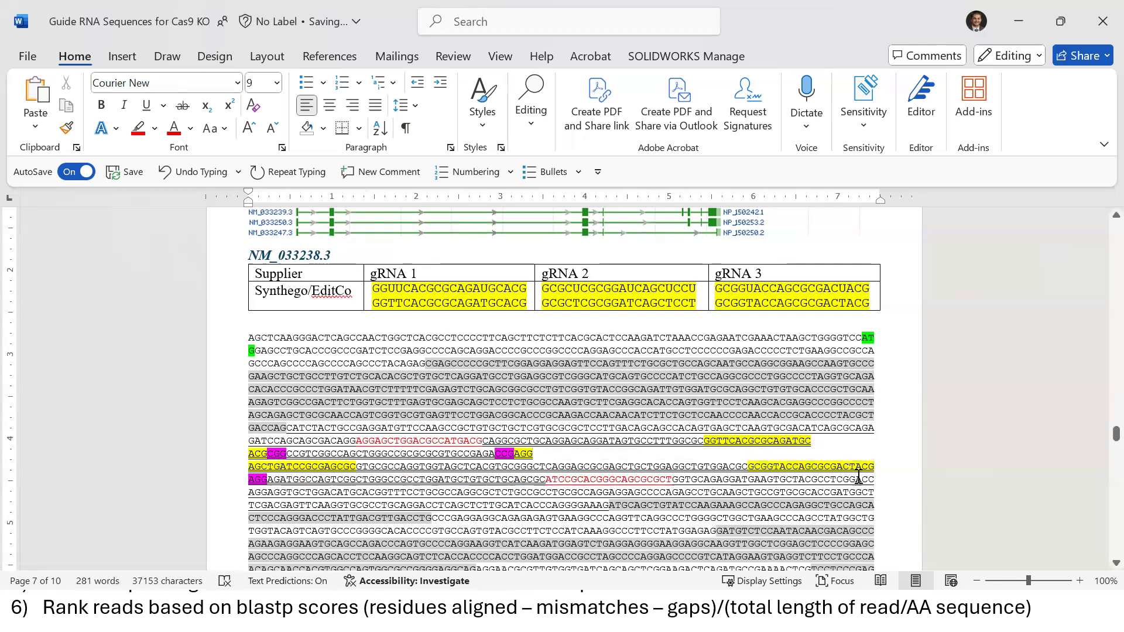
pyautogui.click(855, 466)
pyautogui.press('Return')
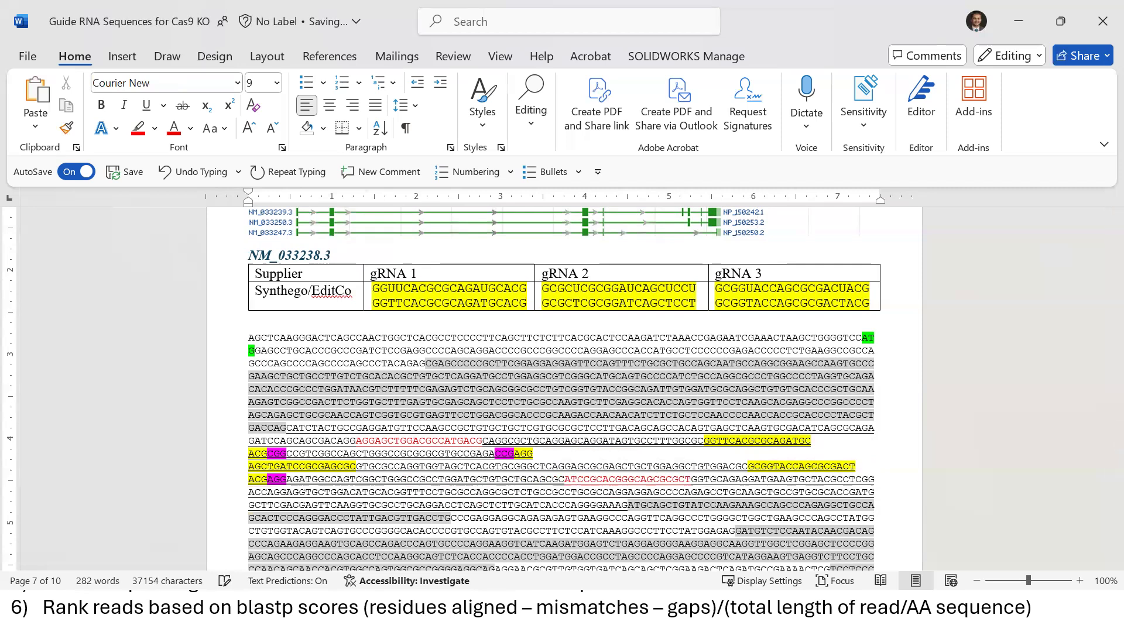
pyautogui.hotkey('ctrl', 'z')
pyautogui.hotkey('ctrl', 'z')
pyautogui.hotkey('ctrl', 'z')
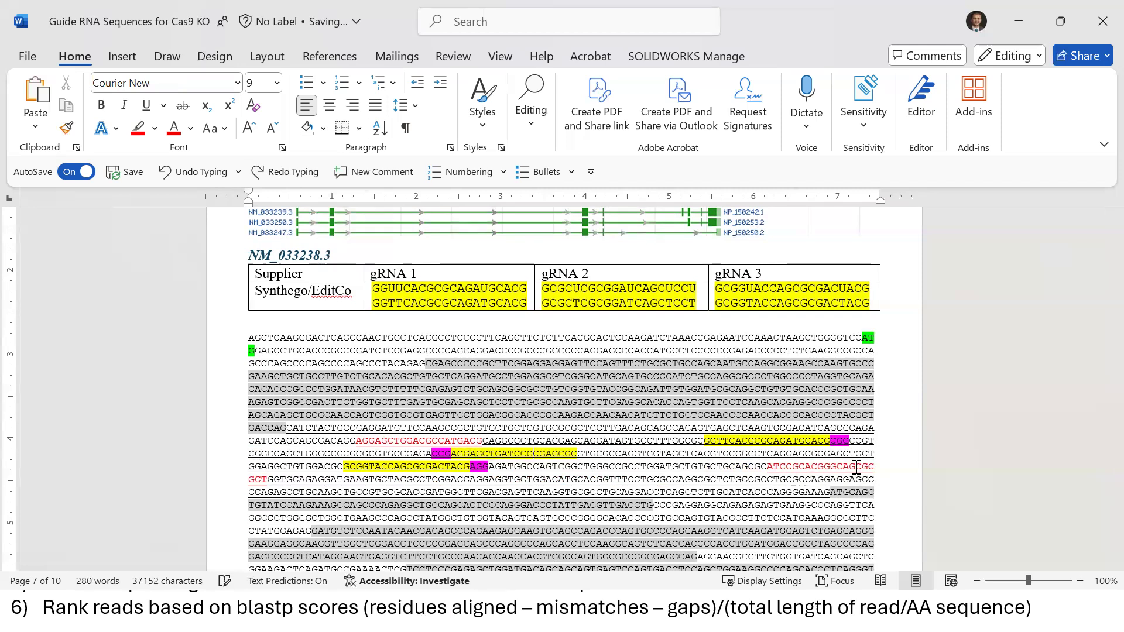
pyautogui.hotkey('ctrl', 'z')
pyautogui.click(538, 404)
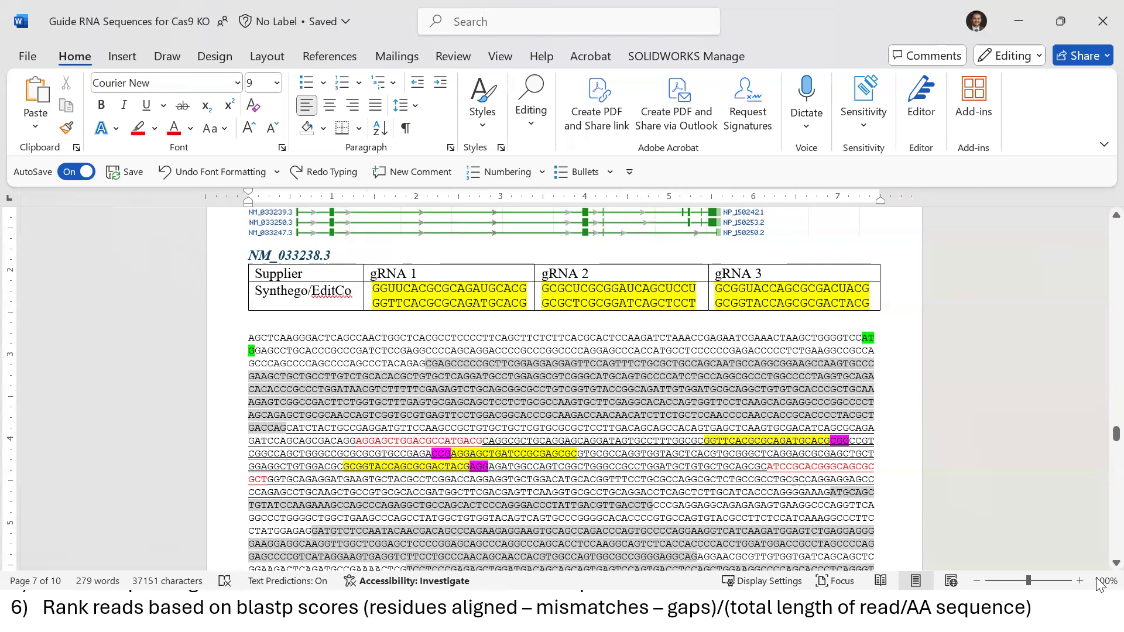
pyautogui.scroll(-2, 1098, 571)
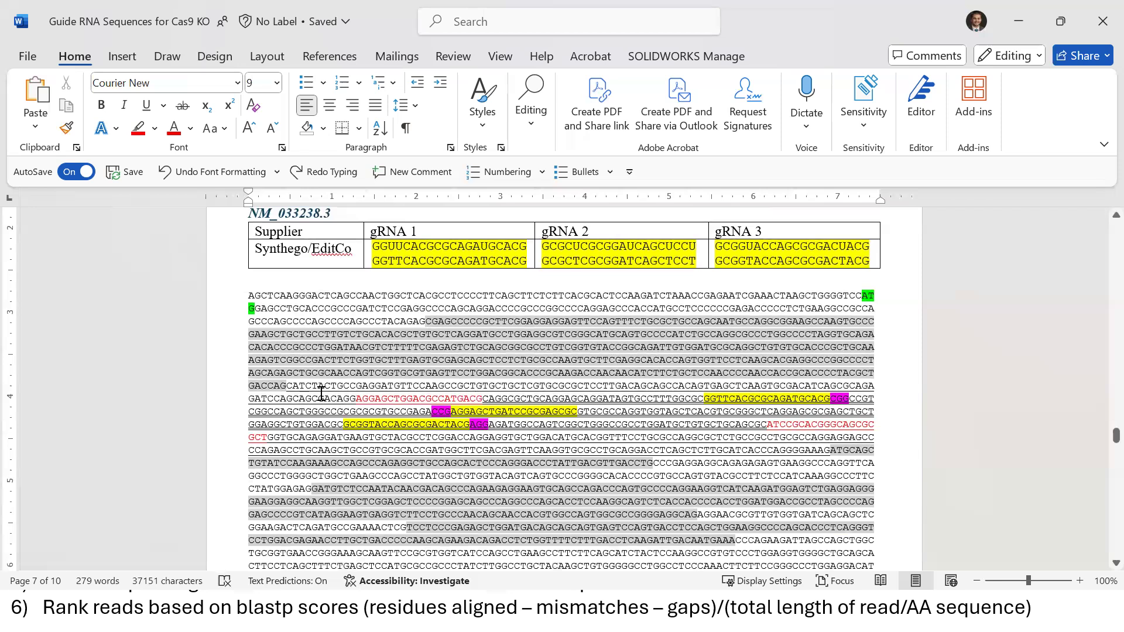
pyautogui.moveTo(412, 396); pyautogui.dragTo(831, 451)
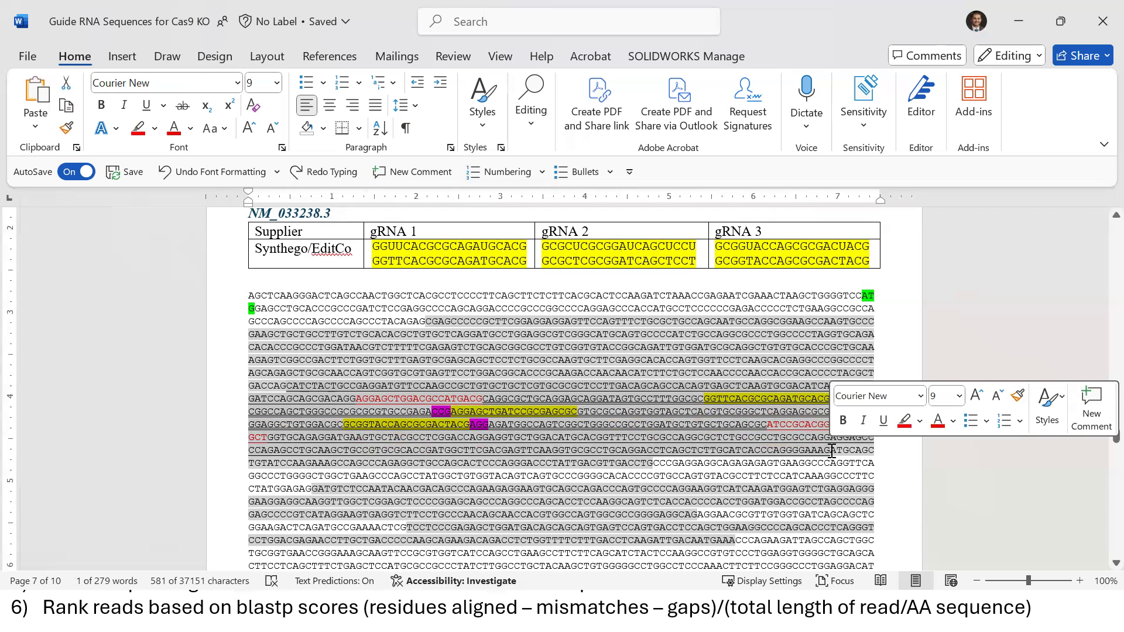
pyautogui.click(361, 398)
pyautogui.moveTo(289, 386); pyautogui.dragTo(779, 372)
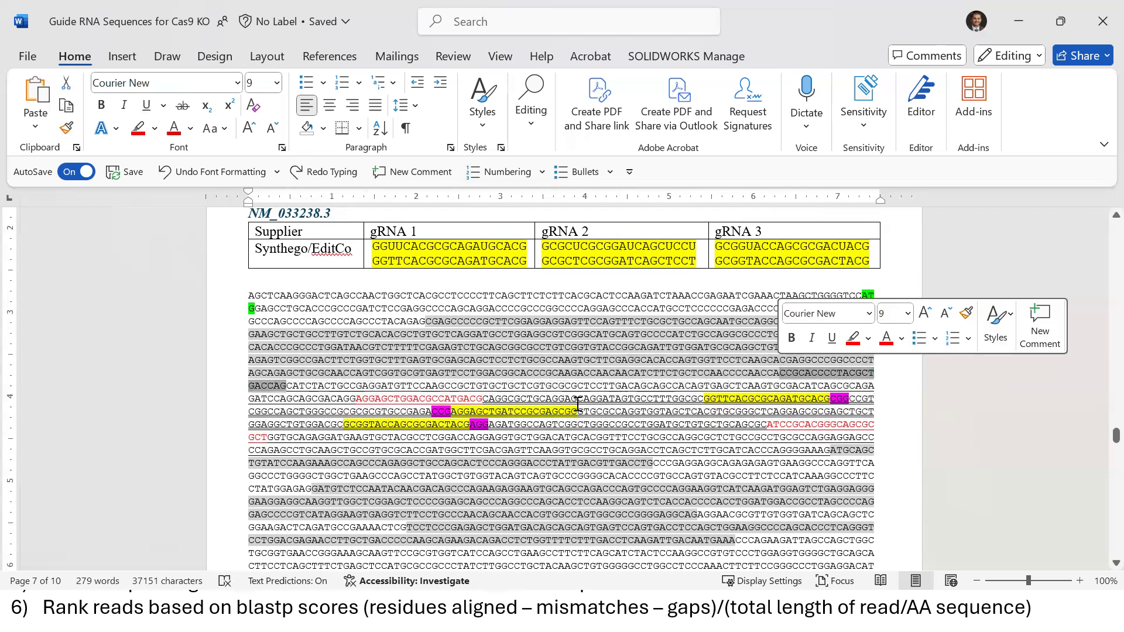
pyautogui.click(286, 384)
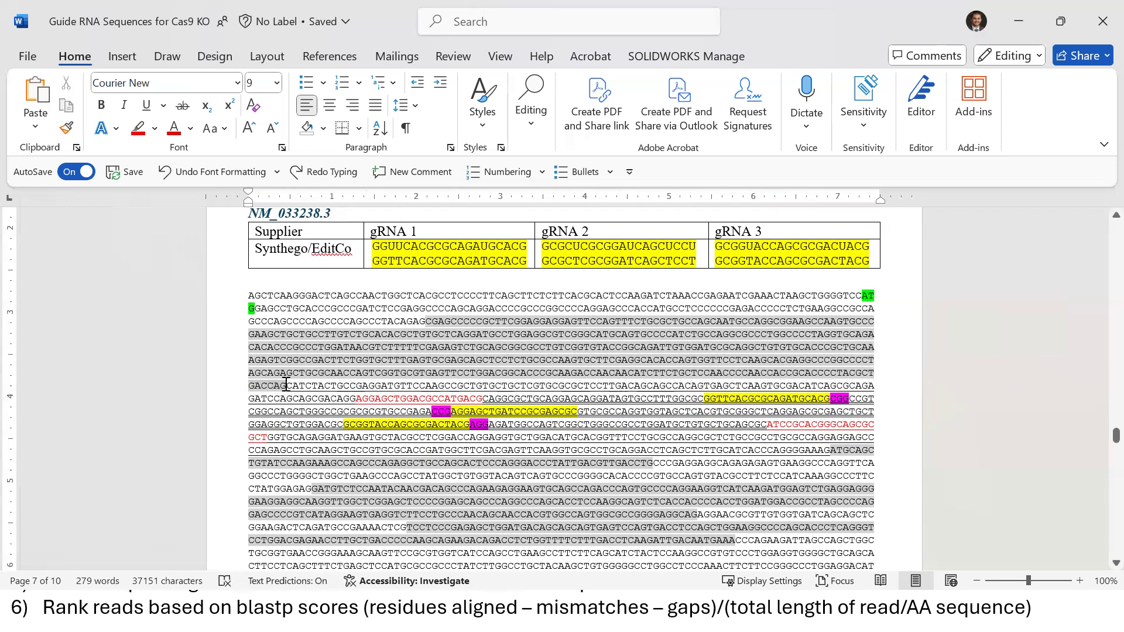
pyautogui.click(431, 439)
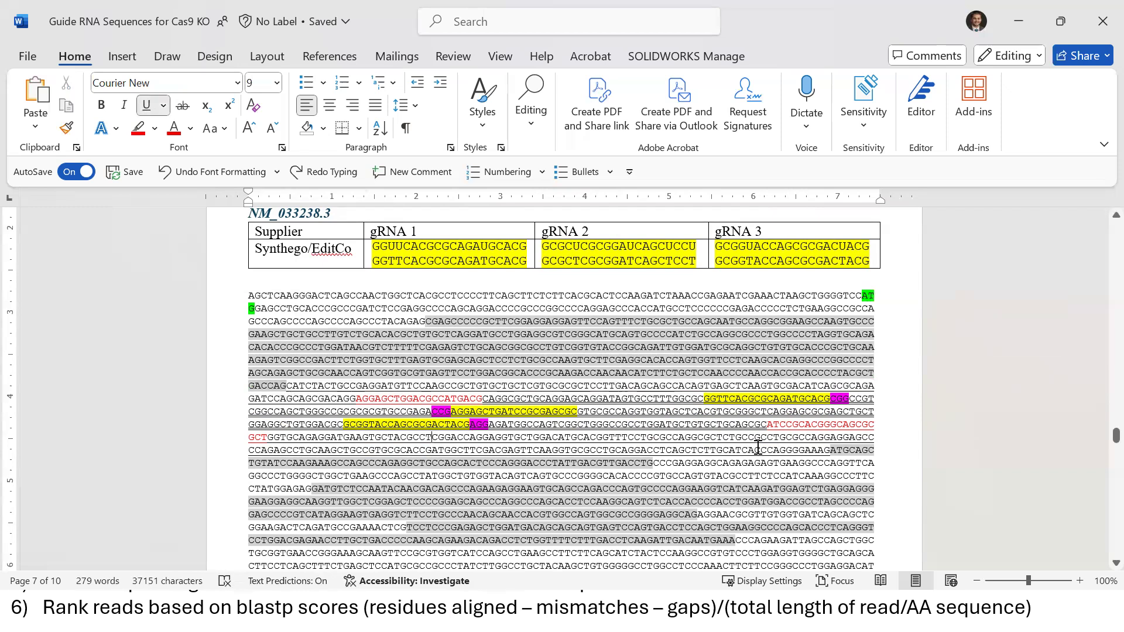
pyautogui.moveTo(755, 448); pyautogui.dragTo(832, 450)
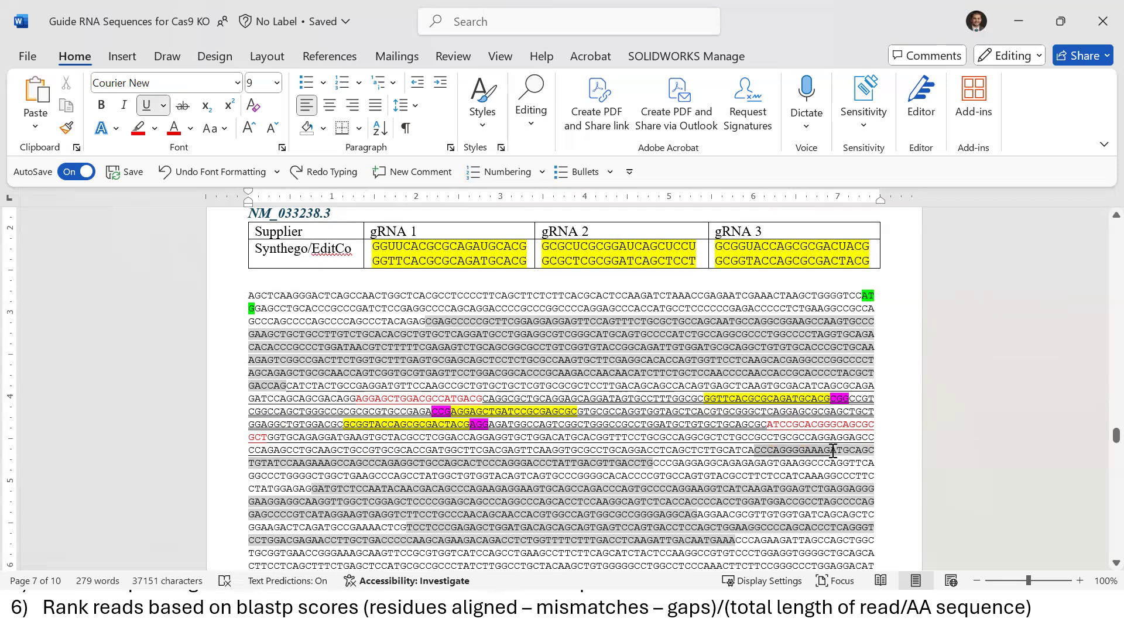
pyautogui.click(677, 397)
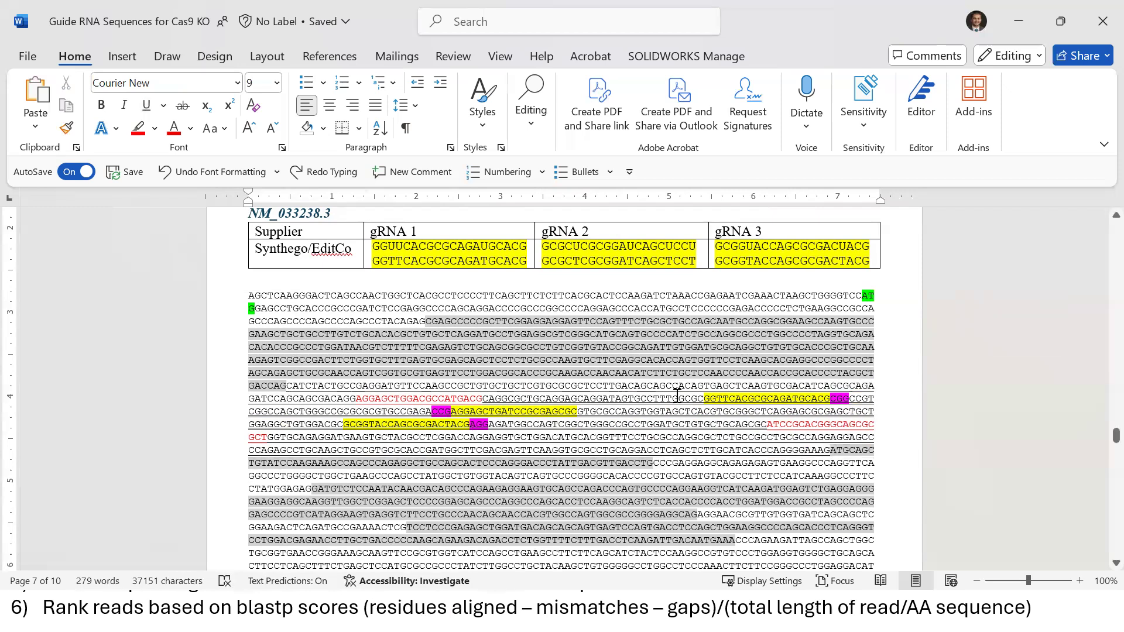
# Scroll to page 8's Amplicon section and highlight the amplicon paragraph and its closing red sequence
pyautogui.scroll(-8, 678, 397)
pyautogui.scroll(-1, 677, 397)
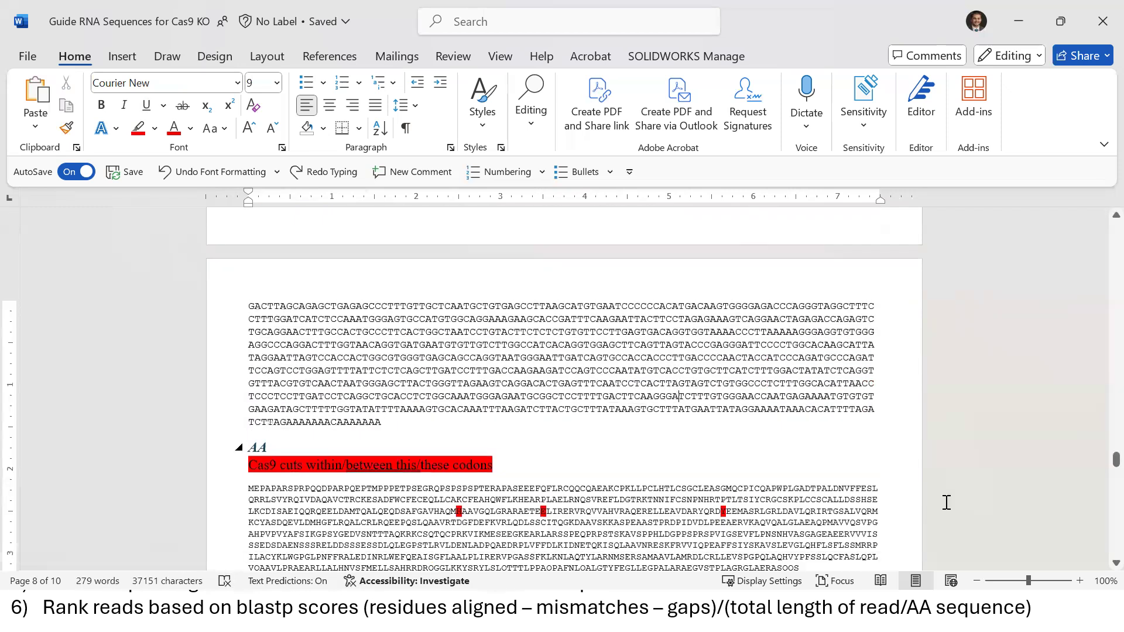
pyautogui.scroll(-10, 1098, 559)
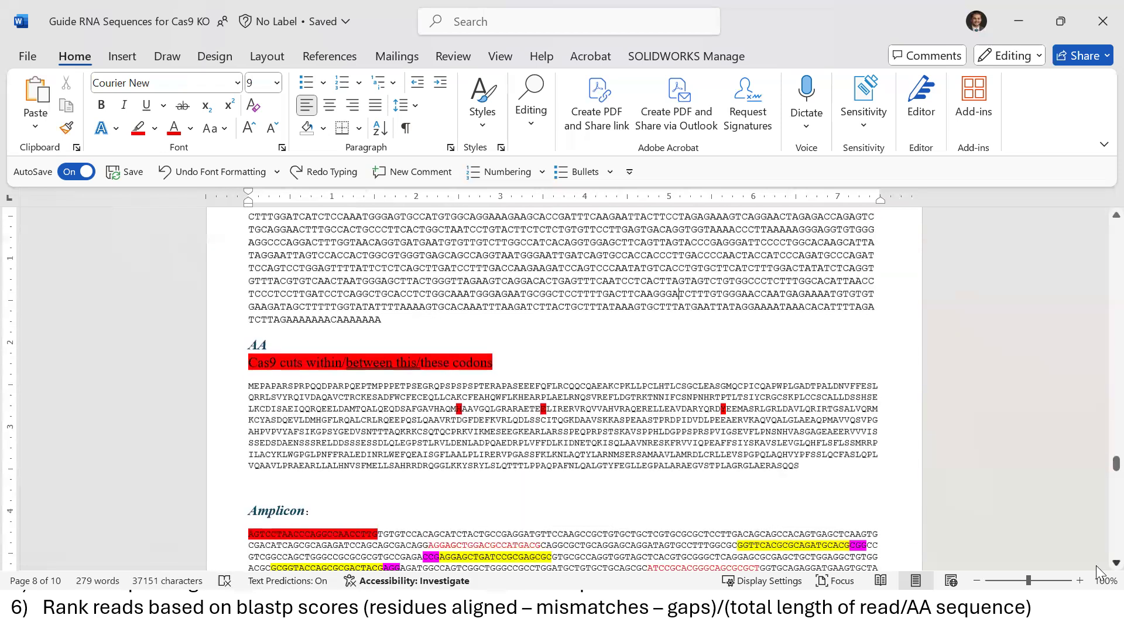
pyautogui.tripleClick(562, 413)
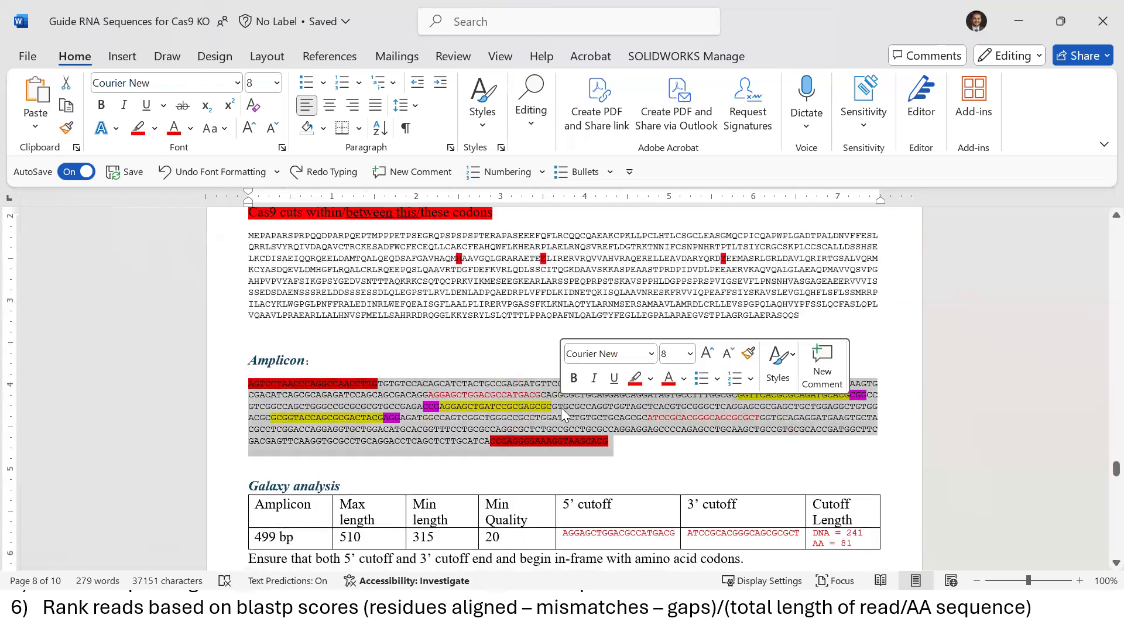
pyautogui.click(353, 401)
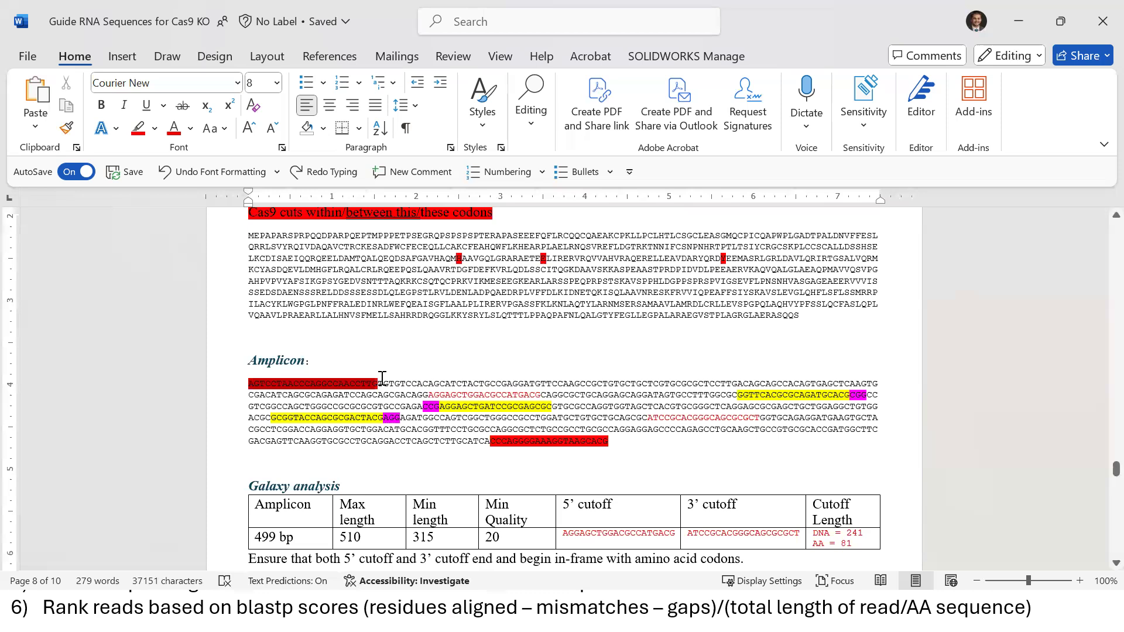
pyautogui.moveTo(615, 442); pyautogui.dragTo(495, 442)
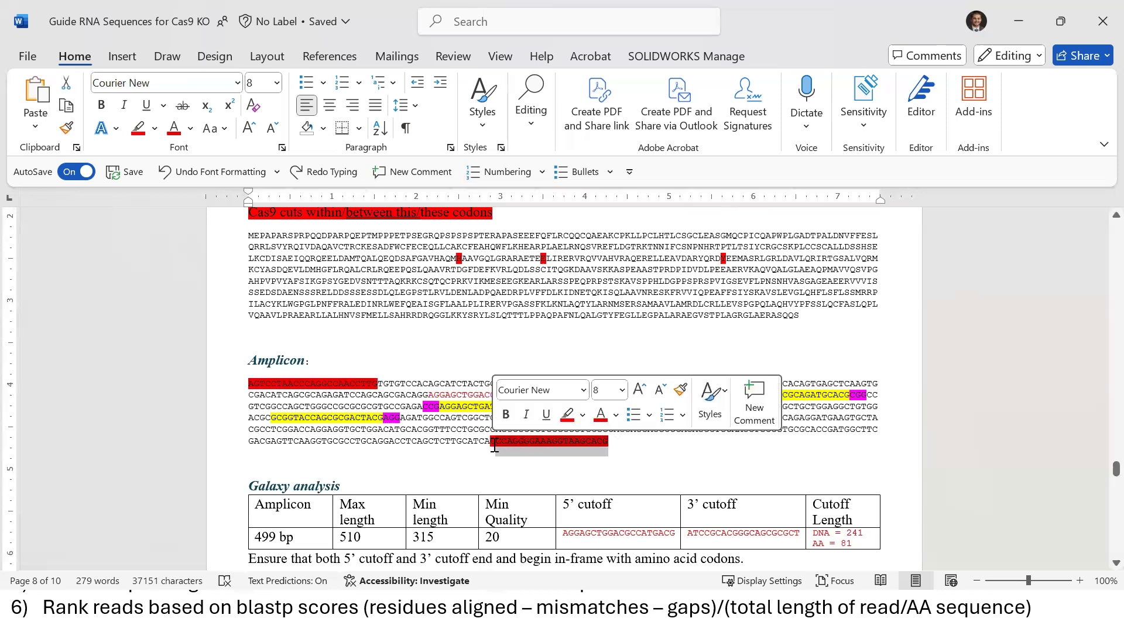
pyautogui.click(430, 414)
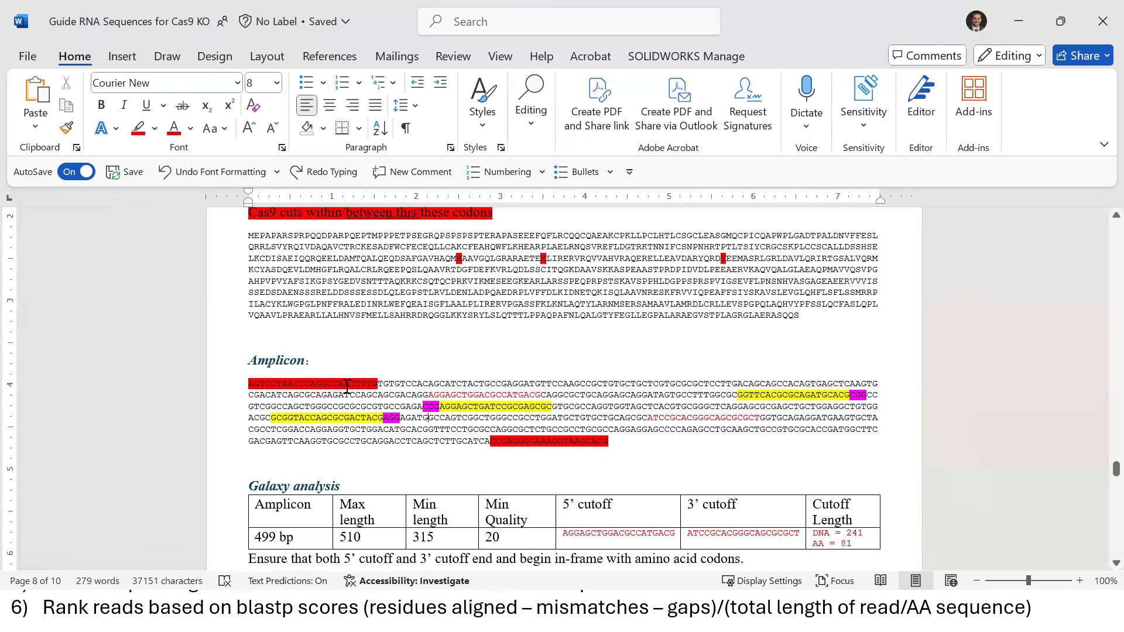
# Highlight amplicon text between the opening red sequence, the yellow gRNA and the final red sequence
pyautogui.moveTo(378, 384); pyautogui.dragTo(734, 394)
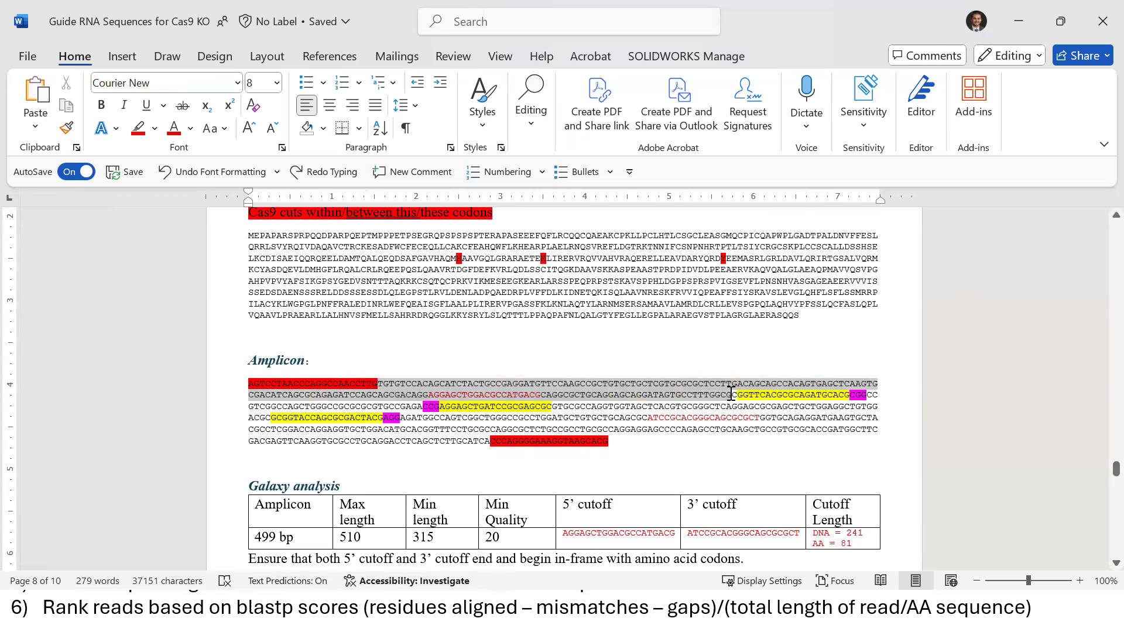
pyautogui.click(667, 404)
pyautogui.moveTo(489, 442); pyautogui.dragTo(399, 419)
pyautogui.click(473, 450)
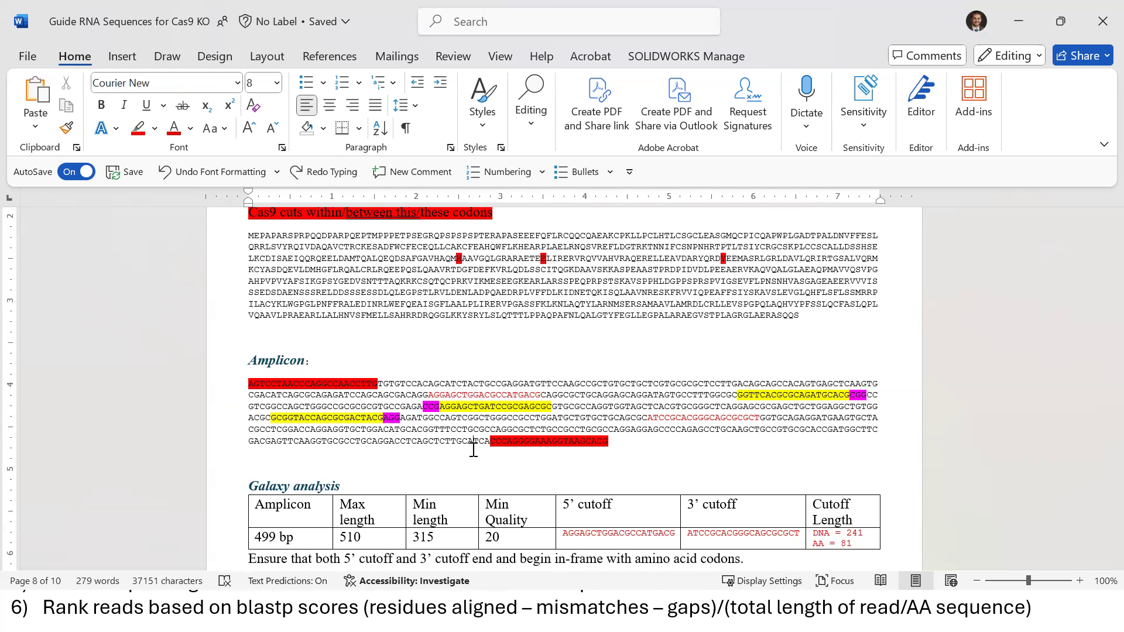
# Highlight amplicon lines one to five, the stretch across the gRNA sites, then the protein sequence
pyautogui.click(478, 418)
pyautogui.moveTo(388, 382); pyautogui.dragTo(481, 432)
pyautogui.click(480, 431)
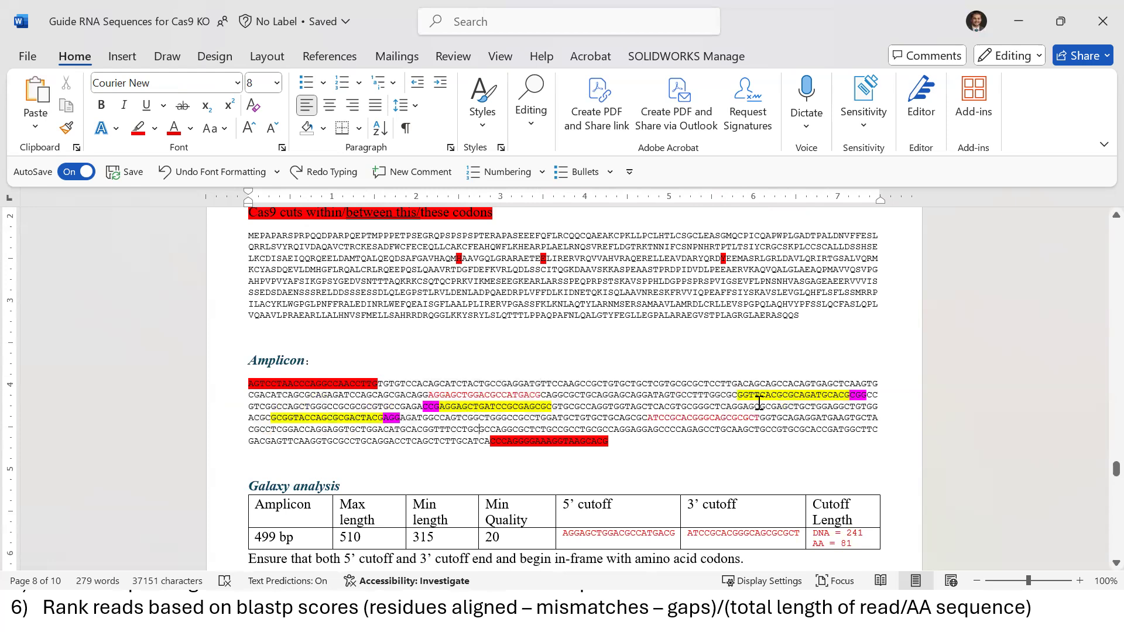
pyautogui.moveTo(833, 394); pyautogui.dragTo(373, 420)
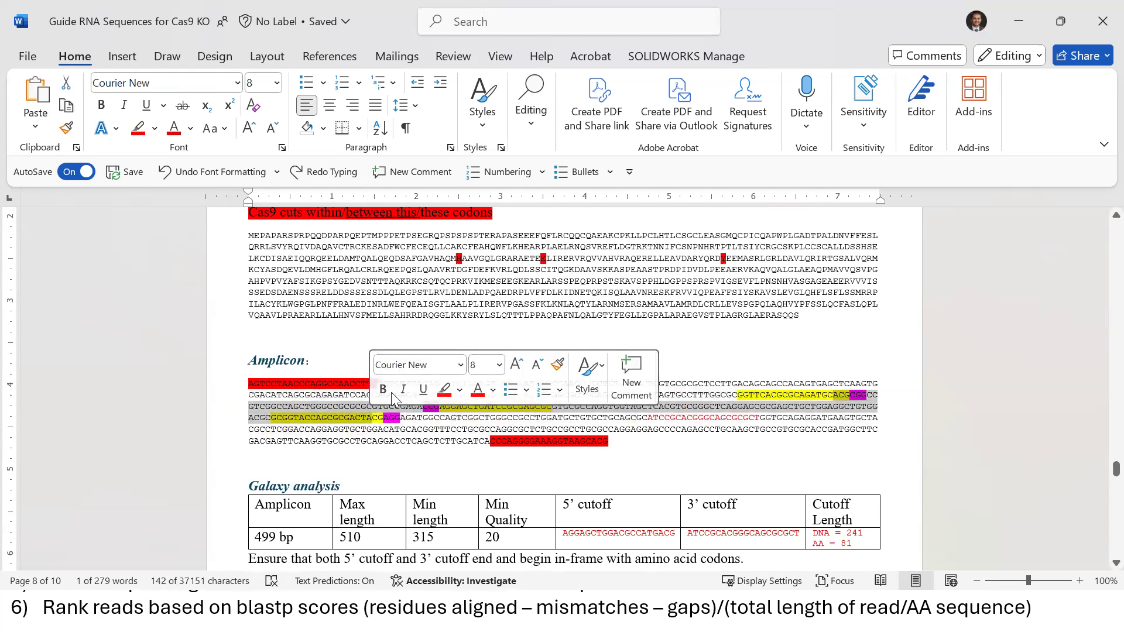
pyautogui.click(520, 440)
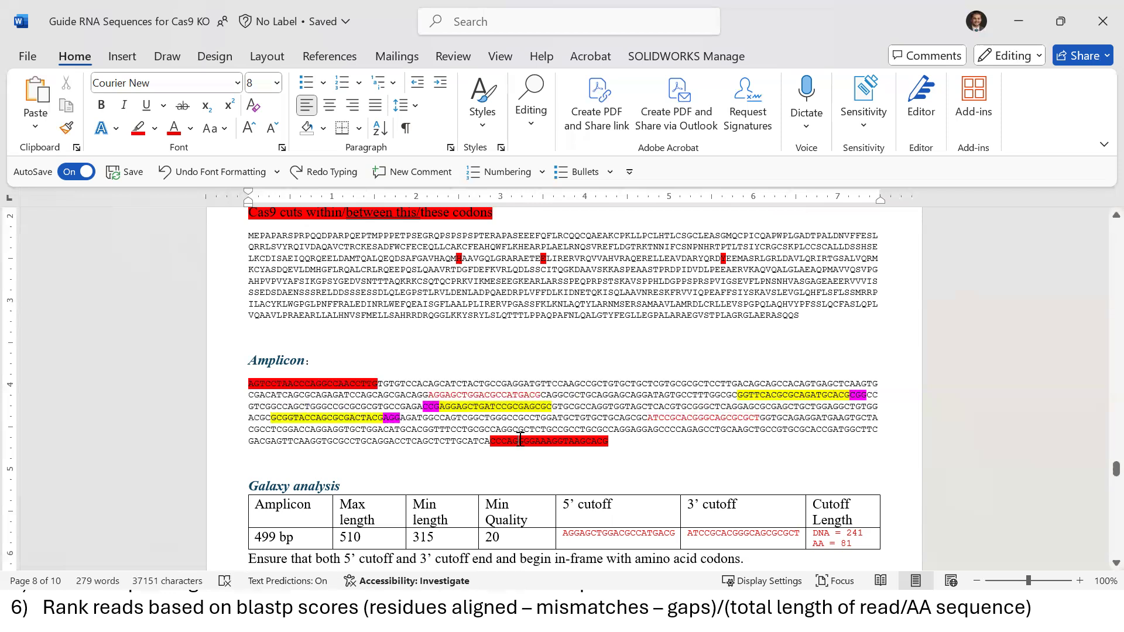
pyautogui.tripleClick(619, 289)
pyautogui.click(618, 289)
pyautogui.scroll(1, 1099, 225)
pyautogui.scroll(10, 634, 301)
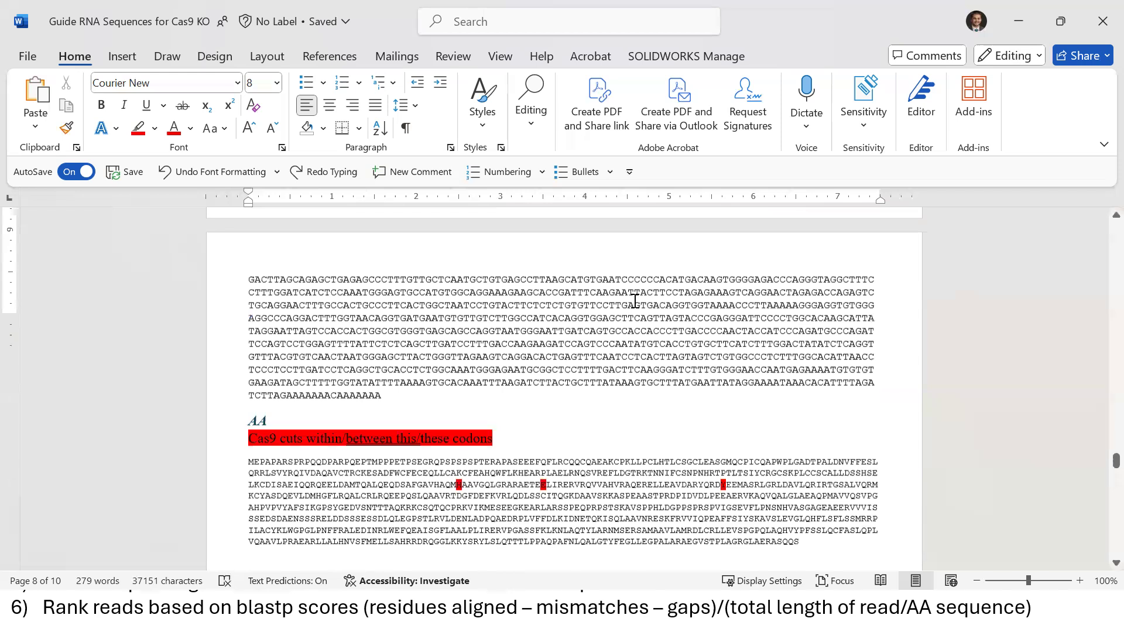
pyautogui.press('pageup')
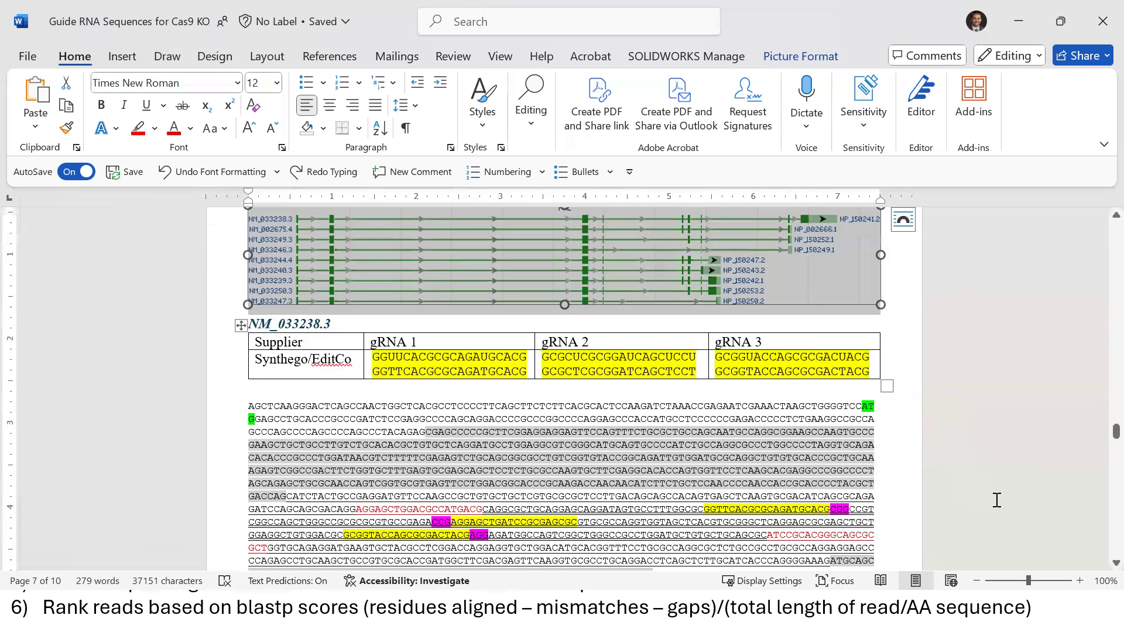
pyautogui.scroll(-3, 1098, 575)
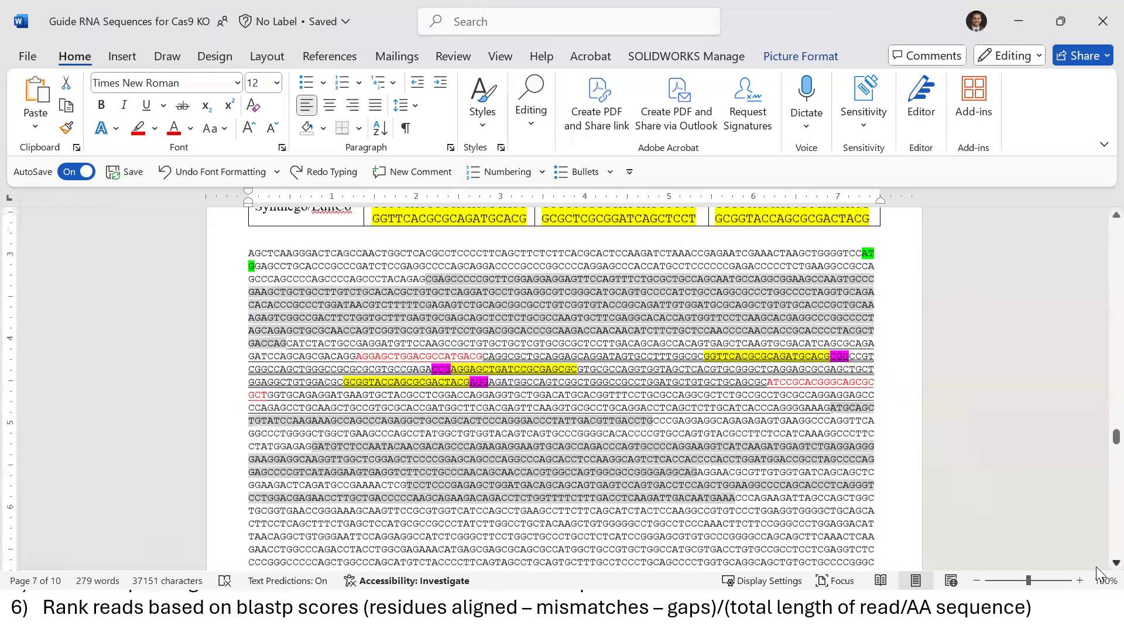
pyautogui.scroll(-1, 621, 363)
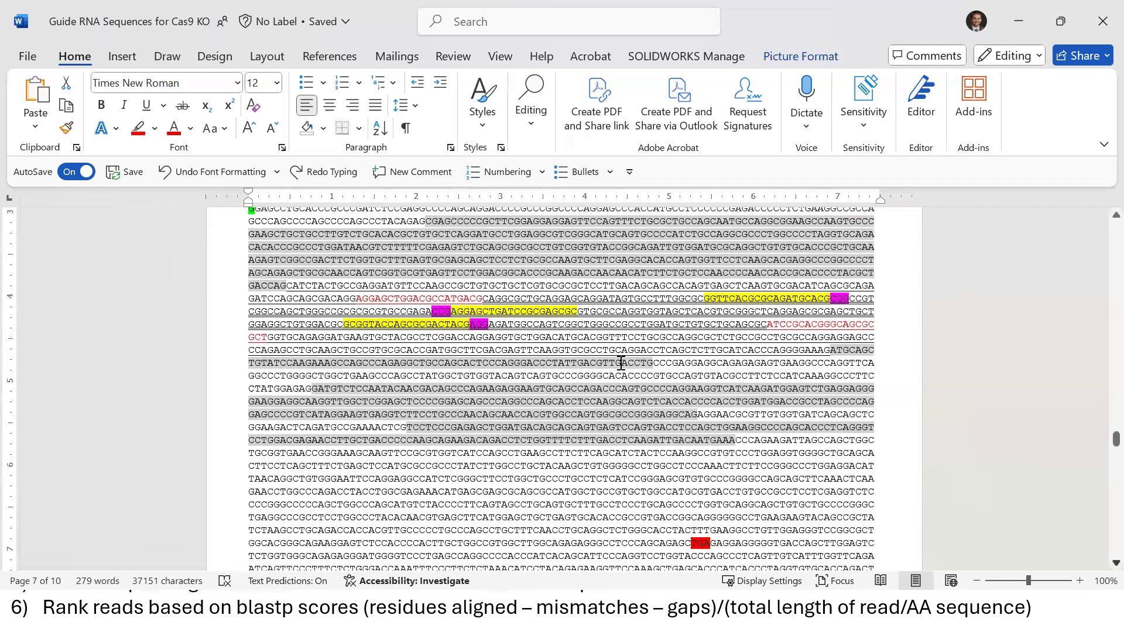
pyautogui.click(621, 363)
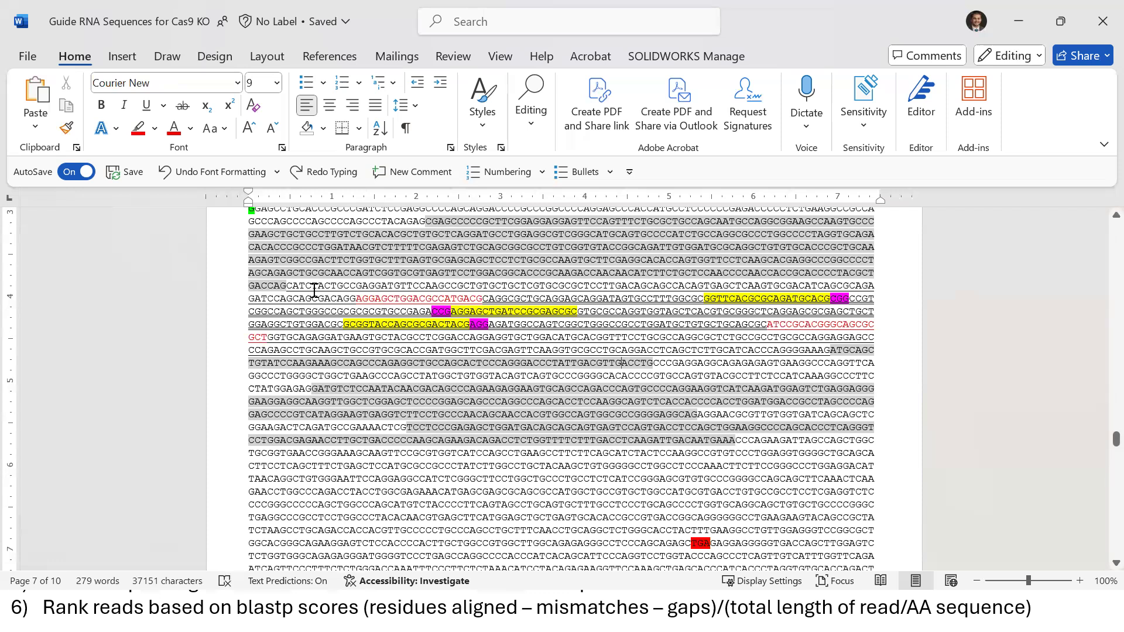
pyautogui.click(481, 298)
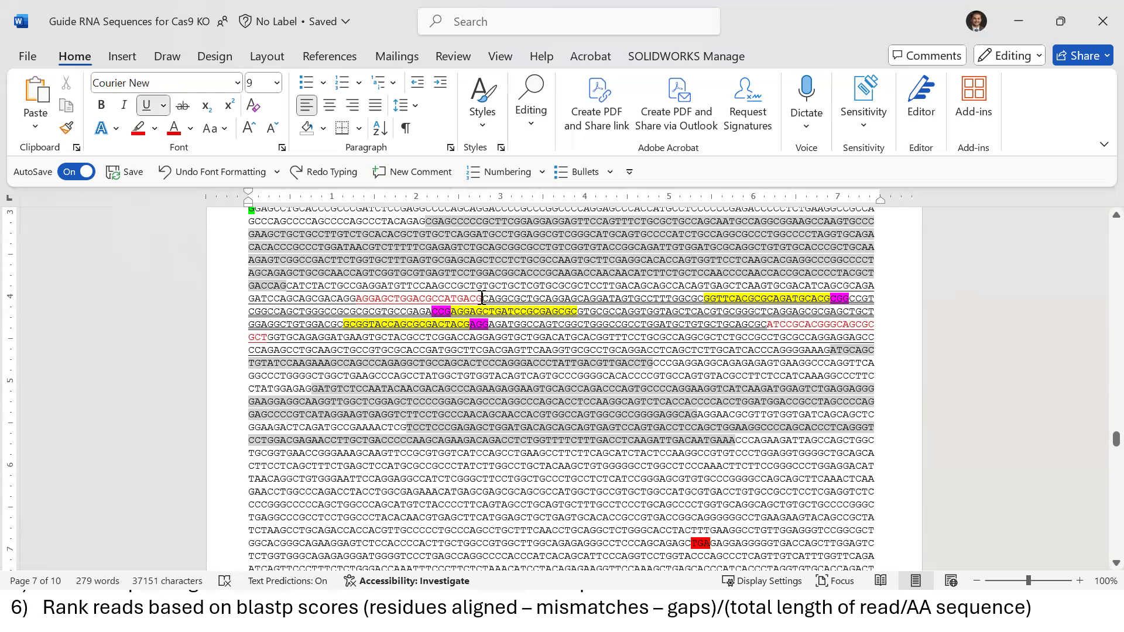
pyautogui.scroll(1, 1101, 222)
pyautogui.scroll(2, 1101, 222)
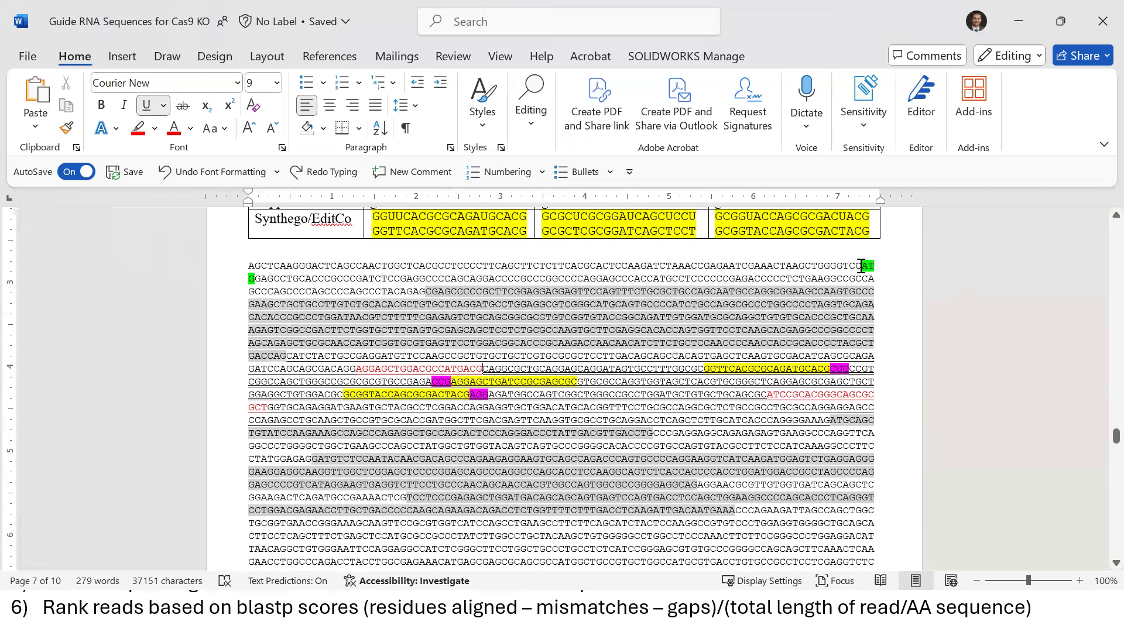
pyautogui.click(862, 265)
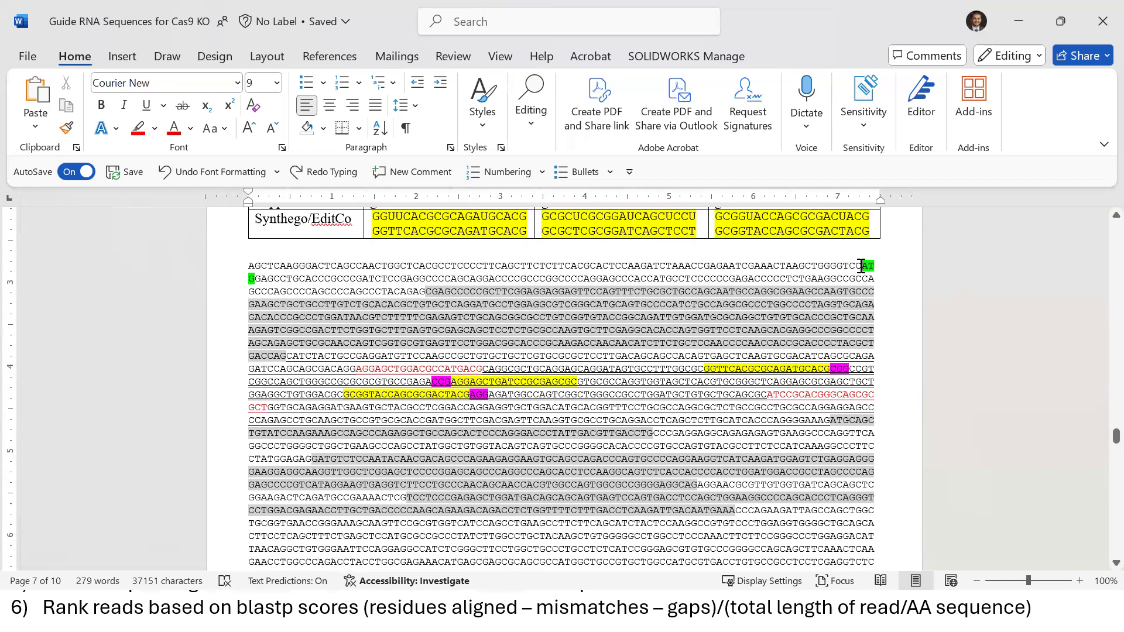
pyautogui.moveTo(862, 265); pyautogui.dragTo(483, 367)
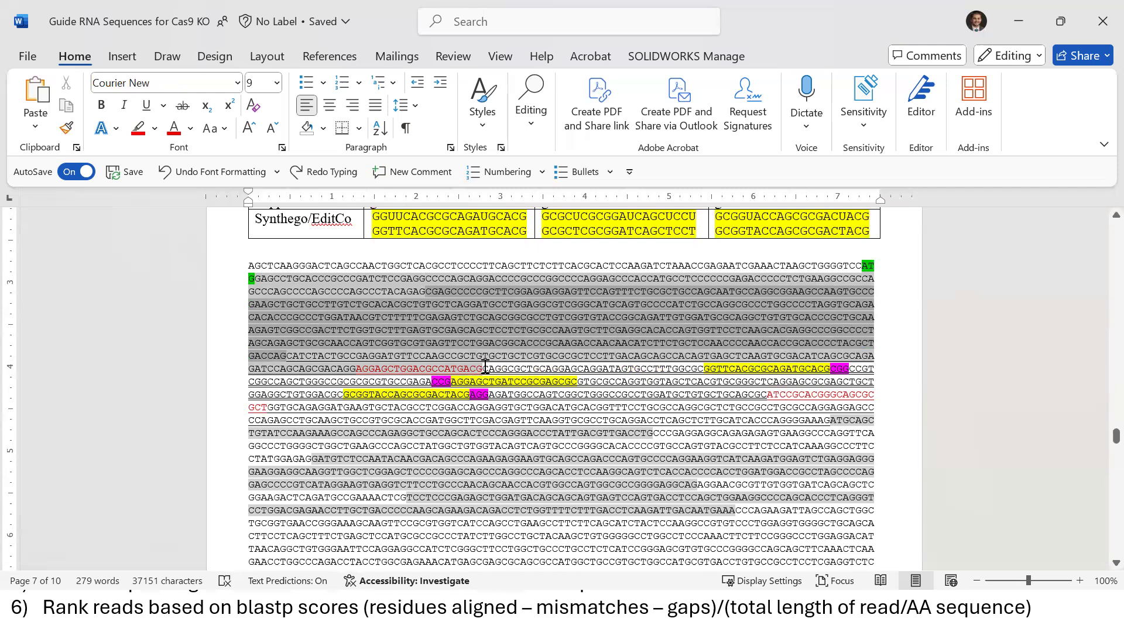
pyautogui.moveTo(485, 367); pyautogui.dragTo(485, 367)
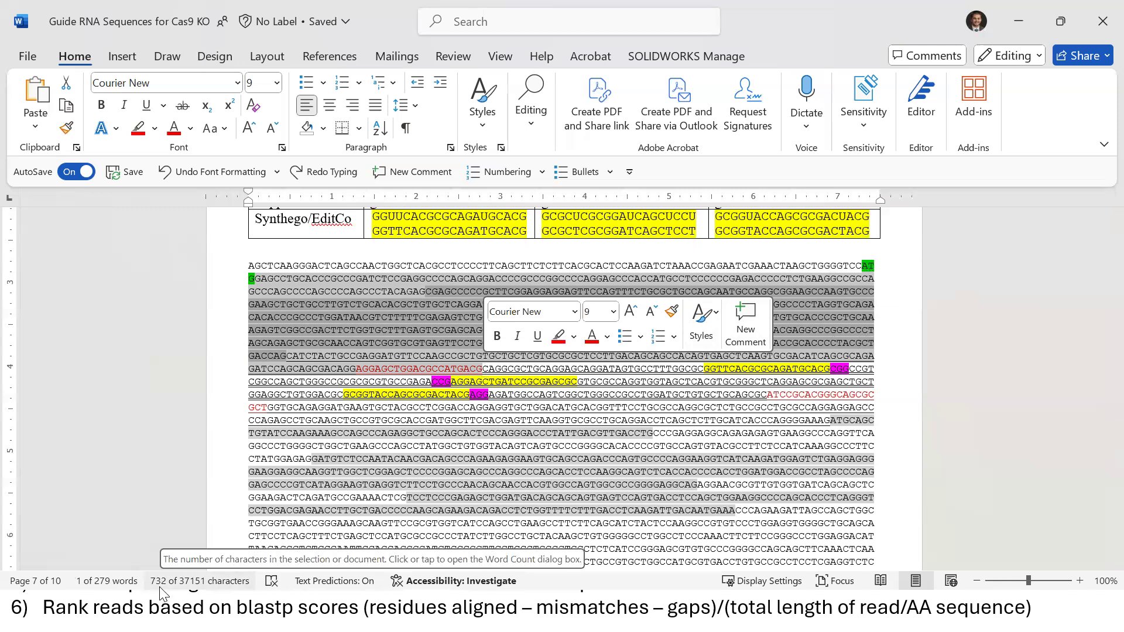
pyautogui.click(485, 368)
pyautogui.hotkey('shift', 'Right')
pyautogui.hotkey('shift', 'Right')
pyautogui.hotkey('shift', 'Right')
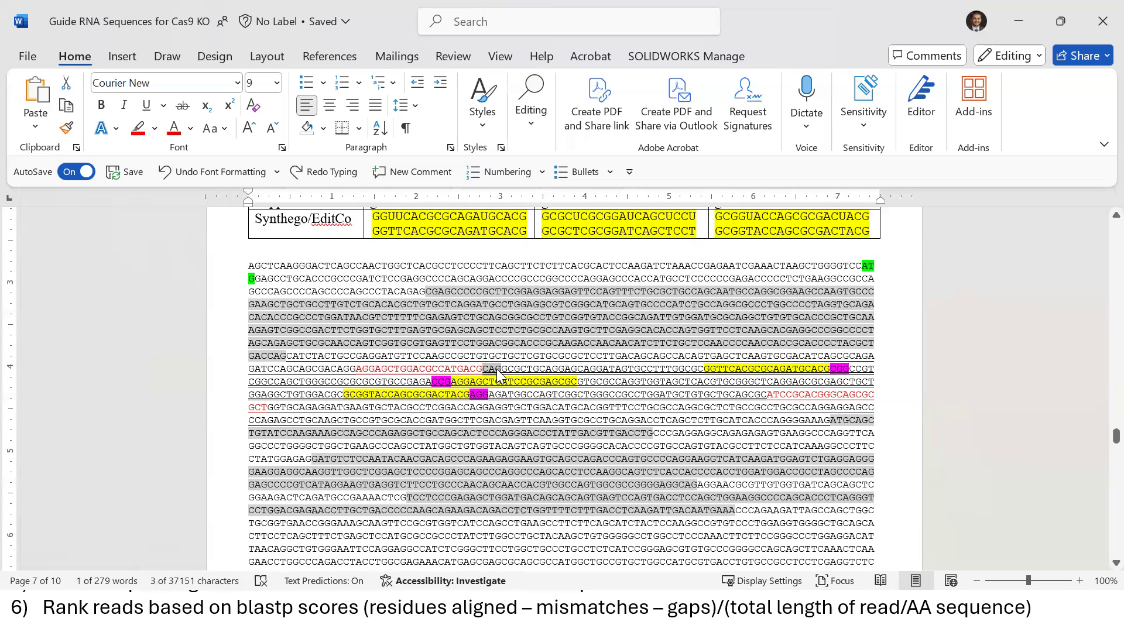
pyautogui.moveTo(483, 369); pyautogui.dragTo(337, 372)
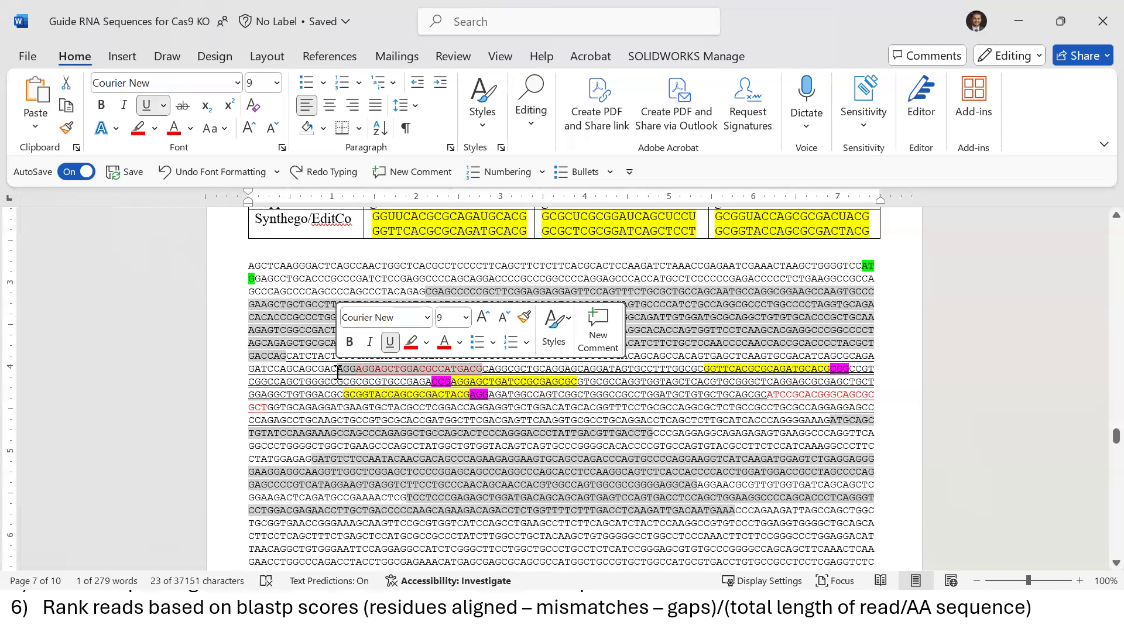
pyautogui.click(767, 394)
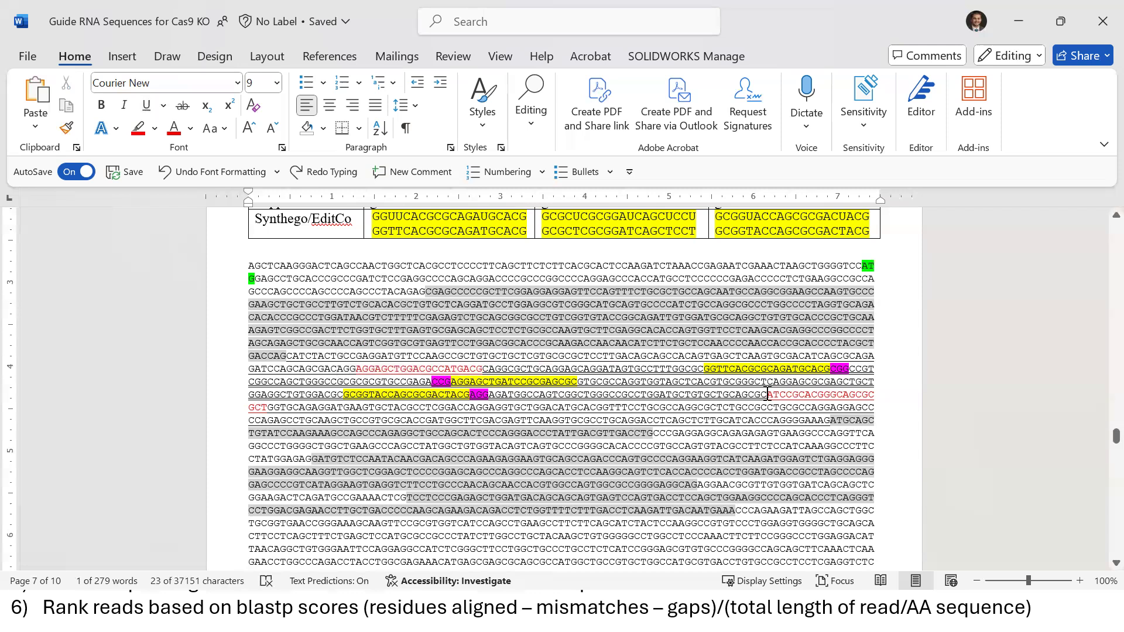
pyautogui.moveTo(767, 394); pyautogui.dragTo(479, 420)
pyautogui.click(666, 420)
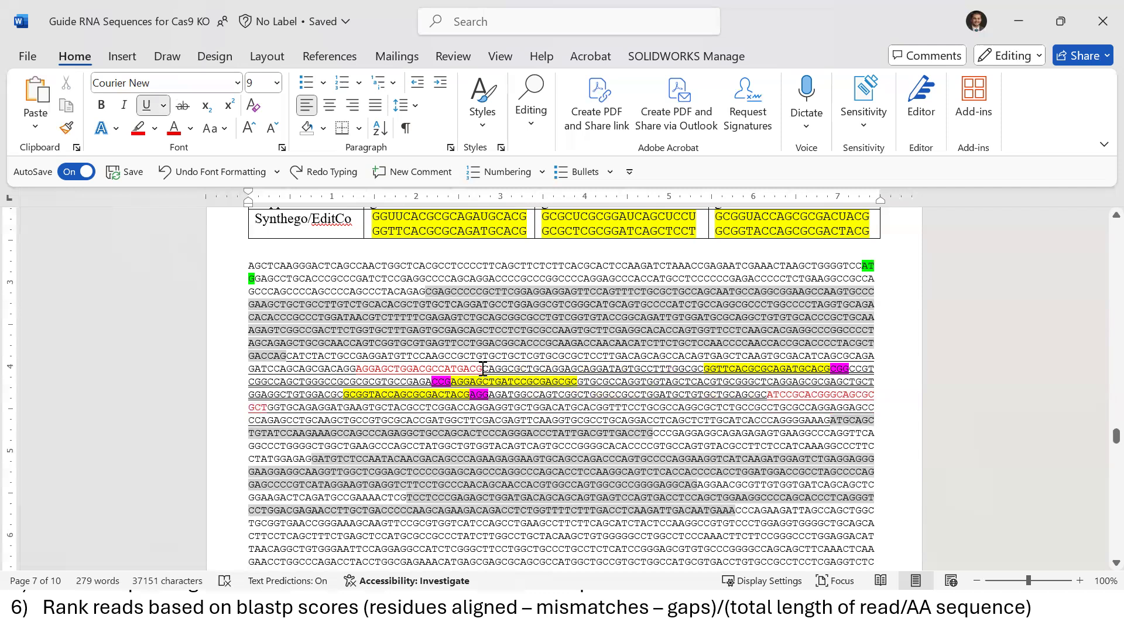
pyautogui.moveTo(483, 369); pyautogui.dragTo(768, 394)
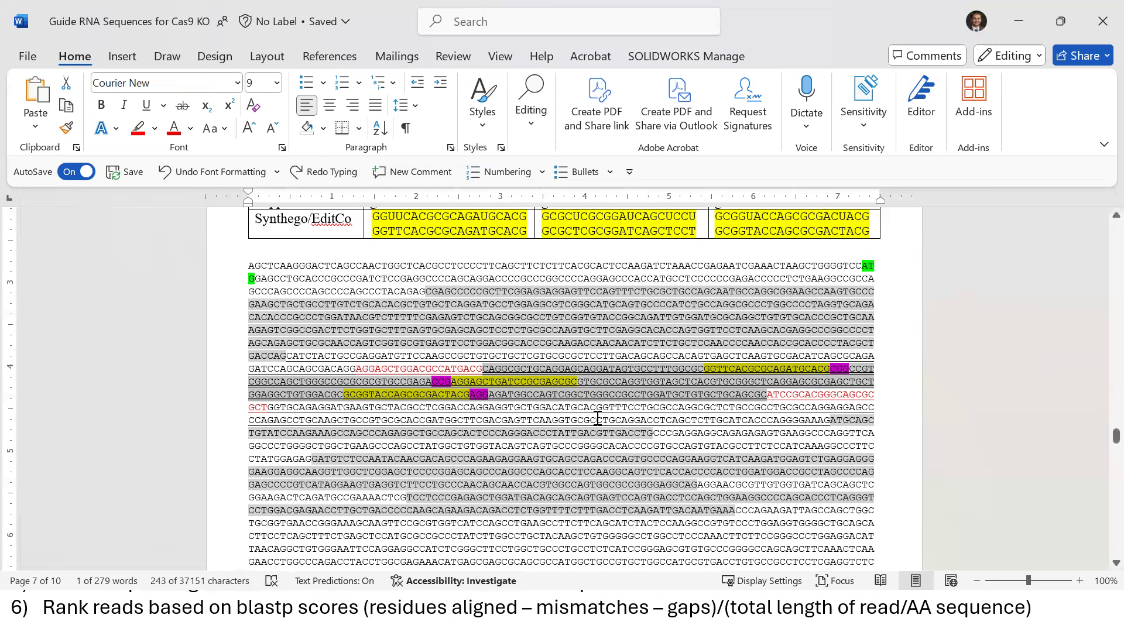
# Leave Word and close Firefox's Zoom Launch Meeting tab to reveal the Galaxy home page
pyautogui.click(625, 387)
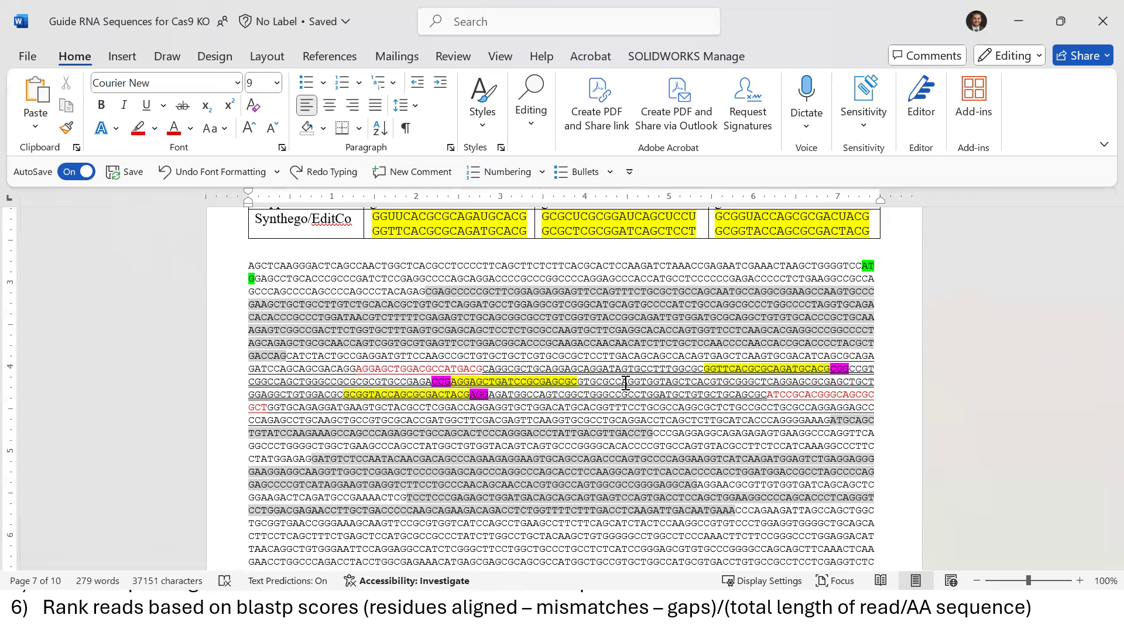
pyautogui.press('super')
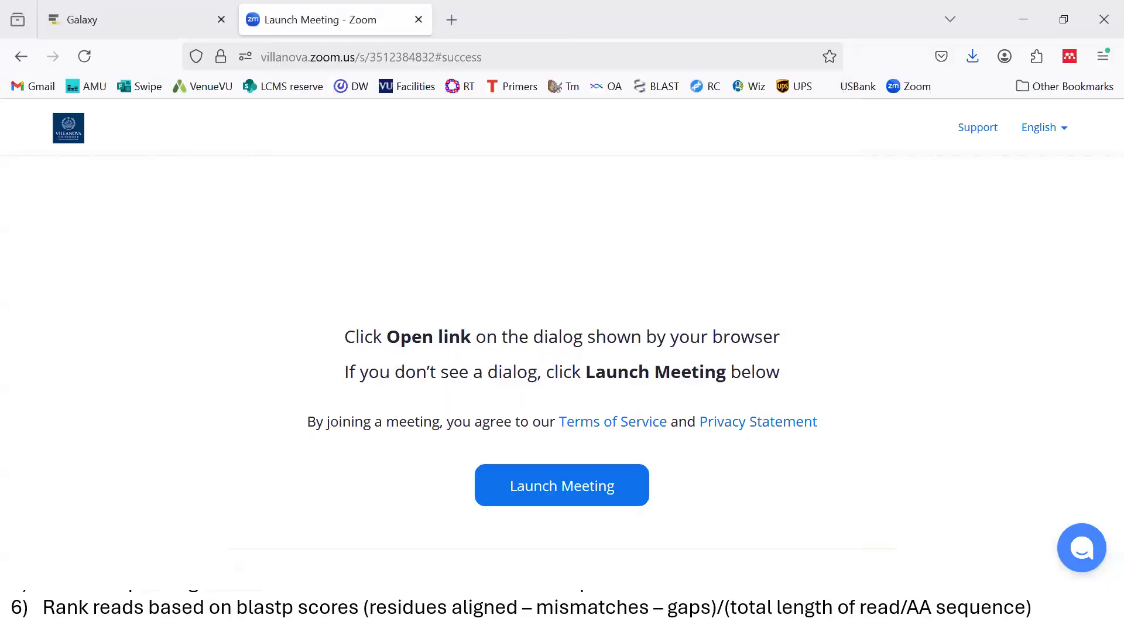
pyautogui.click(419, 19)
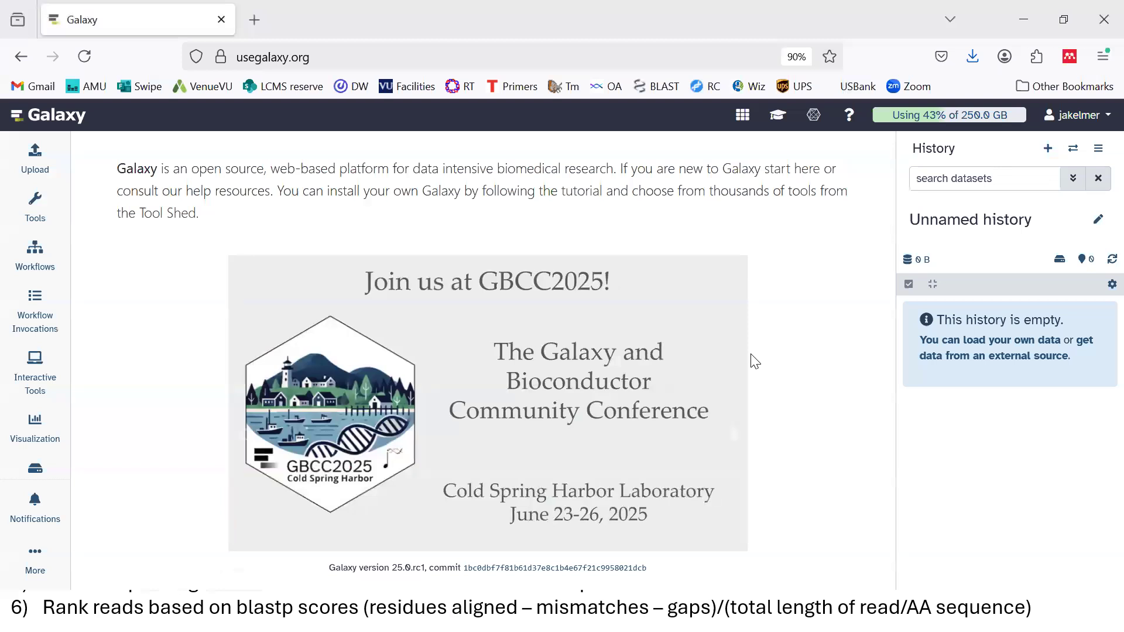
# Edit the 19-step Nanopore KO Read Alignment workflow from the Workflows list
pyautogui.click(36, 271)
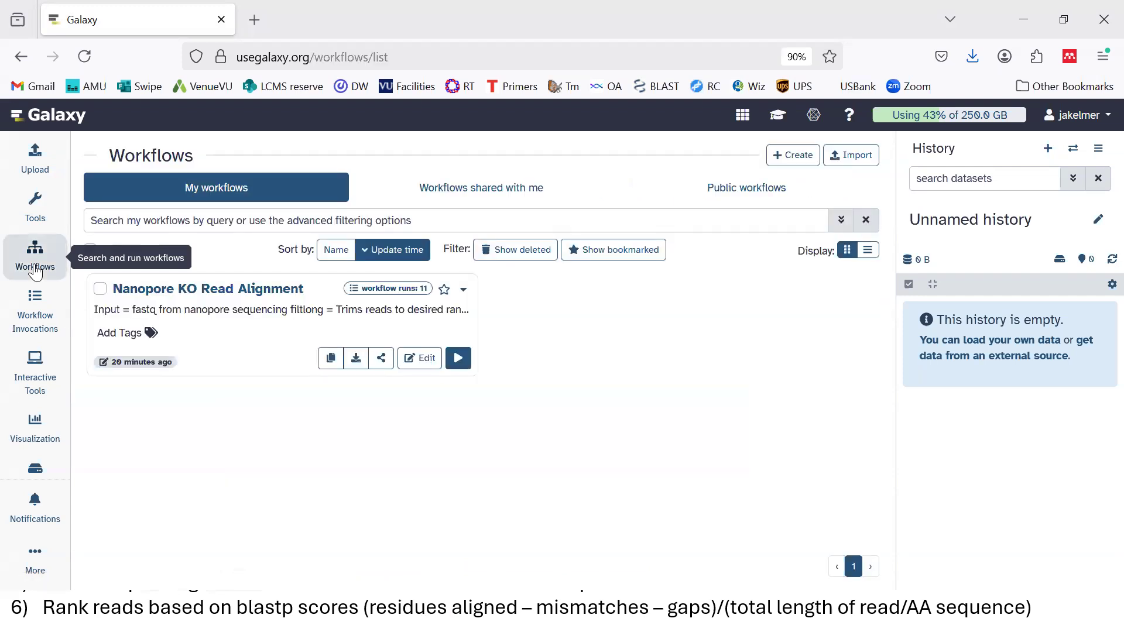
pyautogui.click(426, 359)
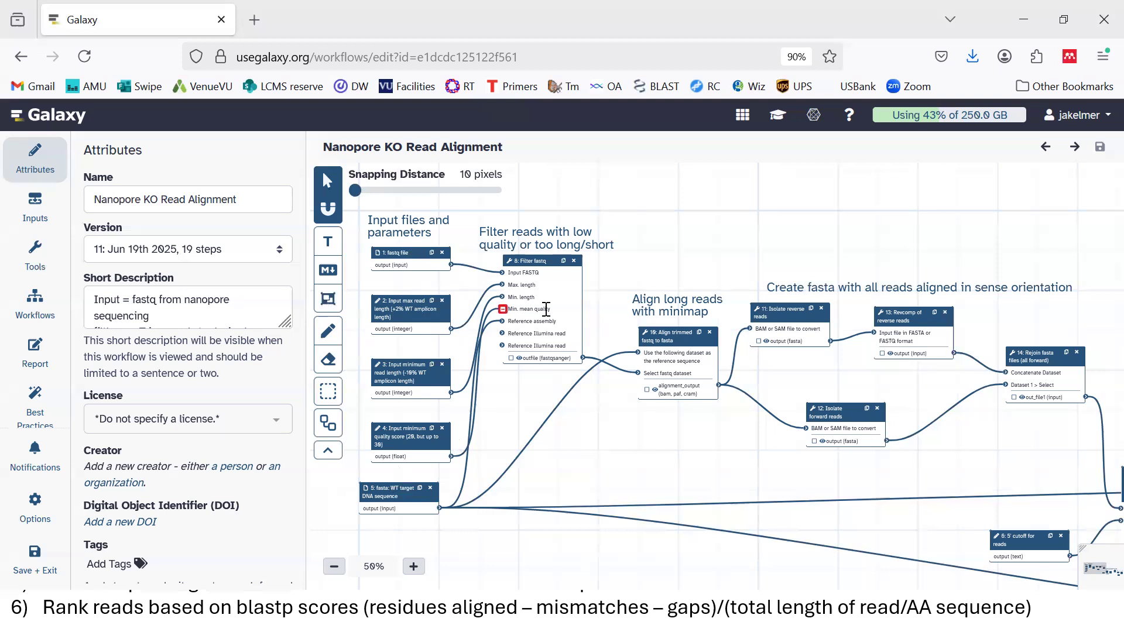
pyautogui.click(550, 265)
pyautogui.scroll(5, 550, 265)
pyautogui.click(578, 356)
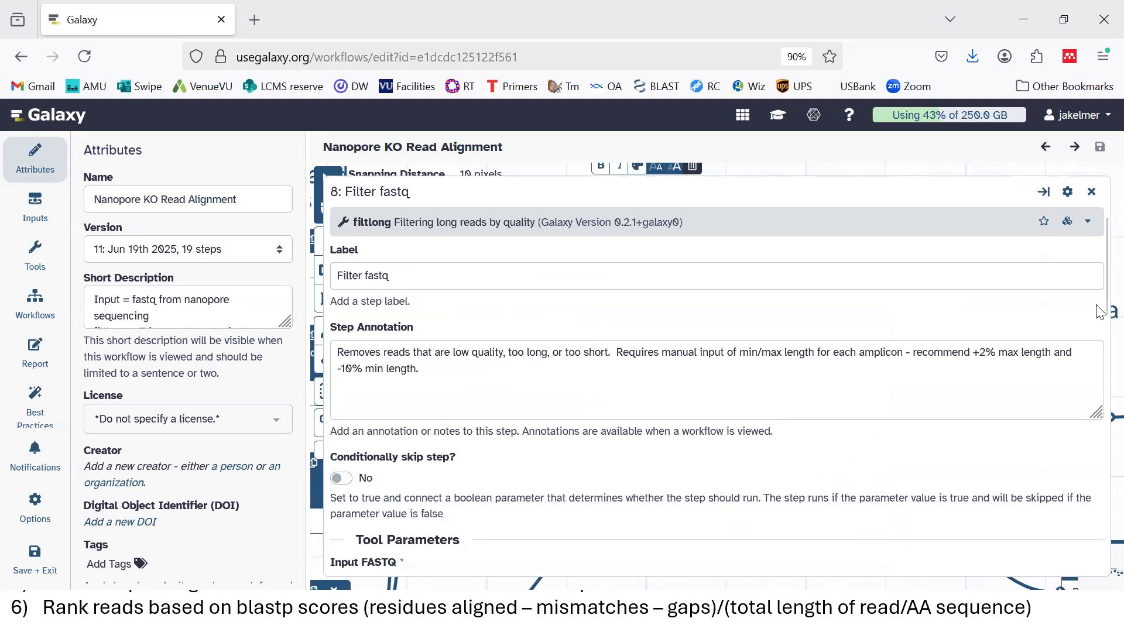
pyautogui.moveTo(1099, 296)
pyautogui.mouseDown()
pyautogui.moveTo(1099, 524)
pyautogui.moveTo(1099, 281)
pyautogui.mouseUp()
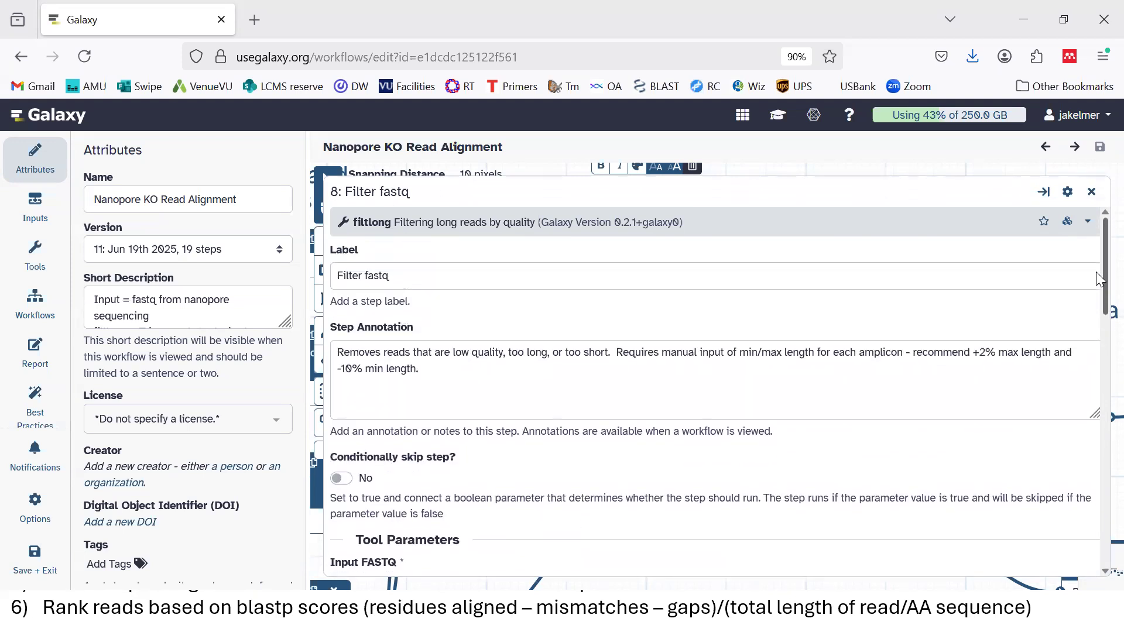
pyautogui.click(1093, 194)
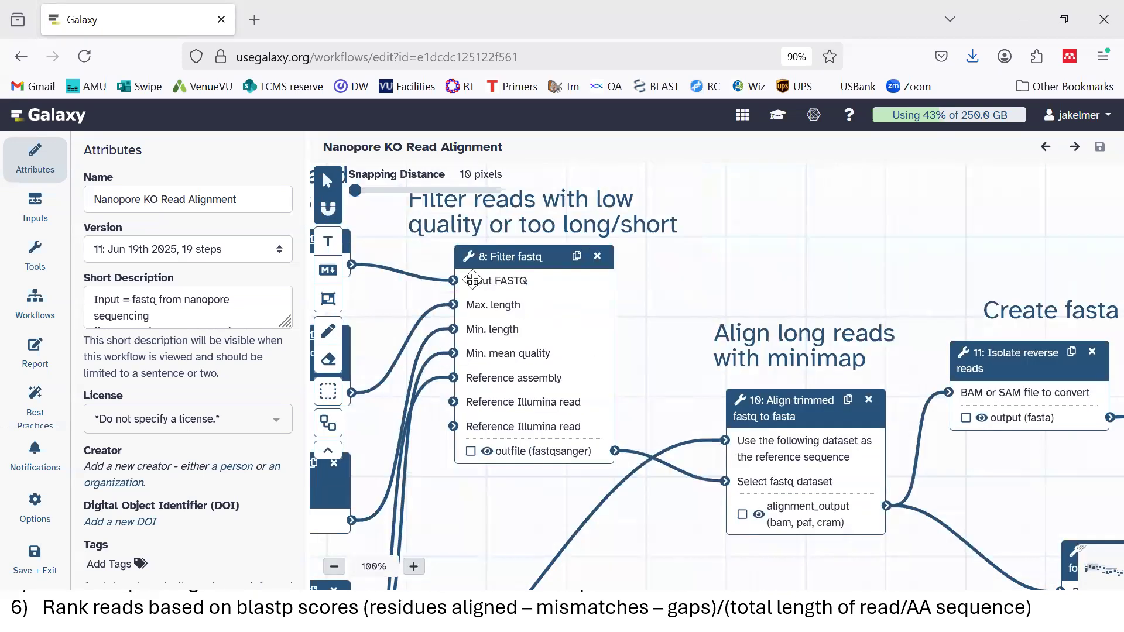
pyautogui.hscroll(-3, 468, 293)
pyautogui.scroll(-3, 462, 313)
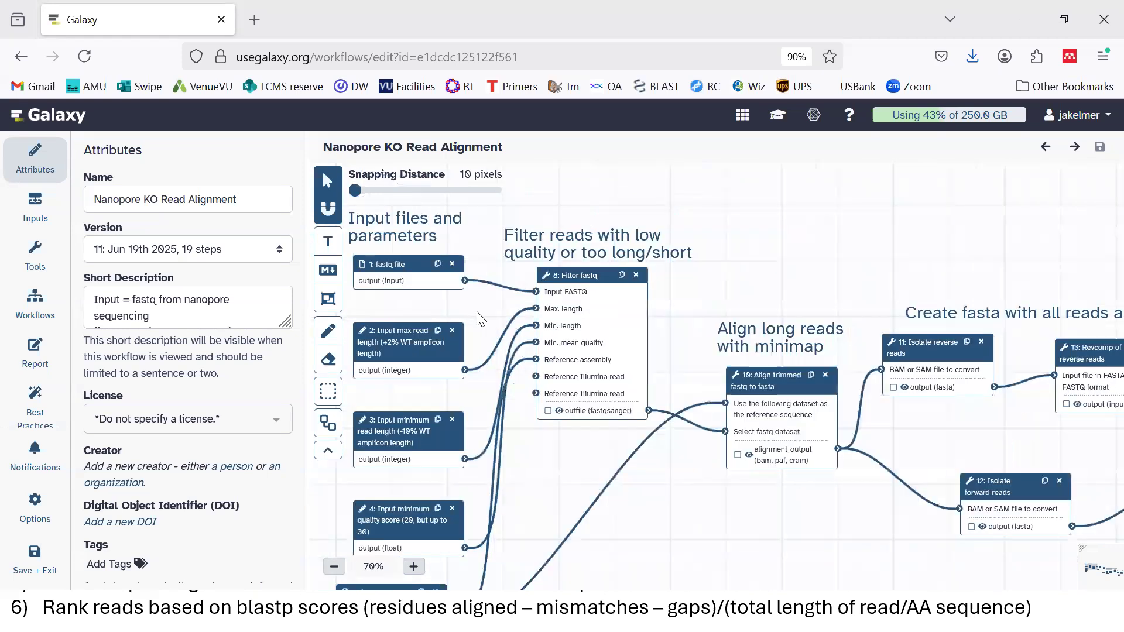
pyautogui.scroll(-3, 481, 319)
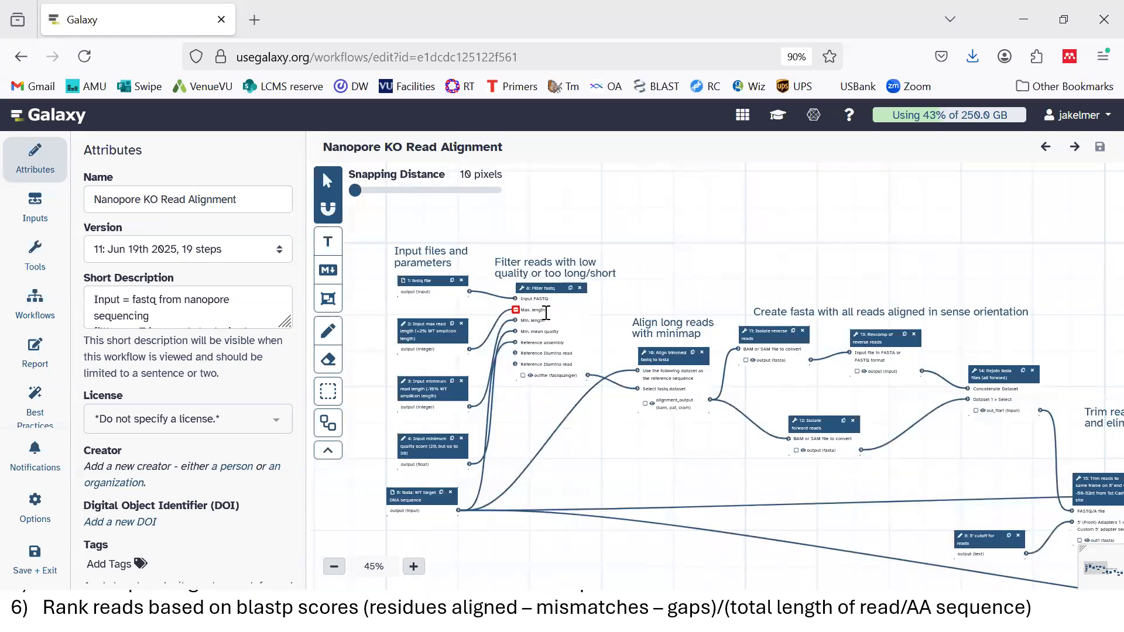
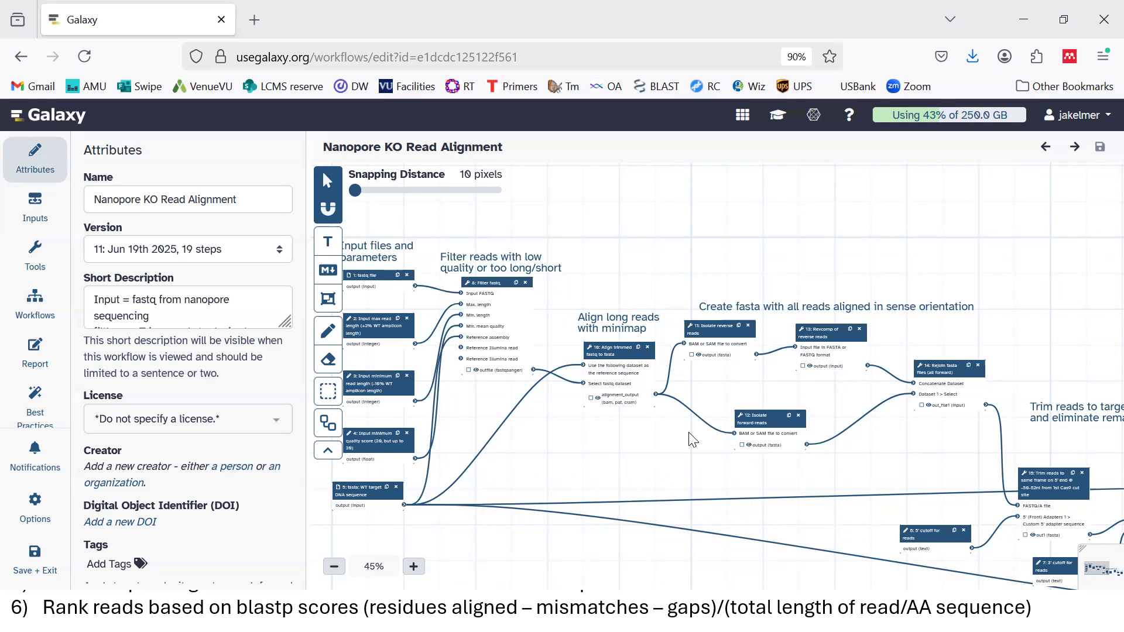
# Pan to the read alignment steps and open step 11, Isolate reverse reads
pyautogui.moveTo(689, 434); pyautogui.dragTo(544, 402)
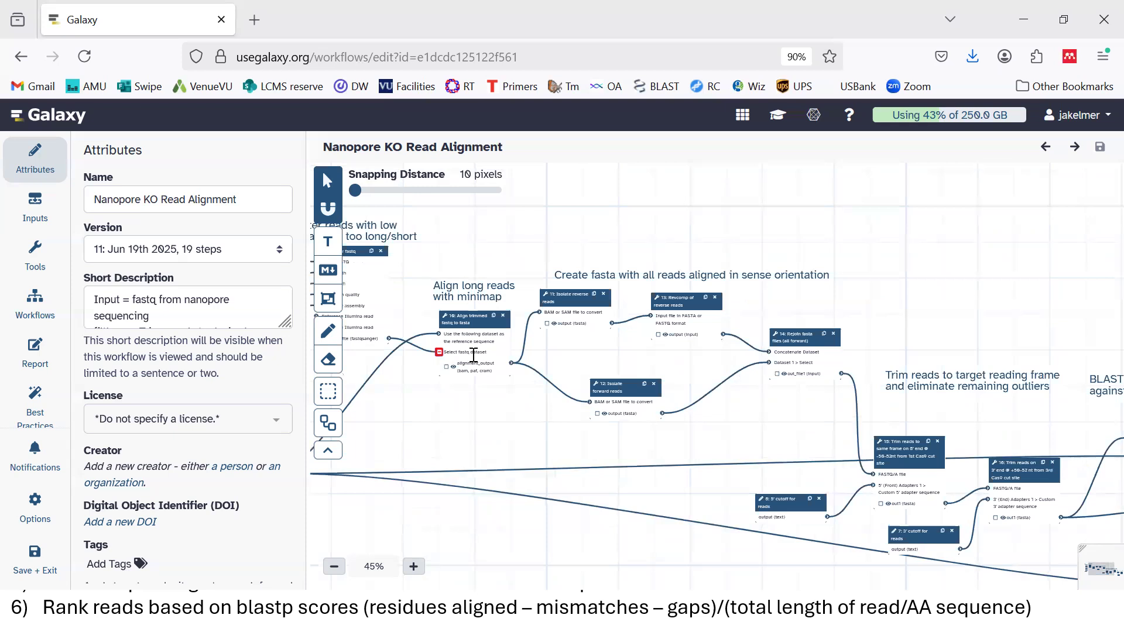
pyautogui.click(587, 304)
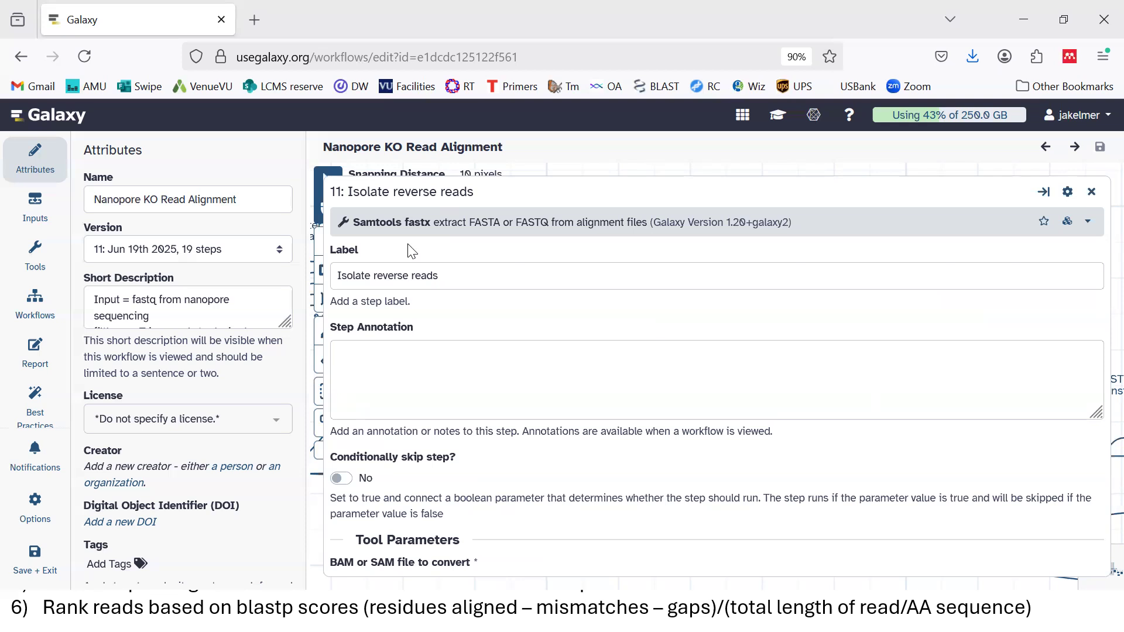
# Close the Isolate reverse reads panel, reopen it to check, then close it again
pyautogui.click(1091, 194)
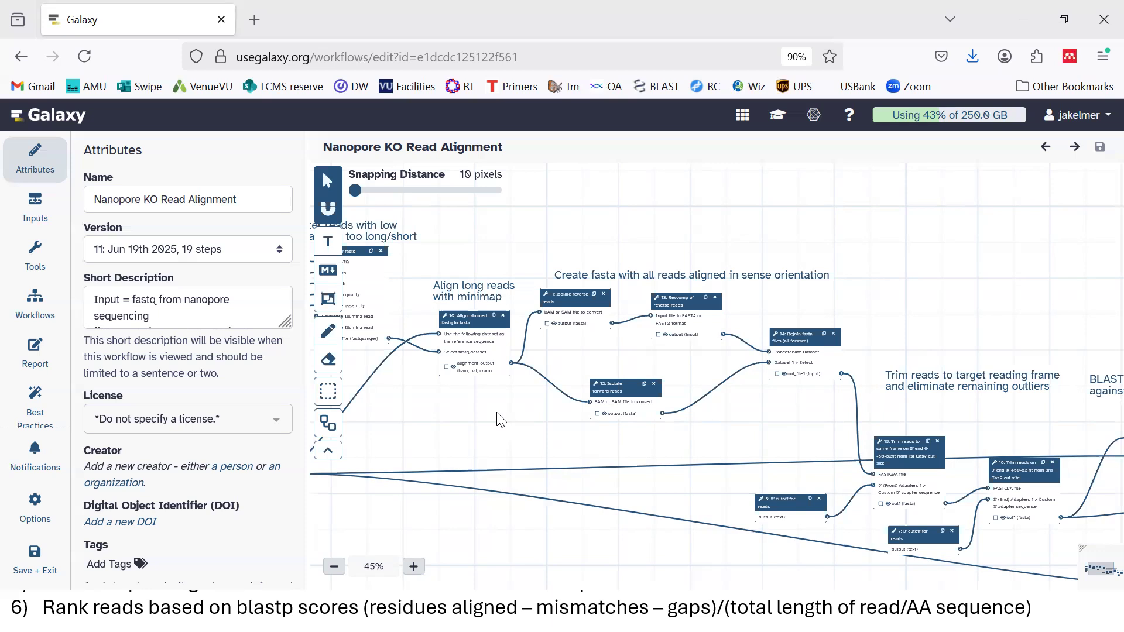
pyautogui.click(561, 299)
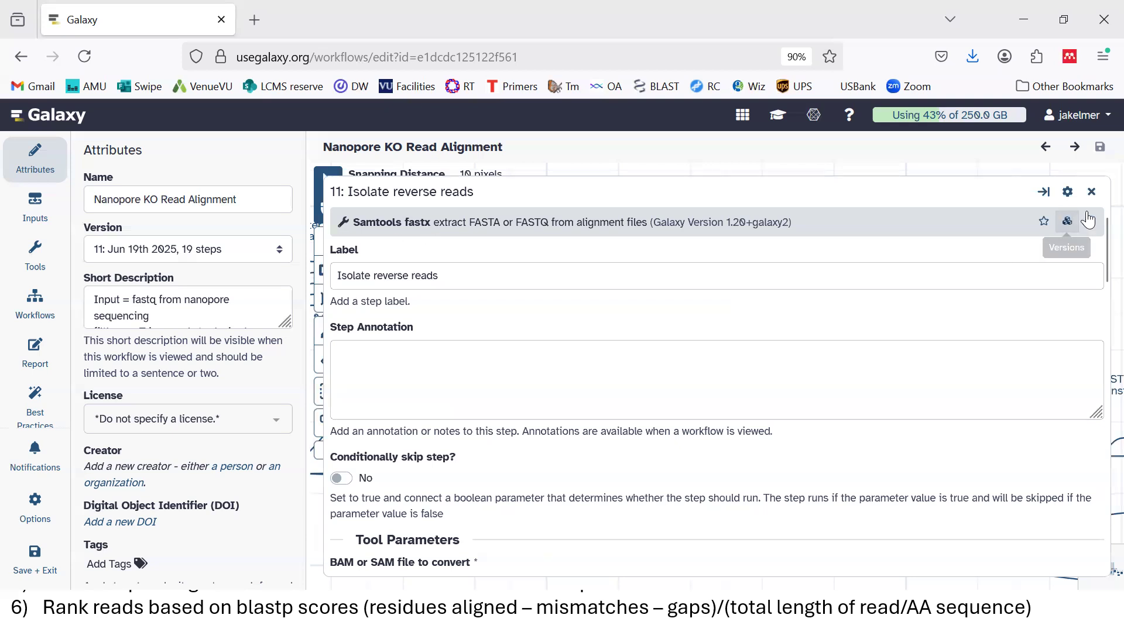
pyautogui.click(1091, 192)
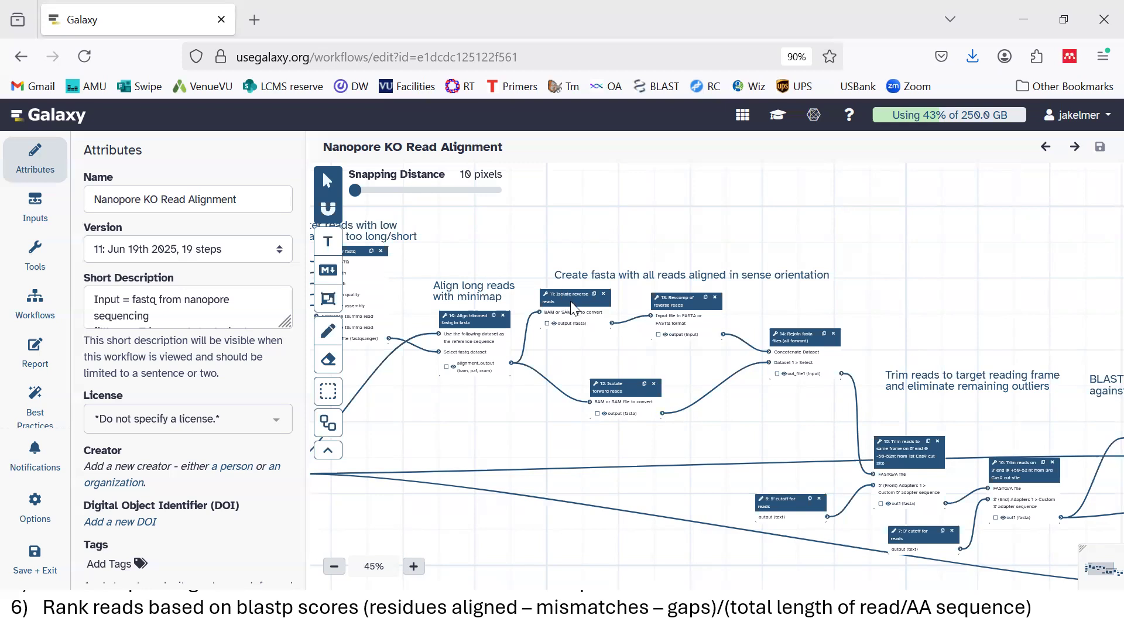
# Review the Revcomp of reverse reads and Rejoin fasta files step settings
pyautogui.click(695, 305)
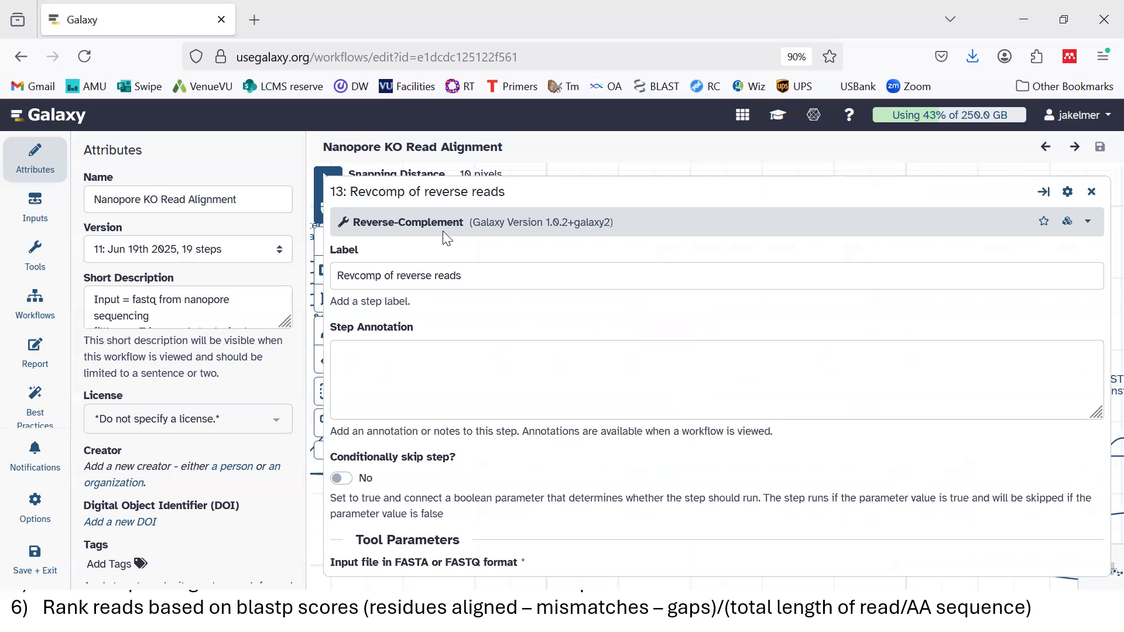
pyautogui.click(1092, 191)
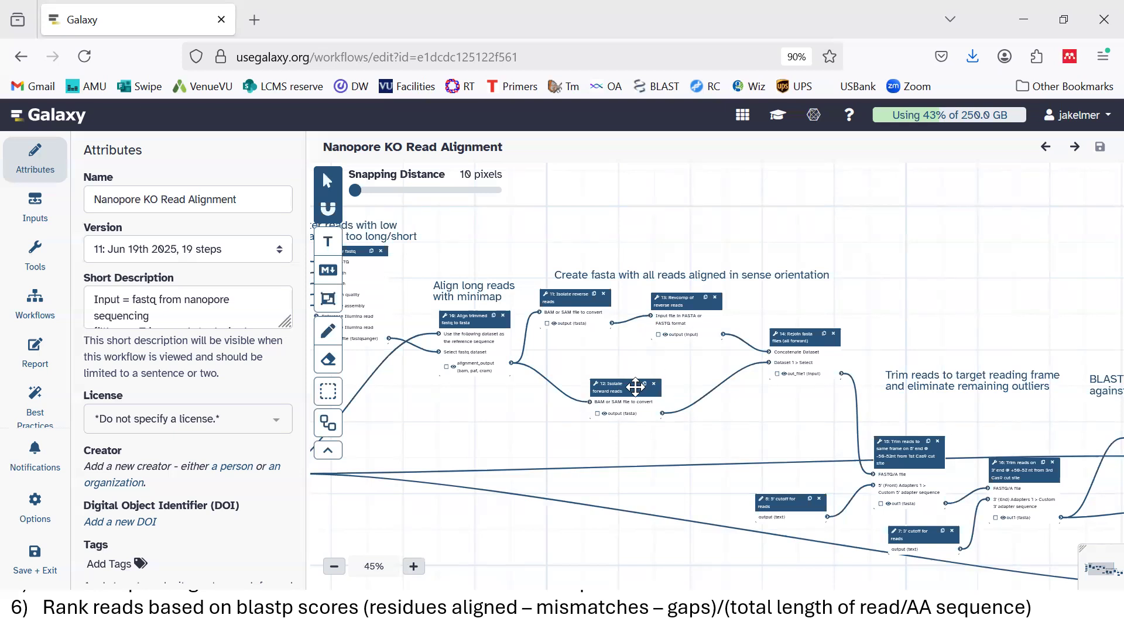
pyautogui.click(802, 339)
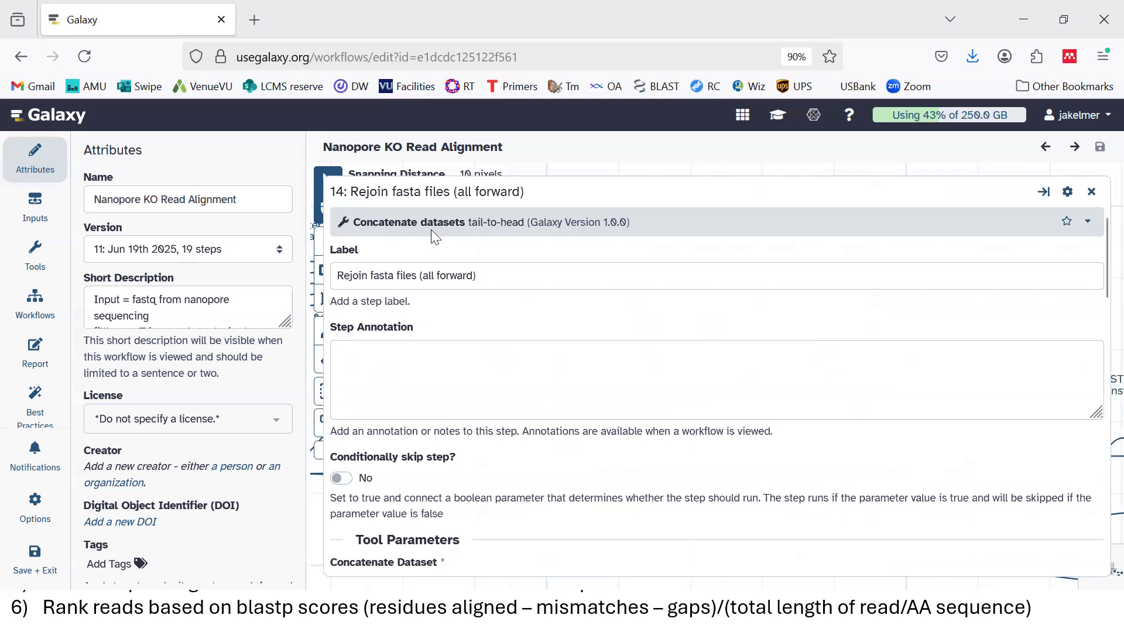
pyautogui.click(1091, 191)
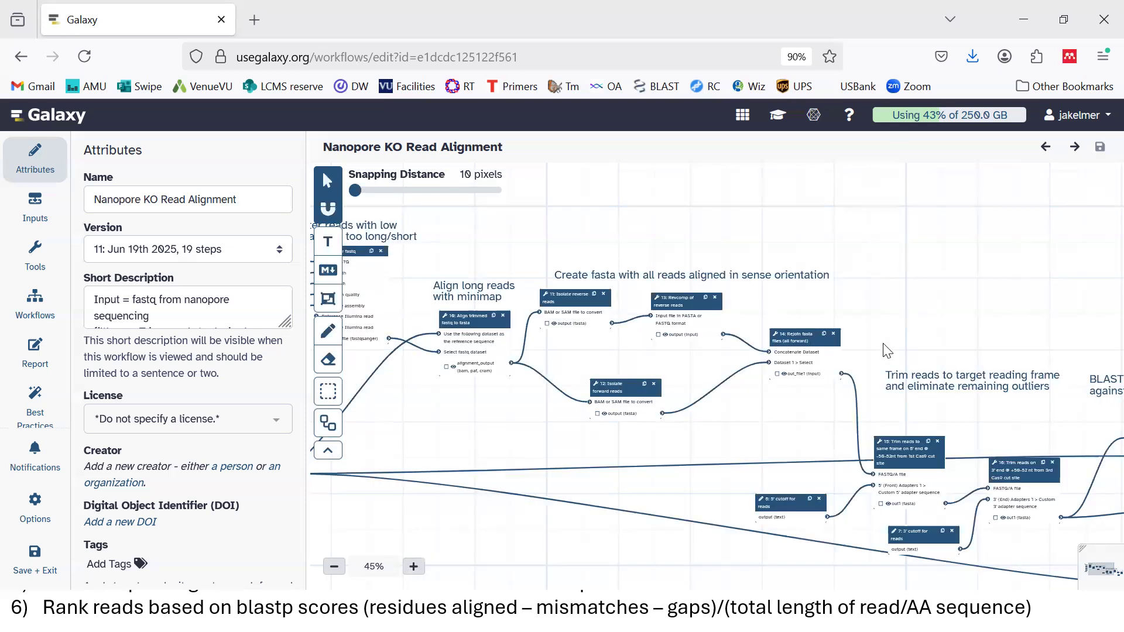
# Pan the canvas left to show the trimming, BLAST and translation steps 15–19
pyautogui.moveTo(887, 351); pyautogui.dragTo(678, 285)
pyautogui.moveTo(576, 294)
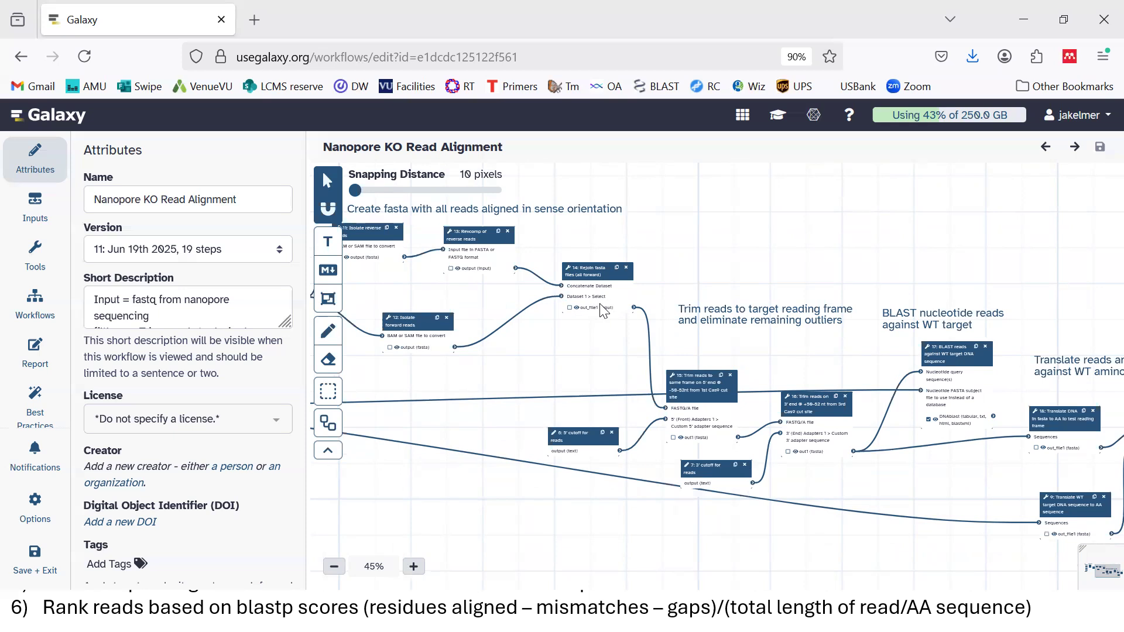
pyautogui.moveTo(808, 366); pyautogui.dragTo(637, 310)
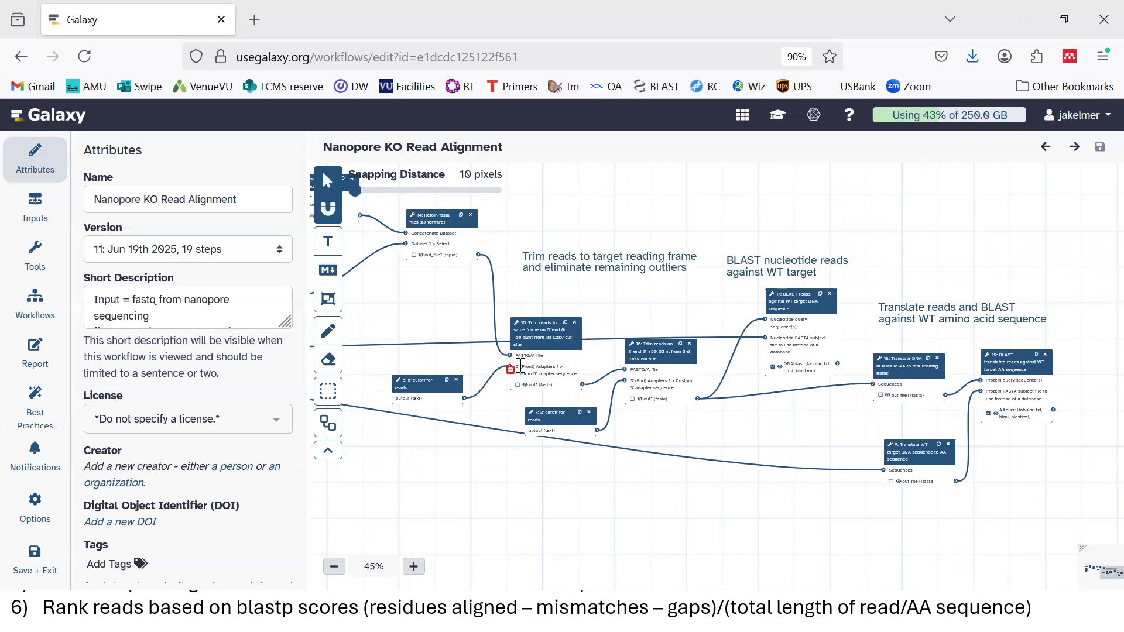
# Expand step 15's -50-52nt 5' trim settings, then switch to the Cas9 KO guide RNA document
pyautogui.click(540, 334)
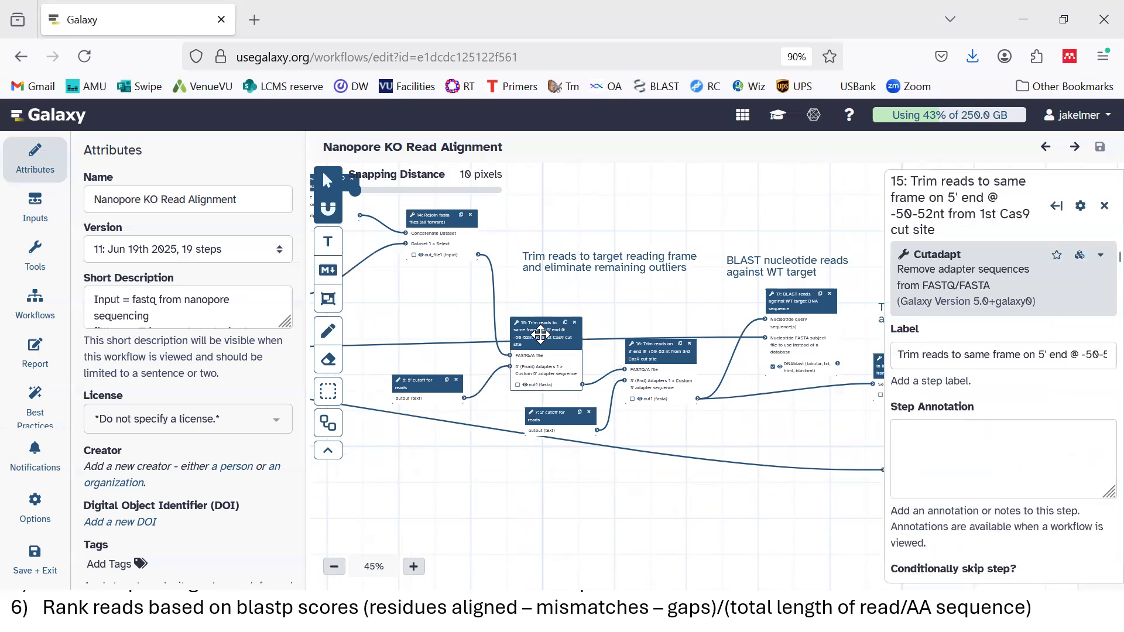
pyautogui.doubleClick(540, 334)
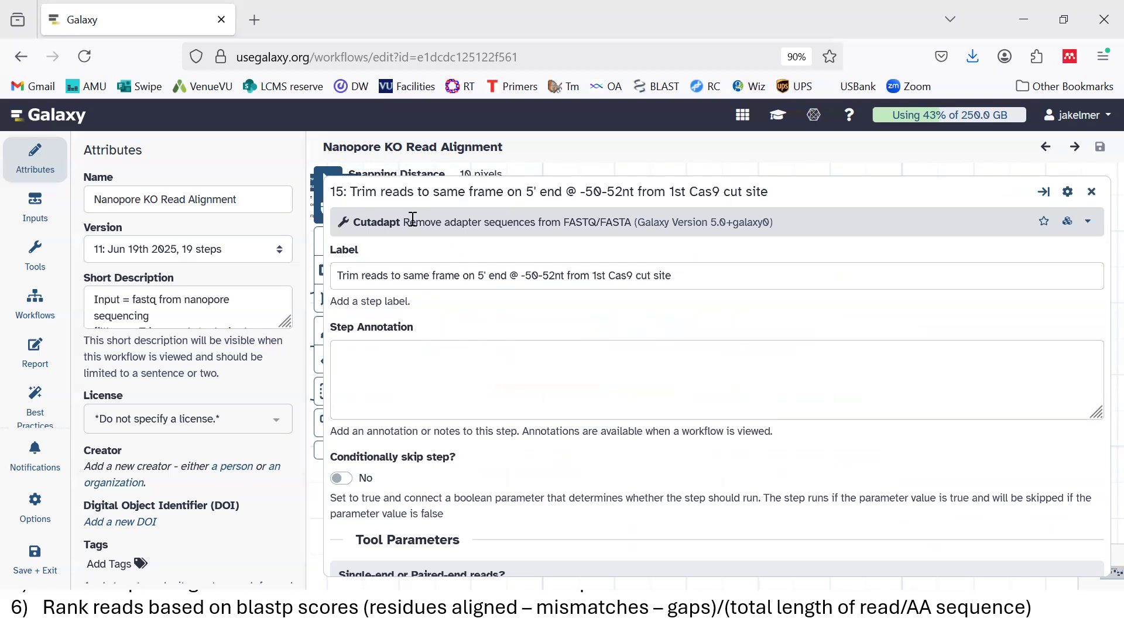
pyautogui.press('super')
pyautogui.click(544, 612)
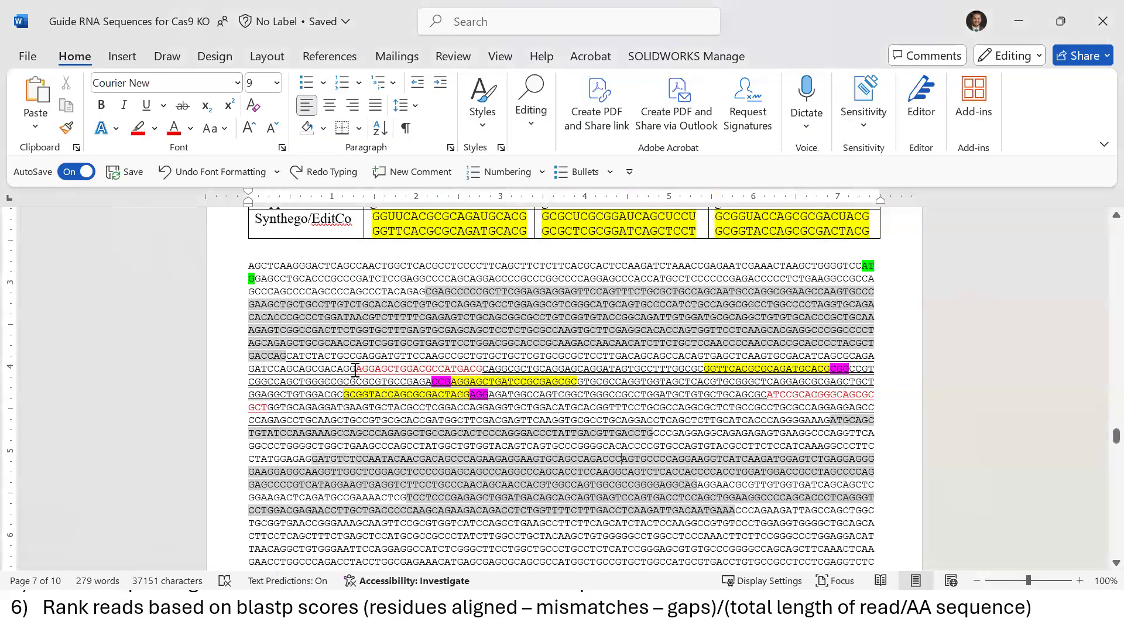
# Count bases in the red 20-base AGGAGCTGGACGCCATGACG sequence and the second red stretch
pyautogui.moveTo(355, 370); pyautogui.dragTo(454, 368)
pyautogui.moveTo(480, 369); pyautogui.dragTo(356, 370)
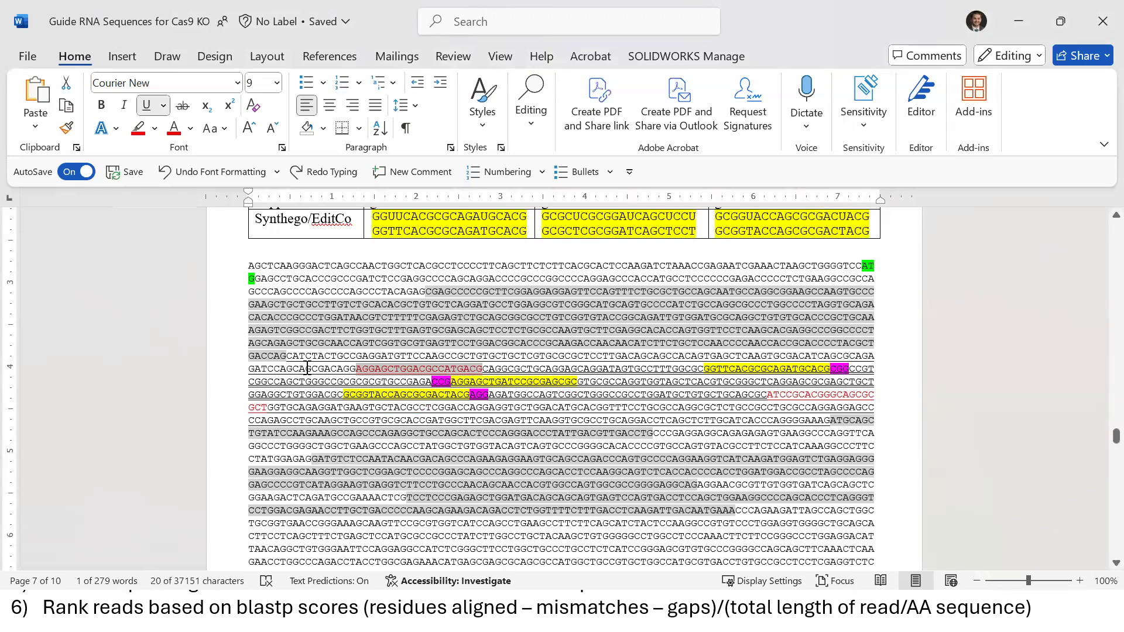
pyautogui.click(461, 369)
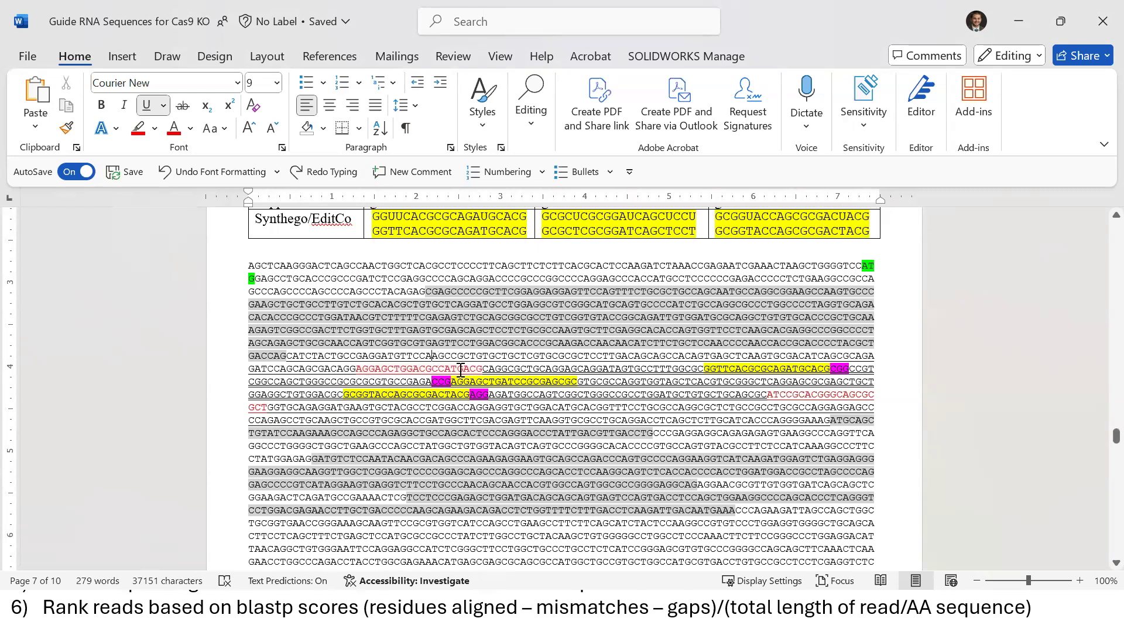
pyautogui.moveTo(484, 369); pyautogui.dragTo(288, 356)
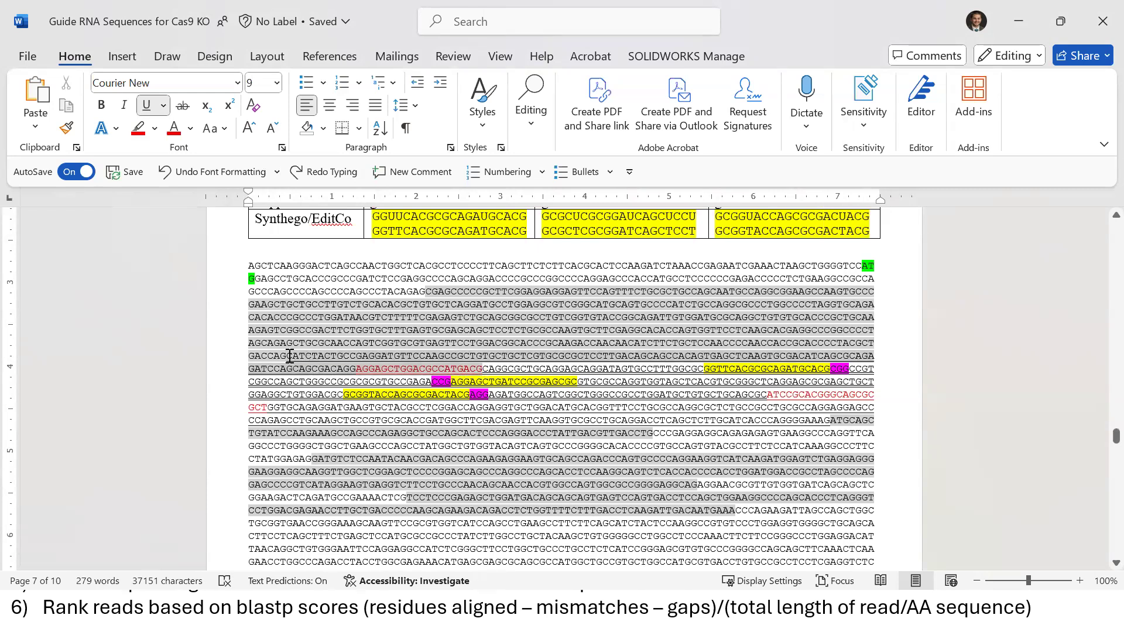
pyautogui.click(725, 393)
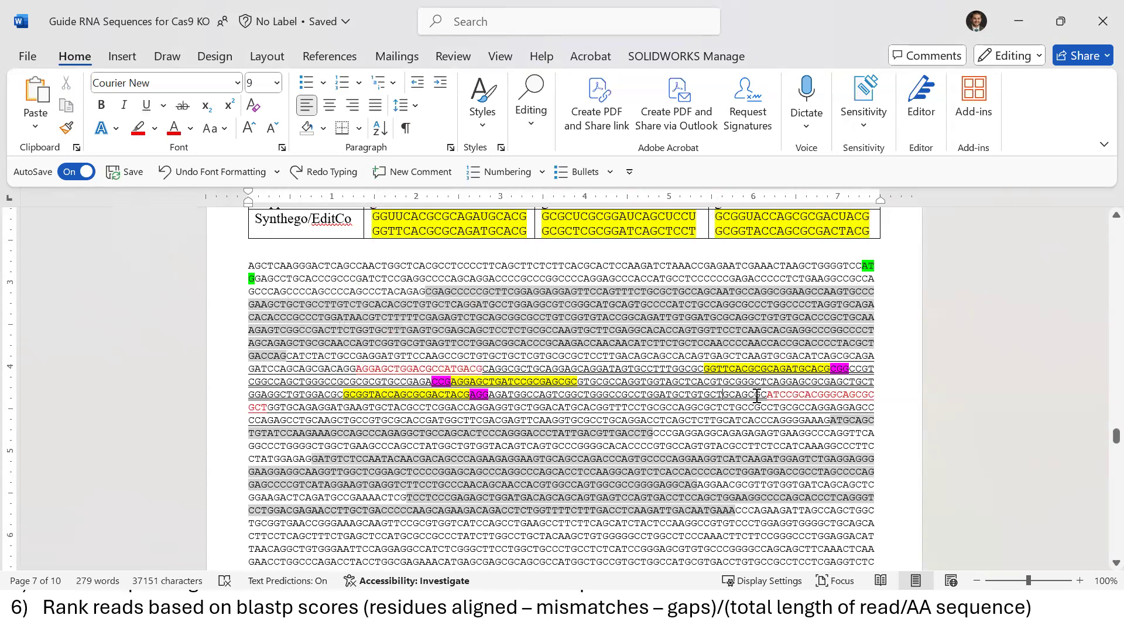
pyautogui.moveTo(768, 397); pyautogui.dragTo(269, 408)
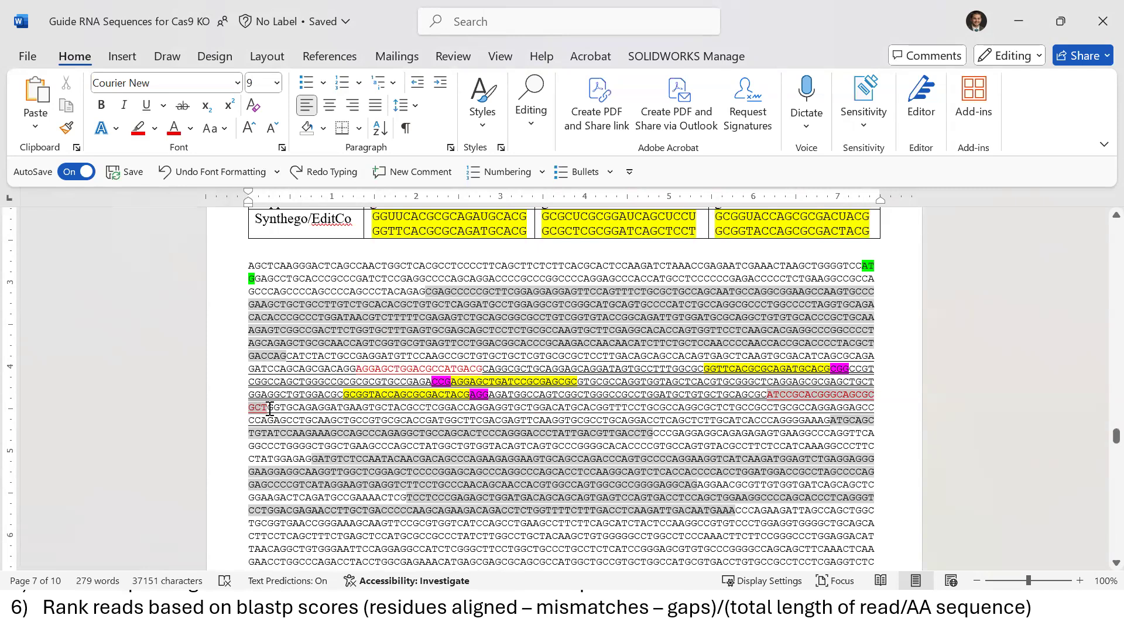
pyautogui.moveTo(269, 408); pyautogui.dragTo(828, 421)
pyautogui.click(679, 420)
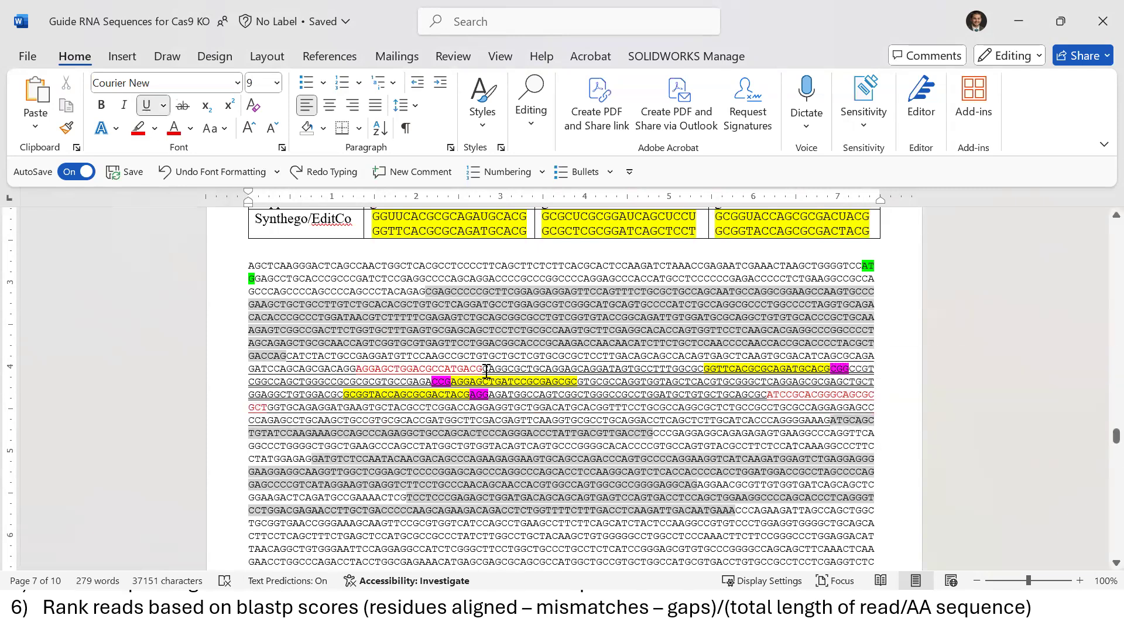
# Measure the bases following the red sequence, check a single base position, then minimize Word
pyautogui.moveTo(482, 370); pyautogui.dragTo(766, 398)
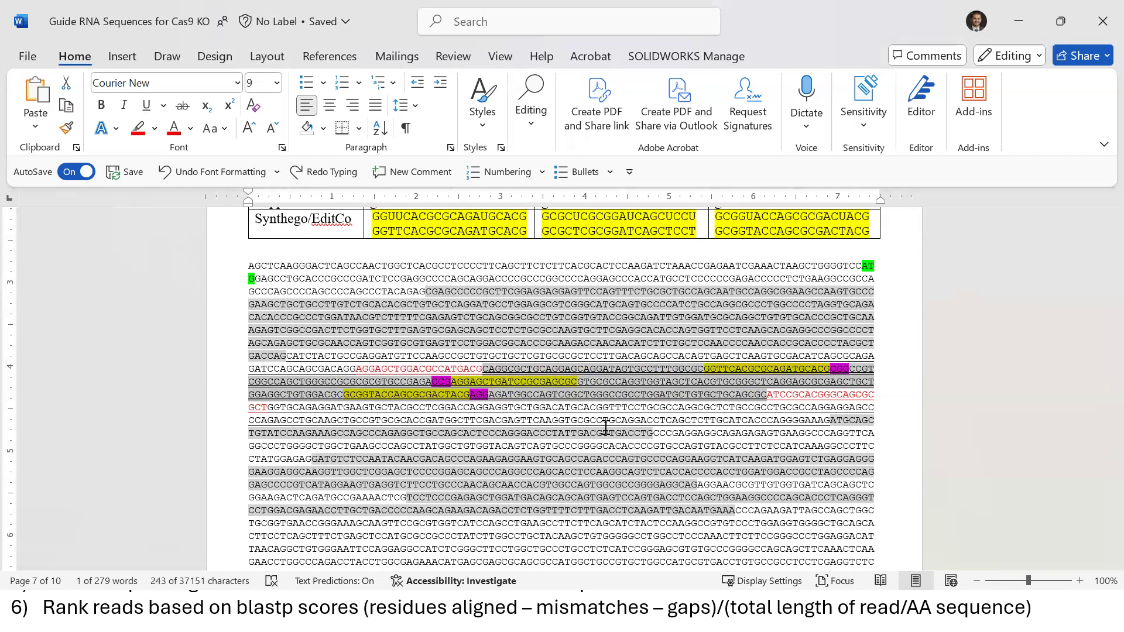
pyautogui.moveTo(479, 369); pyautogui.dragTo(355, 369)
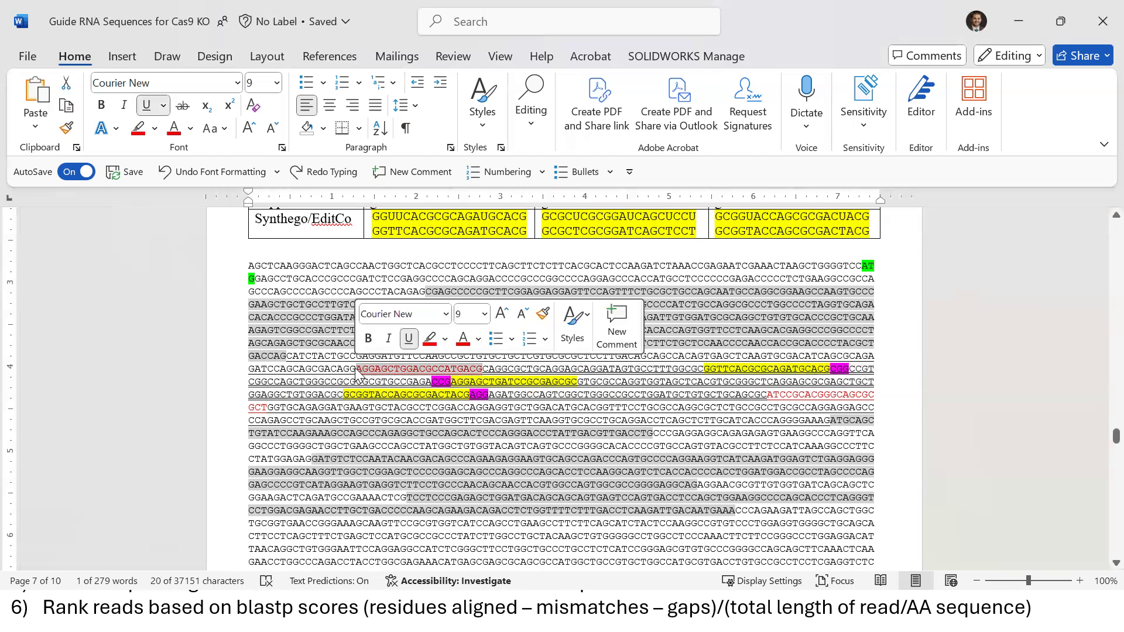
pyautogui.click(438, 394)
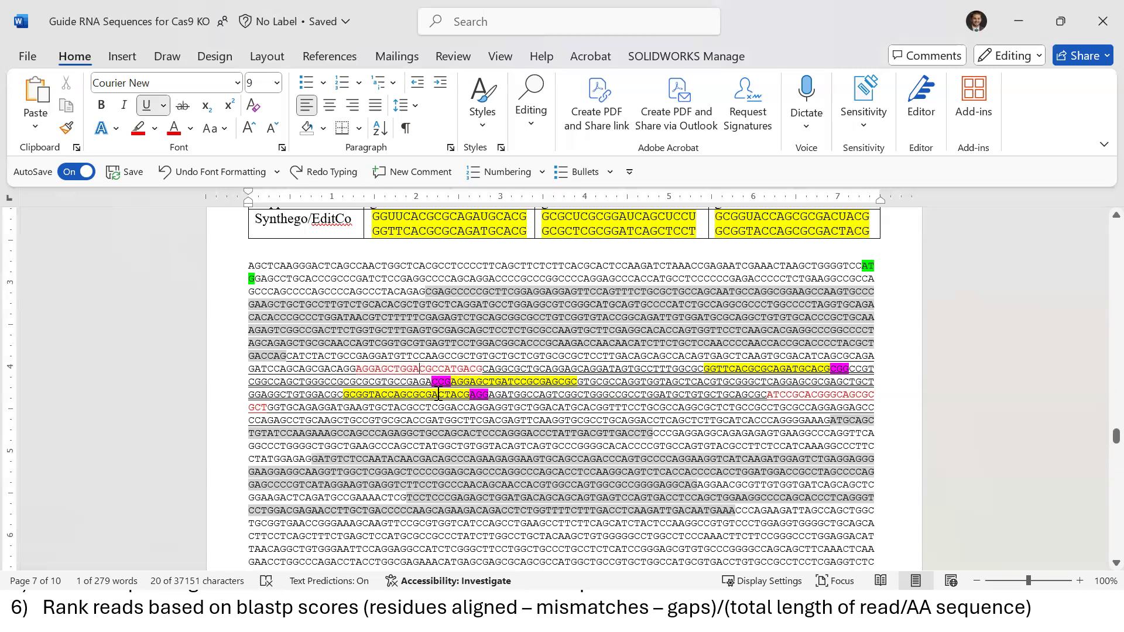
pyautogui.hotkey('shift', 'Right')
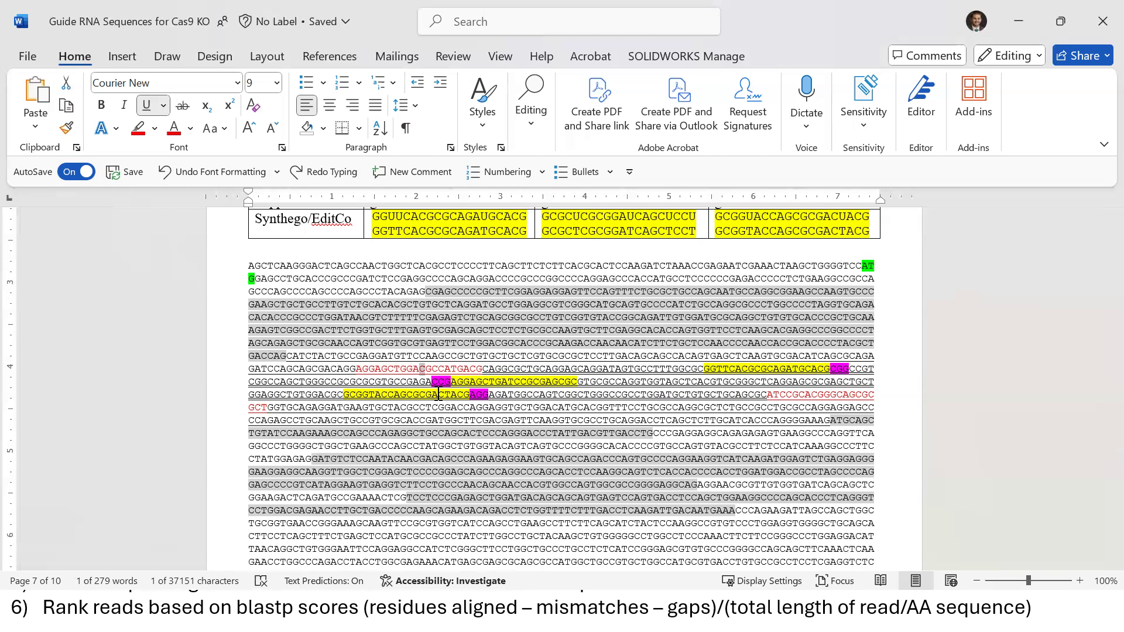
pyautogui.click(1017, 19)
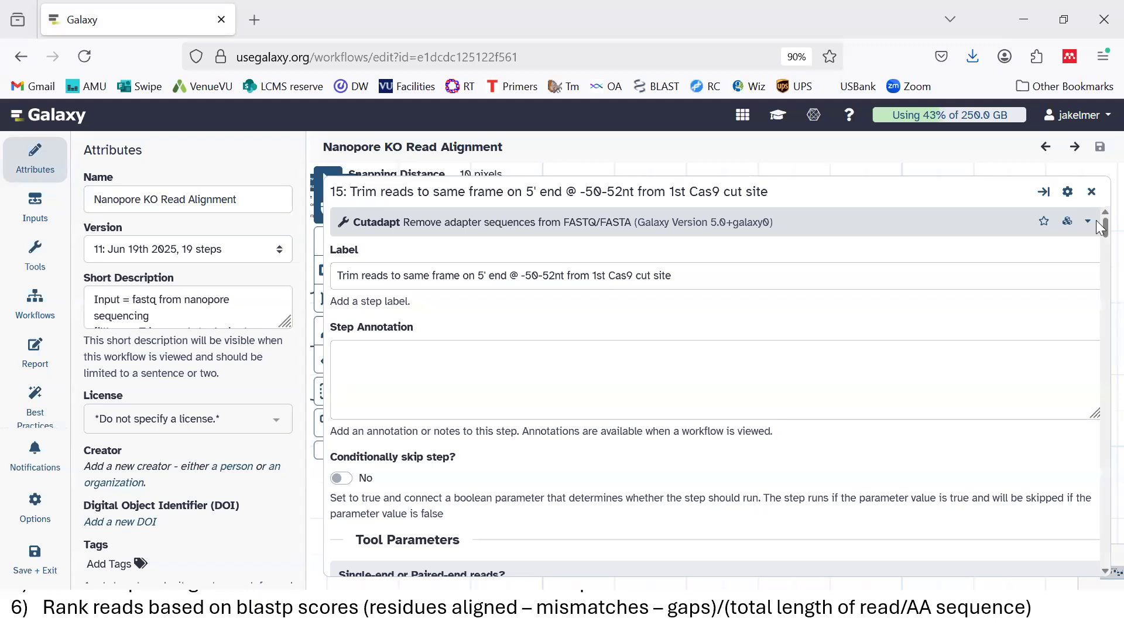
# Check the Cutadapt step's read filtering settings, close the panel, and bring back the guide RNA document
pyautogui.moveTo(1103, 231); pyautogui.dragTo(1096, 315)
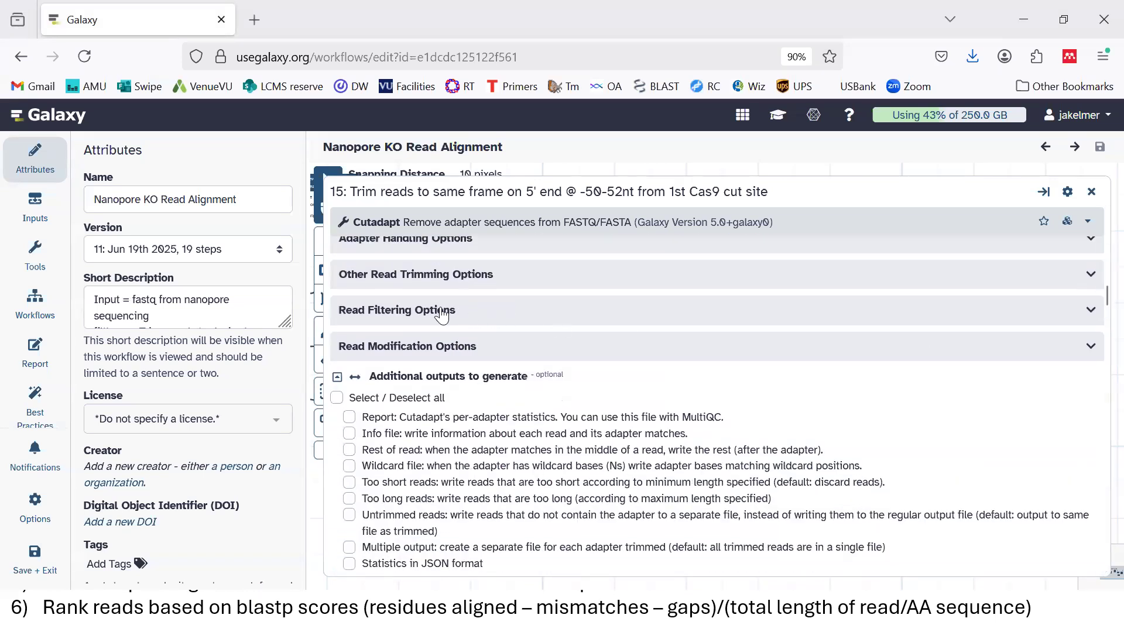
pyautogui.click(462, 317)
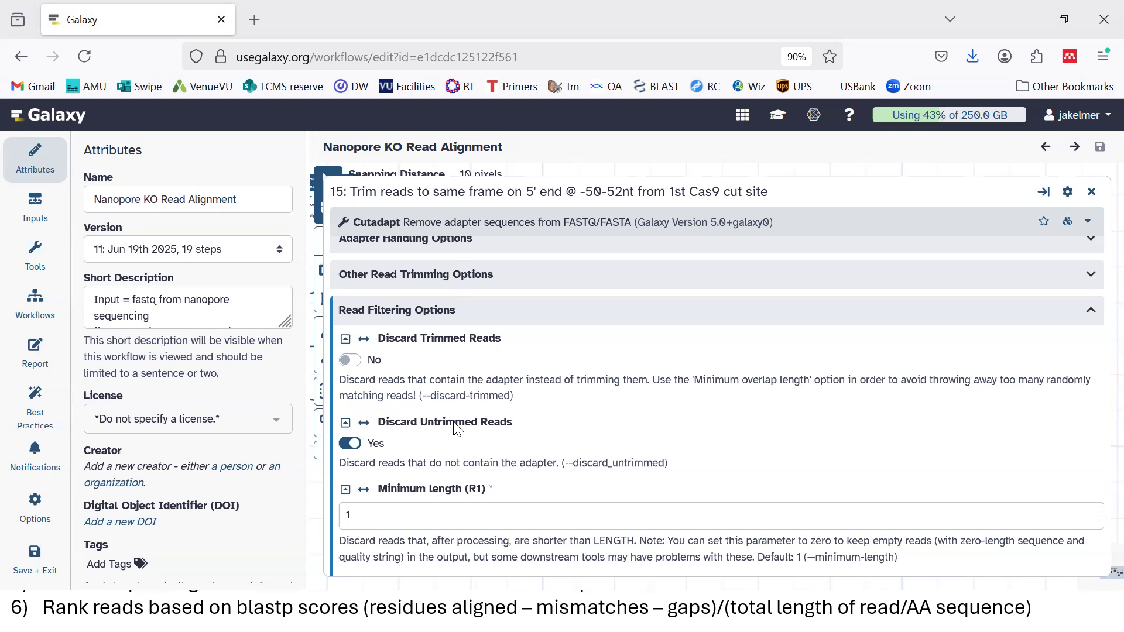
pyautogui.click(1091, 191)
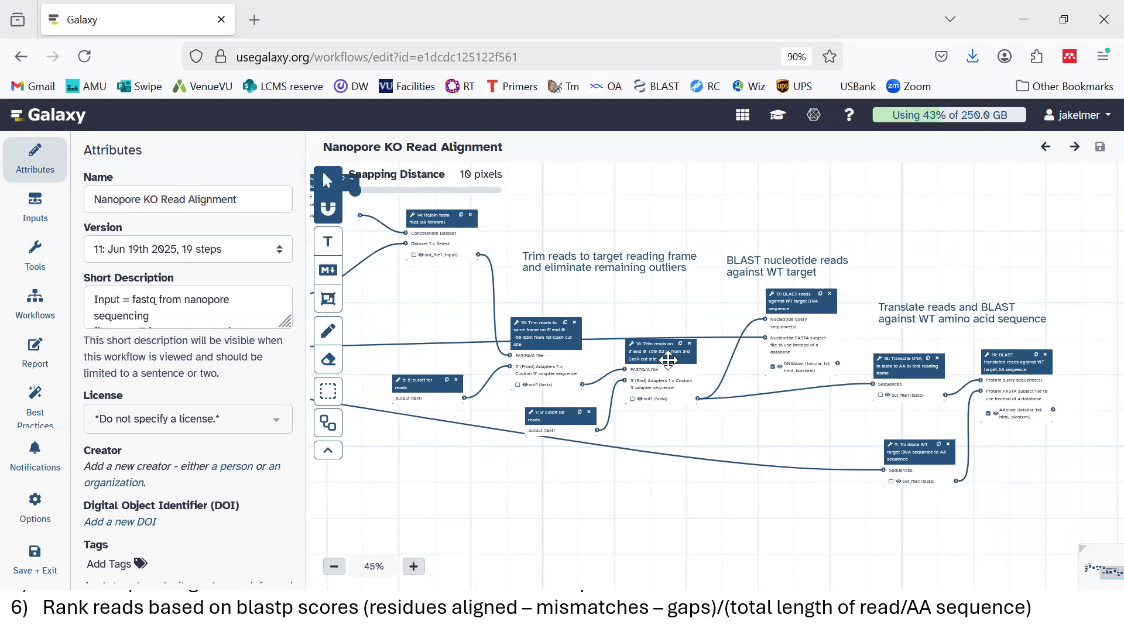
pyautogui.press('super')
pyautogui.click(545, 611)
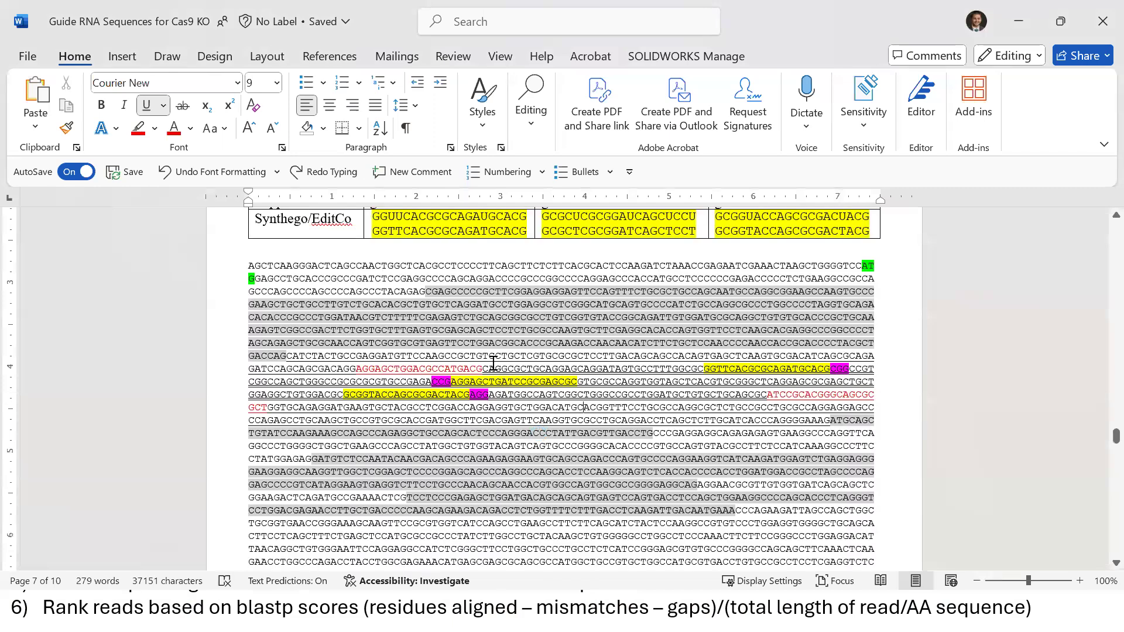
pyautogui.moveTo(484, 369); pyautogui.dragTo(355, 368)
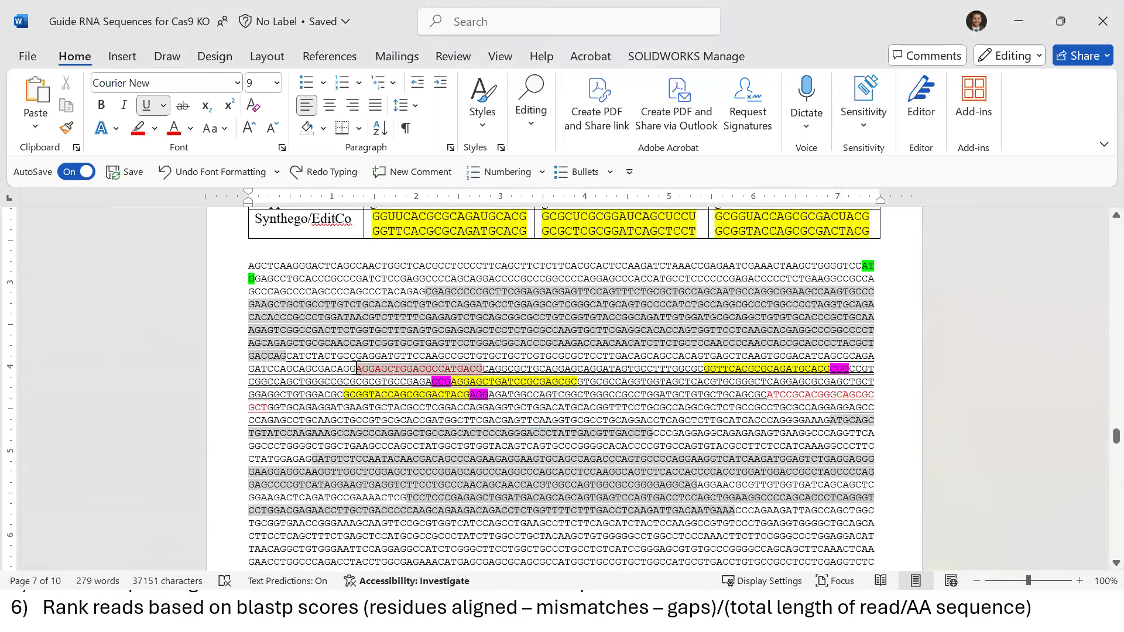
pyautogui.click(426, 394)
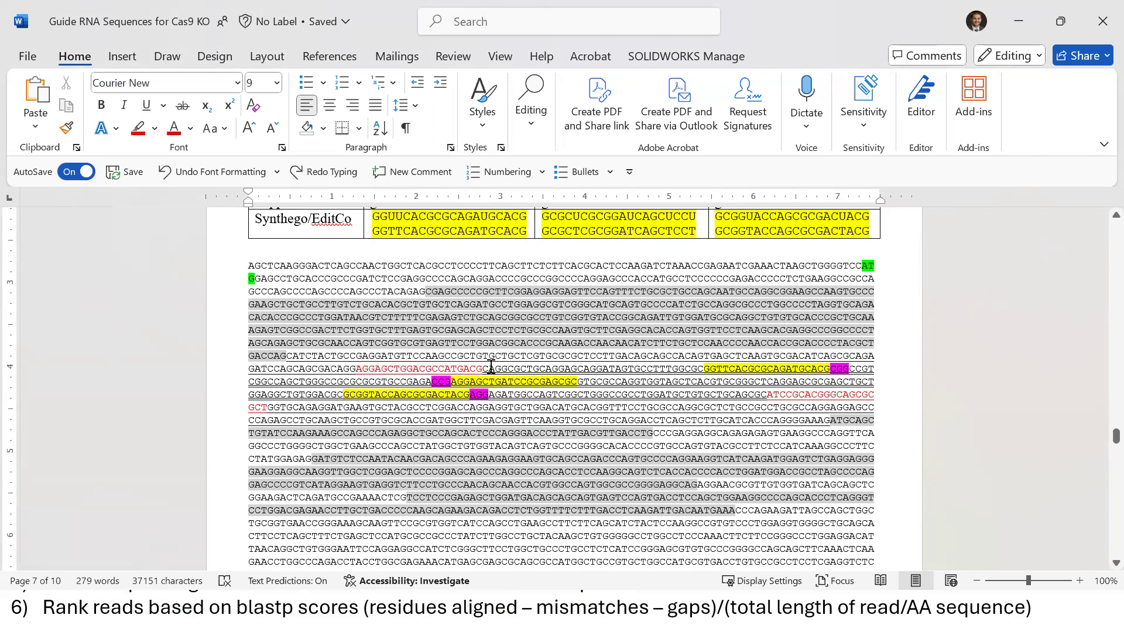
pyautogui.moveTo(483, 368); pyautogui.dragTo(825, 372)
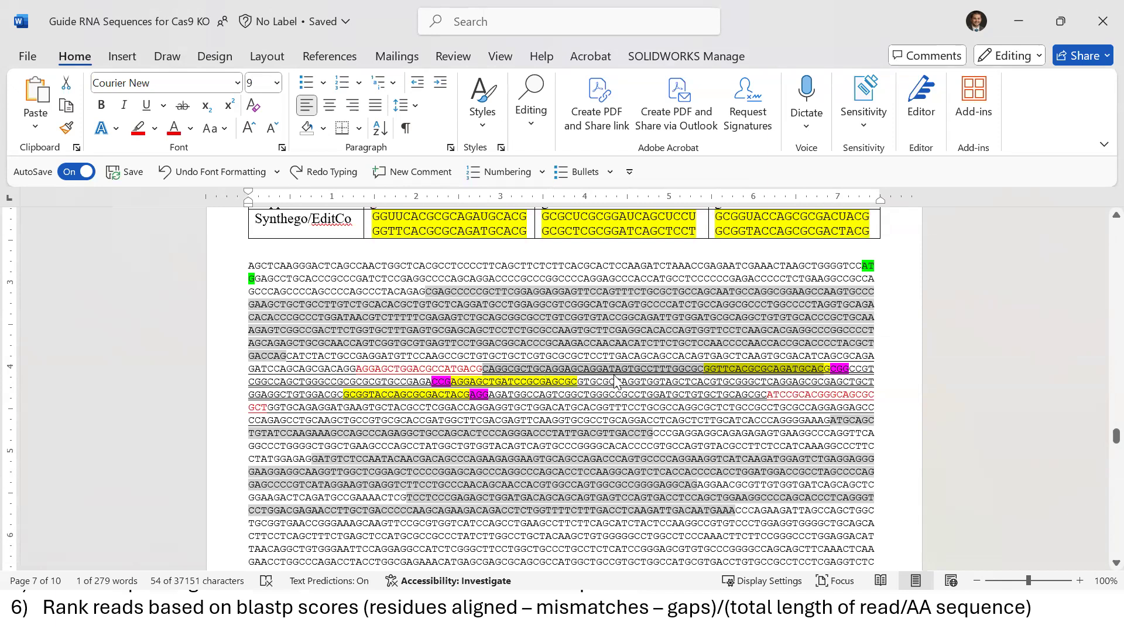
pyautogui.click(695, 370)
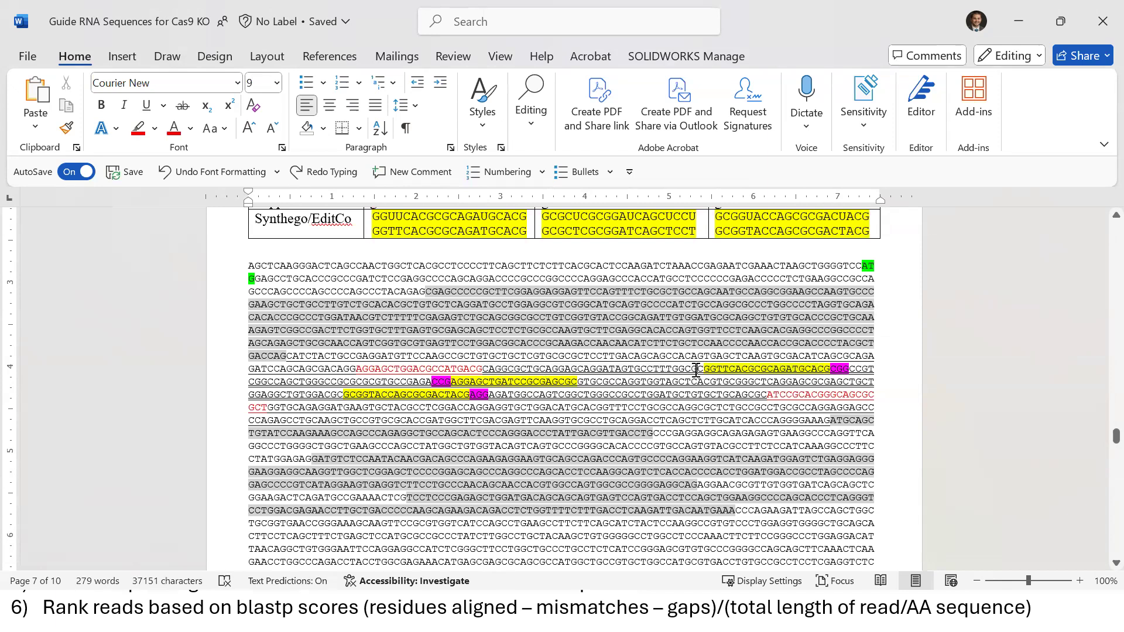
pyautogui.moveTo(483, 369); pyautogui.dragTo(697, 369)
pyautogui.moveTo(514, 369); pyautogui.dragTo(684, 370)
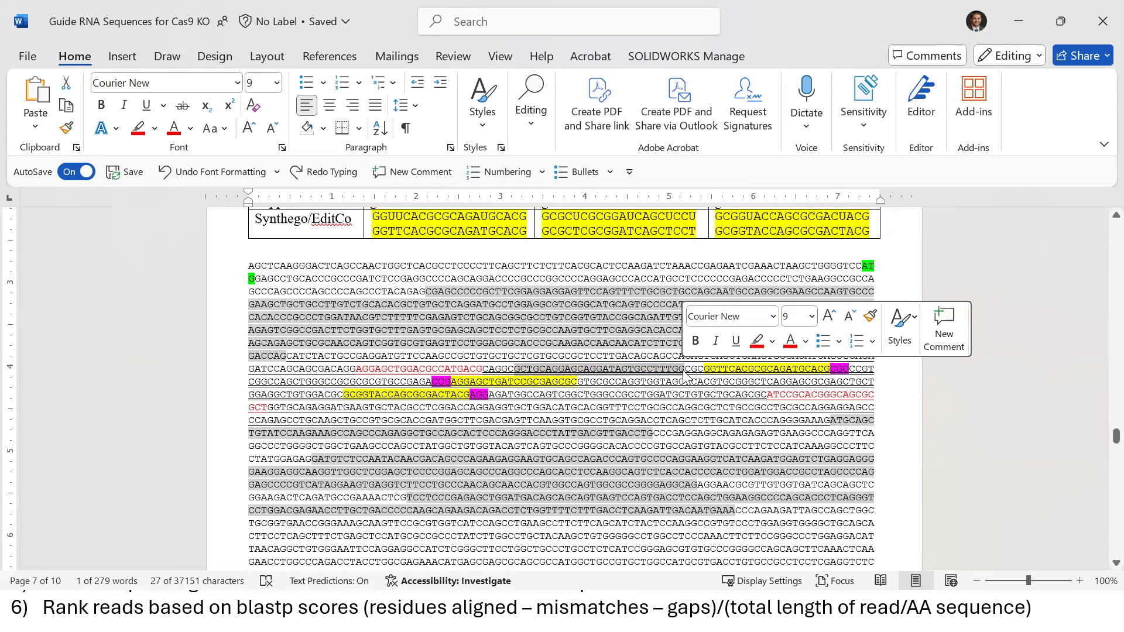
pyautogui.click(685, 371)
pyautogui.moveTo(672, 372); pyautogui.dragTo(512, 374)
pyautogui.click(828, 370)
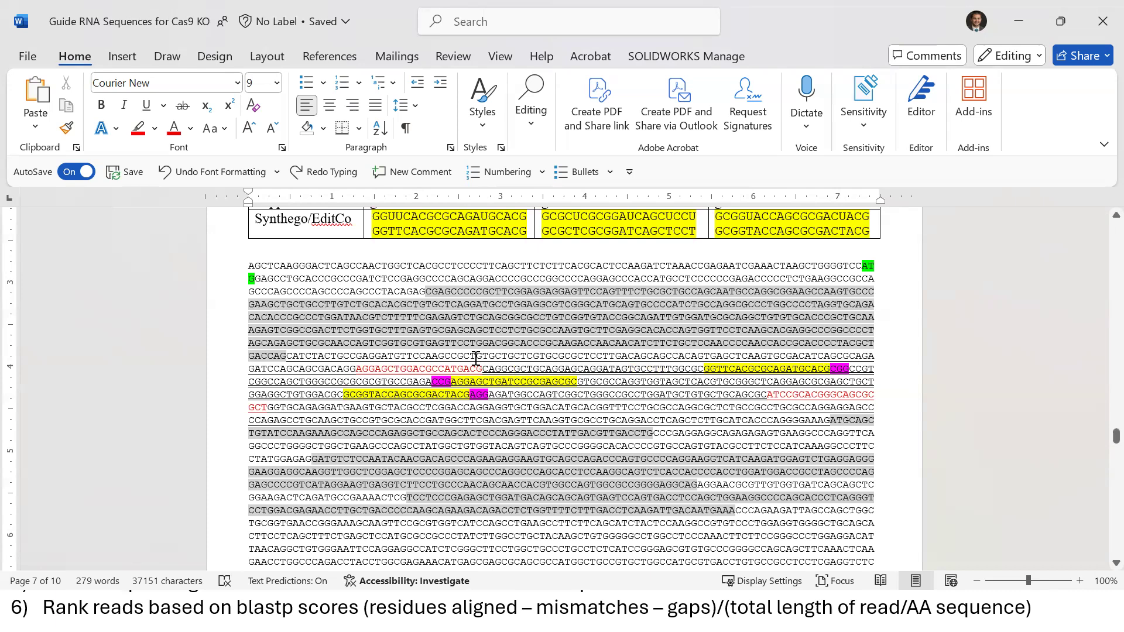
pyautogui.moveTo(482, 368); pyautogui.dragTo(360, 369)
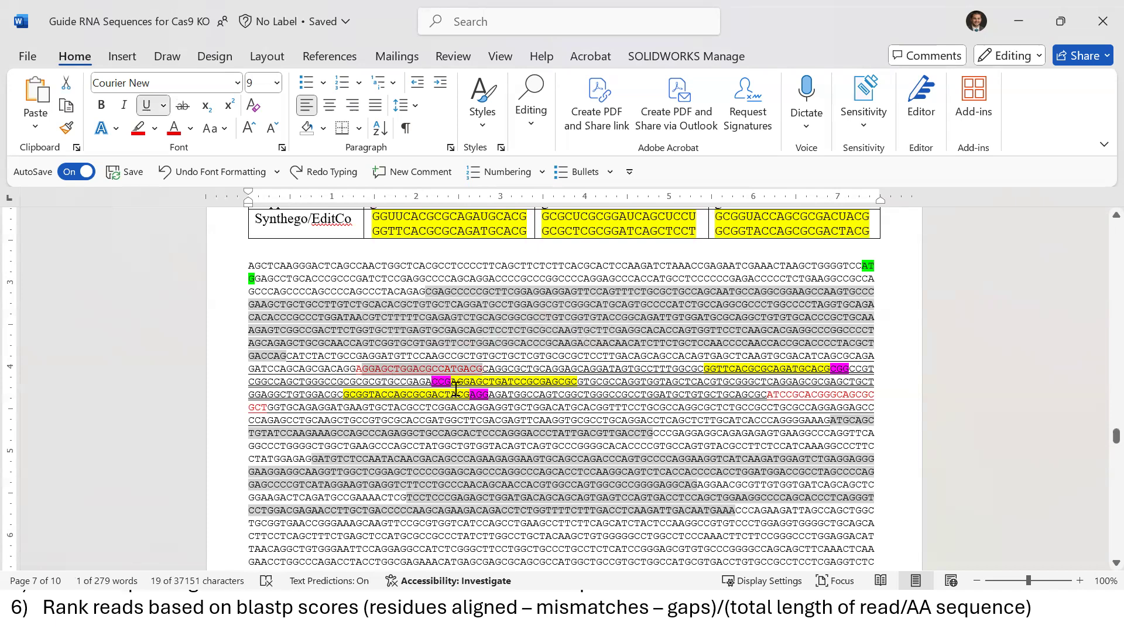
# Measure sequence spans, including the 46 bases before the red sequence, then minimize Word
pyautogui.click(482, 367)
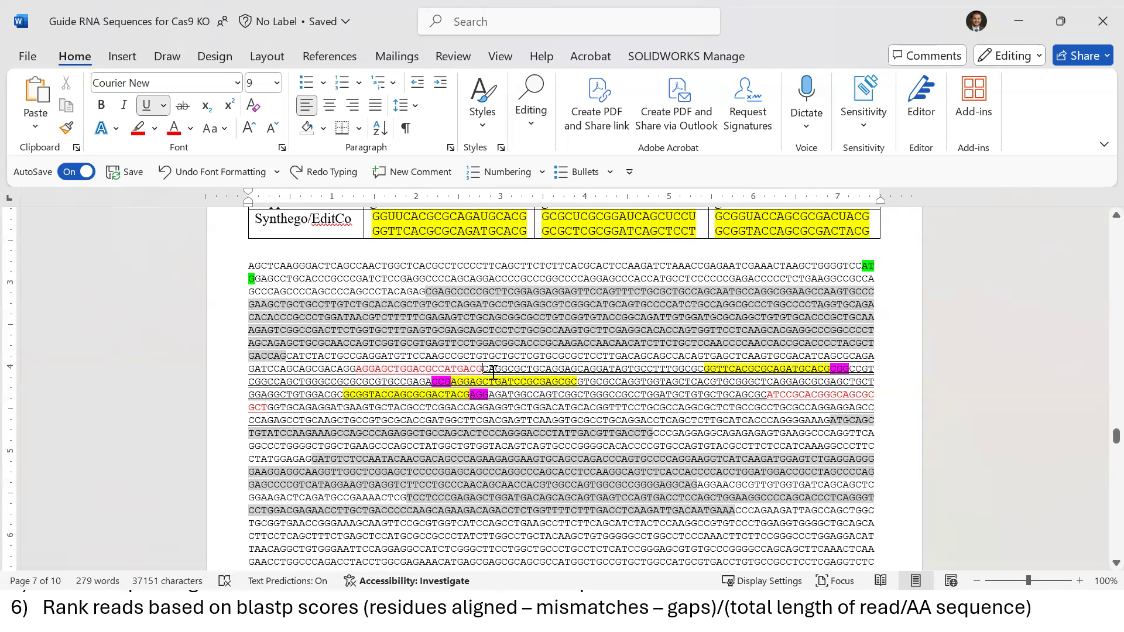
pyautogui.moveTo(501, 372); pyautogui.dragTo(503, 372)
pyautogui.moveTo(765, 395); pyautogui.dragTo(837, 396)
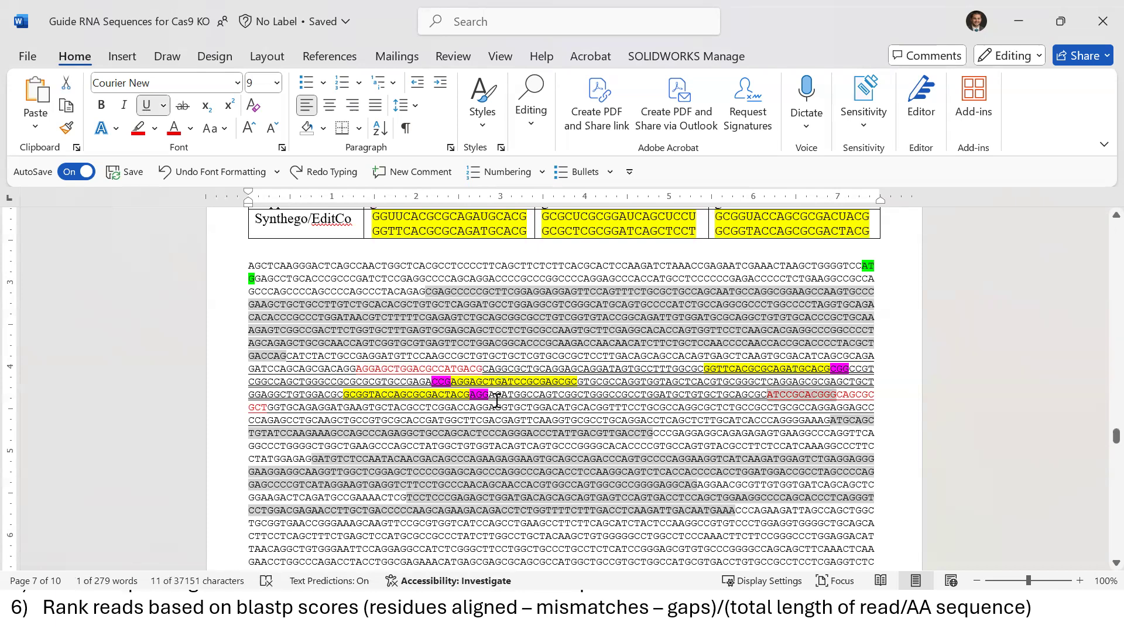
pyautogui.moveTo(457, 398); pyautogui.dragTo(755, 396)
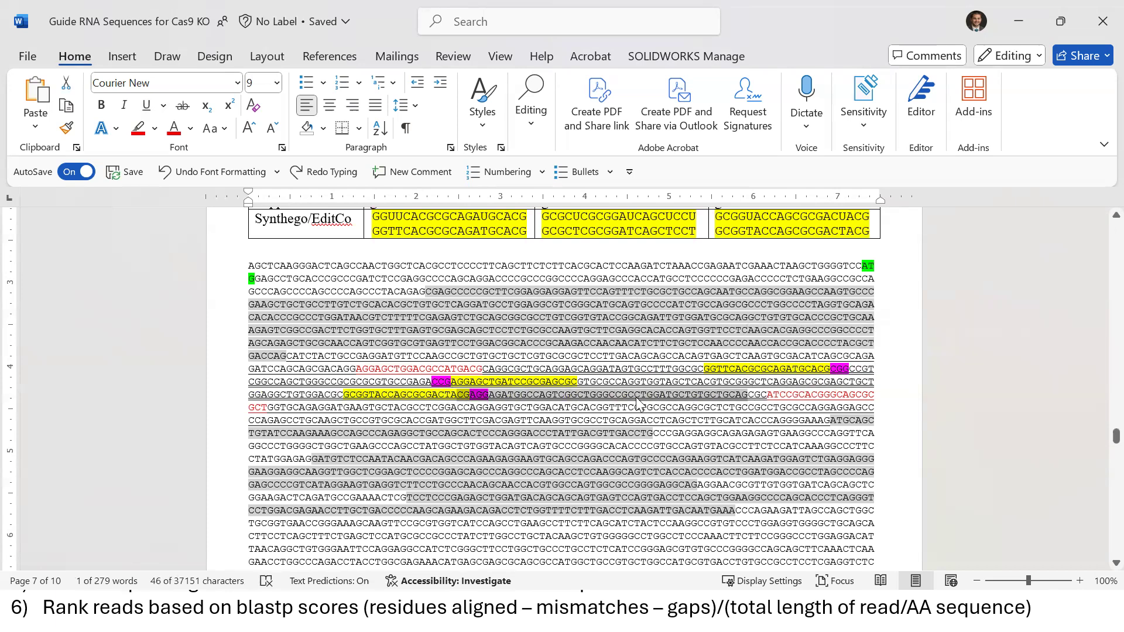
pyautogui.click(855, 280)
pyautogui.moveTo(863, 266); pyautogui.dragTo(768, 394)
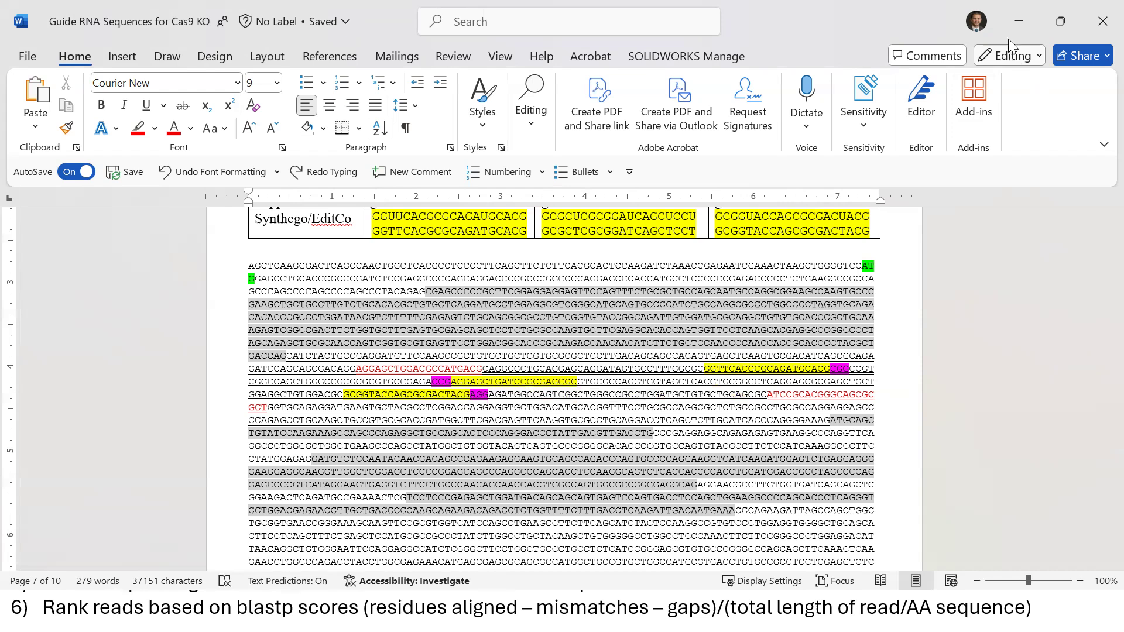
pyautogui.click(1013, 33)
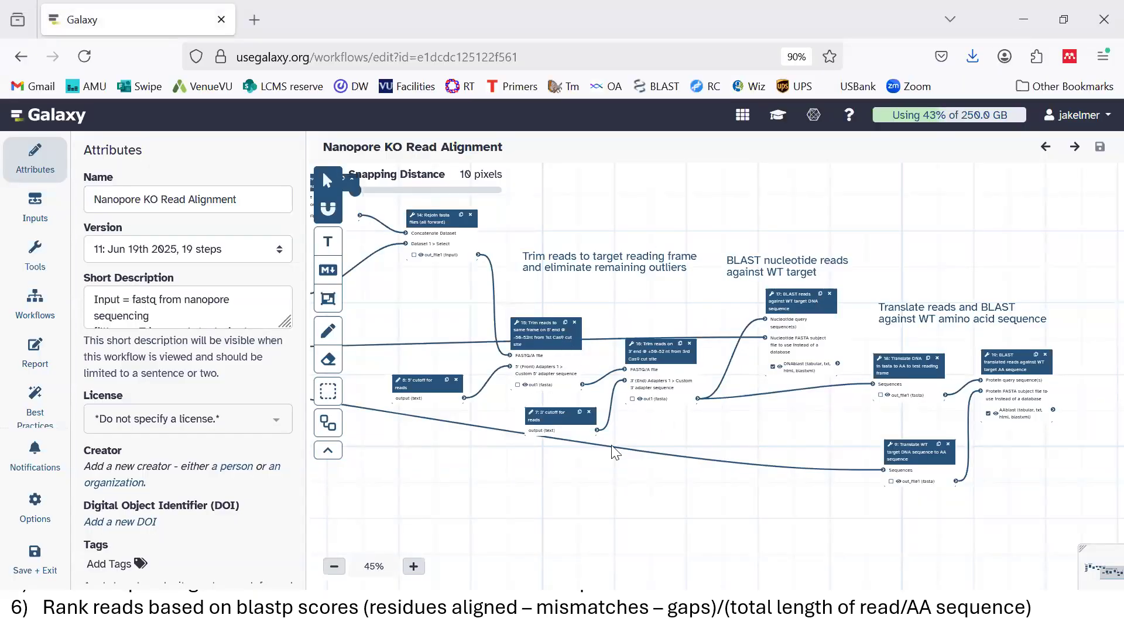
# Back in Word, measure the 68-character stretch from the red primer's end into the yellow guide
pyautogui.moveTo(665, 374)
pyautogui.press('super')
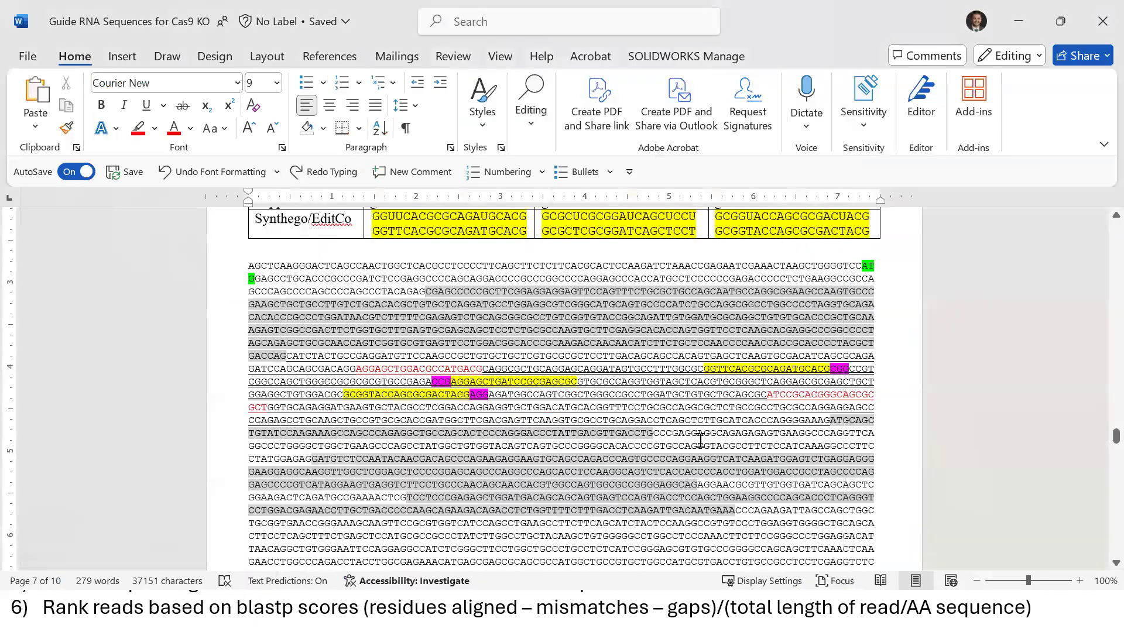
pyautogui.moveTo(483, 370); pyautogui.dragTo(767, 396)
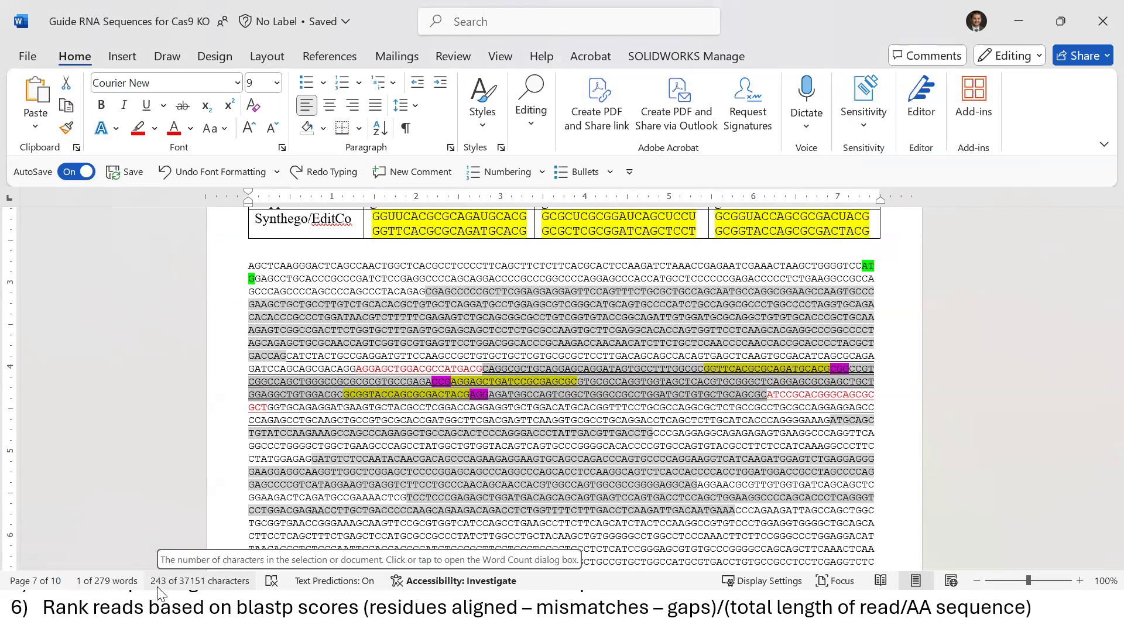
pyautogui.click(735, 396)
pyautogui.moveTo(483, 369); pyautogui.dragTo(812, 370)
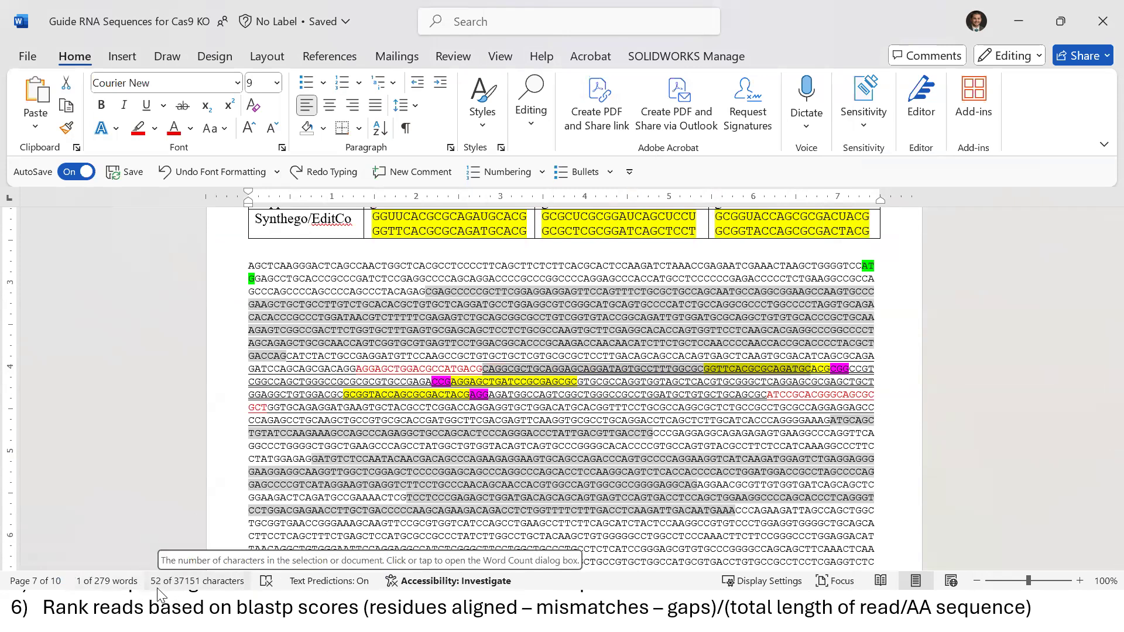
pyautogui.hotkey('shift', 'Left')
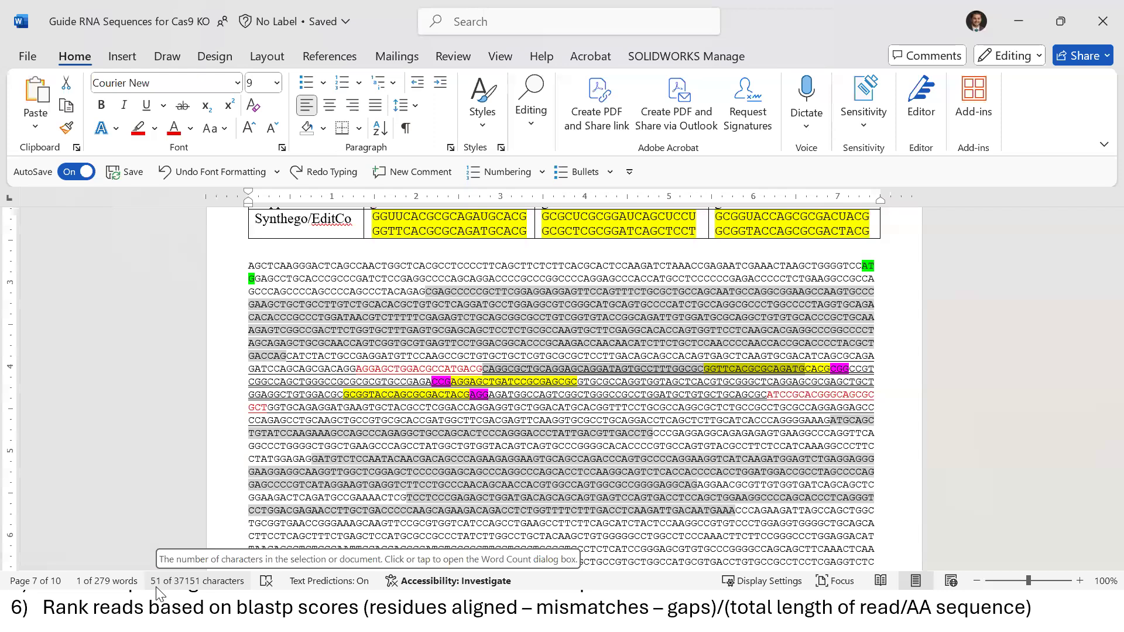
pyautogui.hotkey('shift', 'Right')
pyautogui.hotkey('shift', 'Right')
pyautogui.hotkey('shift', 'Right')
pyautogui.hotkey('shift', 'Right')
pyautogui.hotkey('shift', 'Right')
pyautogui.hotkey('shift', 'Right')
pyautogui.hotkey('shift', 'Right')
pyautogui.hotkey('shift', 'Right')
pyautogui.hotkey('shift', 'Right')
pyautogui.hotkey('shift', 'Right')
pyautogui.hotkey('shift', 'Right')
pyautogui.hotkey('shift', 'Right')
pyautogui.hotkey('shift', 'Right')
pyautogui.hotkey('shift', 'Right')
pyautogui.hotkey('shift', 'Right')
pyautogui.hotkey('shift', 'Right')
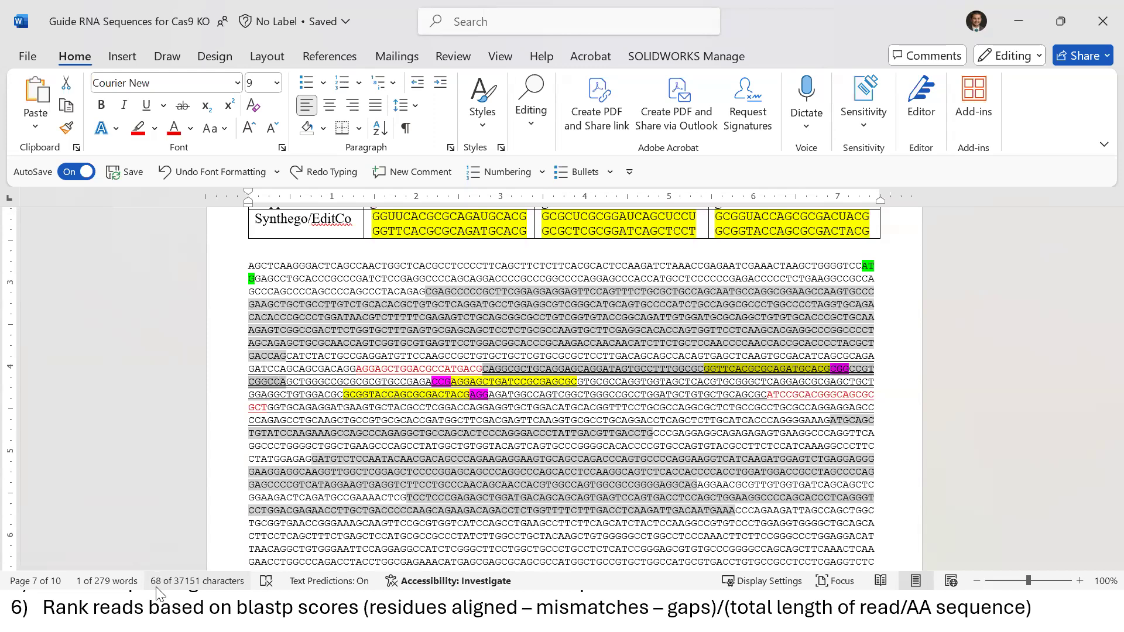
pyautogui.click(659, 395)
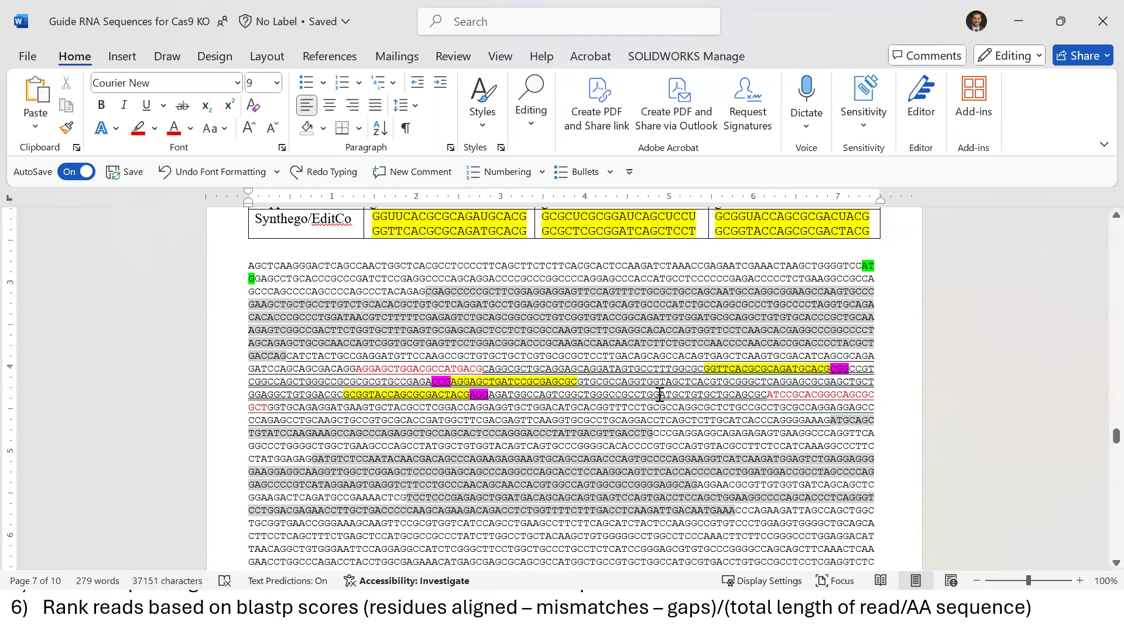
# Measure from the red primer into the first and next guides, then return to Galaxy's trim steps
pyautogui.click(590, 395)
pyautogui.moveTo(483, 369); pyautogui.dragTo(708, 398)
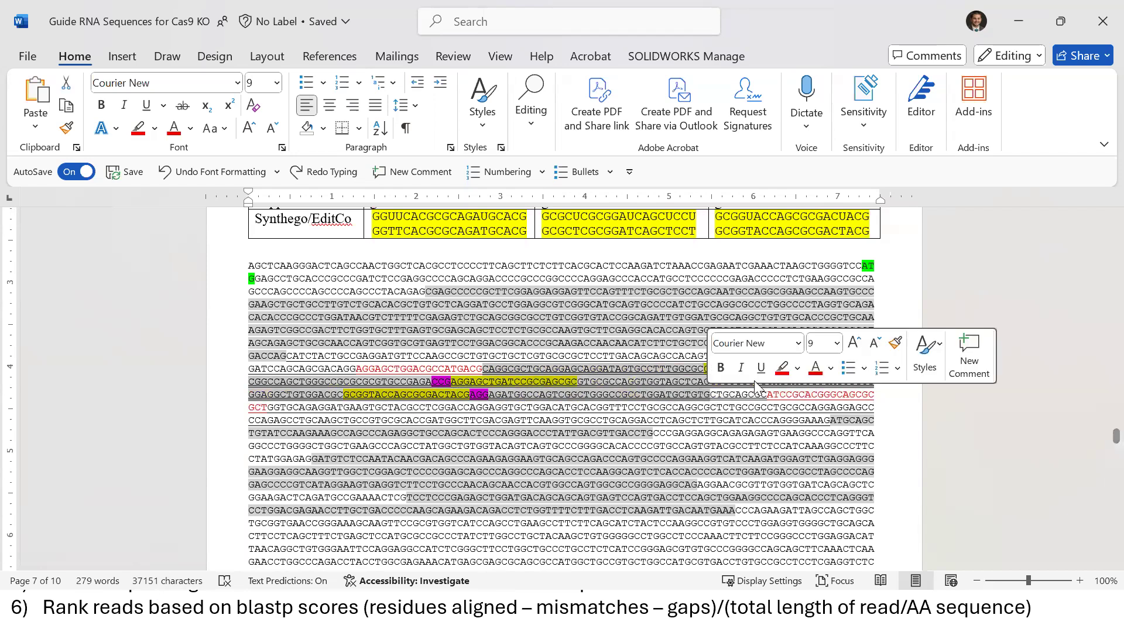
pyautogui.click(649, 406)
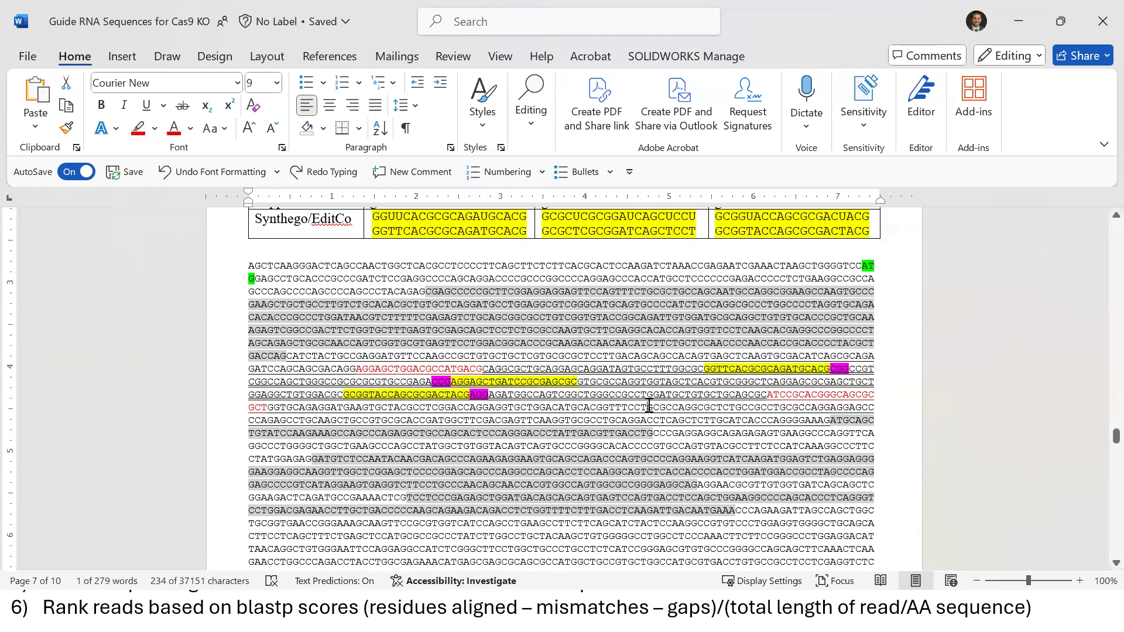
pyautogui.moveTo(812, 368); pyautogui.dragTo(450, 401)
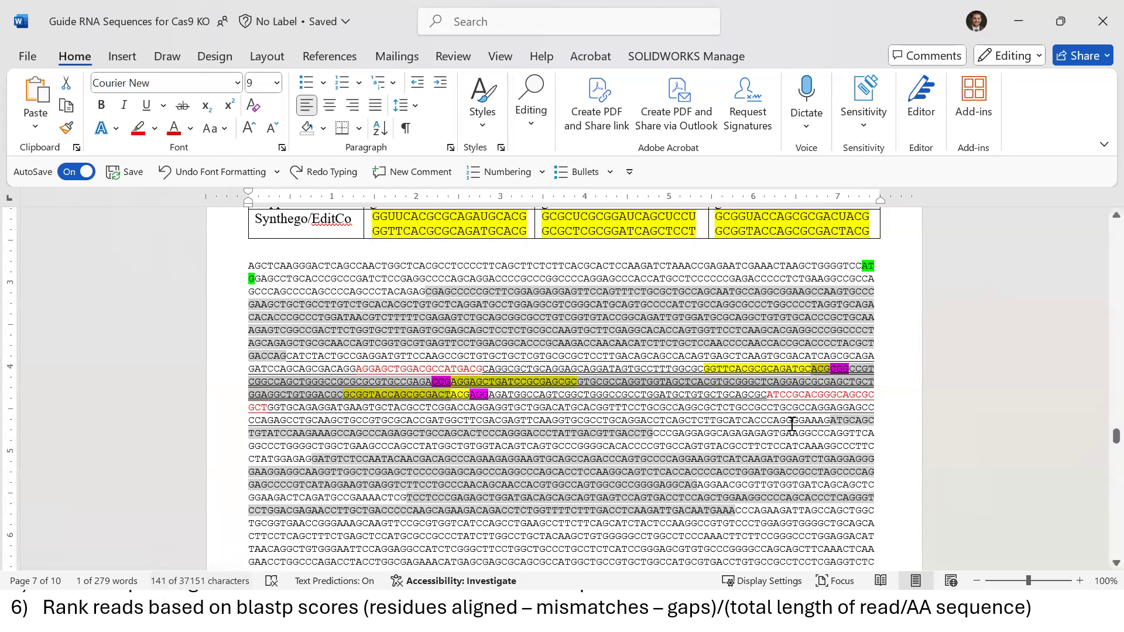
pyautogui.click(689, 401)
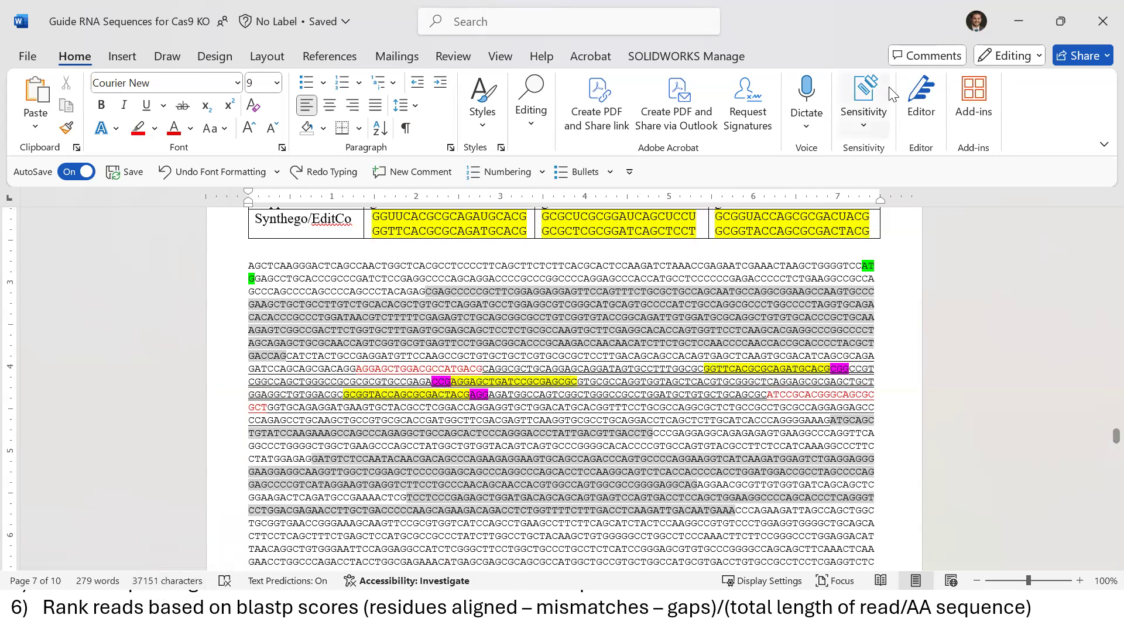
pyautogui.click(1009, 29)
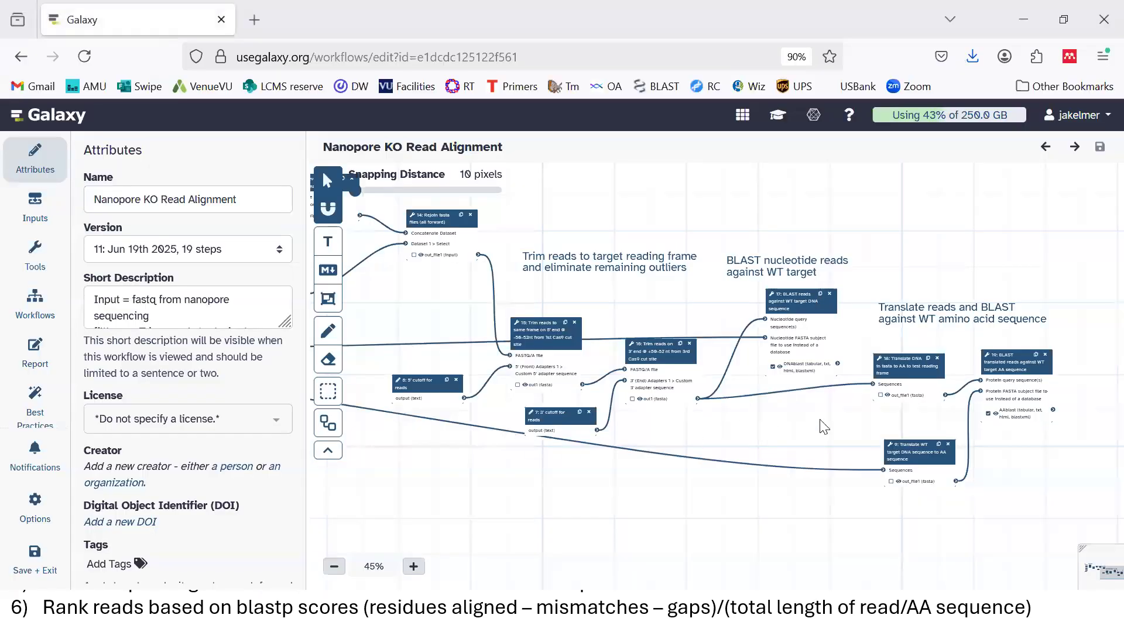
pyautogui.moveTo(825, 420); pyautogui.dragTo(648, 413)
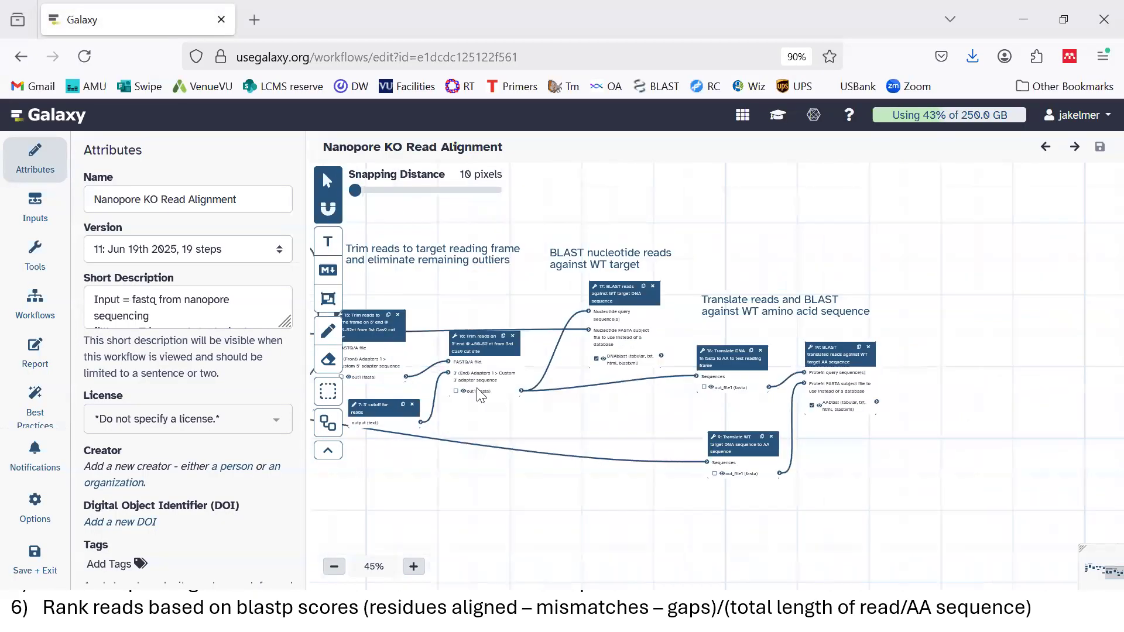
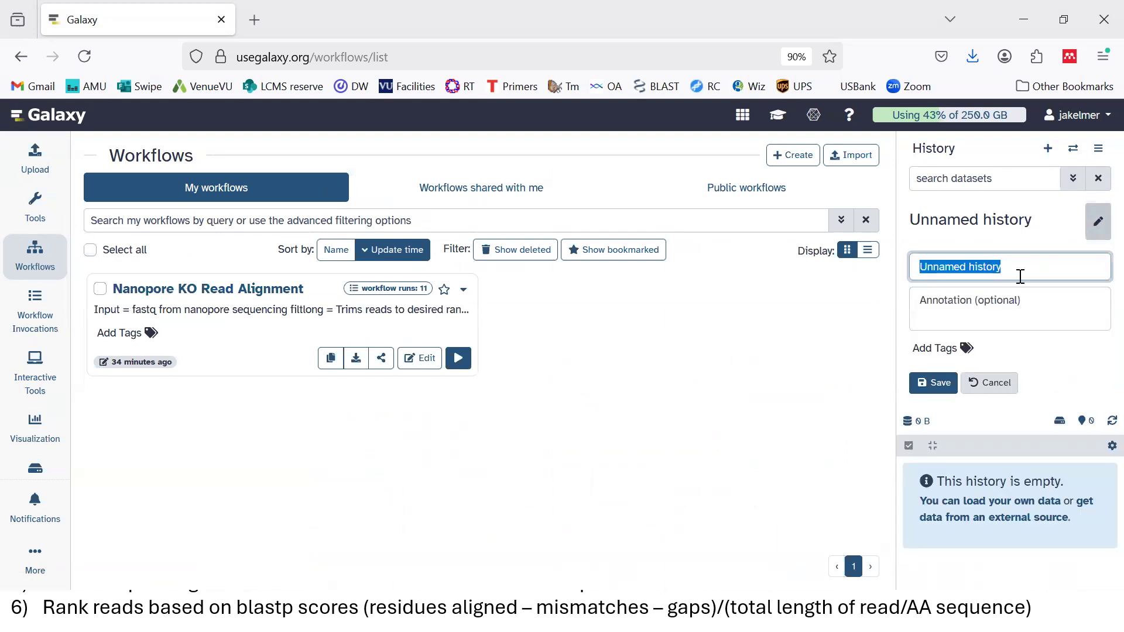
# Rename the empty history to 'PMLKO analysis' and bring up the upload window
pyautogui.write('PML')
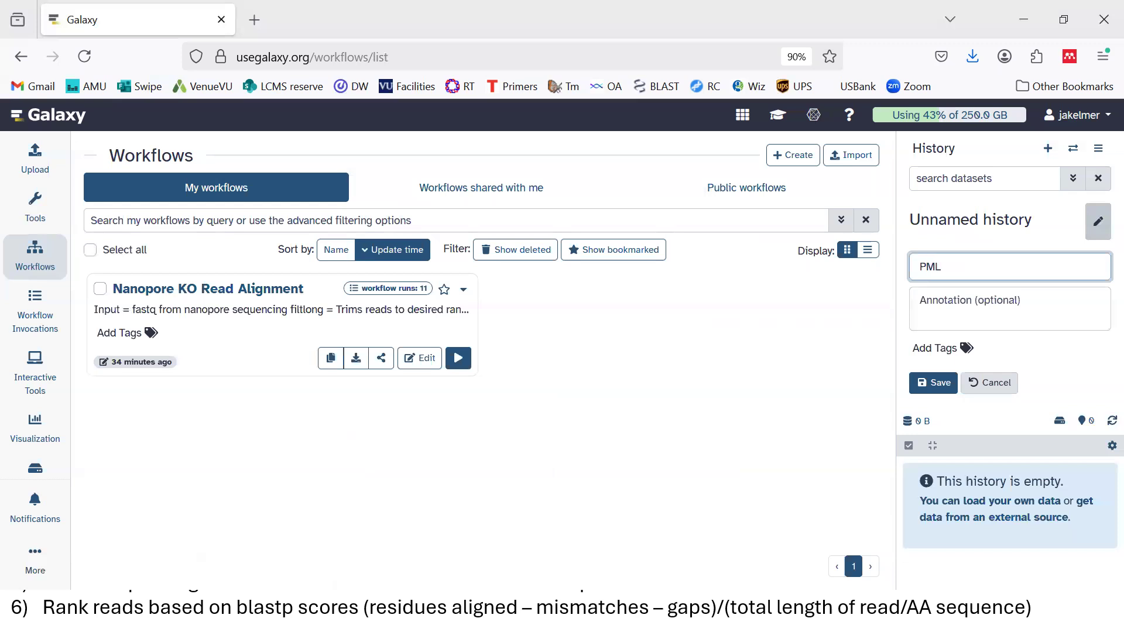
pyautogui.write('KO analysis')
pyautogui.click(933, 382)
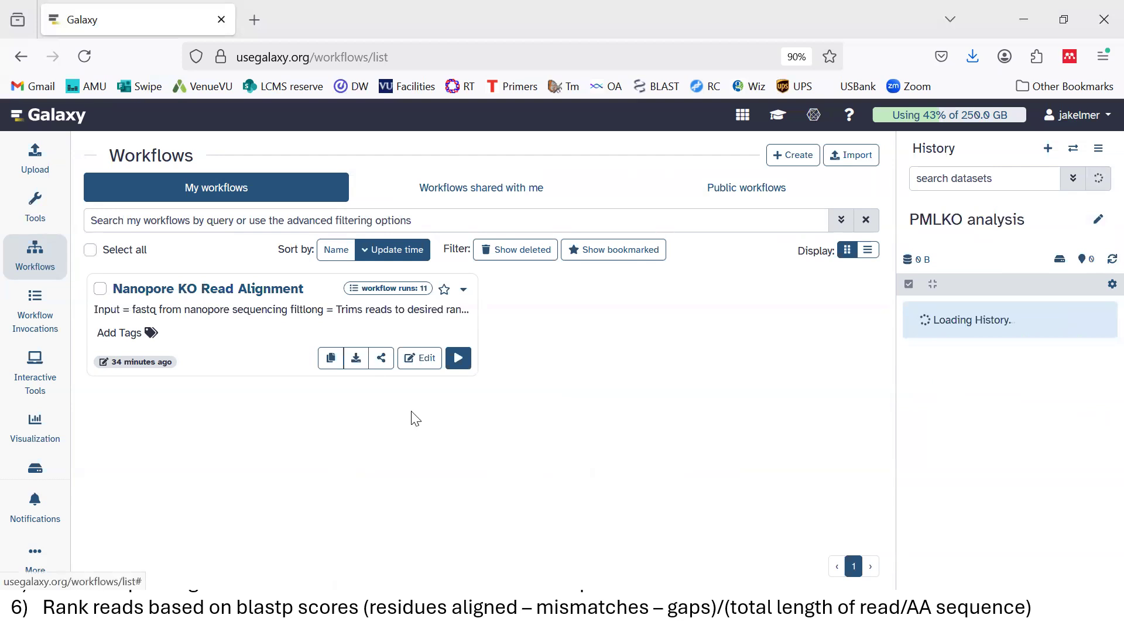
pyautogui.click(36, 159)
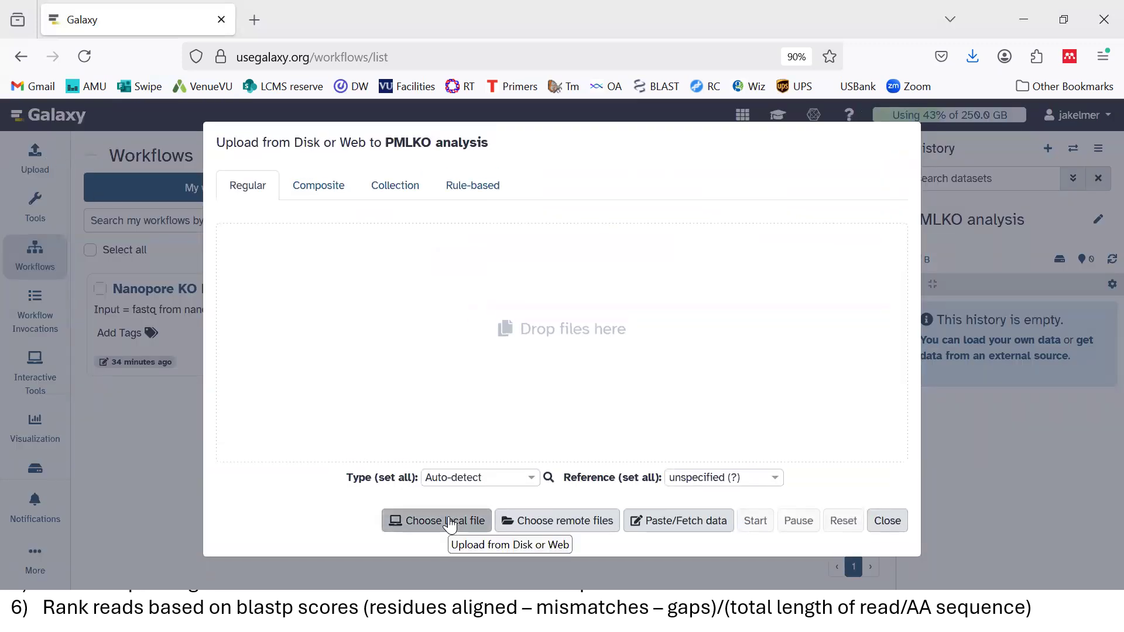
# Queue SN3FMP_3_PML_KO from the 250607 - IPAD check (KO and WT) folder for upload
pyautogui.click(449, 523)
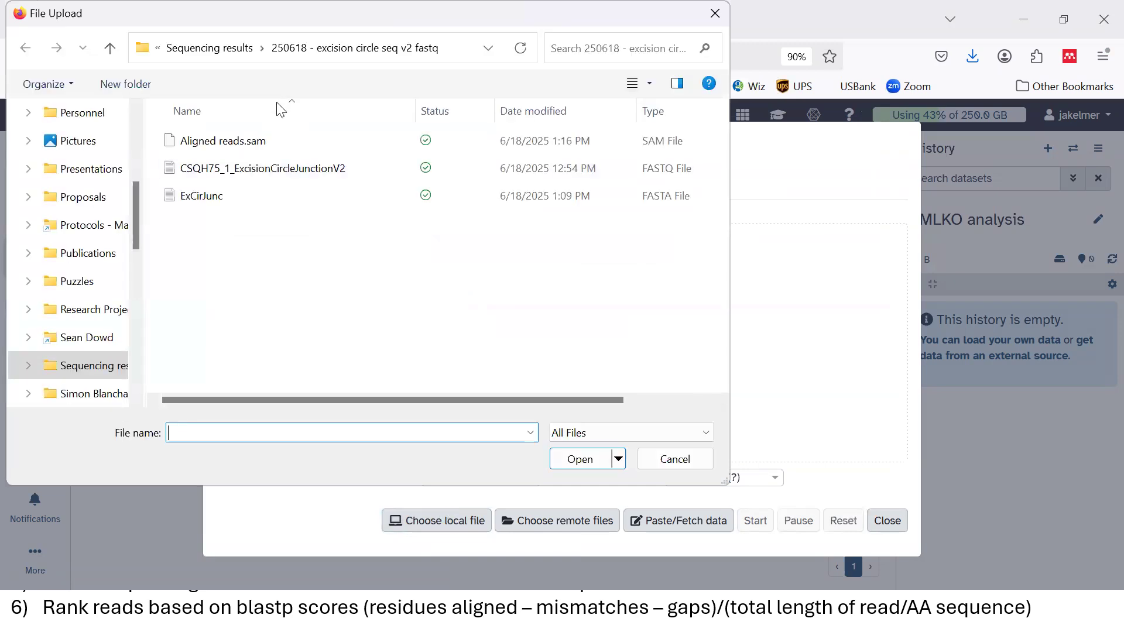
pyautogui.click(217, 49)
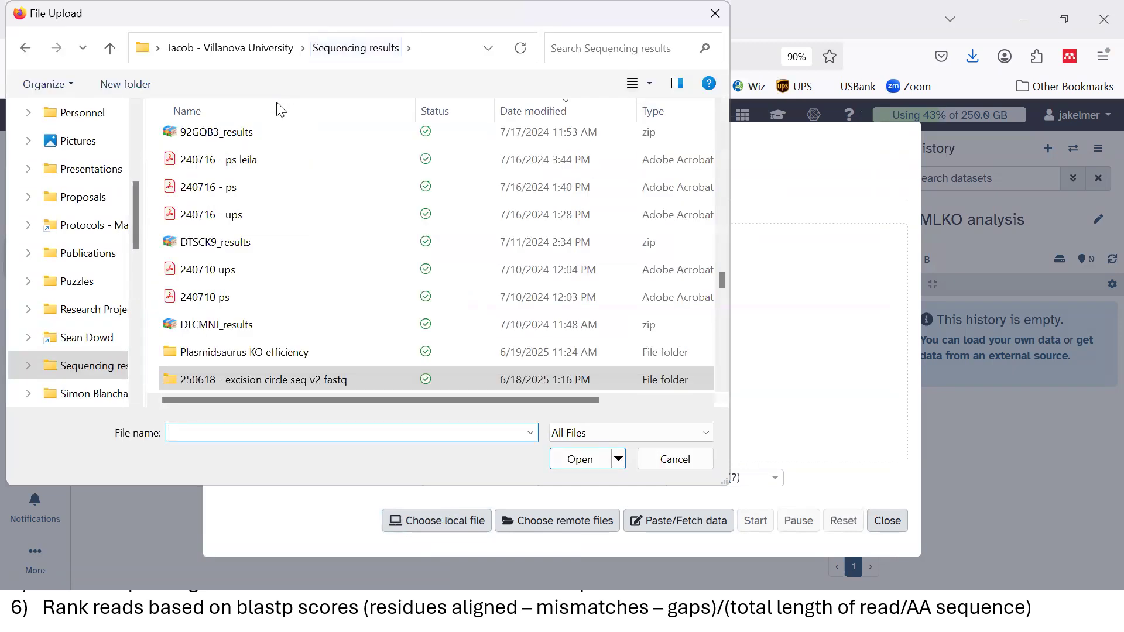
pyautogui.doubleClick(240, 351)
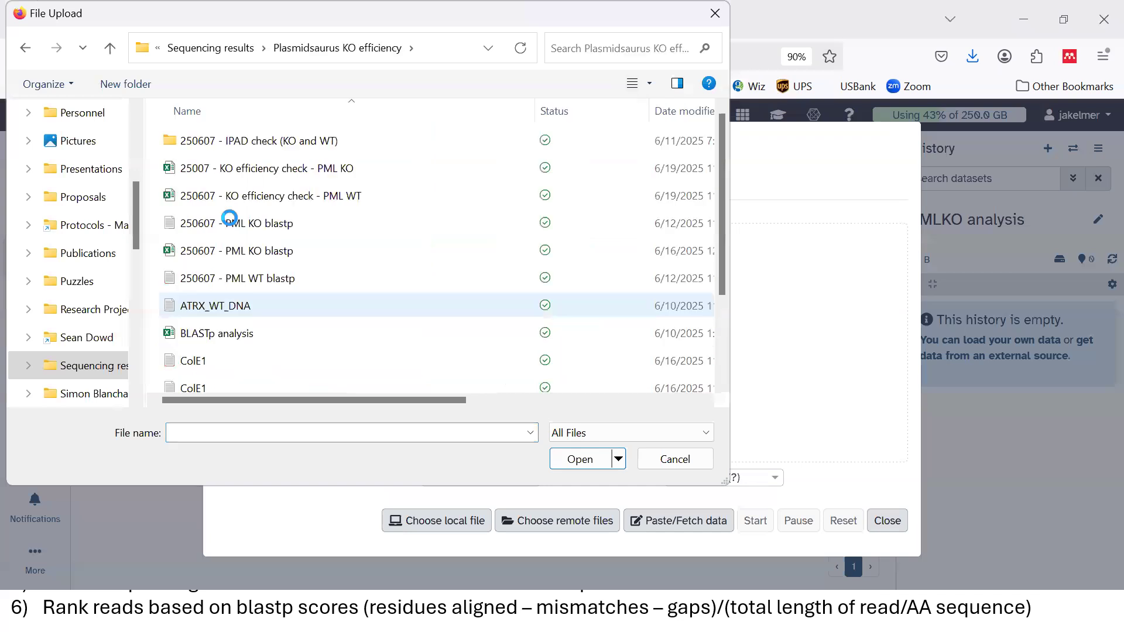
pyautogui.doubleClick(243, 139)
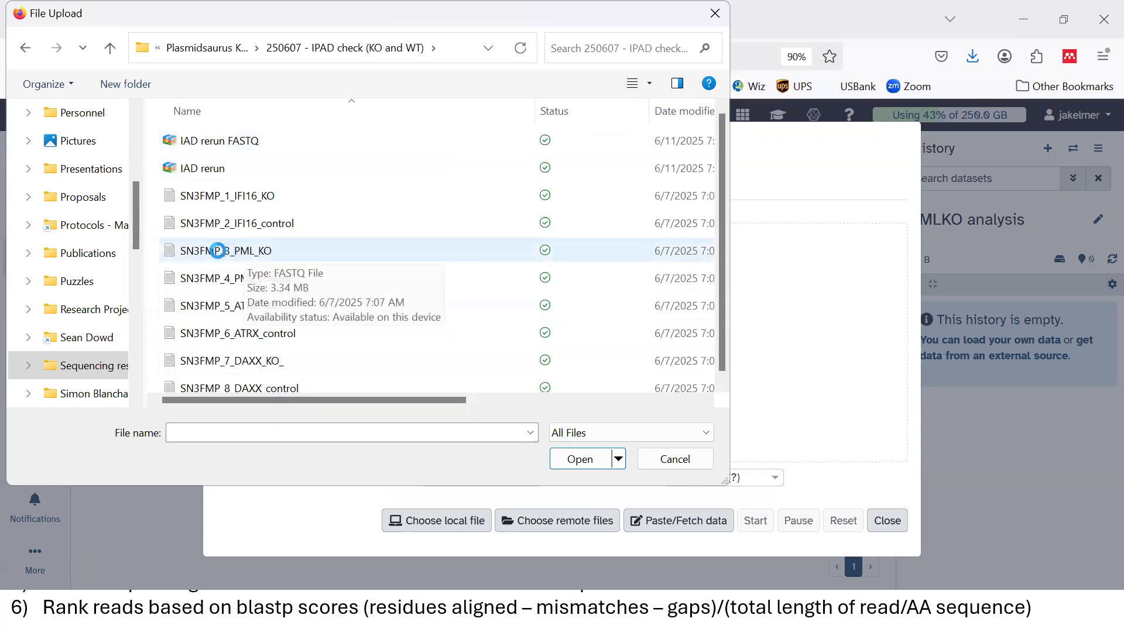
pyautogui.doubleClick(251, 251)
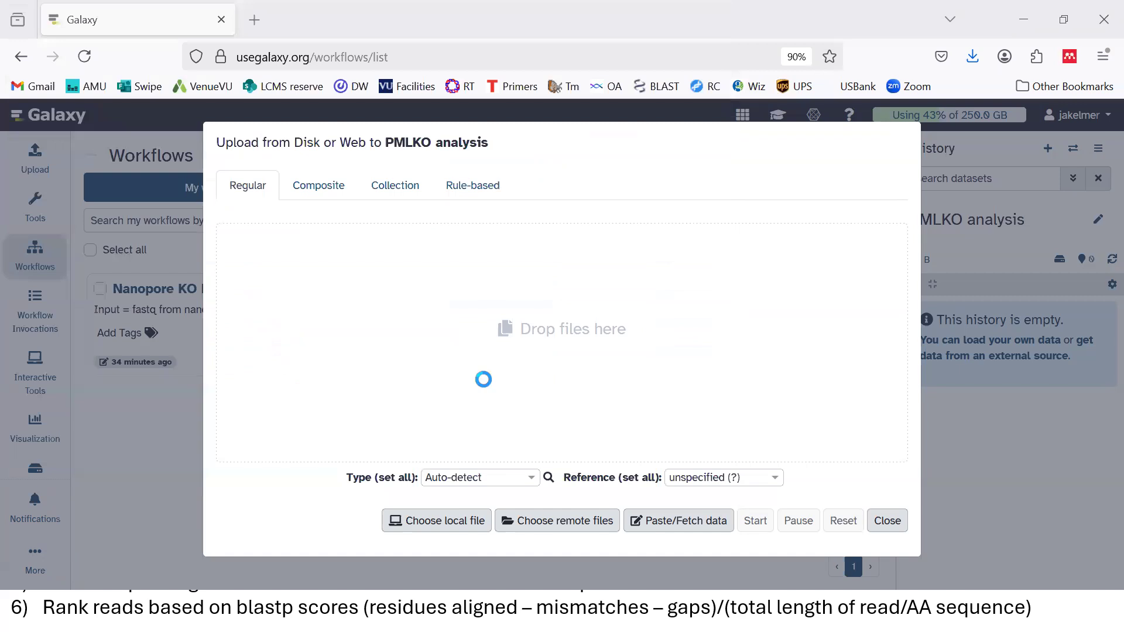
# Browse back to the Plasmidsaurus KO efficiency folder and select PML_WT_DNA
pyautogui.click(446, 523)
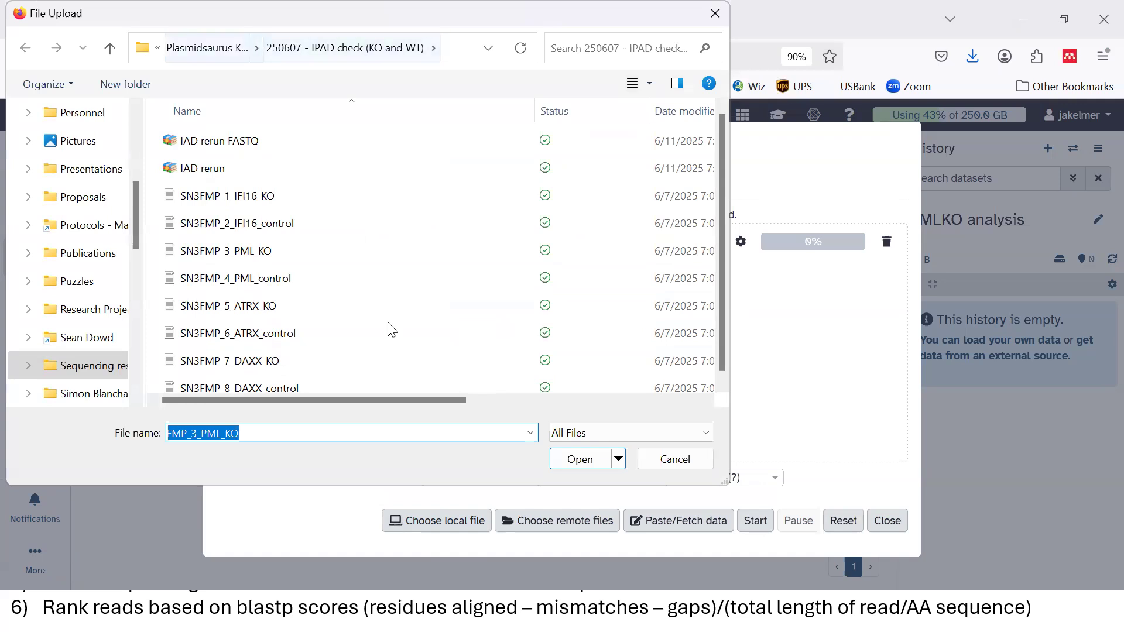
pyautogui.hotkey('alt', 'Up')
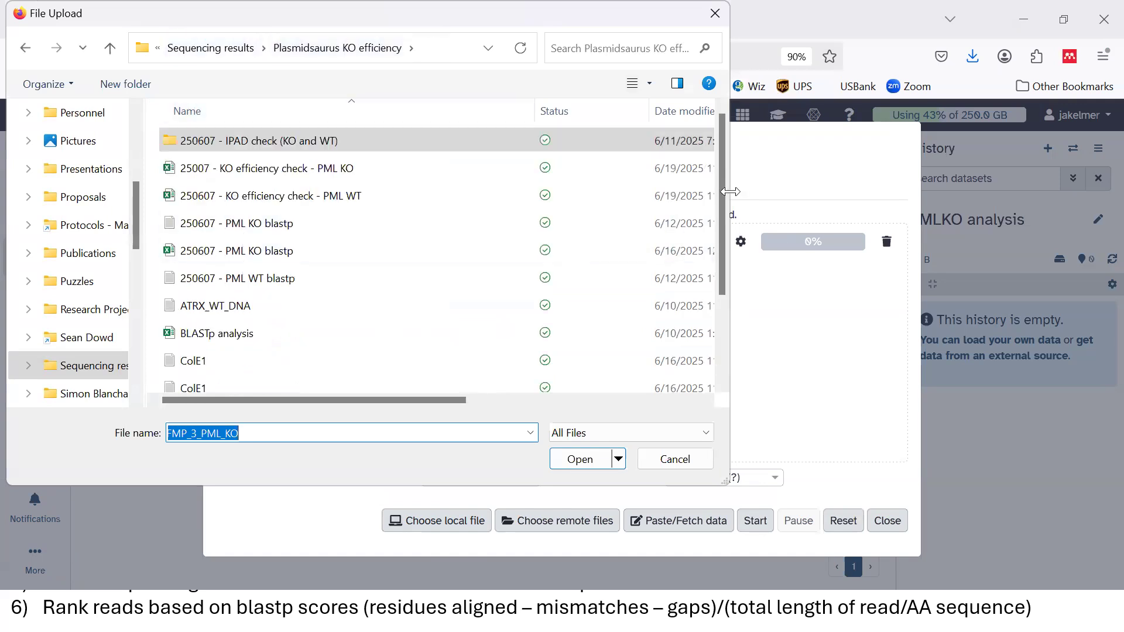
pyautogui.moveTo(723, 222); pyautogui.dragTo(736, 323)
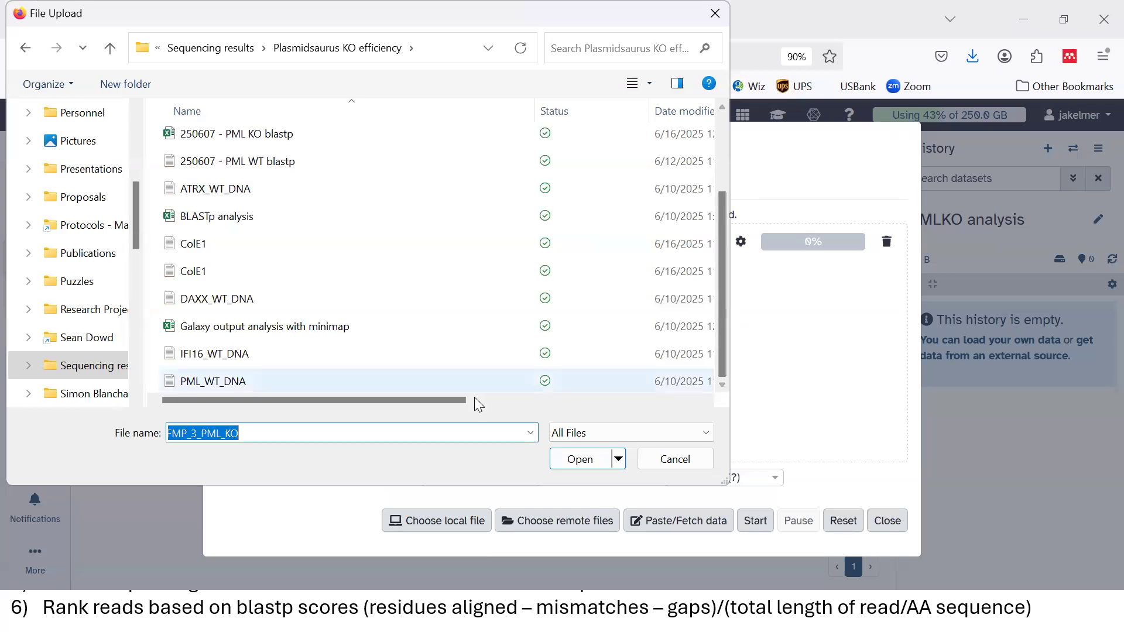
pyautogui.click(209, 383)
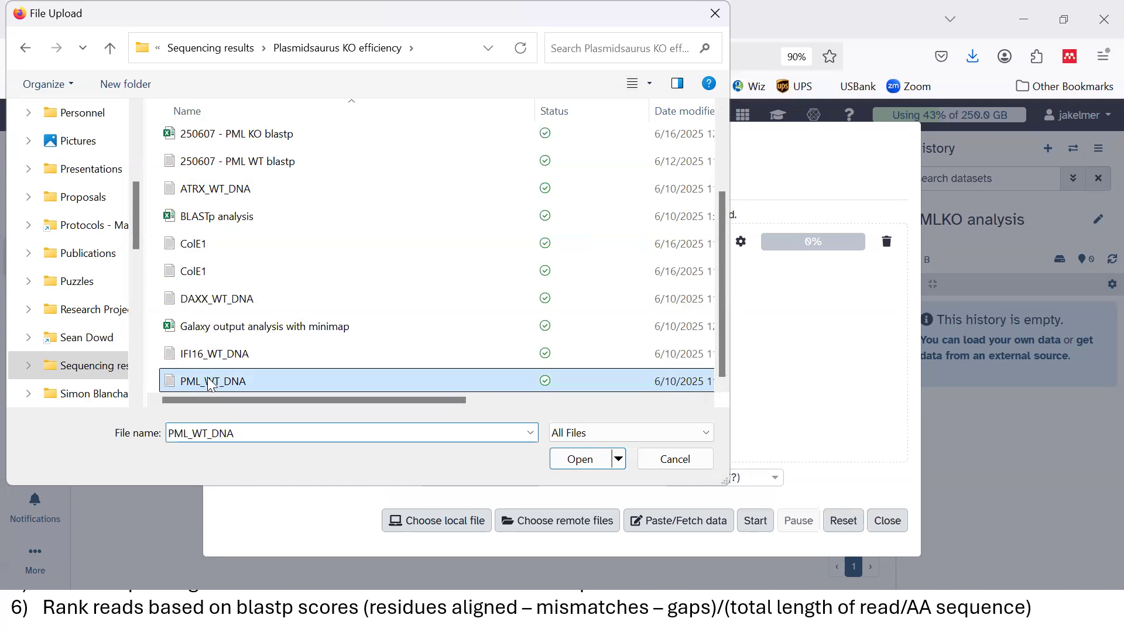
pyautogui.rightClick(207, 380)
pyautogui.click(364, 40)
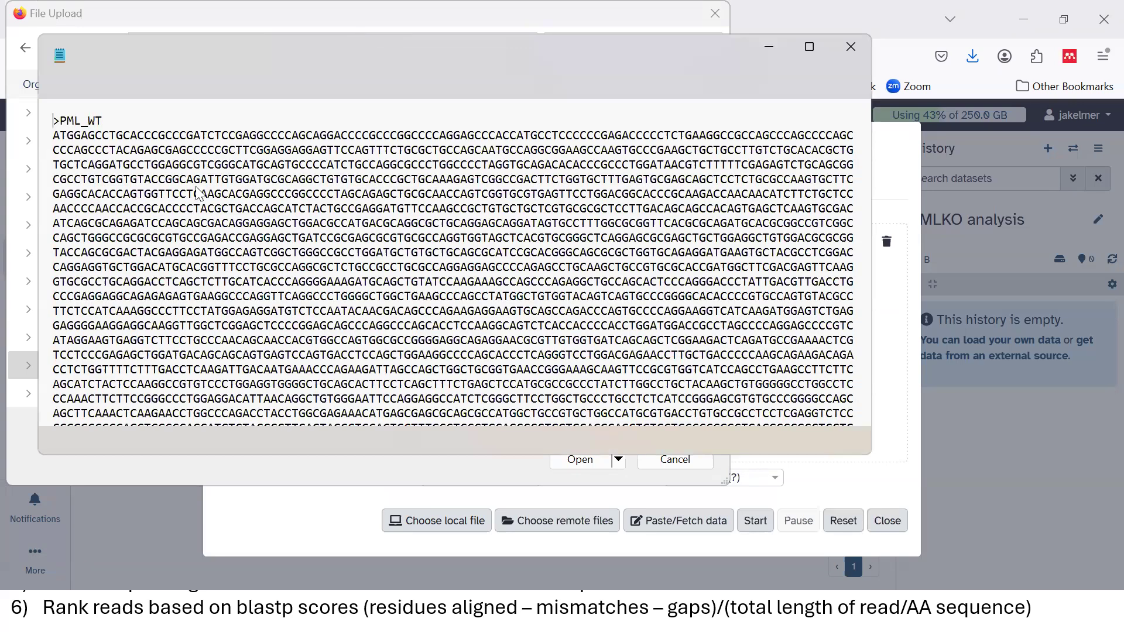
pyautogui.moveTo(110, 122); pyautogui.dragTo(54, 122)
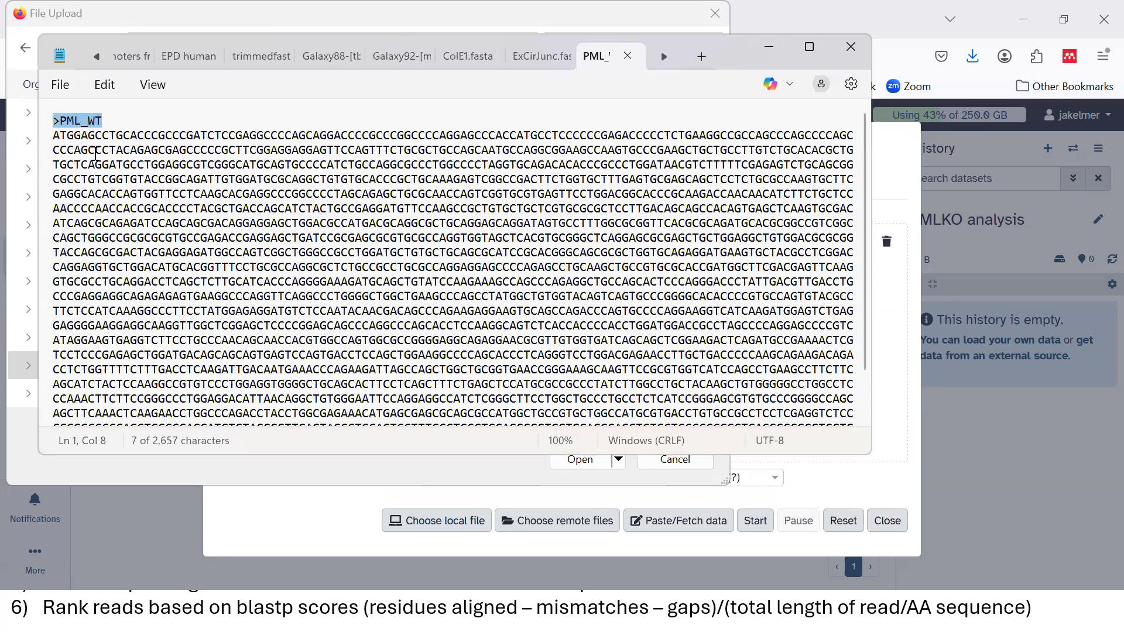
pyautogui.click(96, 150)
pyautogui.moveTo(54, 137); pyautogui.dragTo(73, 141)
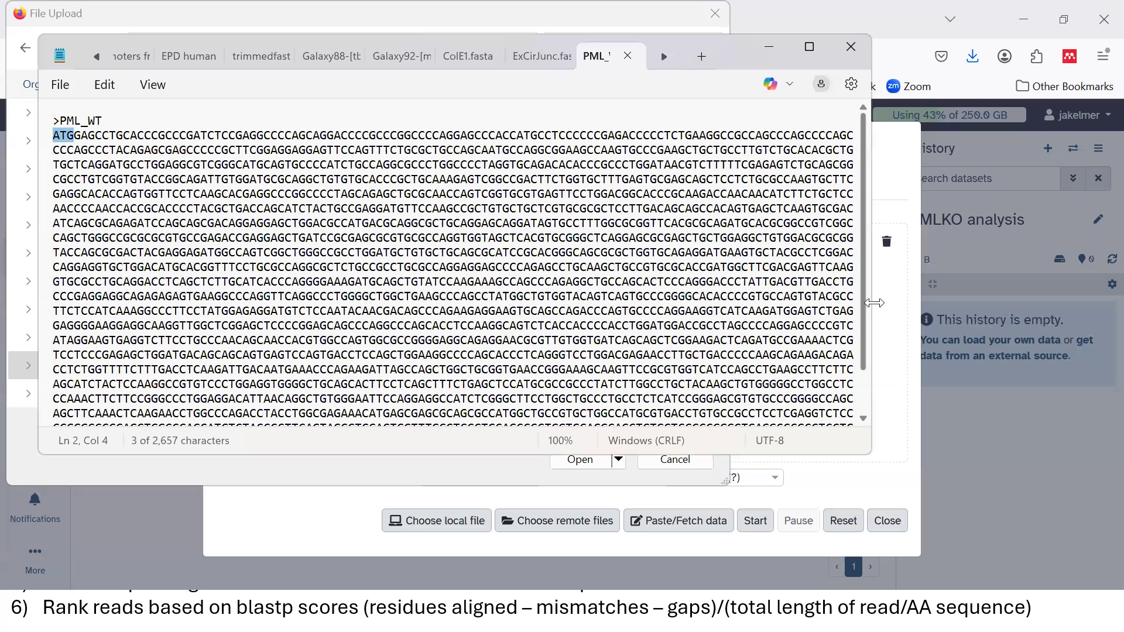
pyautogui.scroll(-2, 243, 421)
pyautogui.moveTo(242, 420); pyautogui.dragTo(227, 424)
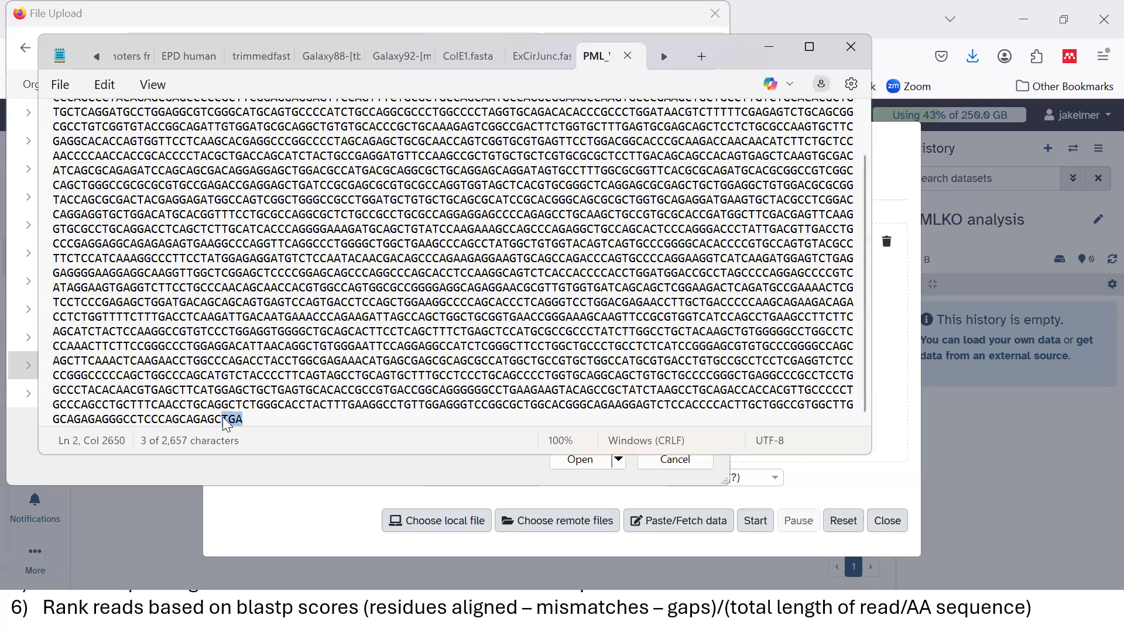
pyautogui.click(240, 226)
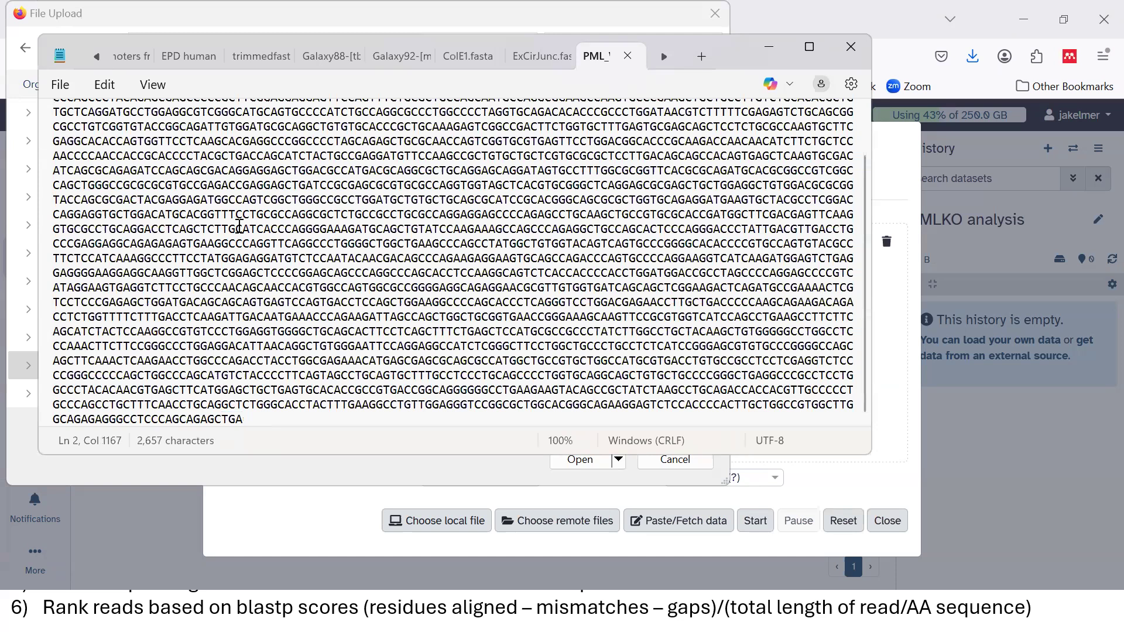
pyautogui.tripleClick(251, 271)
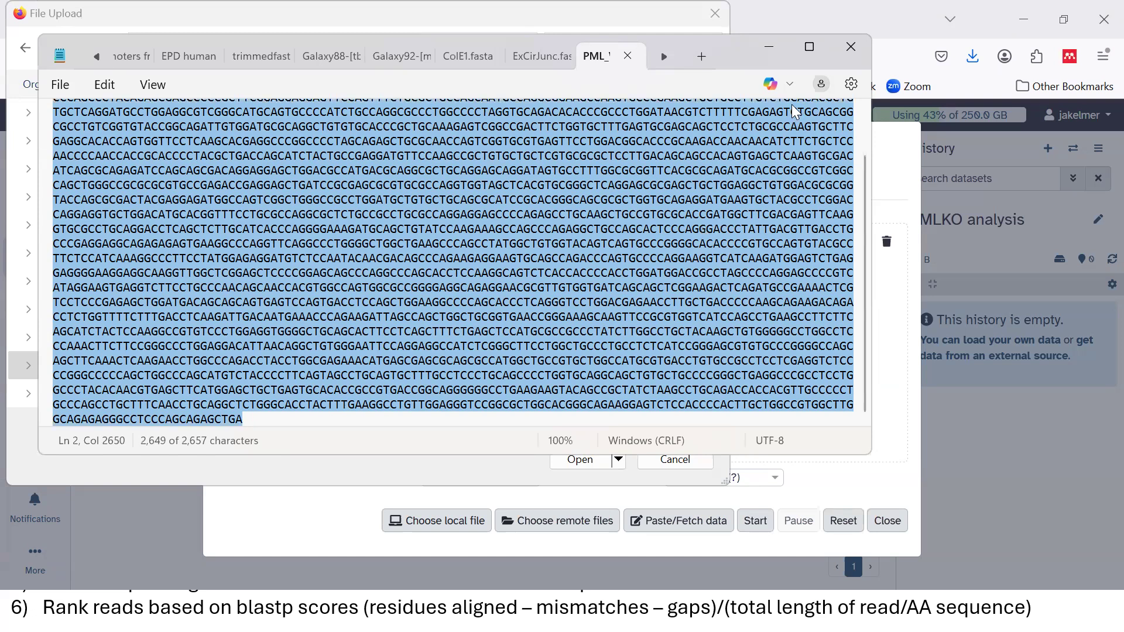
pyautogui.click(769, 47)
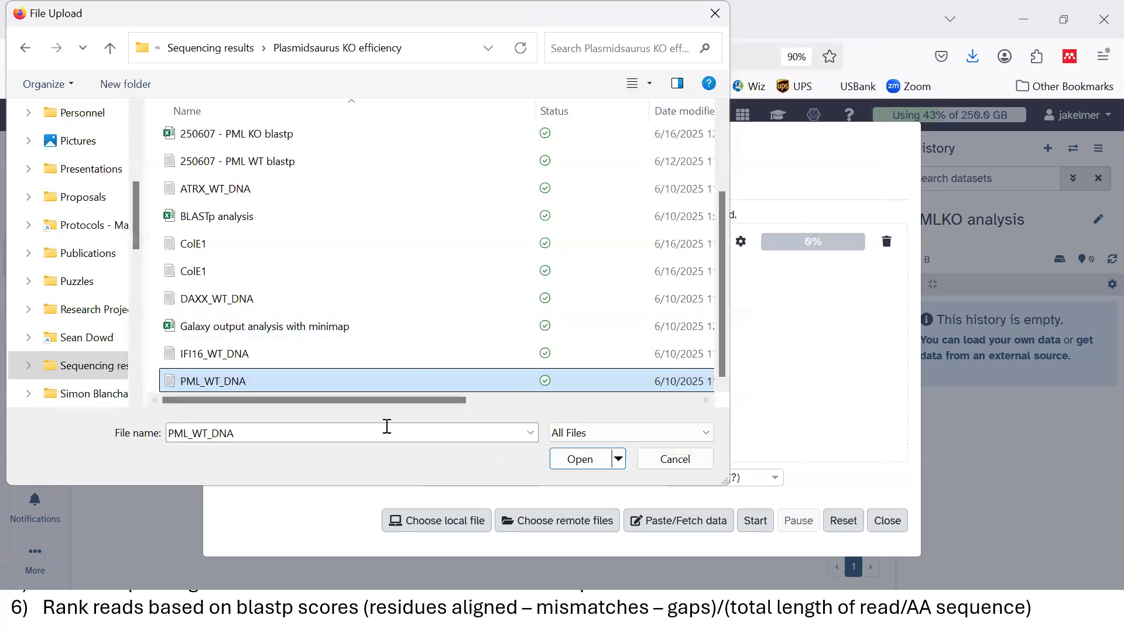
# Add PML_WT_DNA to the queue, upload both files, and close the upload window
pyautogui.doubleClick(196, 379)
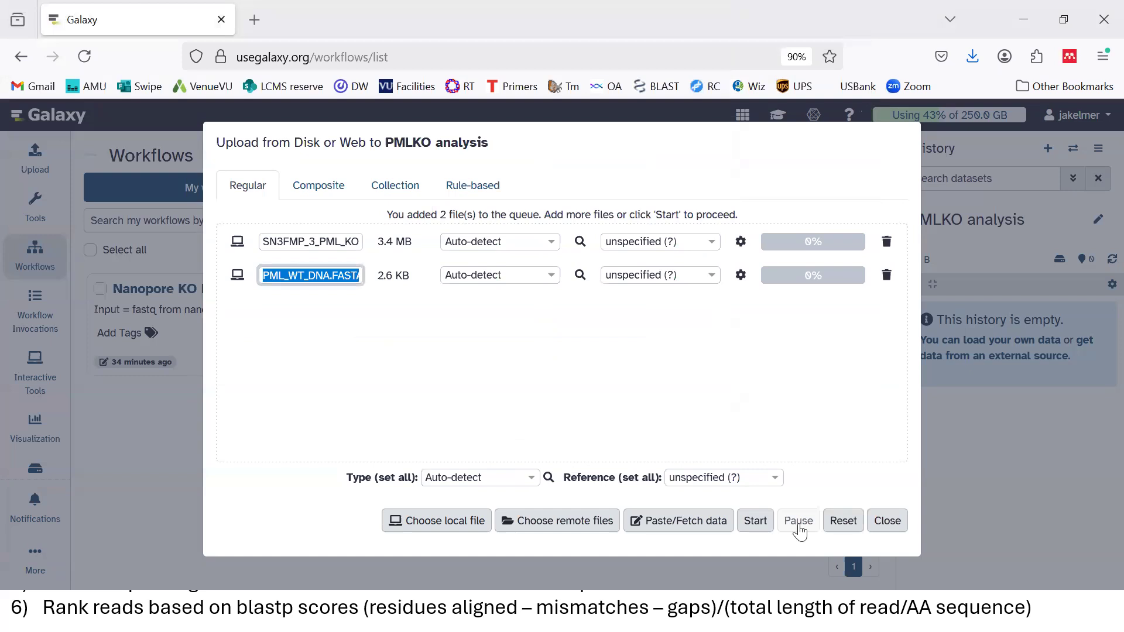
pyautogui.click(755, 521)
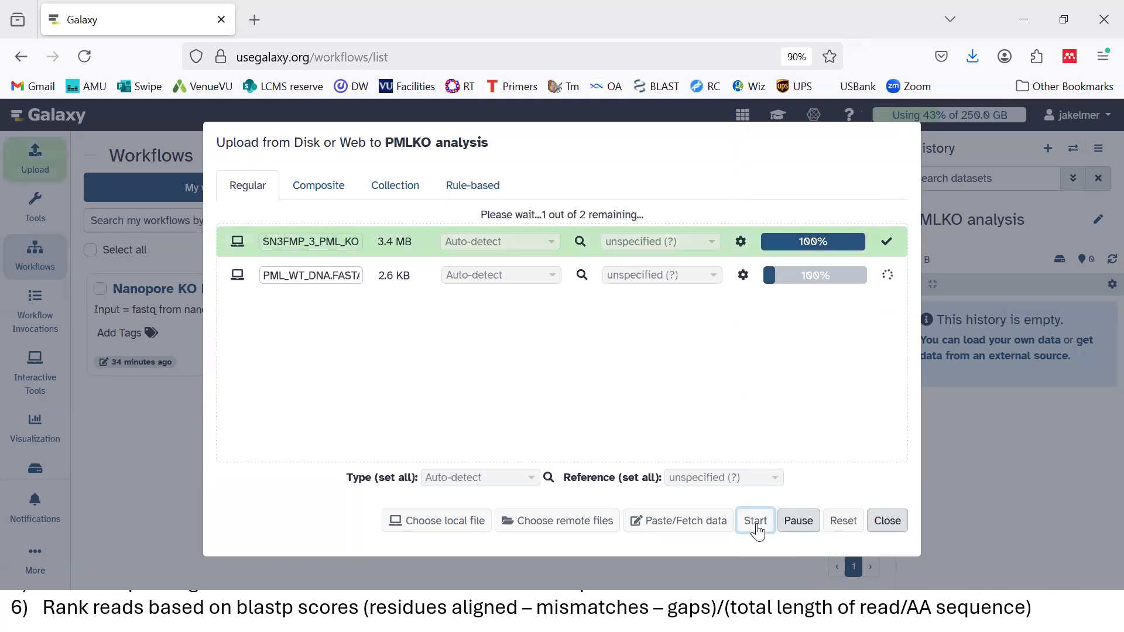
pyautogui.click(887, 521)
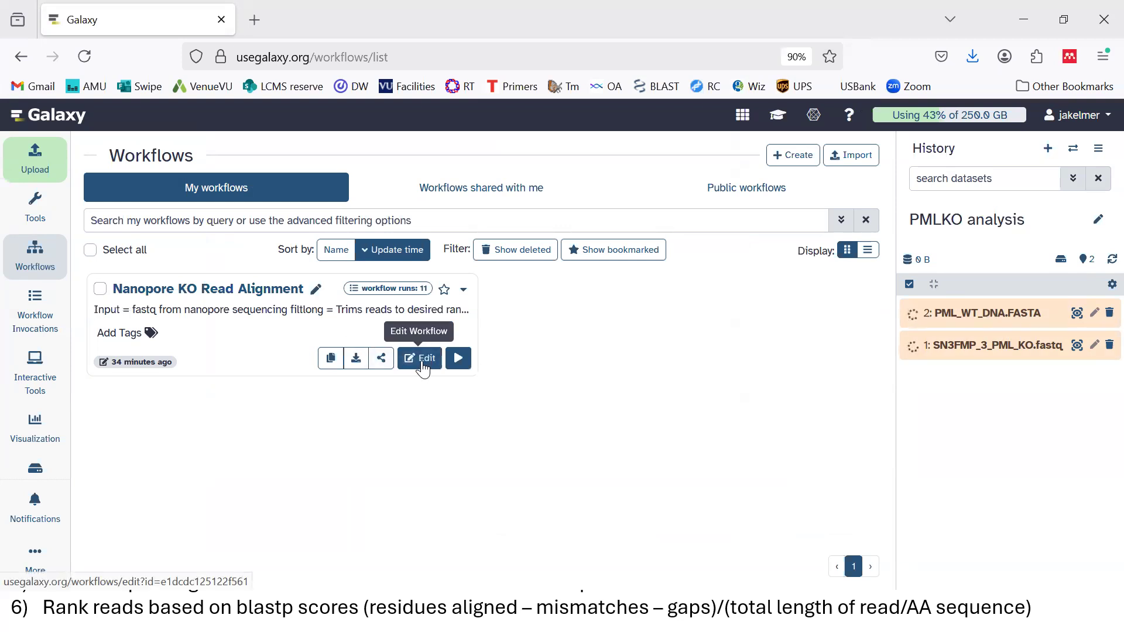
# Set up a Nanopore KO Read Alignment run with SN3FMP_3_PML_KO.fastq as the fastq input
pyautogui.click(464, 365)
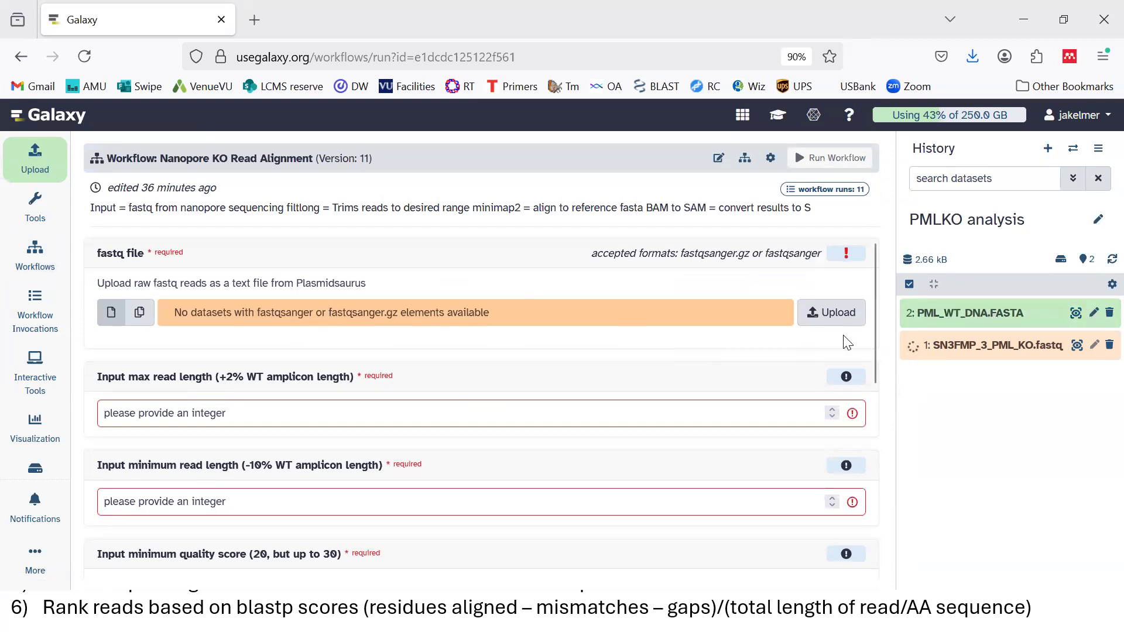
pyautogui.moveTo(875, 324); pyautogui.dragTo(876, 374)
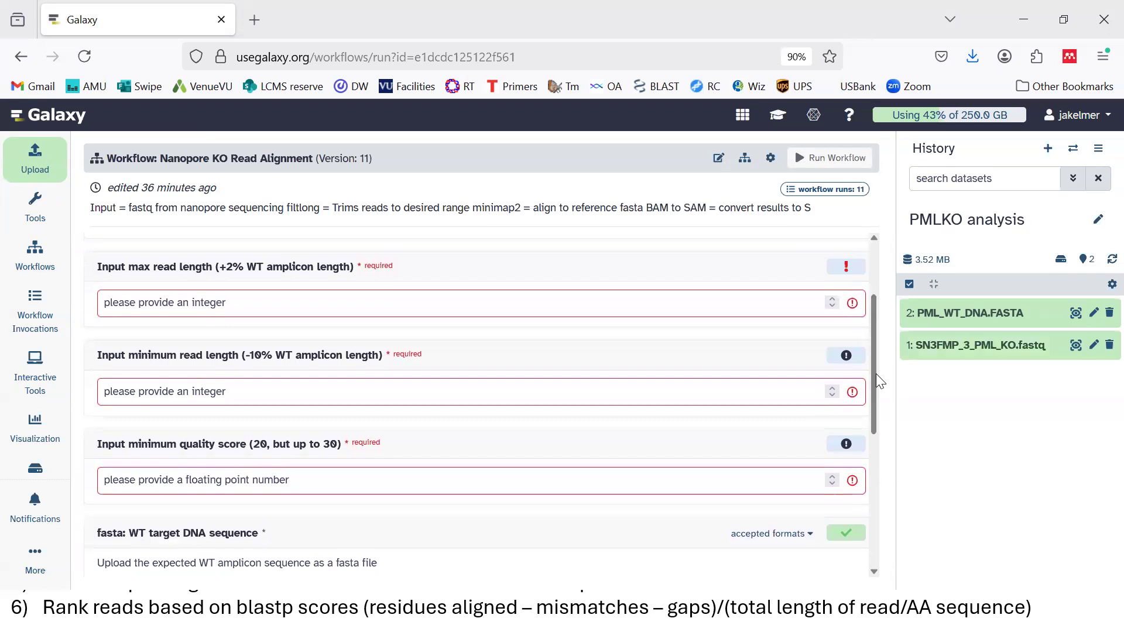
pyautogui.moveTo(871, 369); pyautogui.dragTo(871, 299)
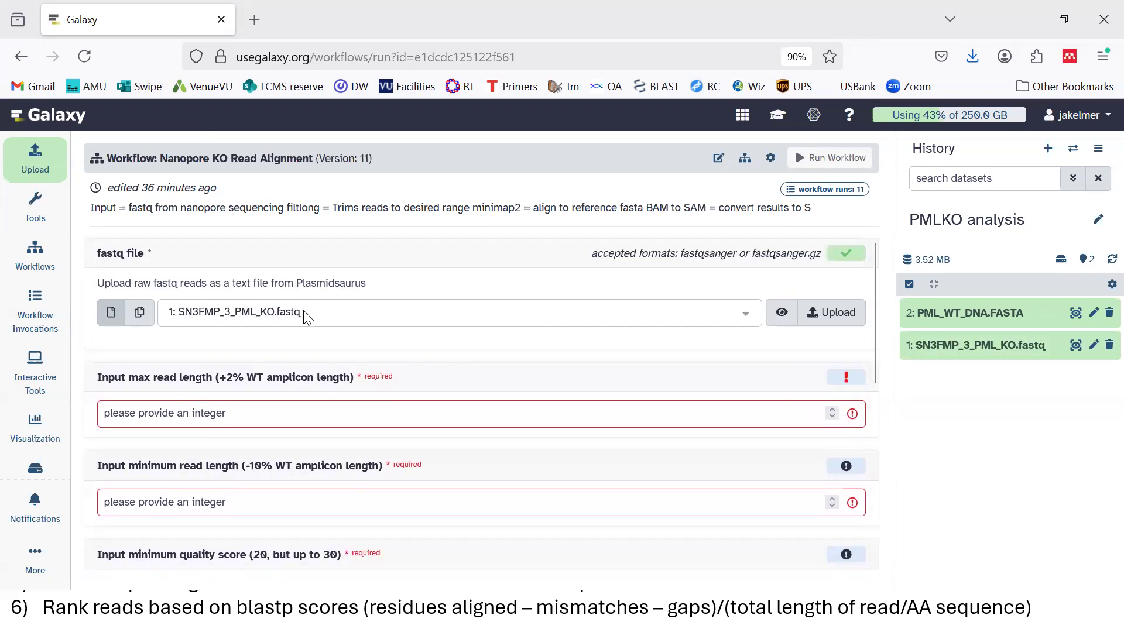
pyautogui.click(747, 320)
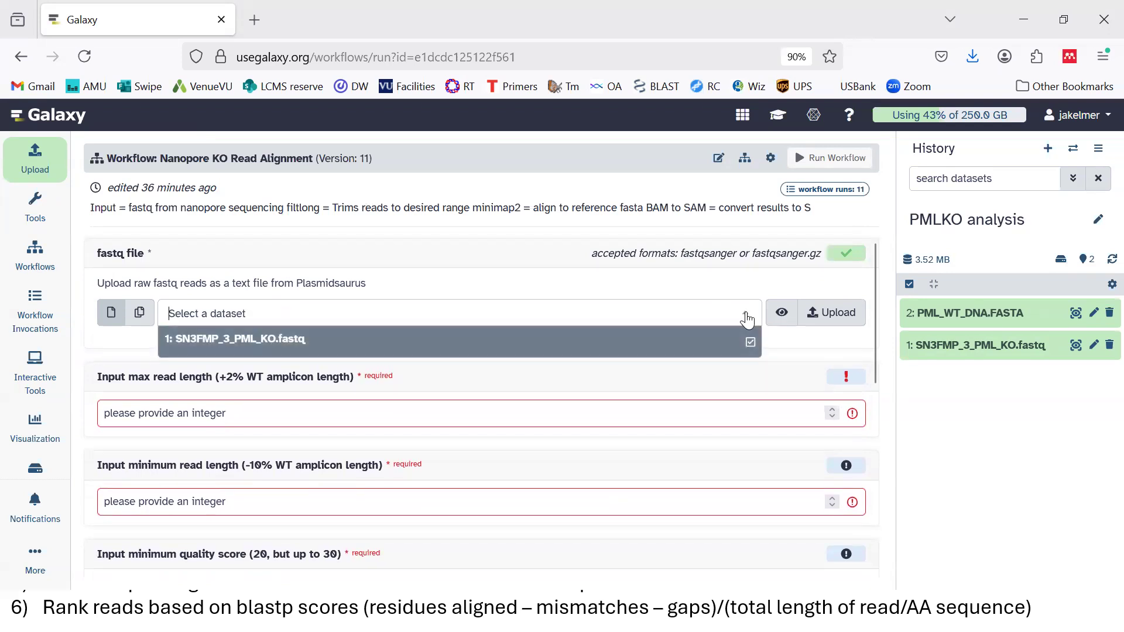
pyautogui.click(538, 347)
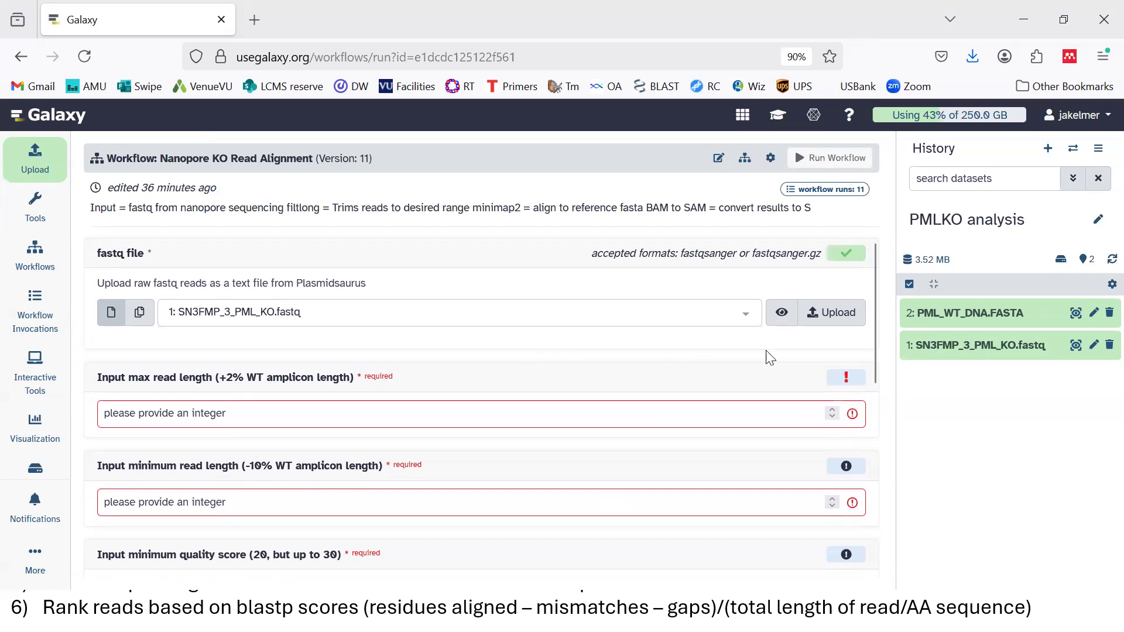
pyautogui.moveTo(872, 342); pyautogui.dragTo(883, 391)
# Set maximum read length 510, minimum read length 315 and minimum quality score 20
pyautogui.click(213, 299)
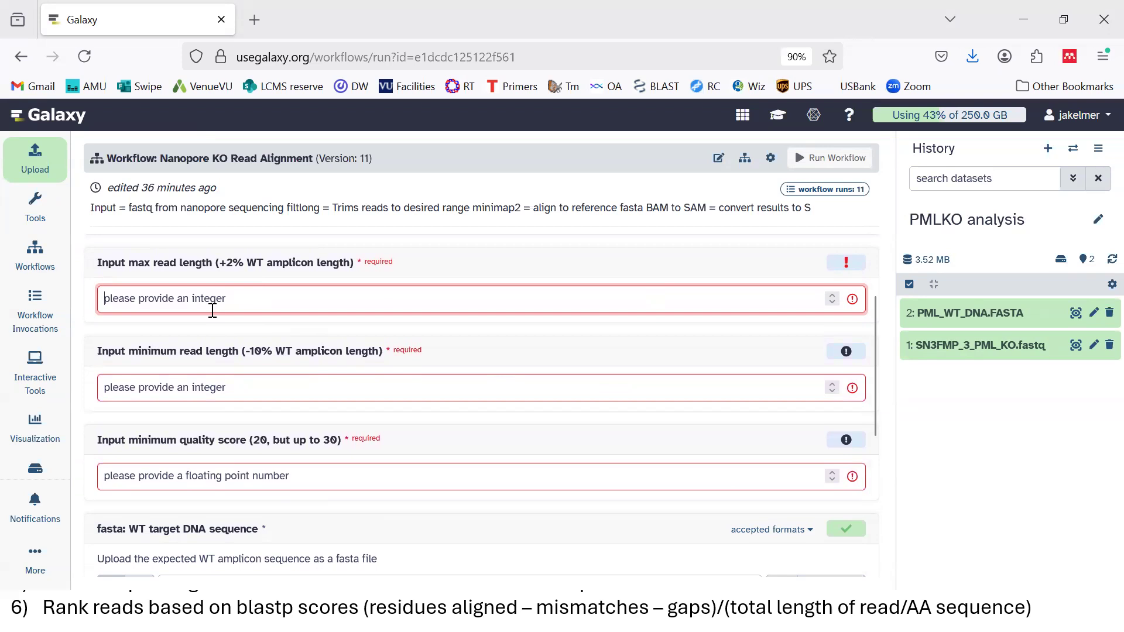
pyautogui.write('510')
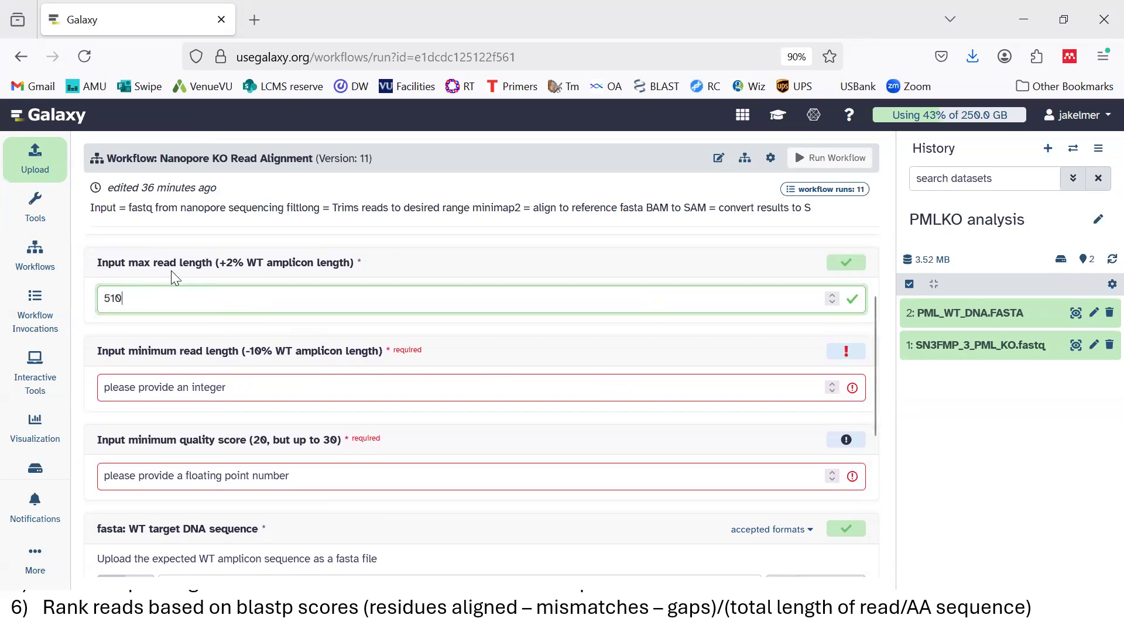
pyautogui.click(237, 385)
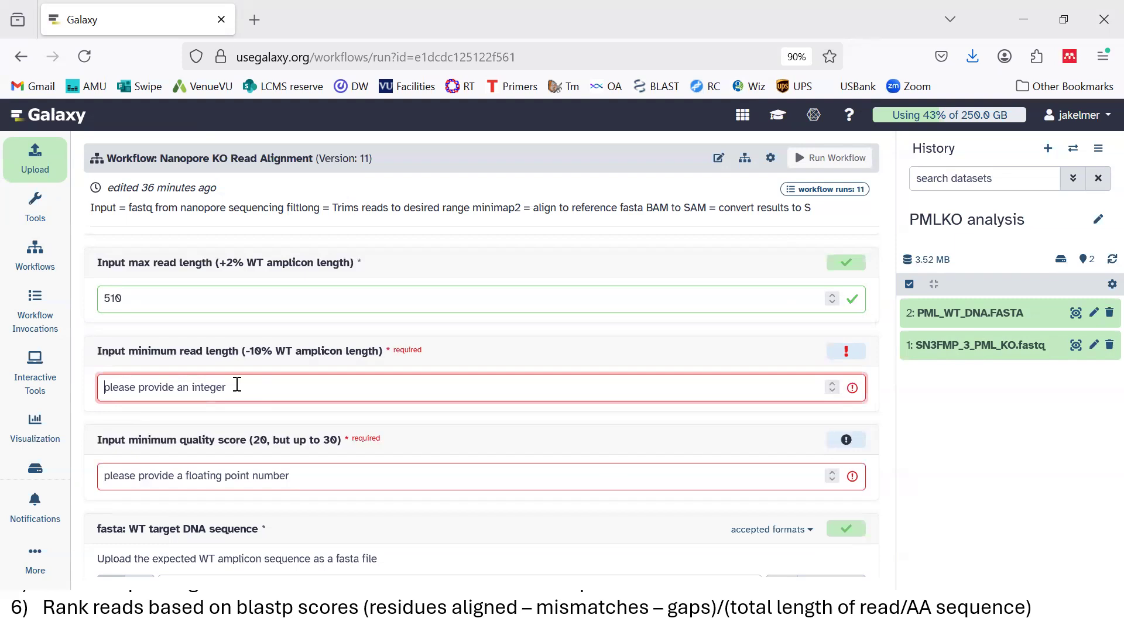
pyautogui.write('315')
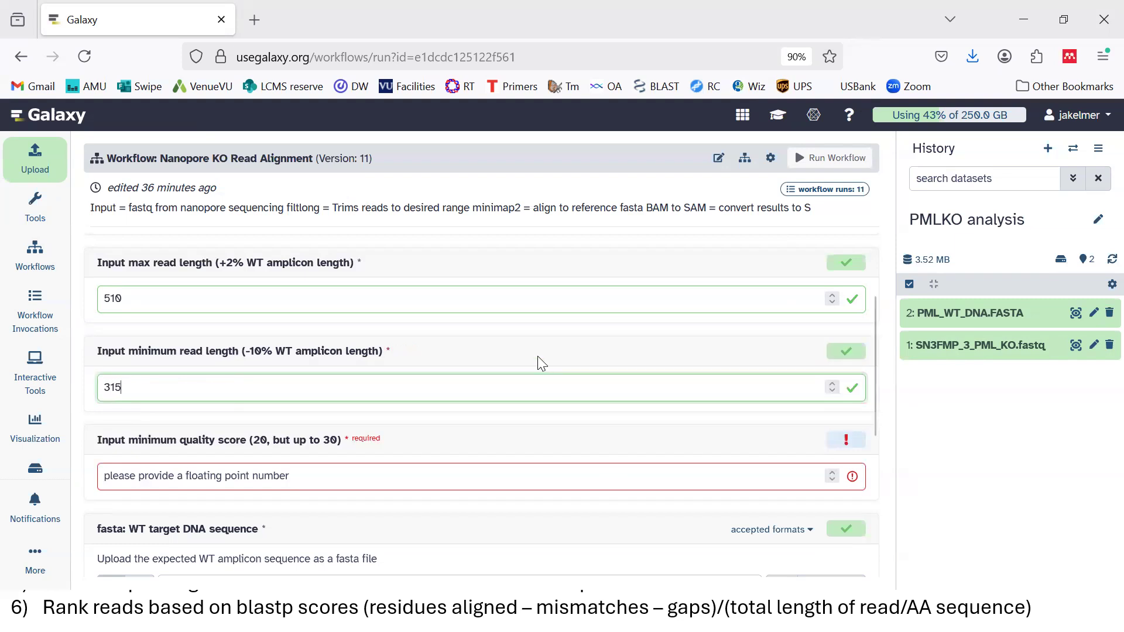
pyautogui.click(513, 348)
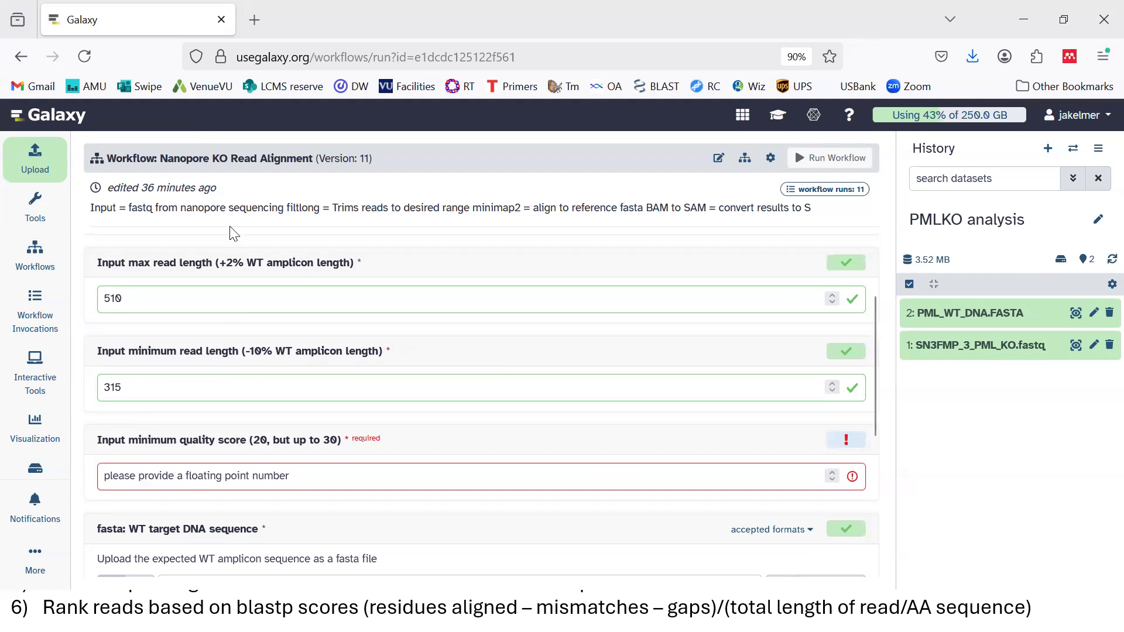
pyautogui.scroll(-3, 876, 439)
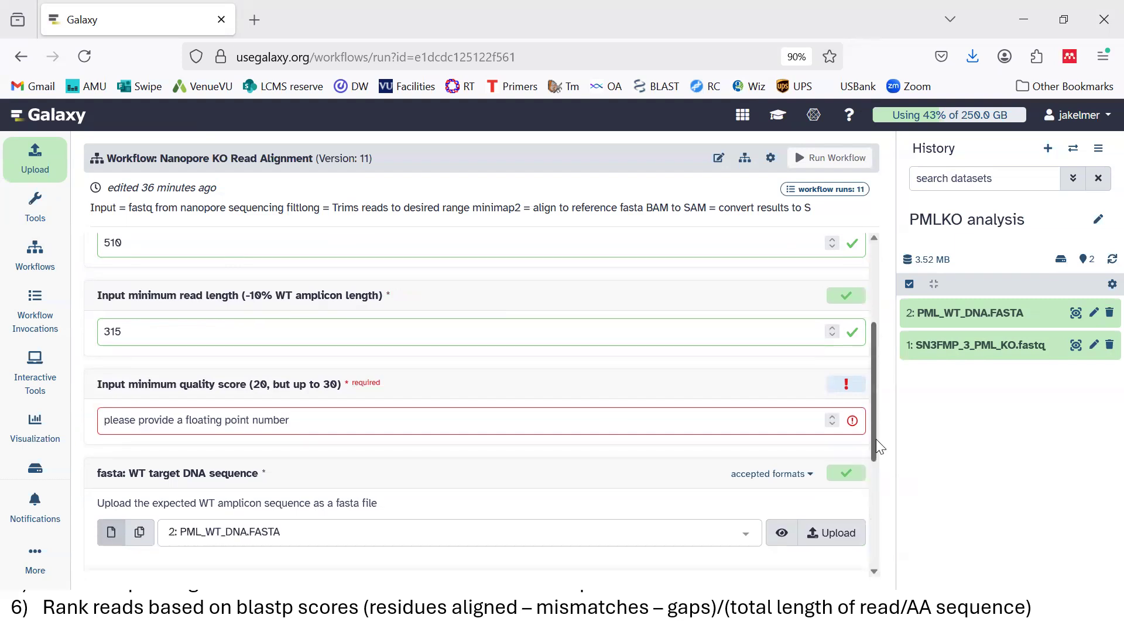
pyautogui.click(281, 375)
pyautogui.write('20')
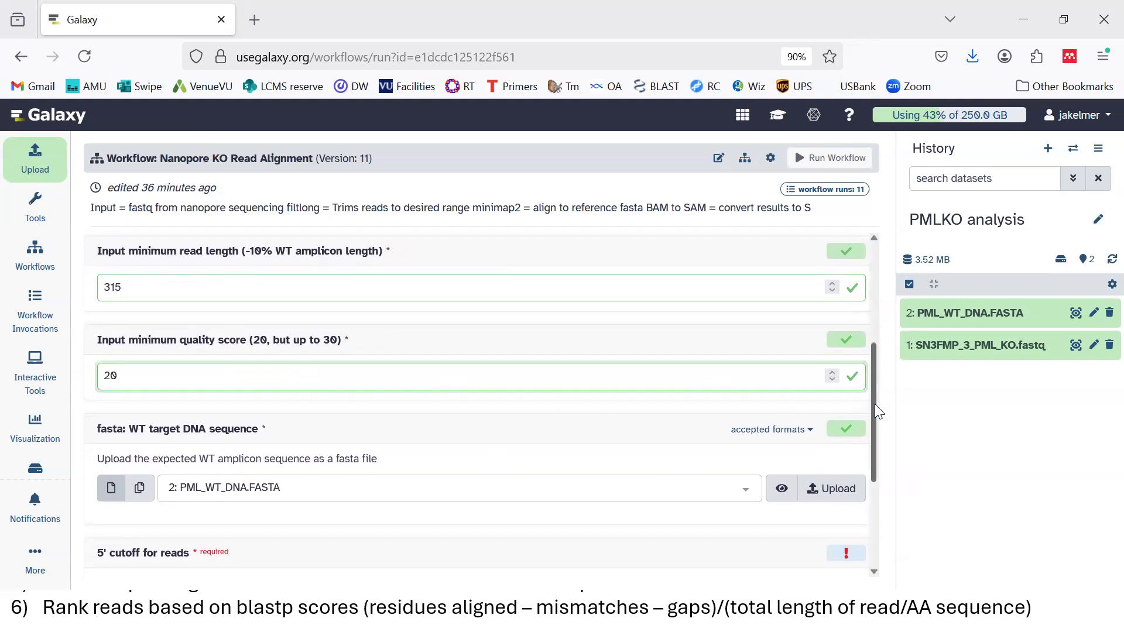
# Choose PML_WT_DNA.FASTA as the WT target sequence and place the cursor in the 5' cutoff field
pyautogui.scroll(-5, 875, 405)
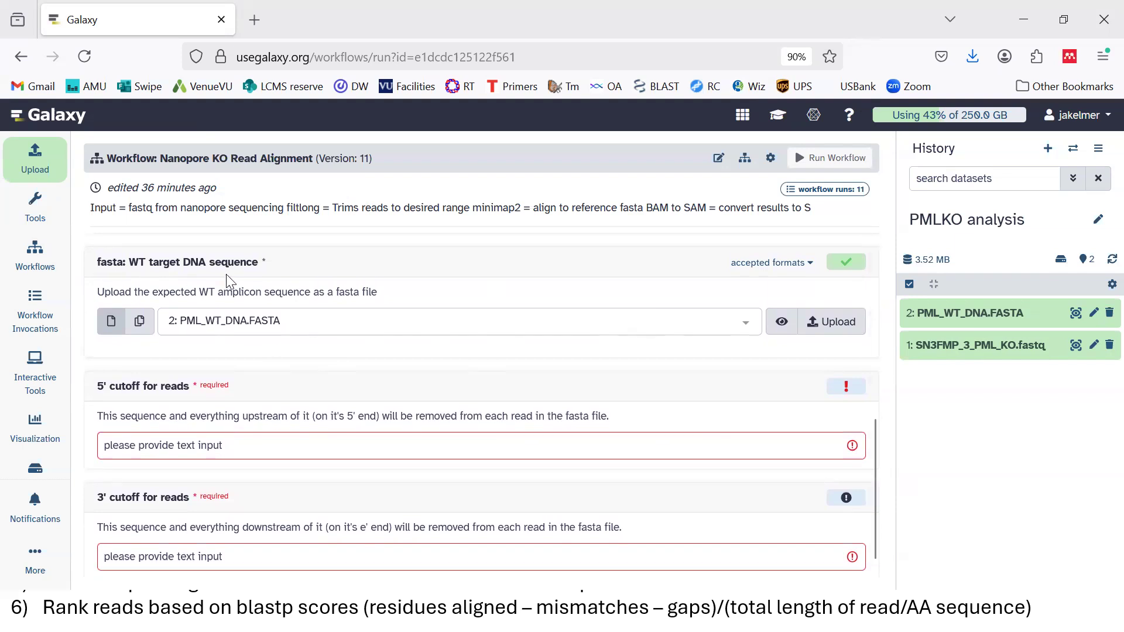
pyautogui.click(448, 320)
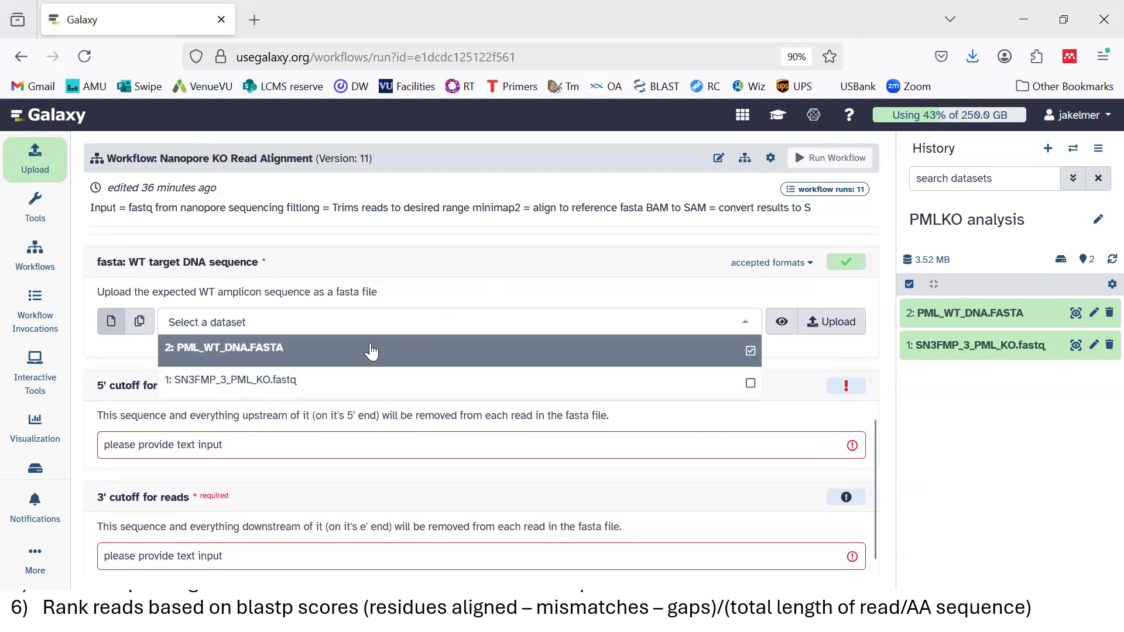
pyautogui.click(318, 350)
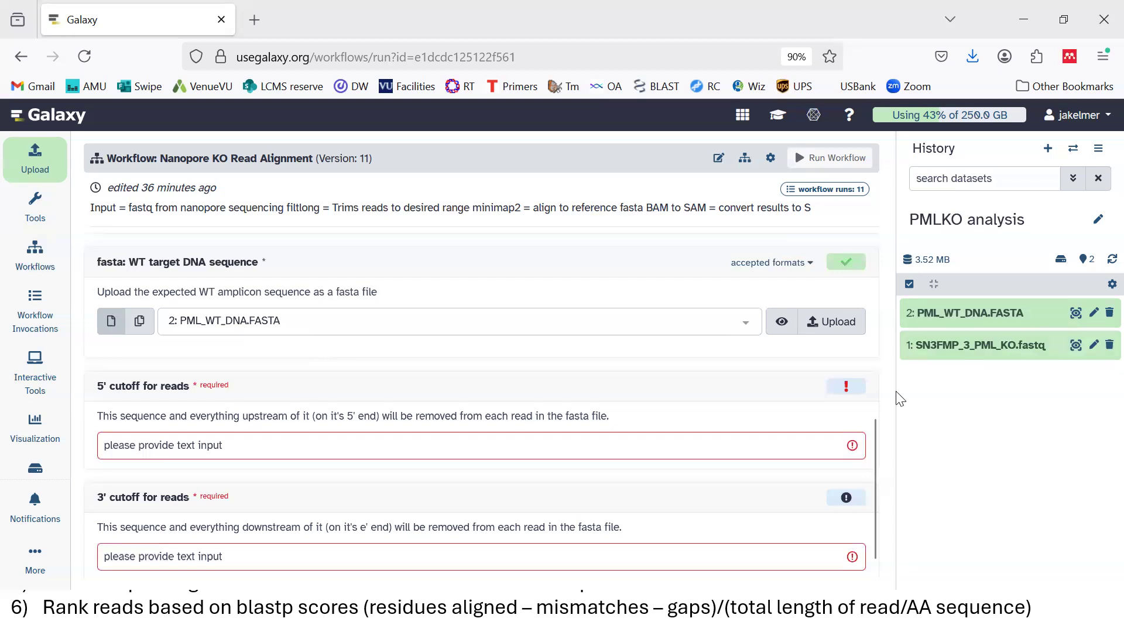
pyautogui.scroll(-1, 876, 490)
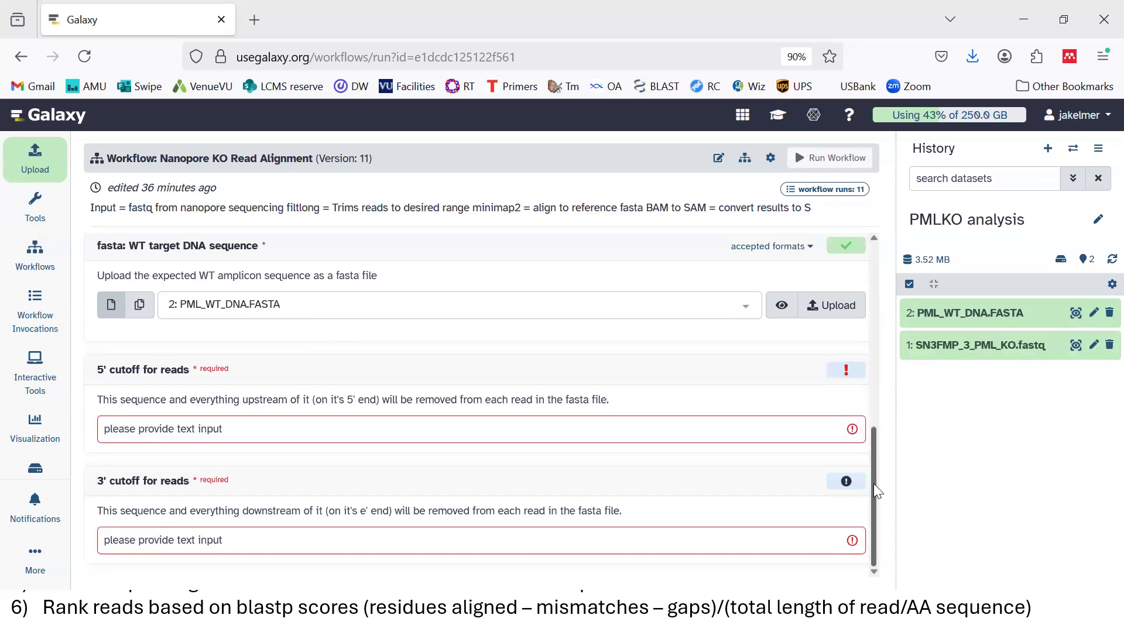
pyautogui.click(244, 436)
pyautogui.click(228, 542)
pyautogui.click(238, 424)
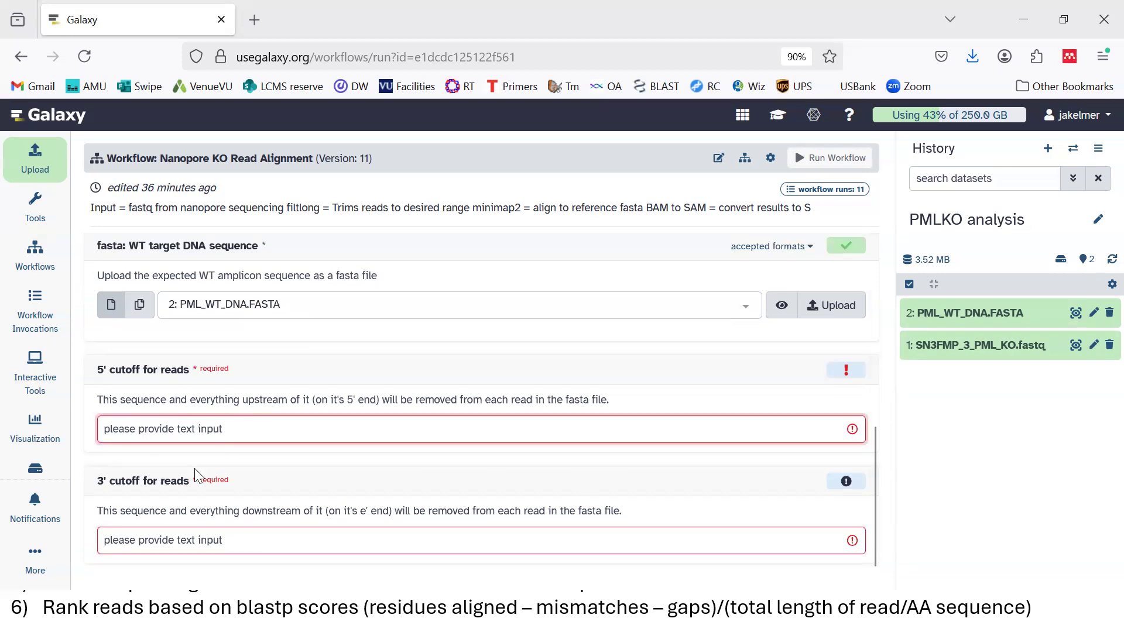
# Copy the red 5' sequence AGGAGCTGGACGCCATGACG from Word into Galaxy's 5' cutoff field
pyautogui.press('super')
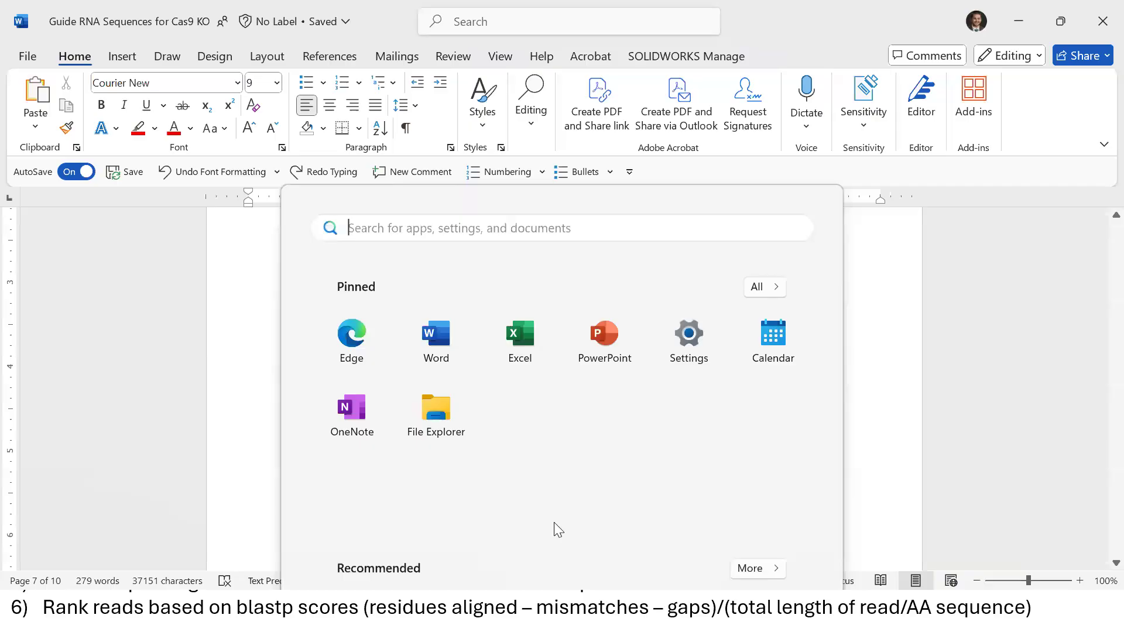
pyautogui.press('Escape')
pyautogui.doubleClick(360, 368)
pyautogui.click(359, 368)
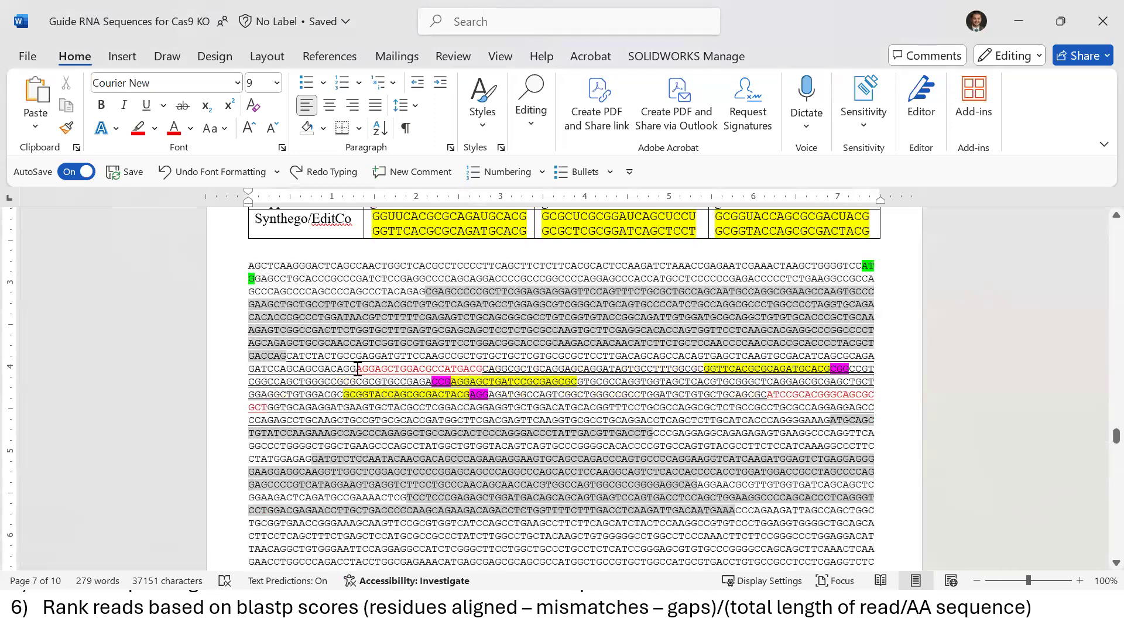
pyautogui.hotkey('shift', 'Right')
pyautogui.hotkey('shift', 'Right')
pyautogui.hotkey('shift', 'Right')
pyautogui.hotkey('shift', 'Right')
pyautogui.hotkey('shift', 'Right')
pyautogui.hotkey('shift', 'Right')
pyautogui.hotkey('shift', 'Right')
pyautogui.hotkey('shift', 'Right')
pyautogui.hotkey('shift', 'Right')
pyautogui.hotkey('shift', 'Right')
pyautogui.hotkey('shift', 'Right')
pyautogui.hotkey('shift', 'Right')
pyautogui.hotkey('shift', 'Right')
pyautogui.hotkey('shift', 'Right')
pyautogui.hotkey('shift', 'Right')
pyautogui.hotkey('shift', 'Right')
pyautogui.hotkey('shift', 'Right')
pyautogui.hotkey('shift', 'Right')
pyautogui.hotkey('shift', 'Right')
pyautogui.hotkey('shift', 'Right')
pyautogui.hotkey('ctrl', 'c')
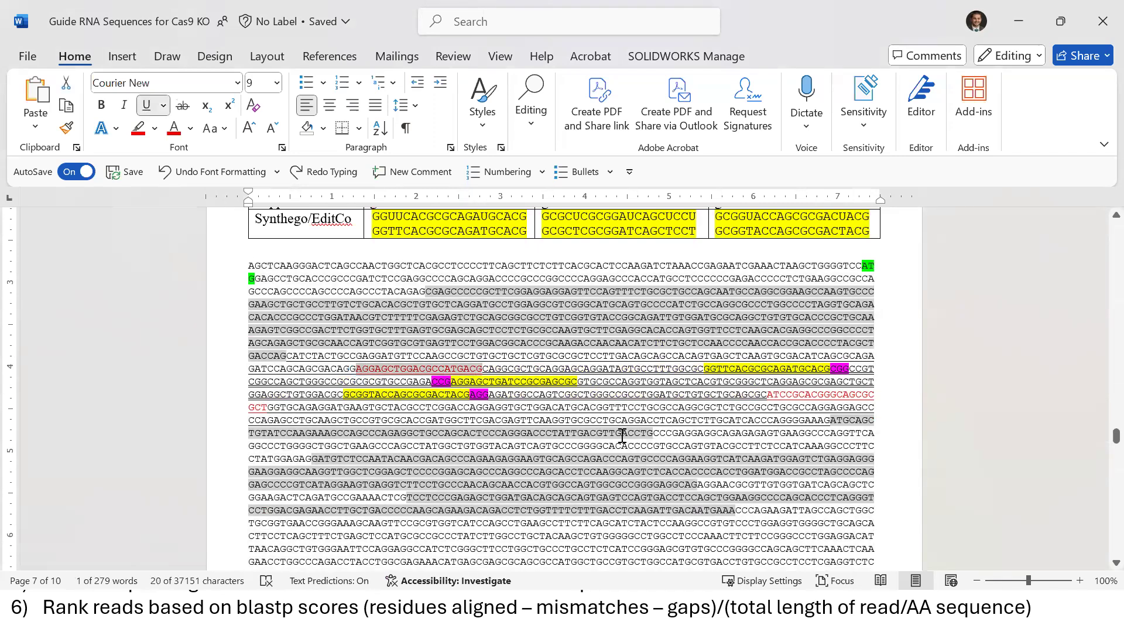
pyautogui.press('super')
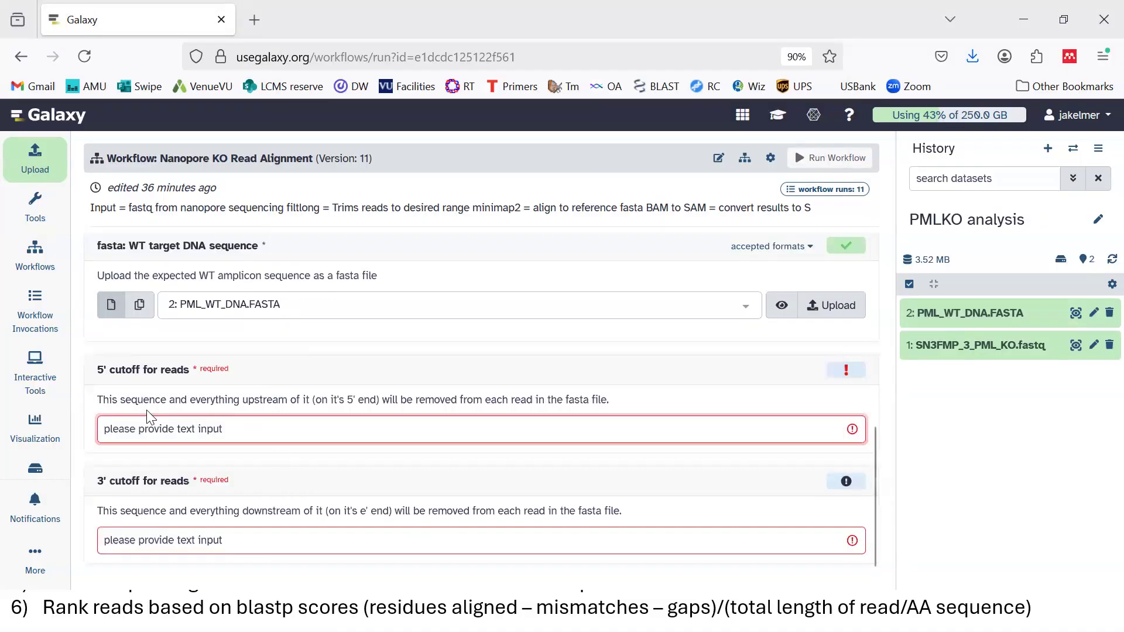
pyautogui.hotkey('ctrl', 'v')
# Back in Word, select the red 3' flanking sequence including the wrapped GCT
pyautogui.press('super')
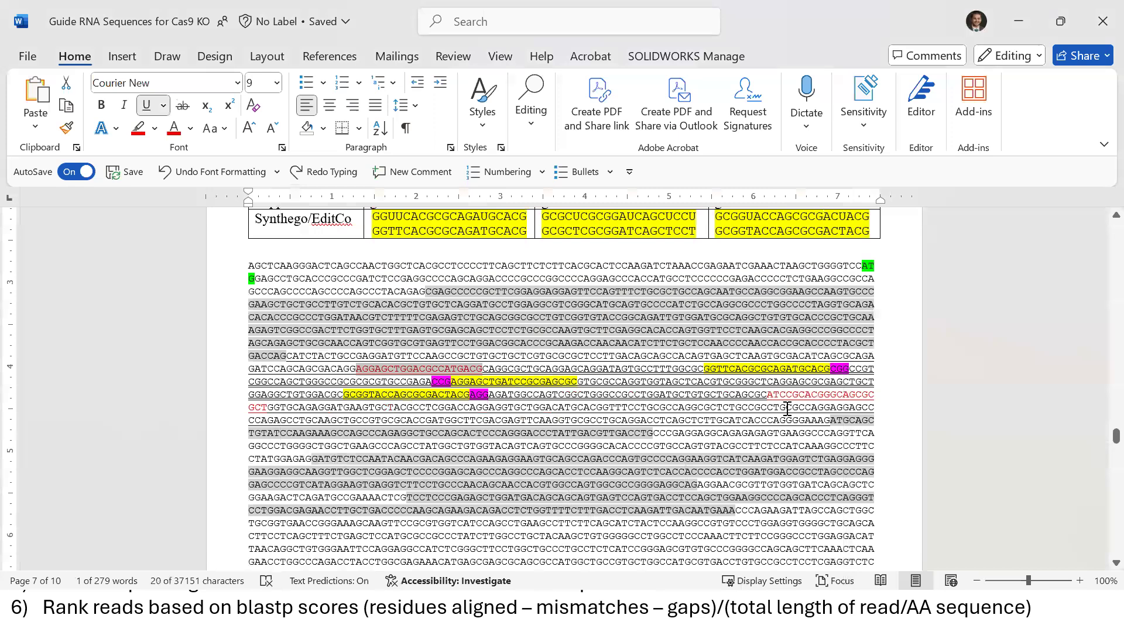
pyautogui.click(775, 396)
pyautogui.hotkey('shift', 'Right')
pyautogui.hotkey('shift', 'Right')
pyautogui.hotkey('shift', 'Right')
pyautogui.hotkey('shift', 'Right')
pyautogui.hotkey('shift', 'Right')
pyautogui.hotkey('shift', 'Right')
pyautogui.hotkey('shift', 'Right')
pyautogui.hotkey('shift', 'Right')
pyautogui.hotkey('shift', 'Right')
pyautogui.hotkey('shift', 'Right')
pyautogui.hotkey('shift', 'Right')
pyautogui.hotkey('shift', 'Right')
pyautogui.hotkey('shift', 'Right')
pyautogui.hotkey('shift', 'Right')
pyautogui.hotkey('shift', 'Right')
pyautogui.hotkey('shift', 'Right')
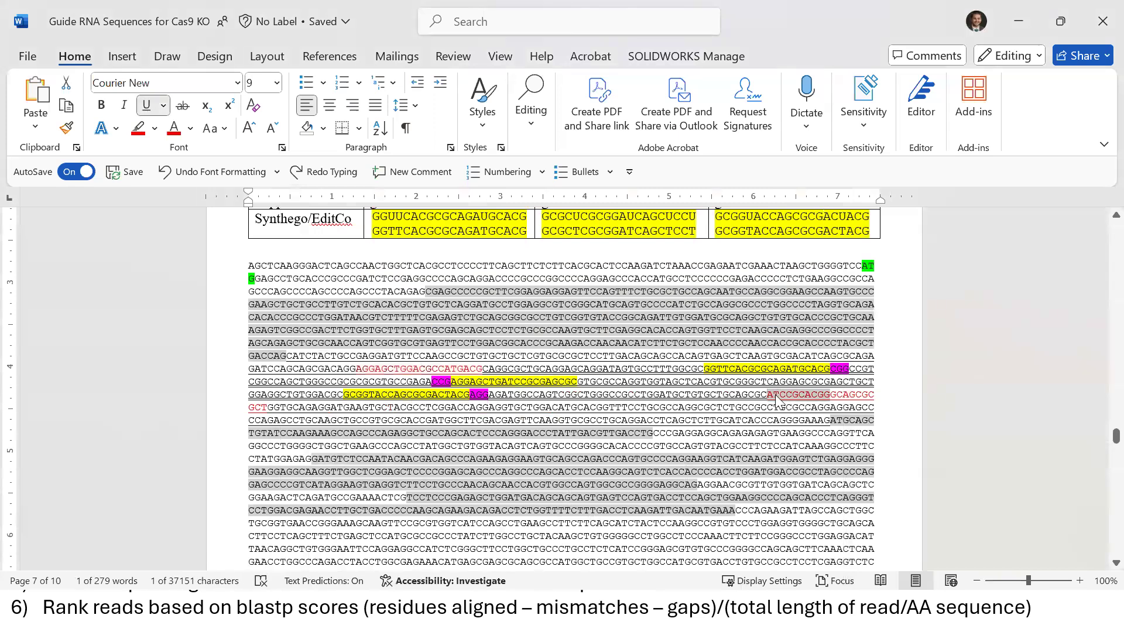
pyautogui.hotkey('shift', 'Right')
pyautogui.hotkey('shift', 'Right')
pyautogui.hotkey('shift', 'Right')
pyautogui.hotkey('ctrl', 'c')
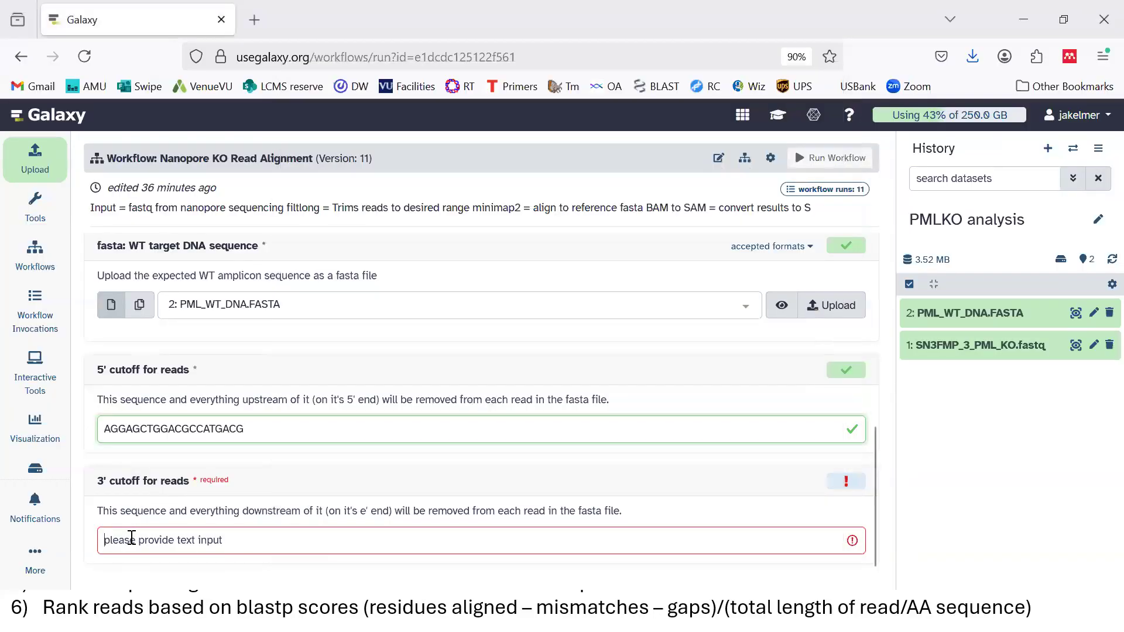
# Paste ATCCGCACGGGCAGCGCGCT as the 3' cutoff
pyautogui.click(130, 538)
pyautogui.hotkey('ctrl', 'v')
pyautogui.click(628, 470)
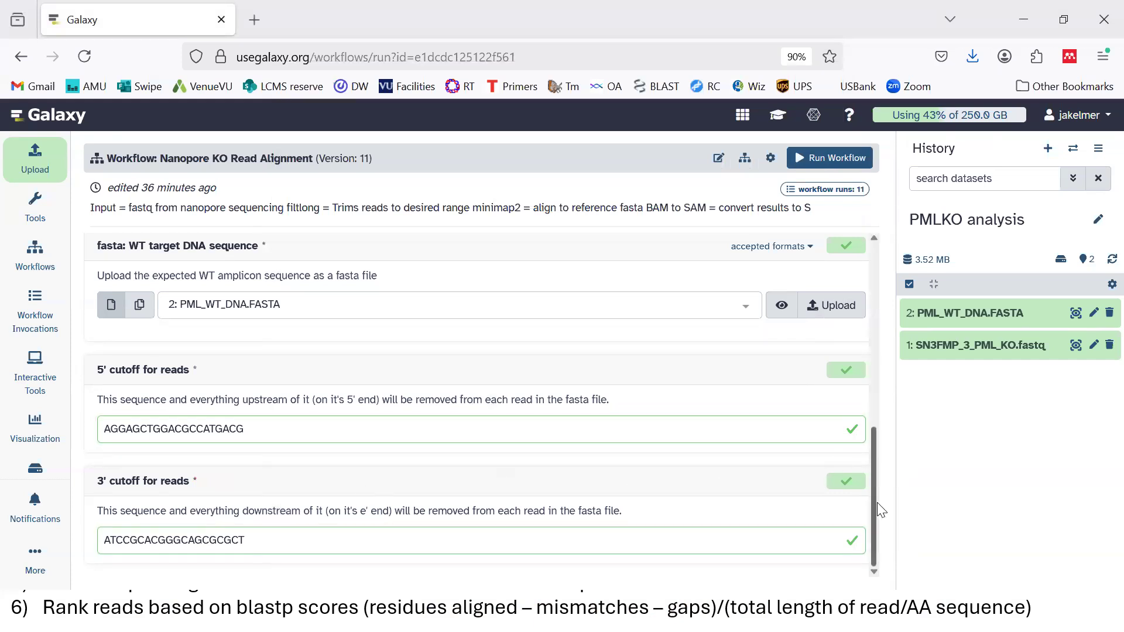
# Run the Nanopore KO Read Alignment workflow and zoom out the invocation graph
pyautogui.moveTo(878, 504); pyautogui.dragTo(871, 223)
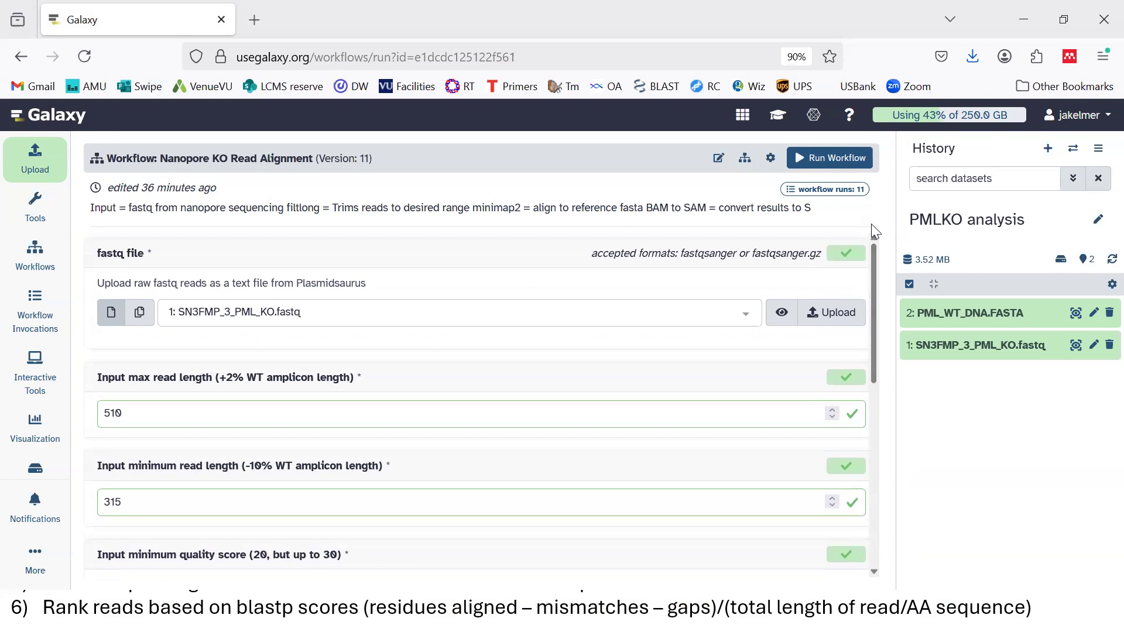
pyautogui.click(827, 160)
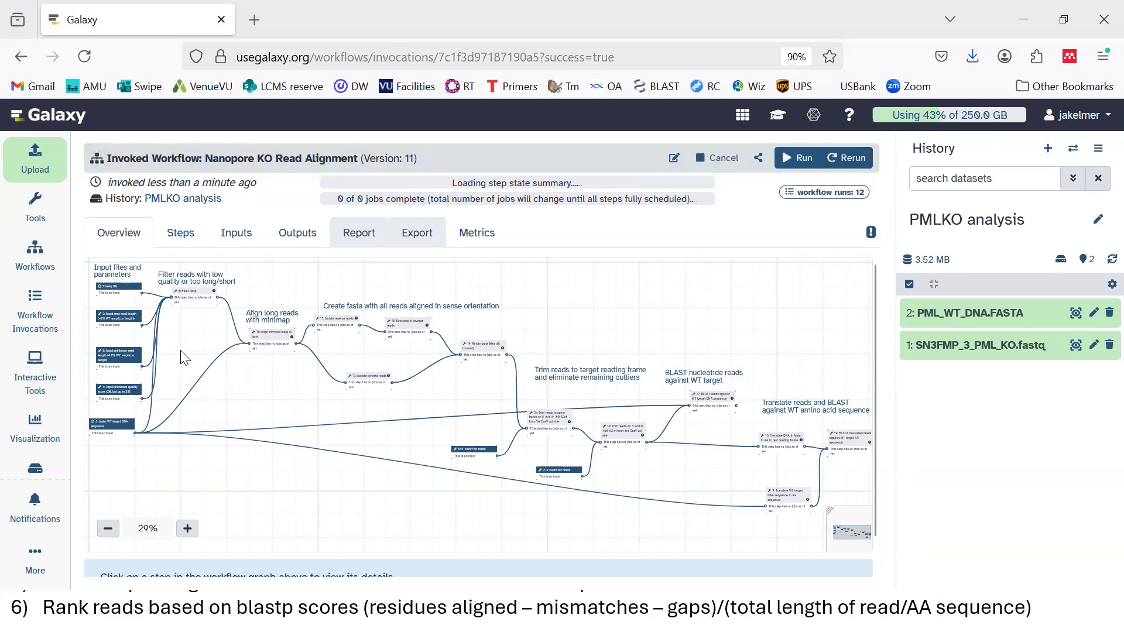
pyautogui.click(108, 530)
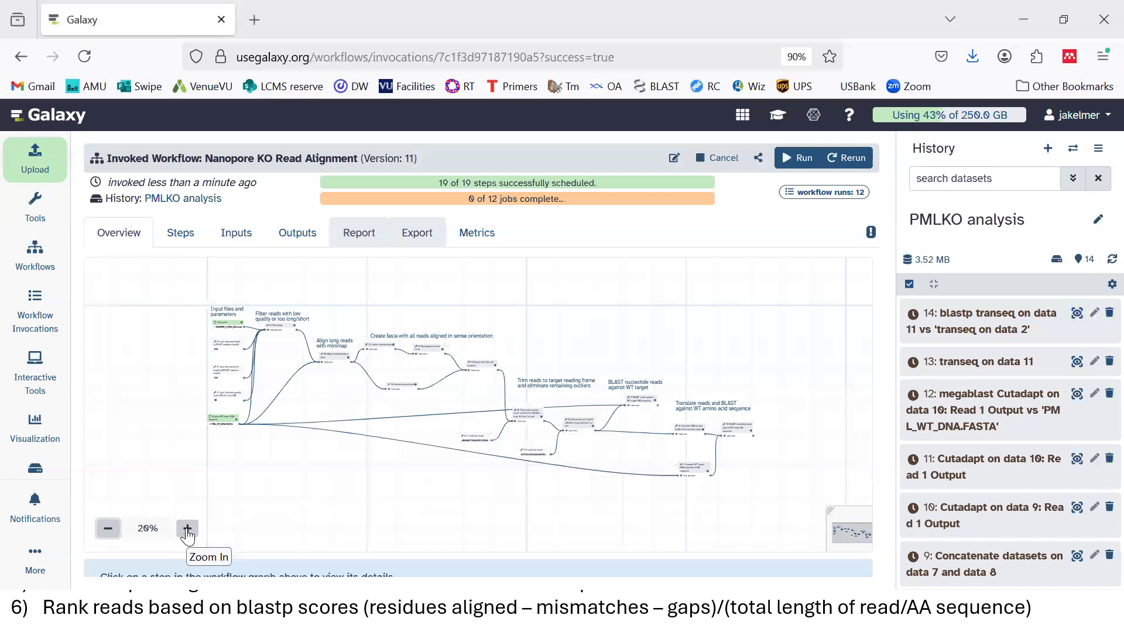
# Wait for all 12 jobs to complete, then scroll through the history's 14 datasets
pyautogui.click(187, 530)
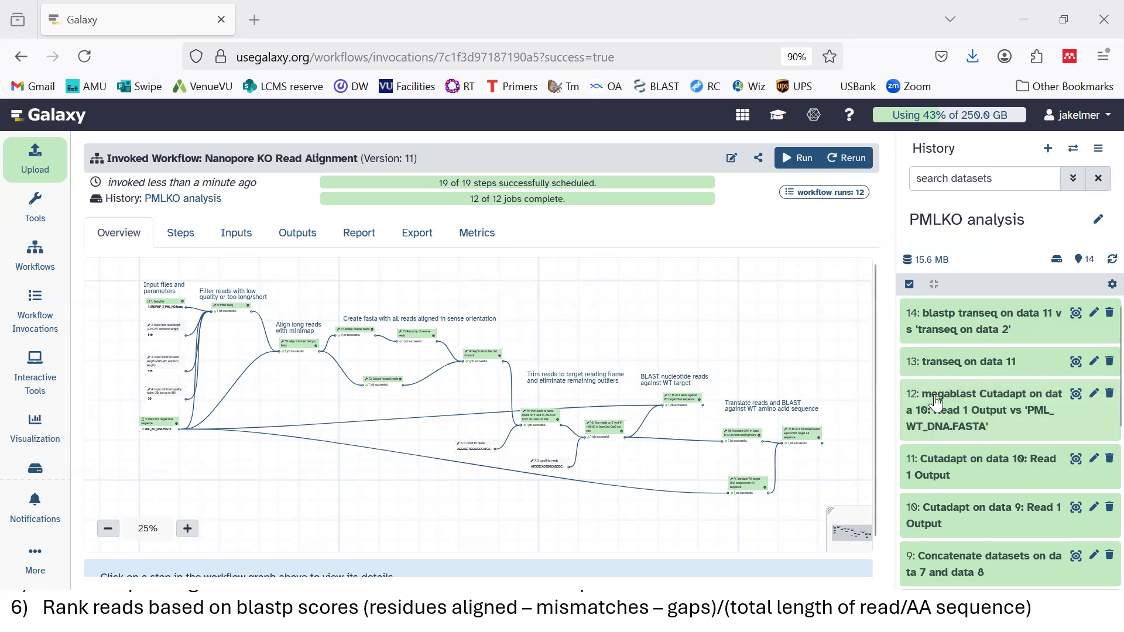
pyautogui.scroll(-10, 1098, 351)
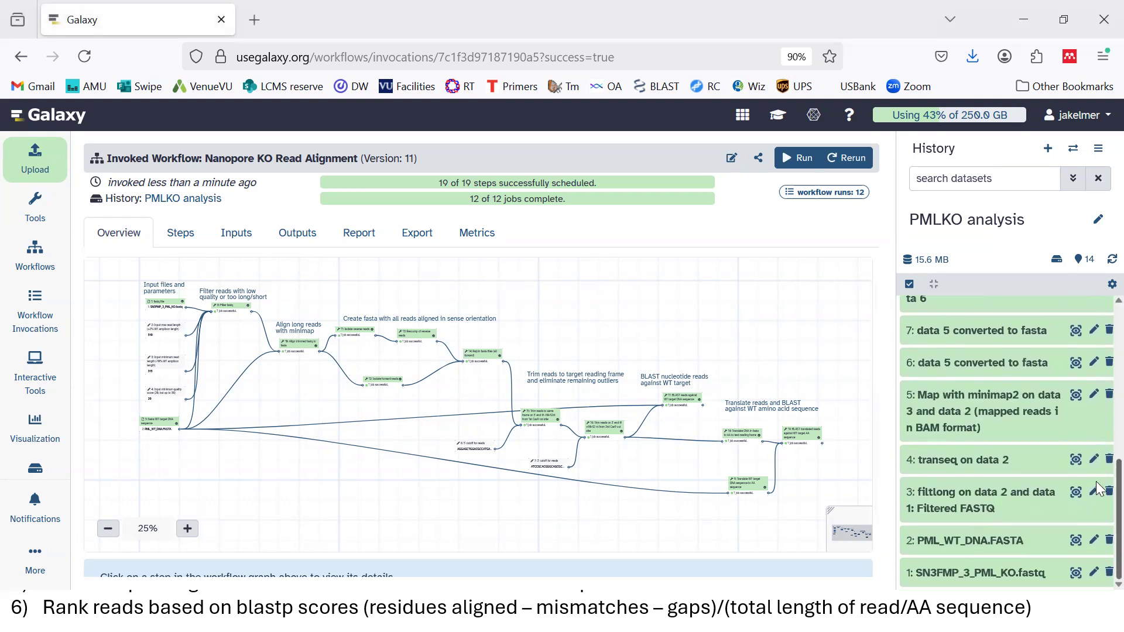
pyautogui.scroll(5, 1101, 509)
pyautogui.scroll(-5, 1101, 424)
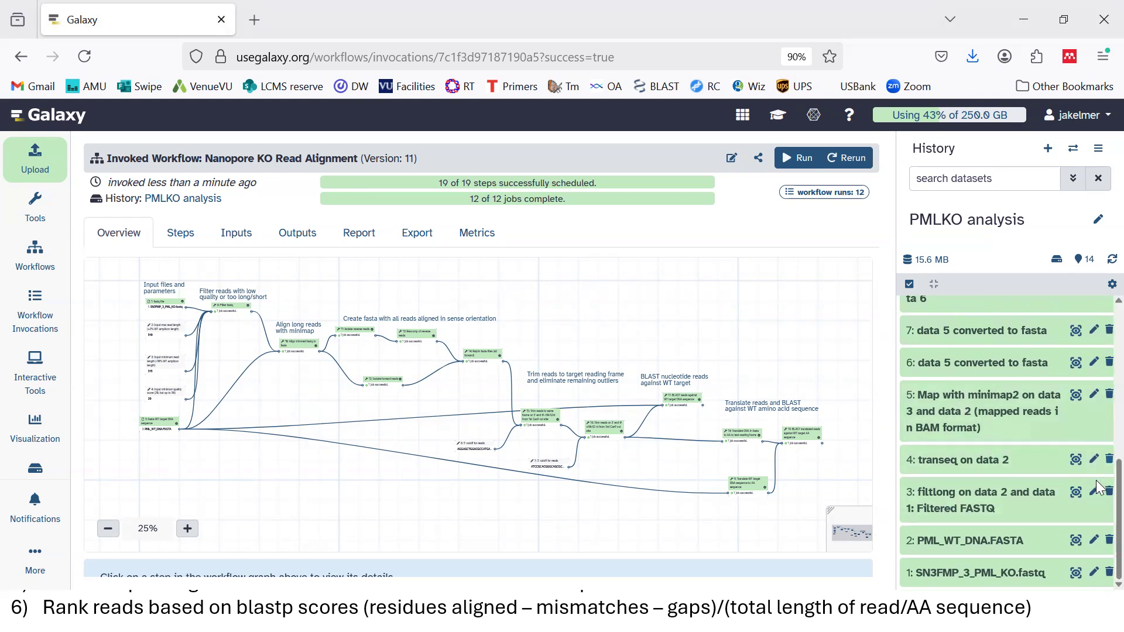
pyautogui.scroll(2, 1096, 480)
pyautogui.scroll(3, 1095, 440)
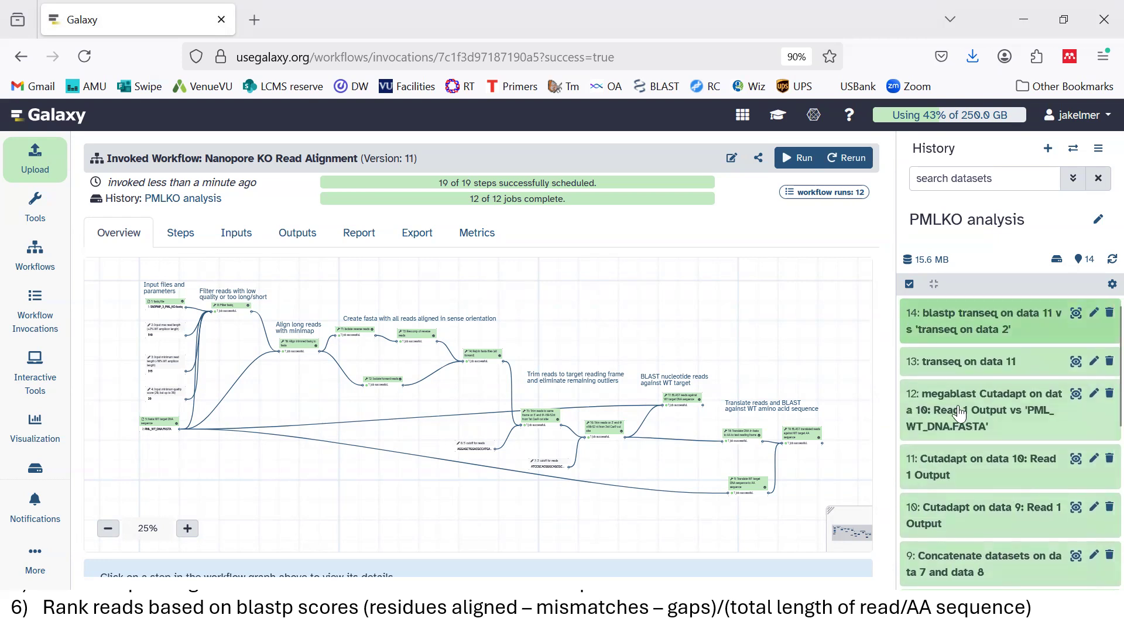
# Expand dataset 14 (blastp transeq on data 11) and view its 3,186-line, 25-column table
pyautogui.click(970, 322)
pyautogui.click(970, 323)
pyautogui.click(970, 323)
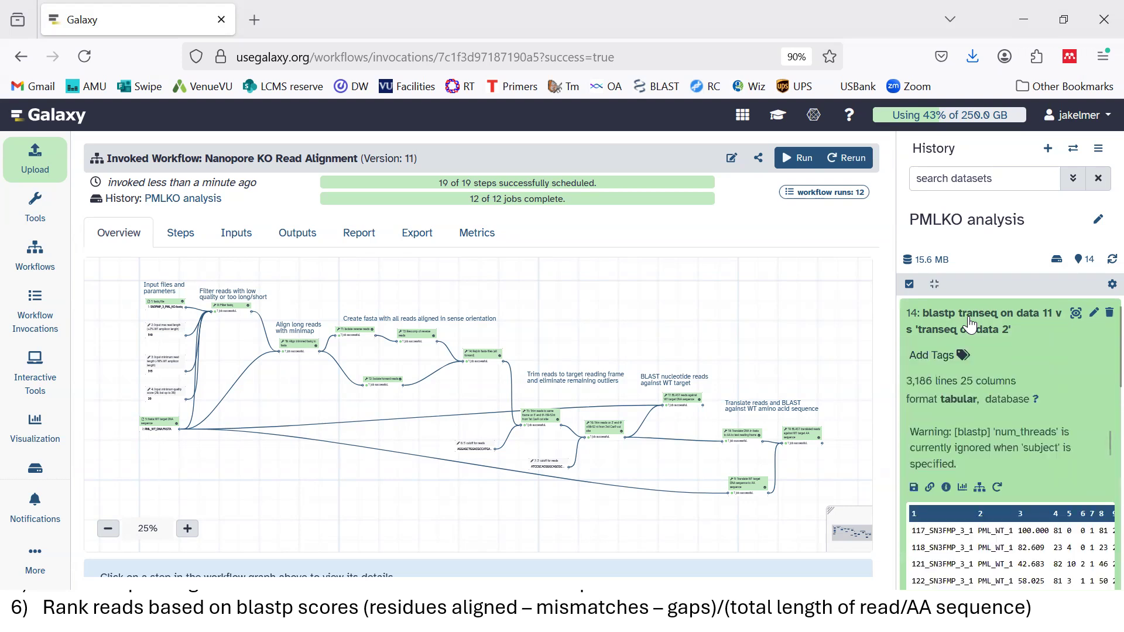
pyautogui.click(1076, 323)
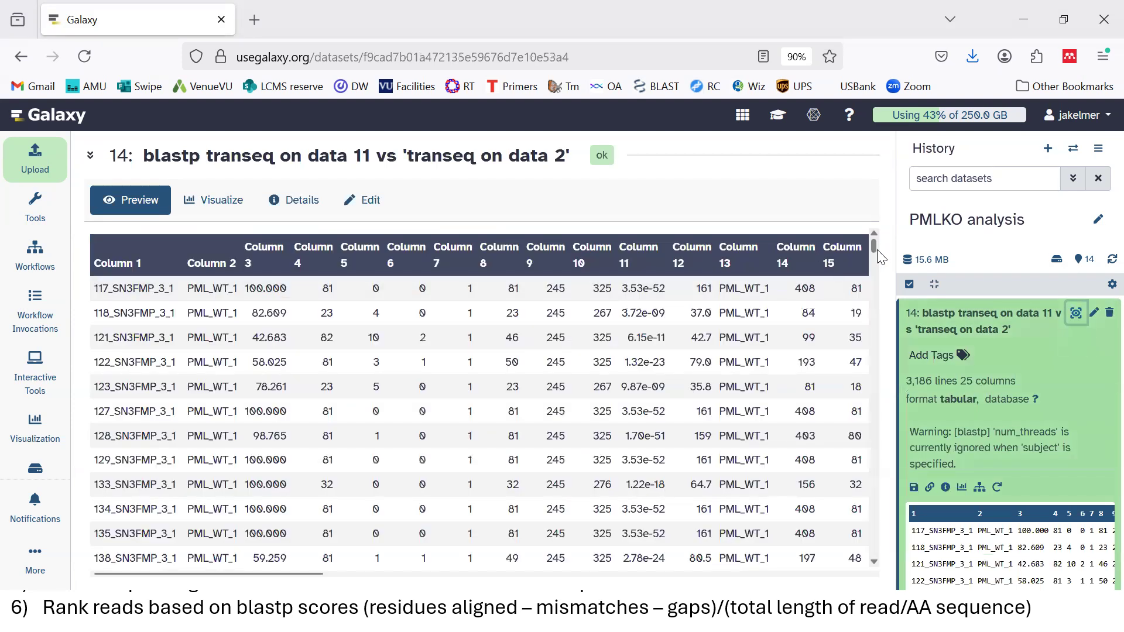
pyautogui.moveTo(873, 250); pyautogui.dragTo(879, 331)
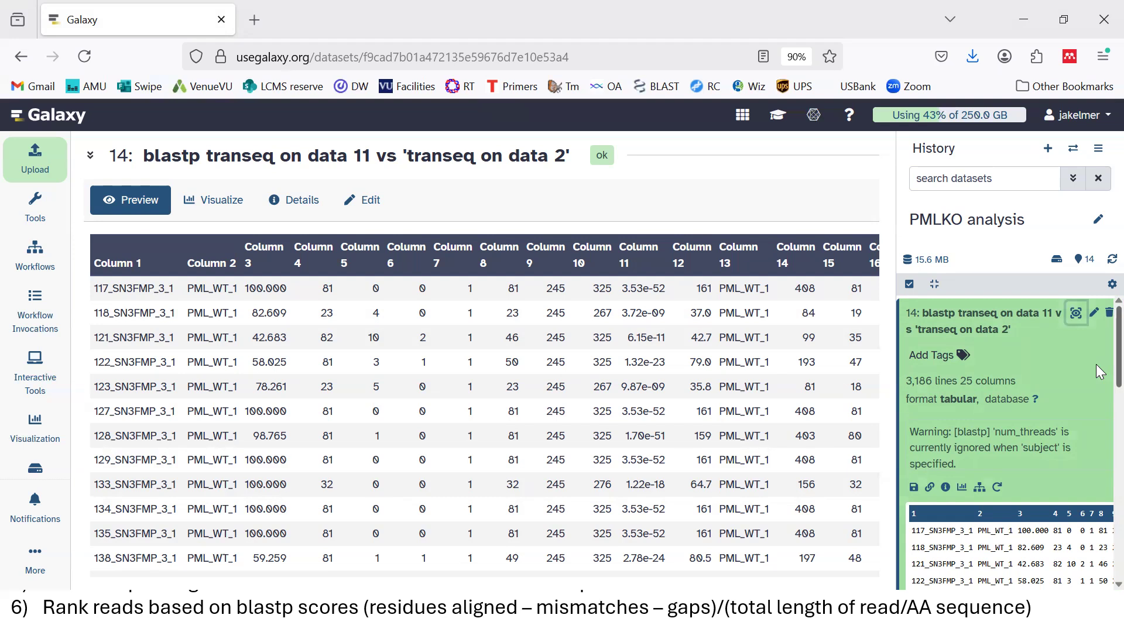
pyautogui.scroll(-2, 1099, 372)
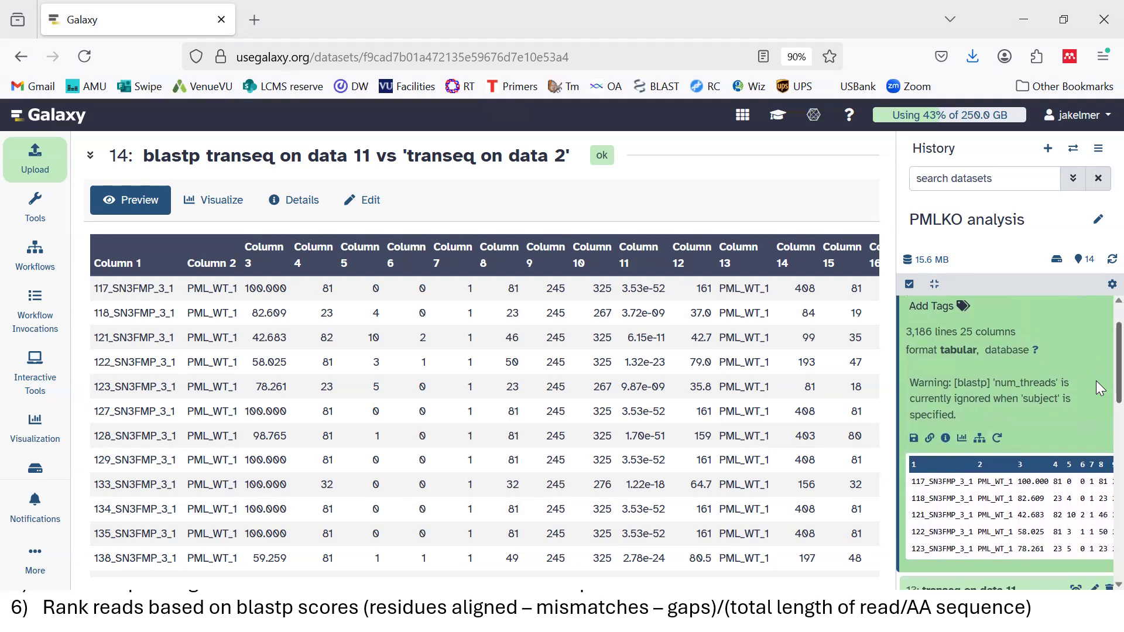
# Download dataset 14's blastp results and show the Galaxy14 file in its folder
pyautogui.click(914, 441)
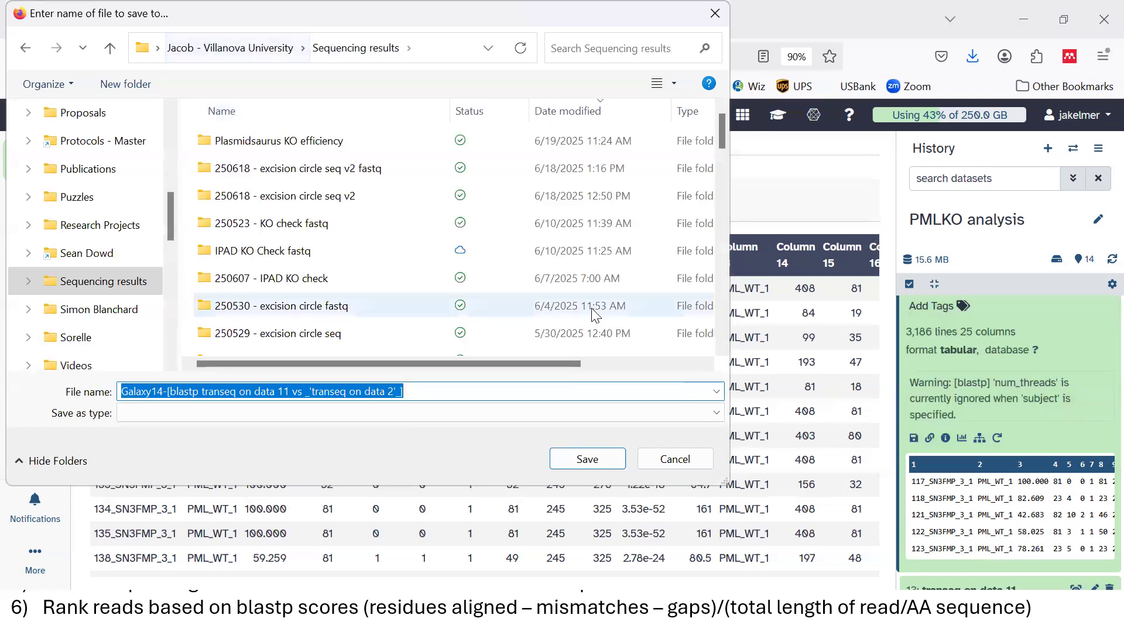
pyautogui.click(588, 459)
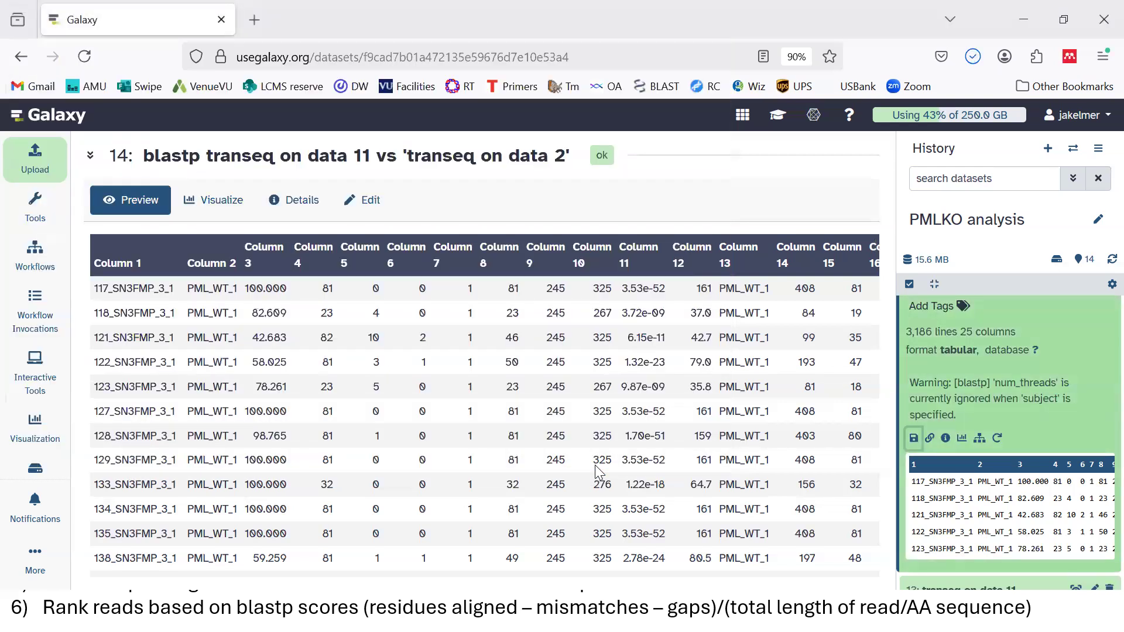
pyautogui.click(973, 57)
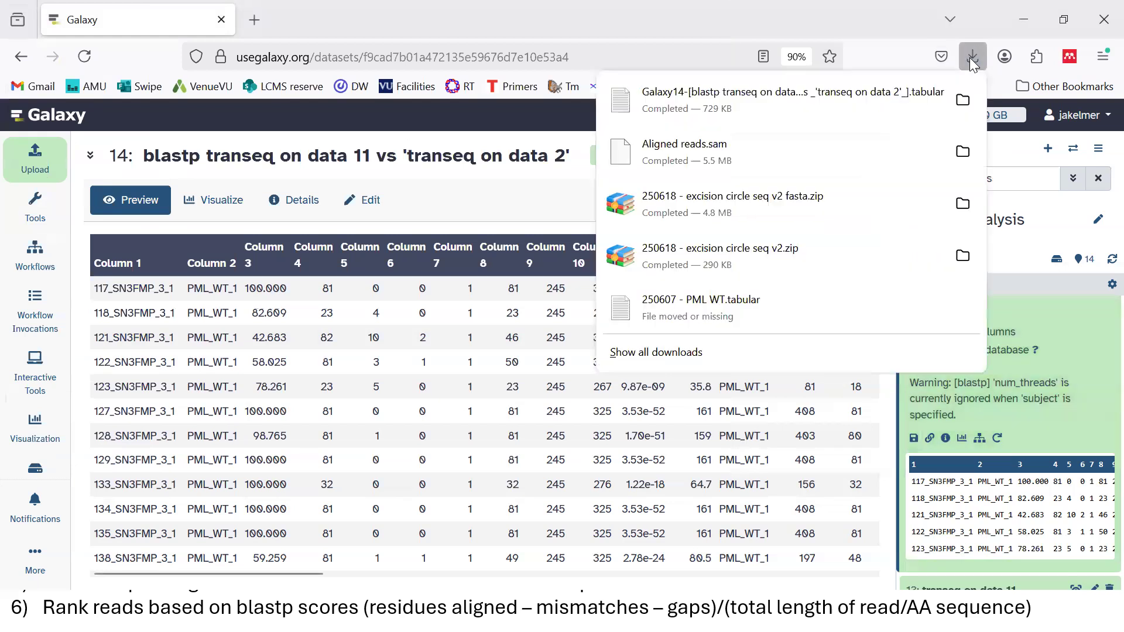
pyautogui.rightClick(841, 107)
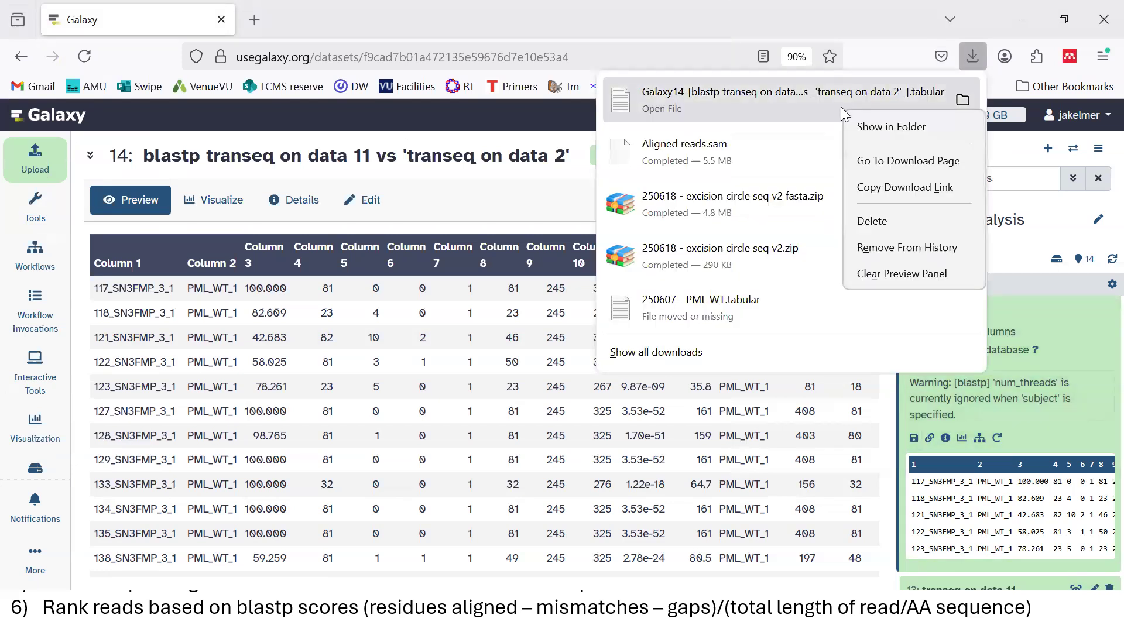
pyautogui.click(963, 100)
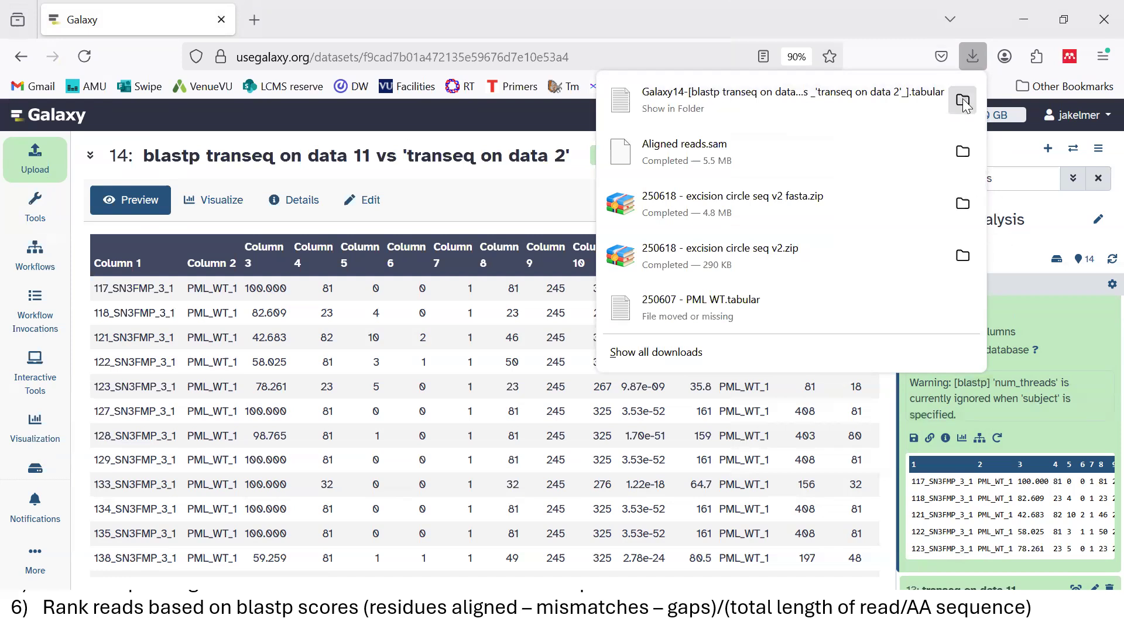
pyautogui.click(963, 101)
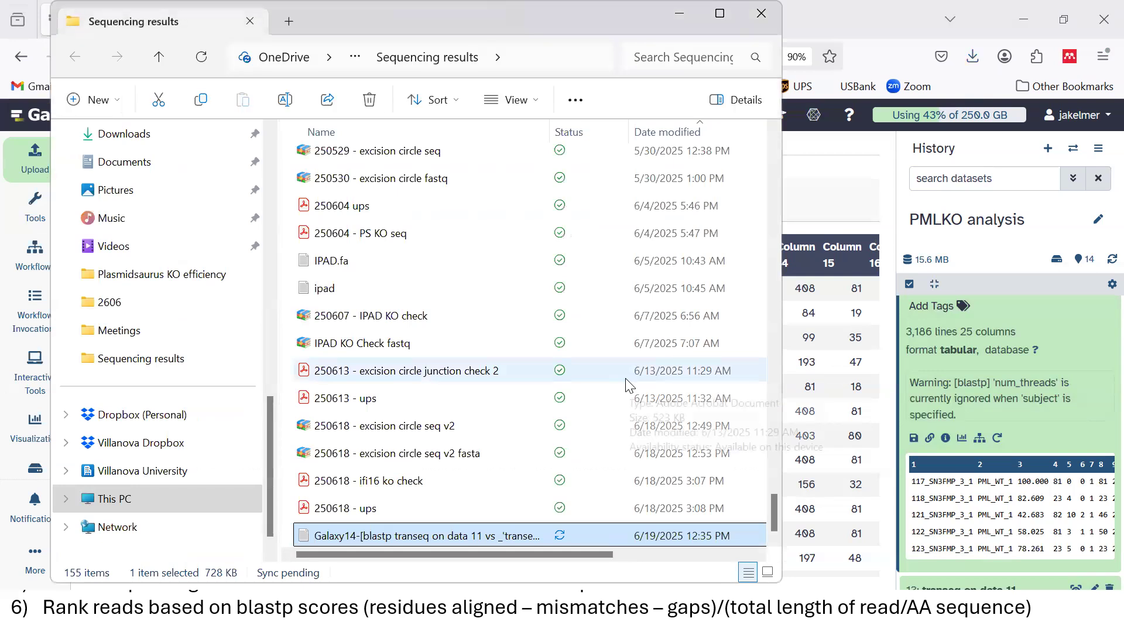
# Start a blank Excel workbook, drop the Galaxy14 file into it, and maximize the window
pyautogui.press('super')
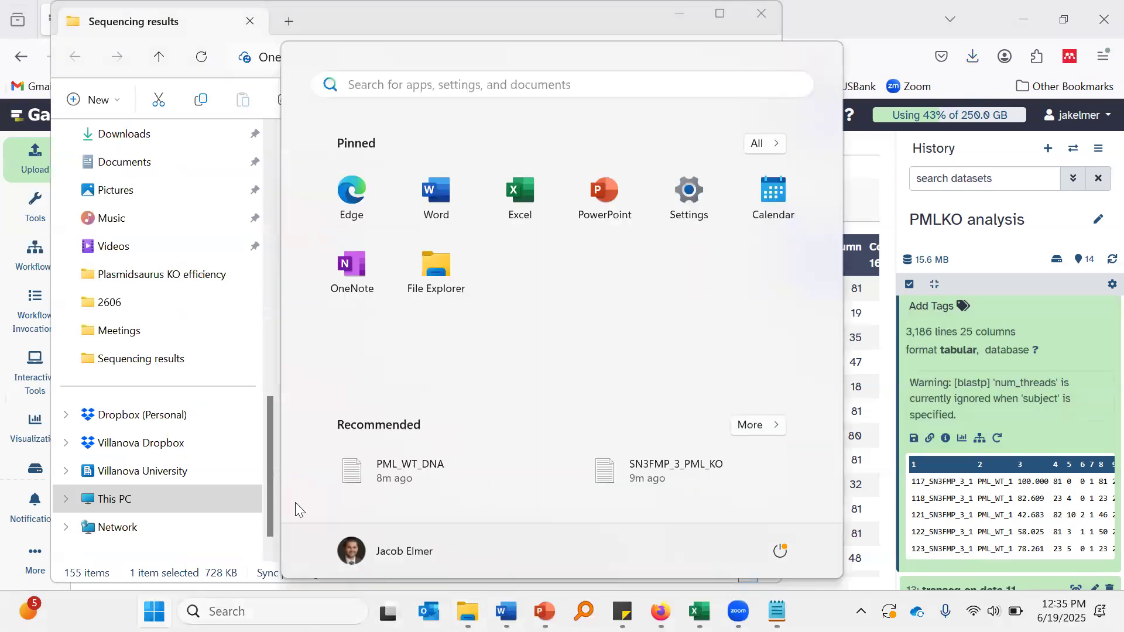
pyautogui.click(524, 188)
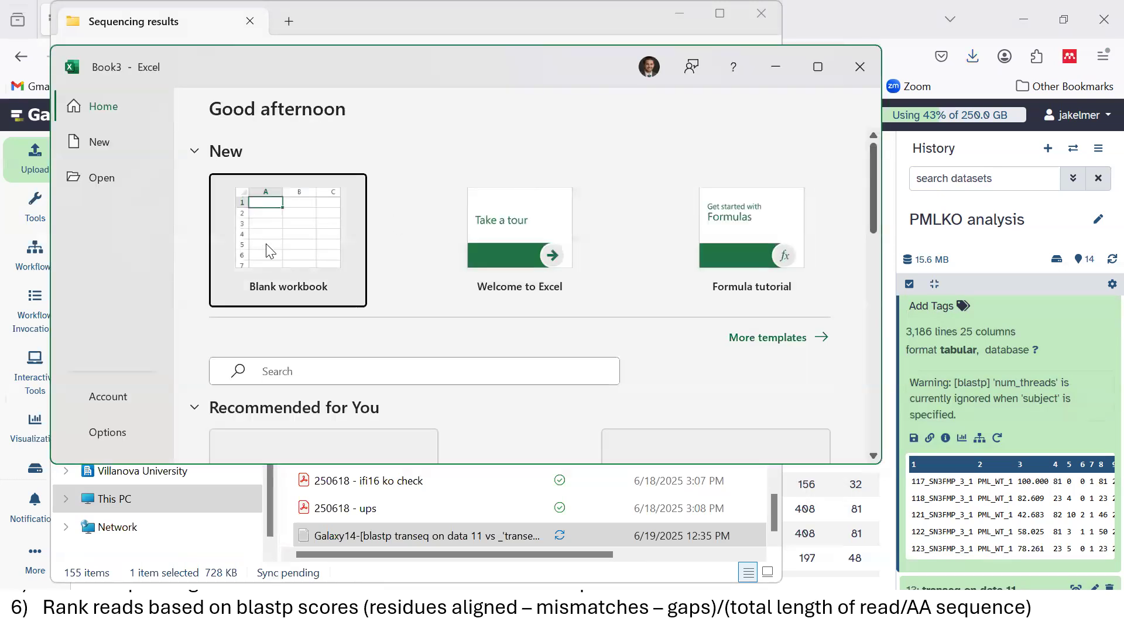
pyautogui.click(266, 244)
pyautogui.click(266, 243)
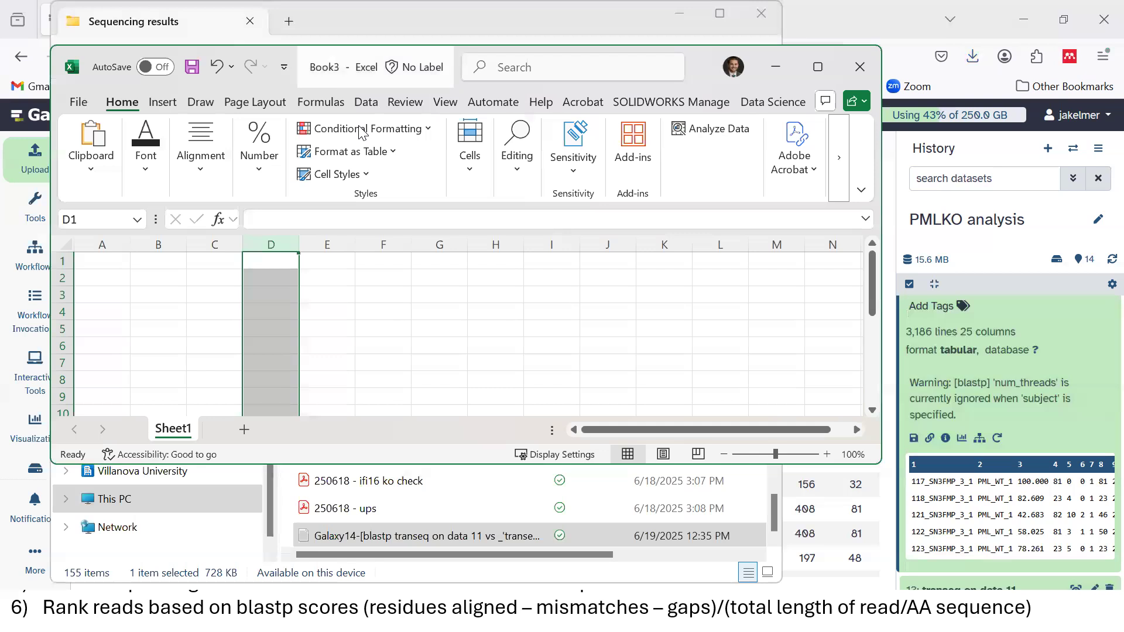
pyautogui.moveTo(375, 68); pyautogui.dragTo(634, 81)
pyautogui.click(366, 540)
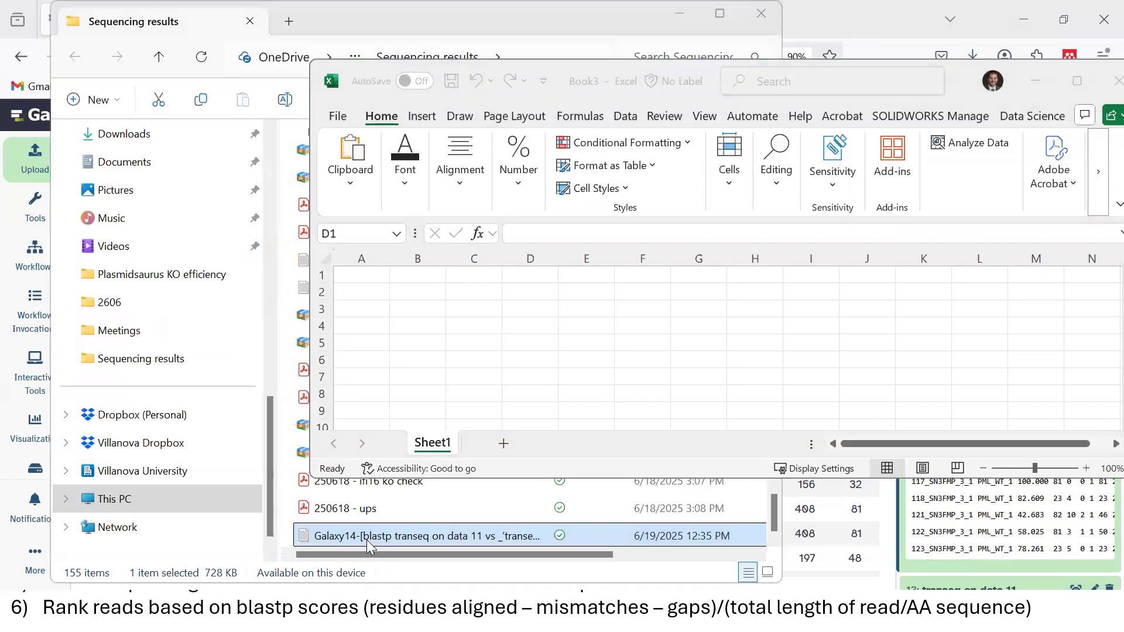
pyautogui.moveTo(367, 540); pyautogui.dragTo(497, 318)
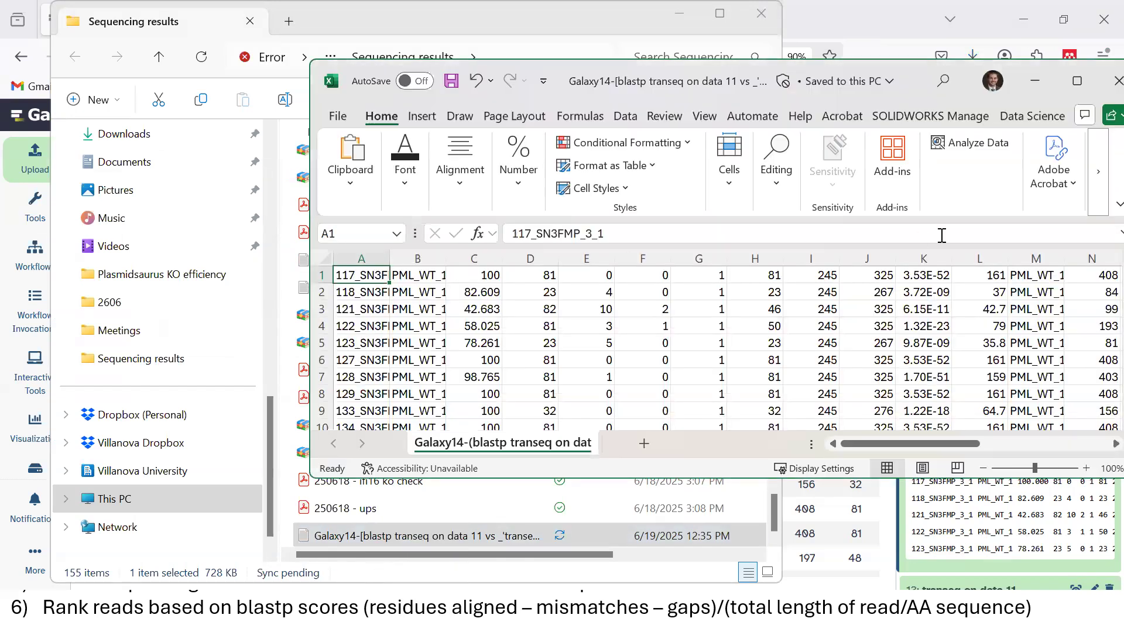
pyautogui.click(1087, 87)
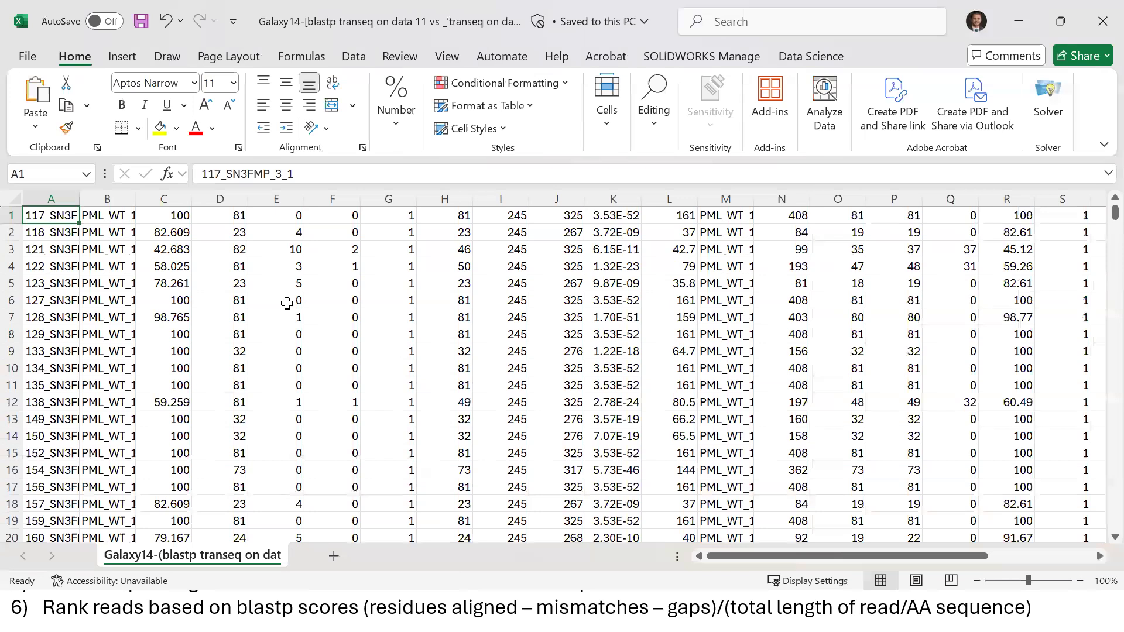
# Return to A1 of the blastp data and preview quick analysis options on the first two rows
pyautogui.click(287, 304)
pyautogui.press('Up')
pyautogui.press('Up')
pyautogui.press('Up')
pyautogui.press('Up')
pyautogui.press('Up')
pyautogui.press('Left')
pyautogui.press('Left')
pyautogui.press('Left')
pyautogui.press('Left')
pyautogui.moveTo(40, 215); pyautogui.dragTo(1006, 232)
pyautogui.click(1046, 252)
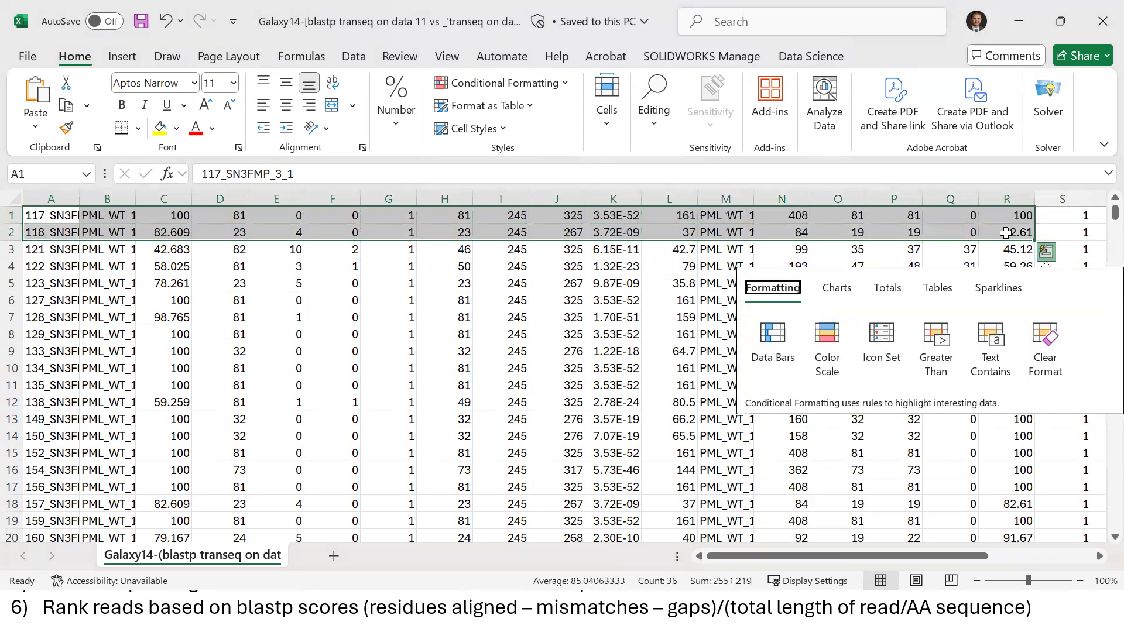
pyautogui.click(416, 350)
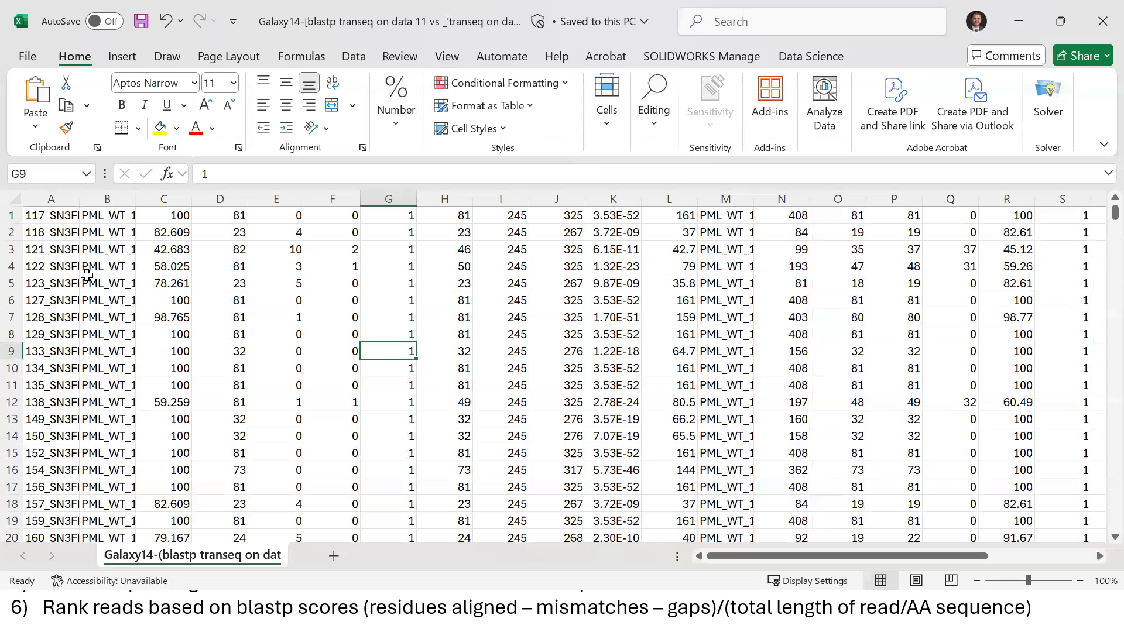
# Copy the whole blastp table from A1 to its last cell, 3186 rows by 25 columns
pyautogui.click(37, 216)
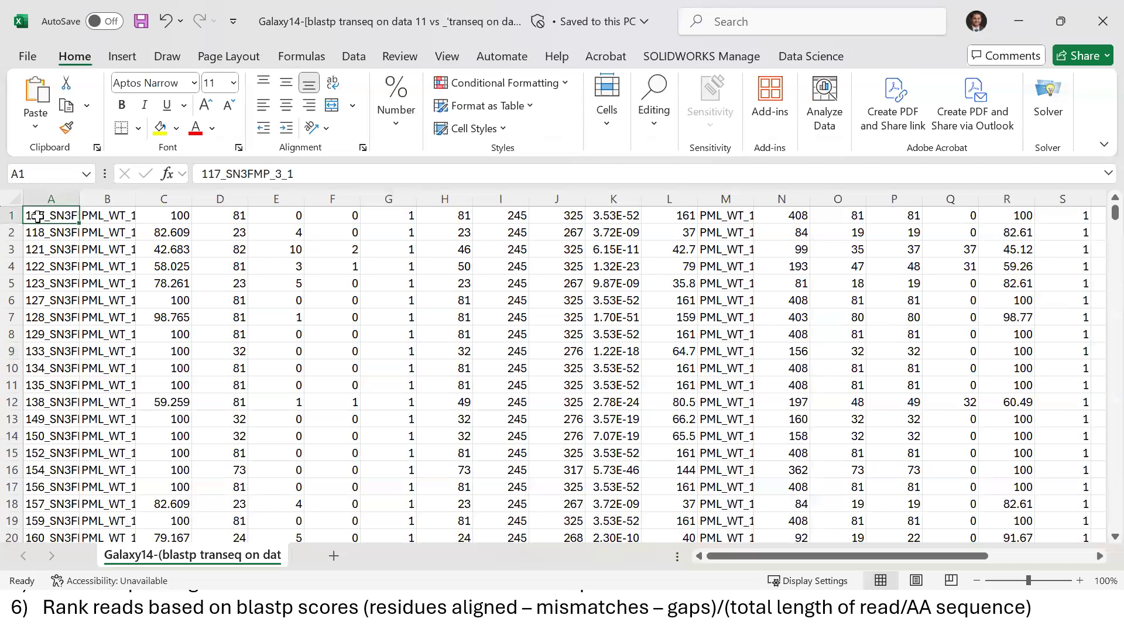
pyautogui.hotkey('ctrl', 'shift', 'End')
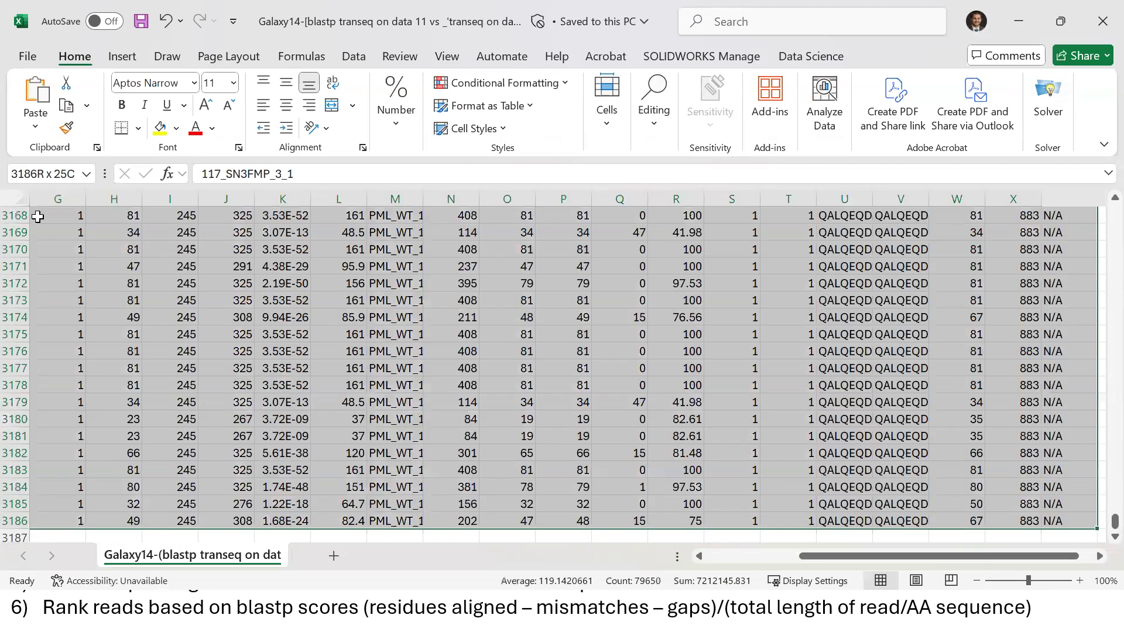
pyautogui.hotkey('ctrl', 'c')
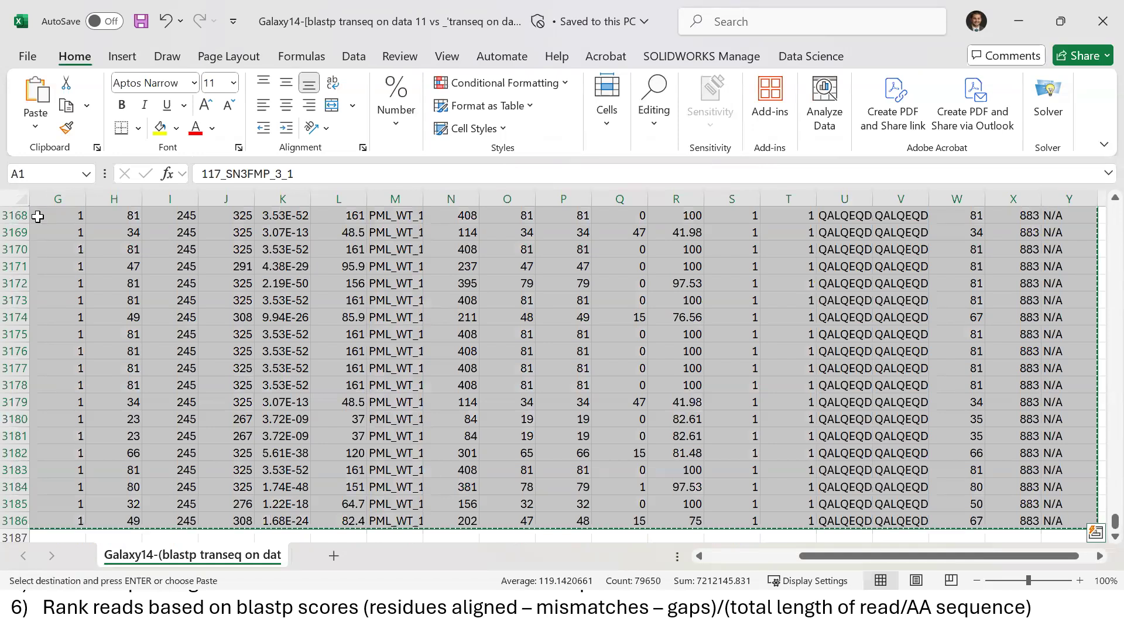
pyautogui.press('super')
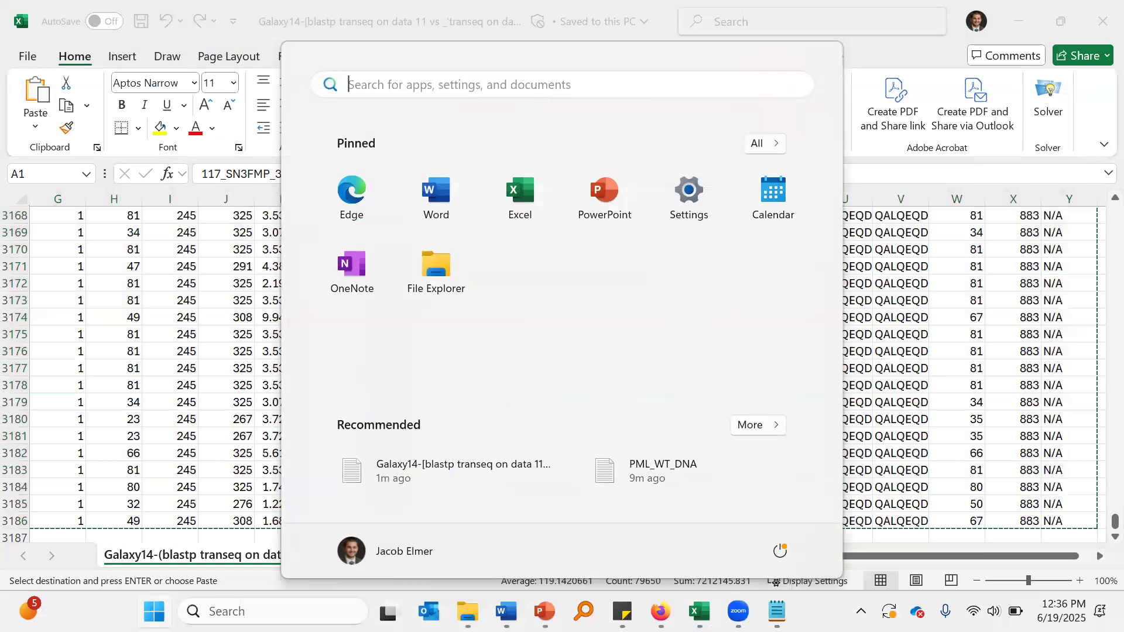
pyautogui.moveTo(700, 611)
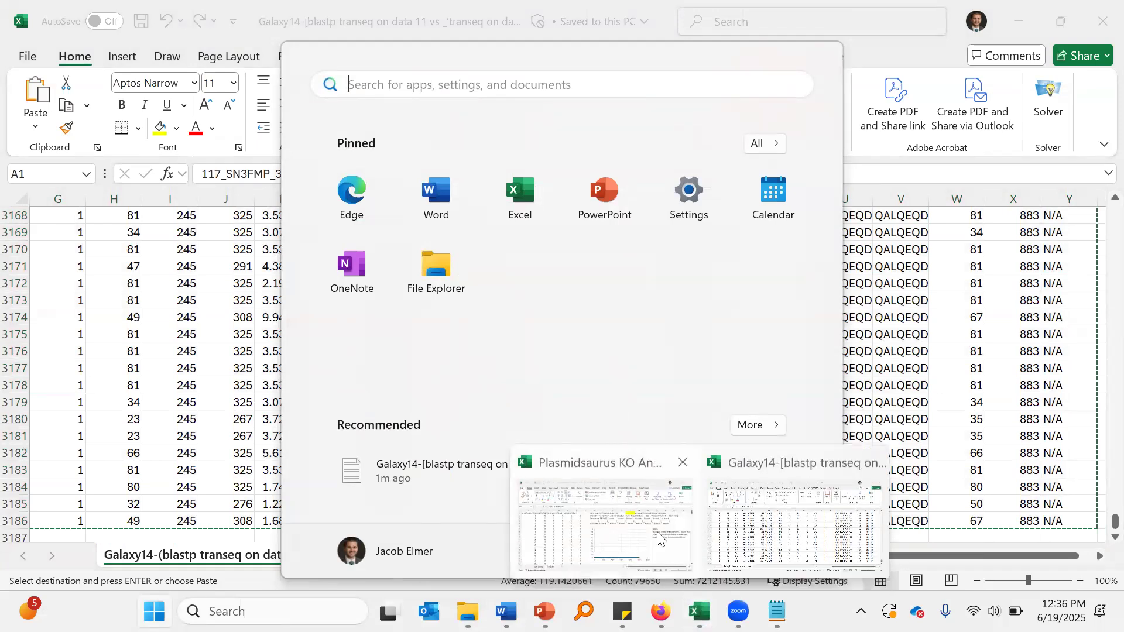
pyautogui.click(598, 533)
pyautogui.click(133, 556)
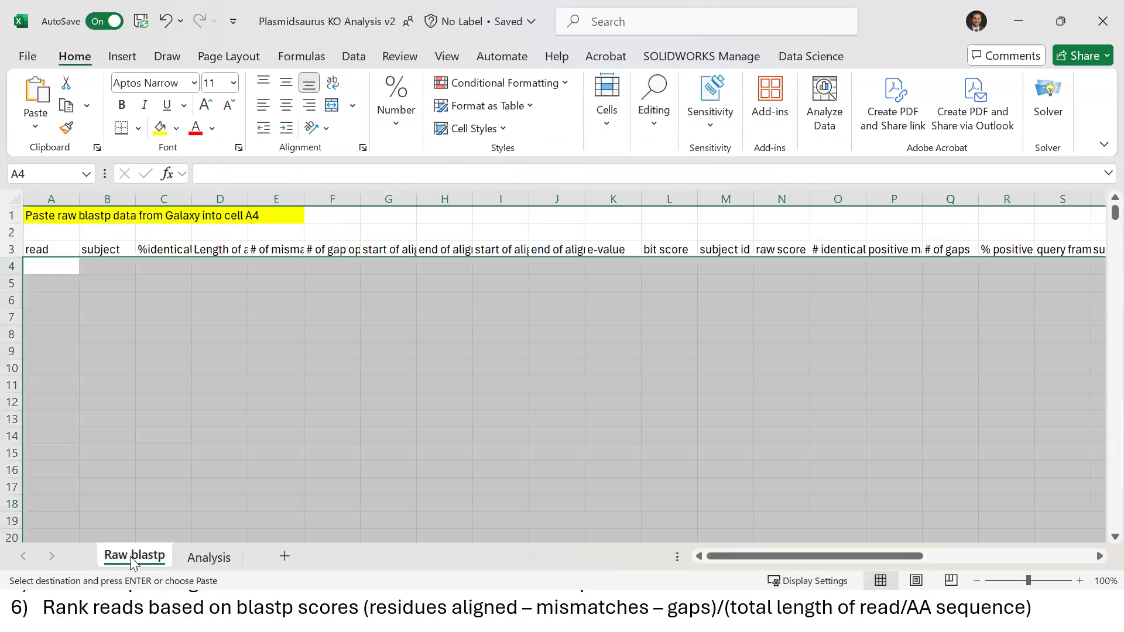
pyautogui.click(92, 349)
pyautogui.click(51, 266)
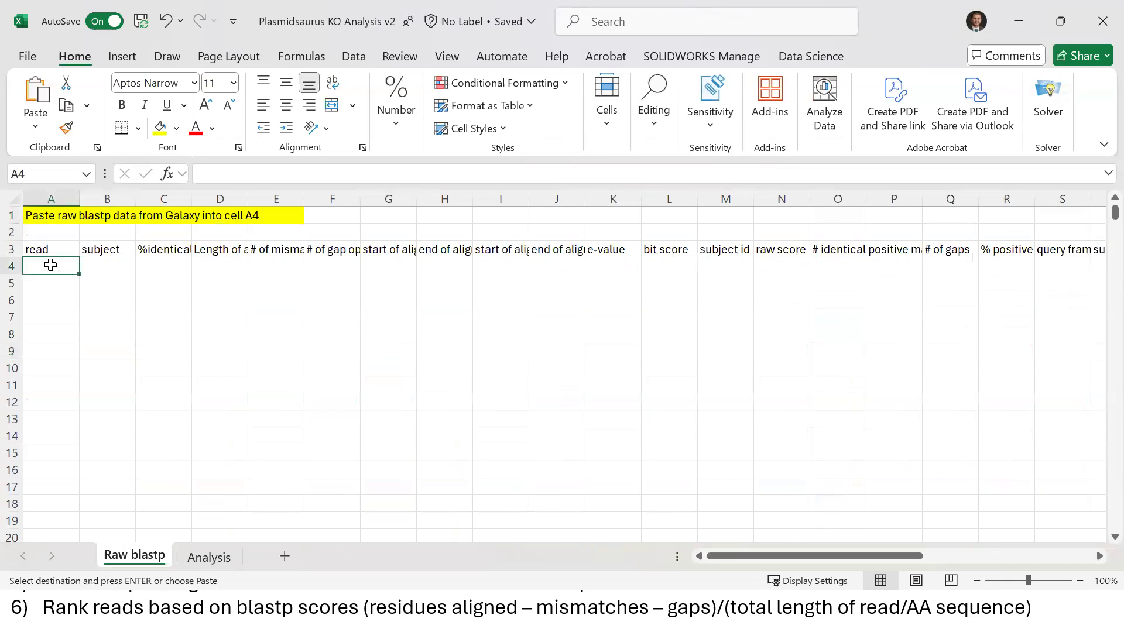
pyautogui.press('Return')
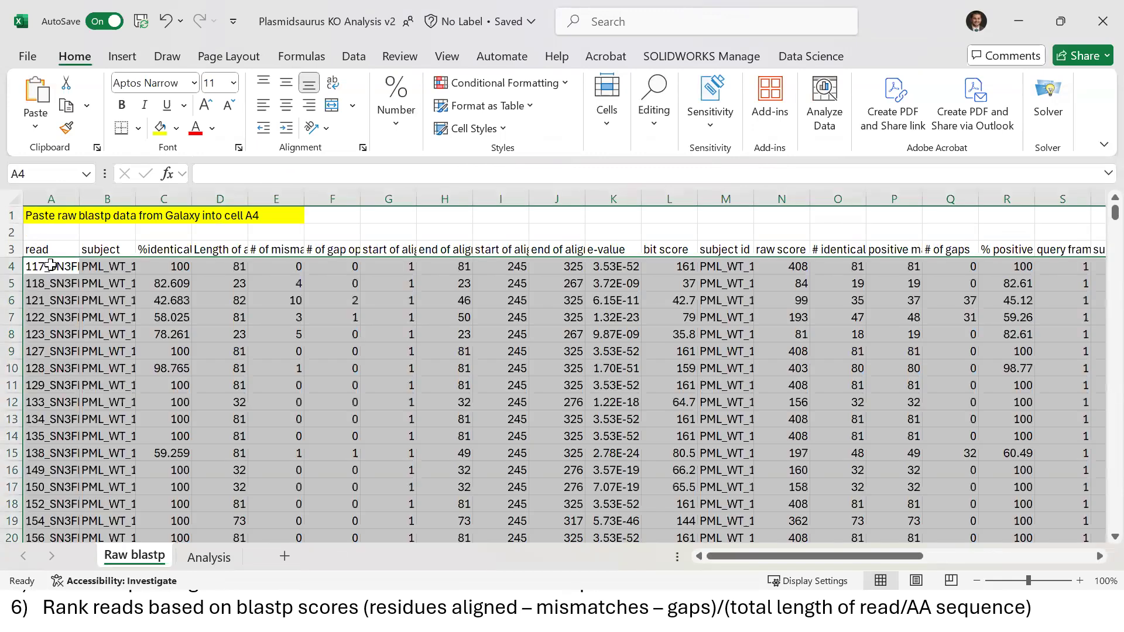
pyautogui.click(133, 317)
pyautogui.click(110, 249)
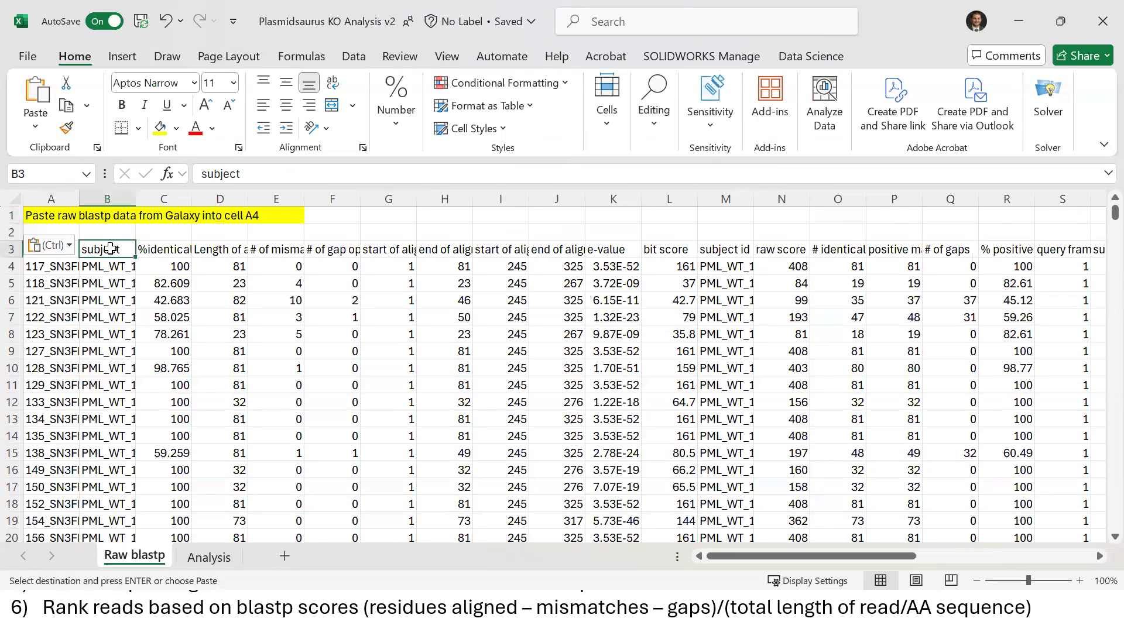
pyautogui.click(216, 232)
pyautogui.press('Escape')
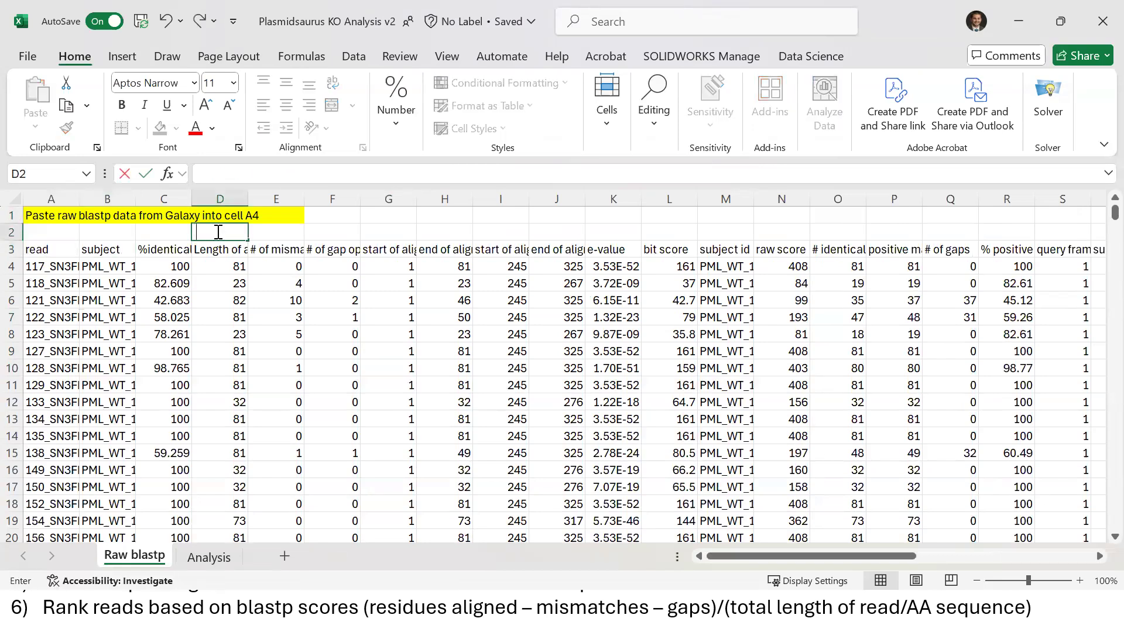
pyautogui.press('Left')
pyautogui.press('Left')
pyautogui.press('Left')
pyautogui.press('Down')
pyautogui.press('Right')
pyautogui.press('Right')
pyautogui.press('Right')
pyautogui.press('Right')
pyautogui.press('Right')
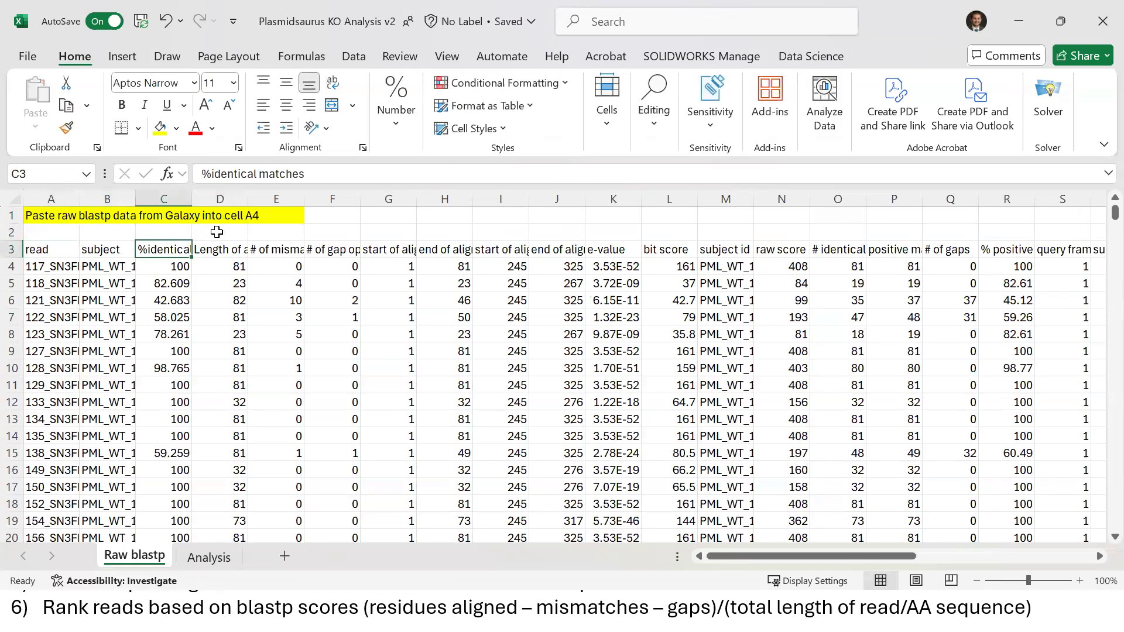
pyautogui.press('Right')
pyautogui.press('Right')
pyautogui.press('Right')
pyautogui.press('Right')
pyautogui.press('Right')
pyautogui.press('Right')
pyautogui.press('Right')
pyautogui.press('Left')
pyautogui.press('Left')
pyautogui.press('Left')
pyautogui.press('Left')
pyautogui.press('Left')
pyautogui.press('Left')
pyautogui.press('Down')
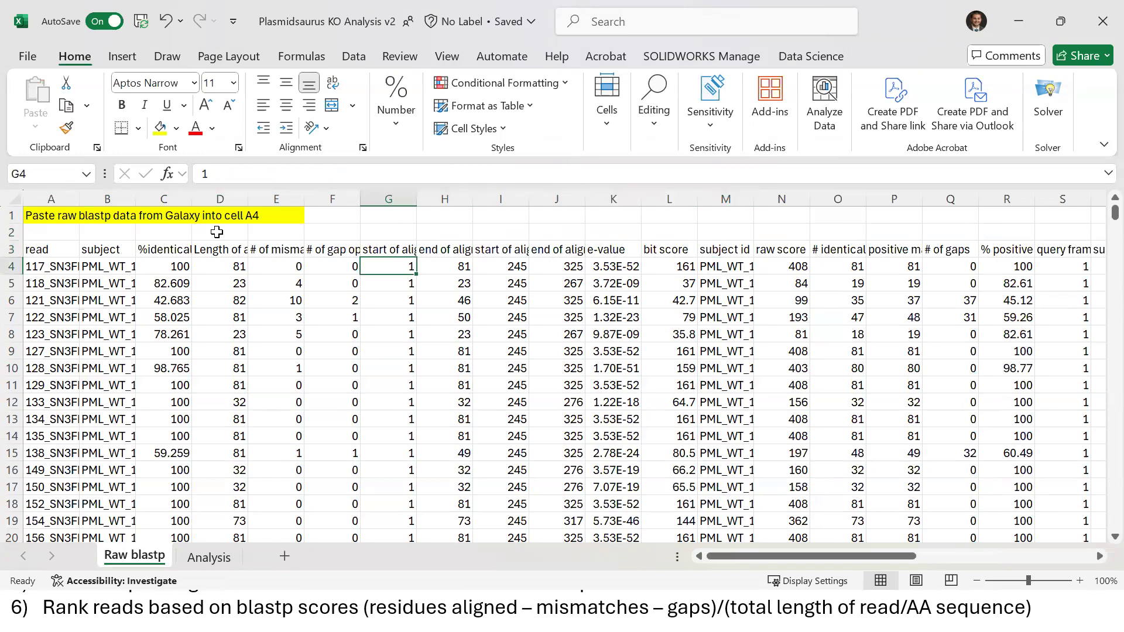
pyautogui.press('Left')
pyautogui.press('Left')
pyautogui.press('Left')
pyautogui.press('Left')
pyautogui.press('Left')
pyautogui.press('Left')
pyautogui.press('Up')
pyautogui.press('Down')
pyautogui.press('Right')
pyautogui.press('Up')
pyautogui.press('Down')
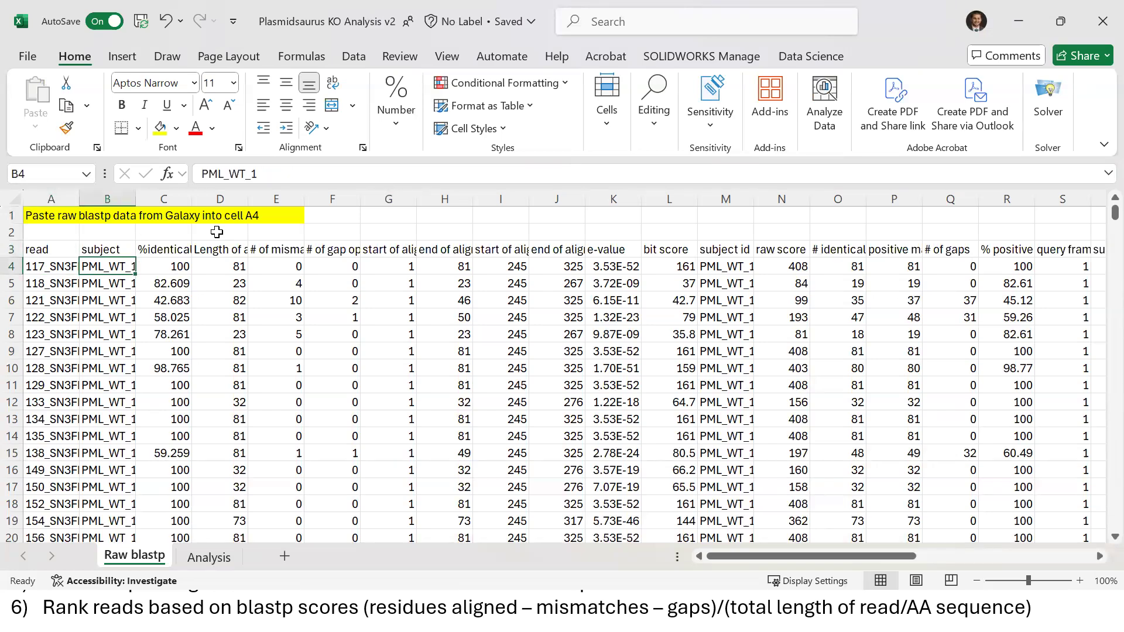
pyautogui.press('Right')
pyautogui.press('Up')
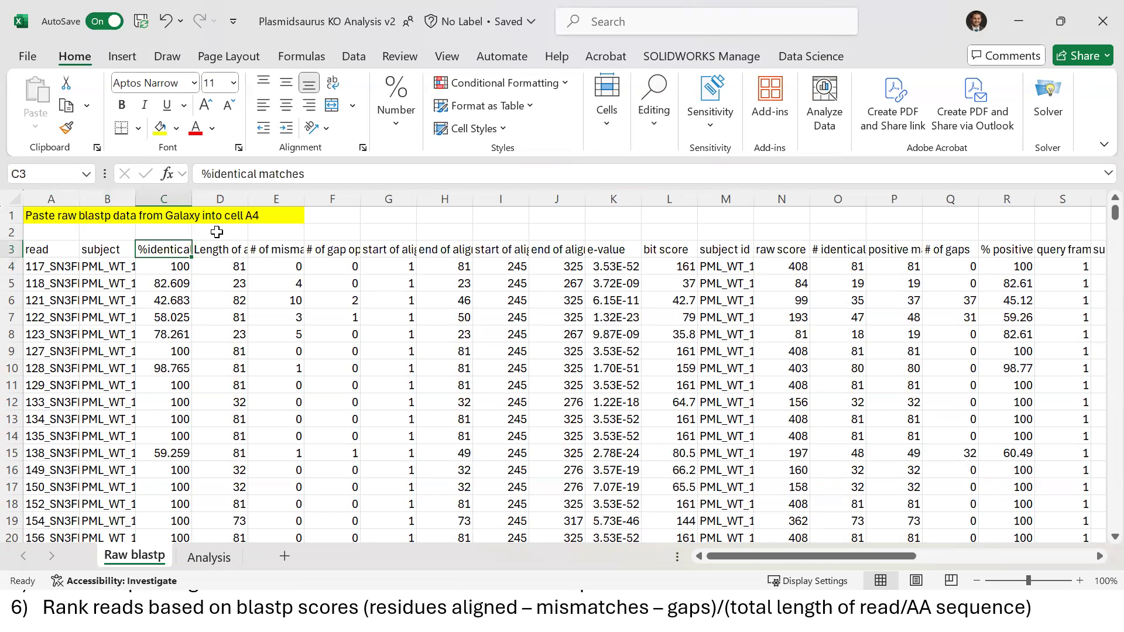
pyautogui.press('Down')
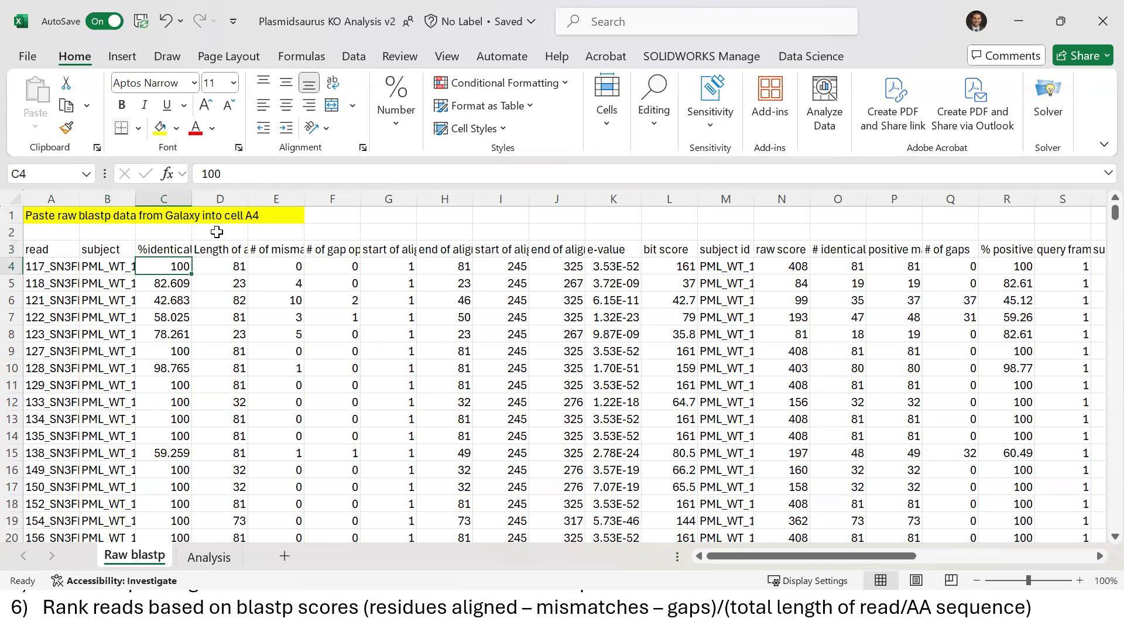
pyautogui.press('Down')
pyautogui.press('Down')
pyautogui.press('Down')
pyautogui.press('Down')
pyautogui.press('Down')
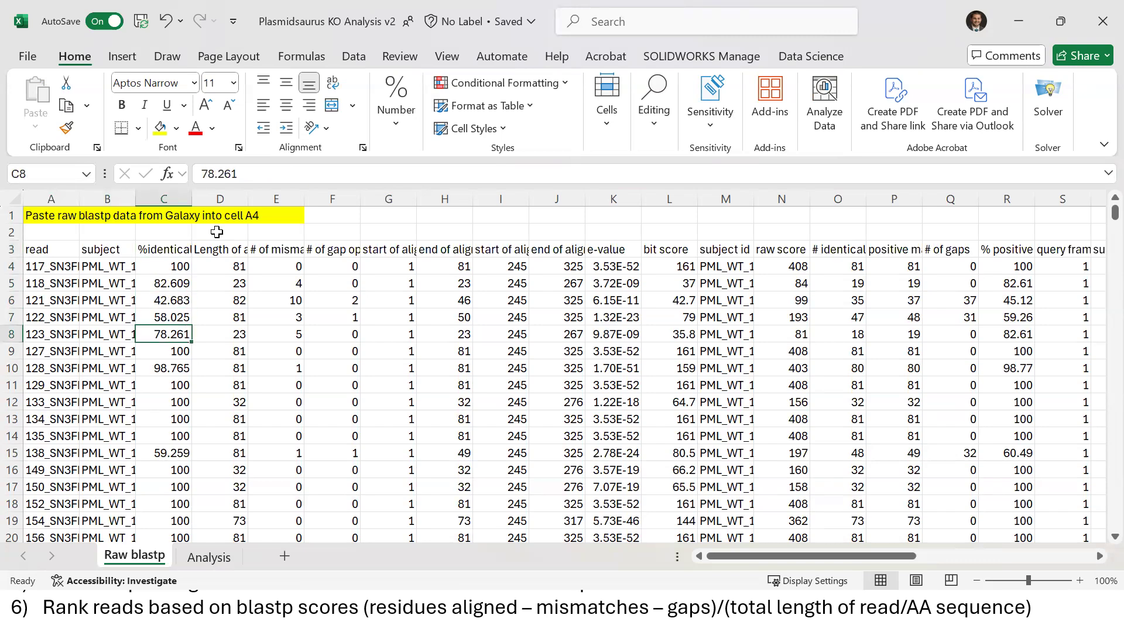
pyautogui.press('Up')
pyautogui.press('Up')
pyautogui.press('Up')
pyautogui.press('Up')
pyautogui.press('Up')
pyautogui.press('Up')
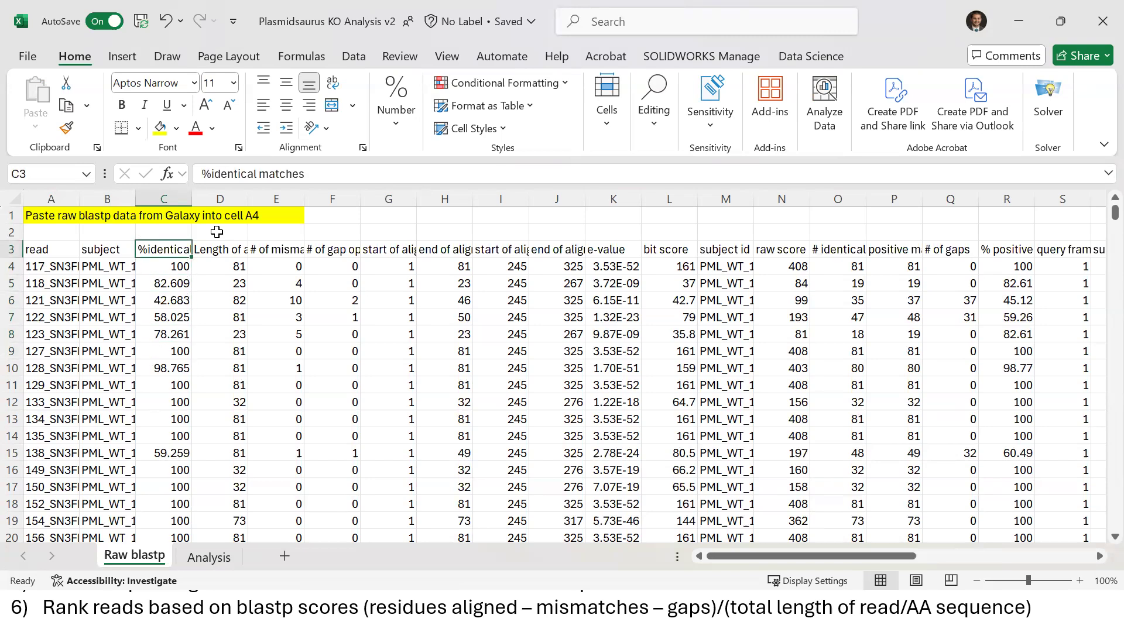
pyautogui.hotkey('shift', 'Down')
pyautogui.hotkey('shift', 'Up')
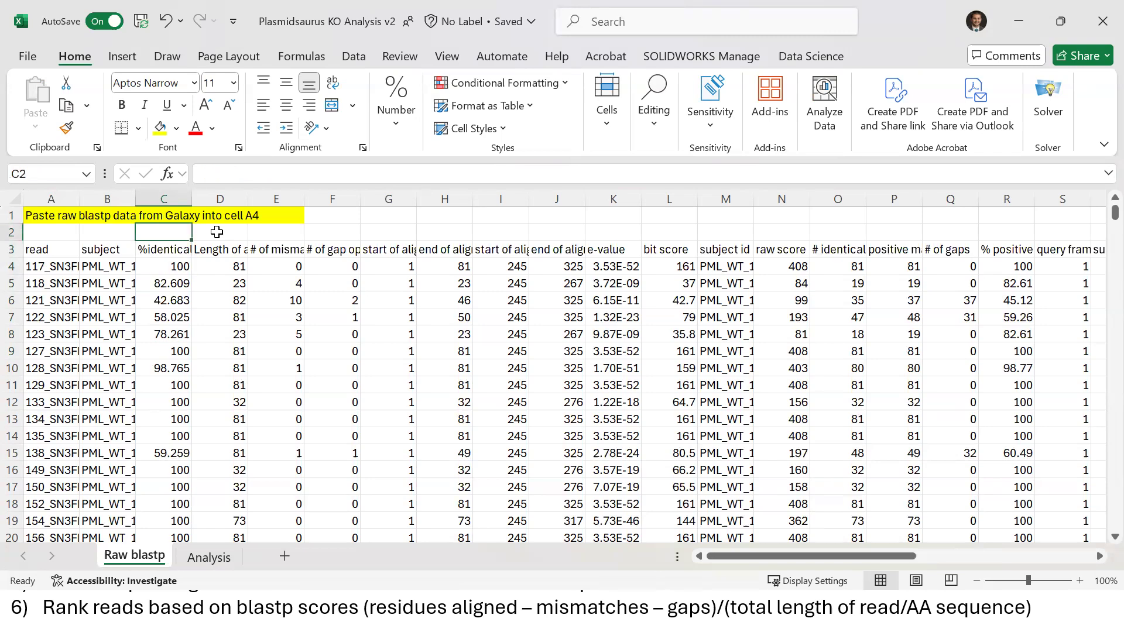
pyautogui.hotkey('shift', 'Down')
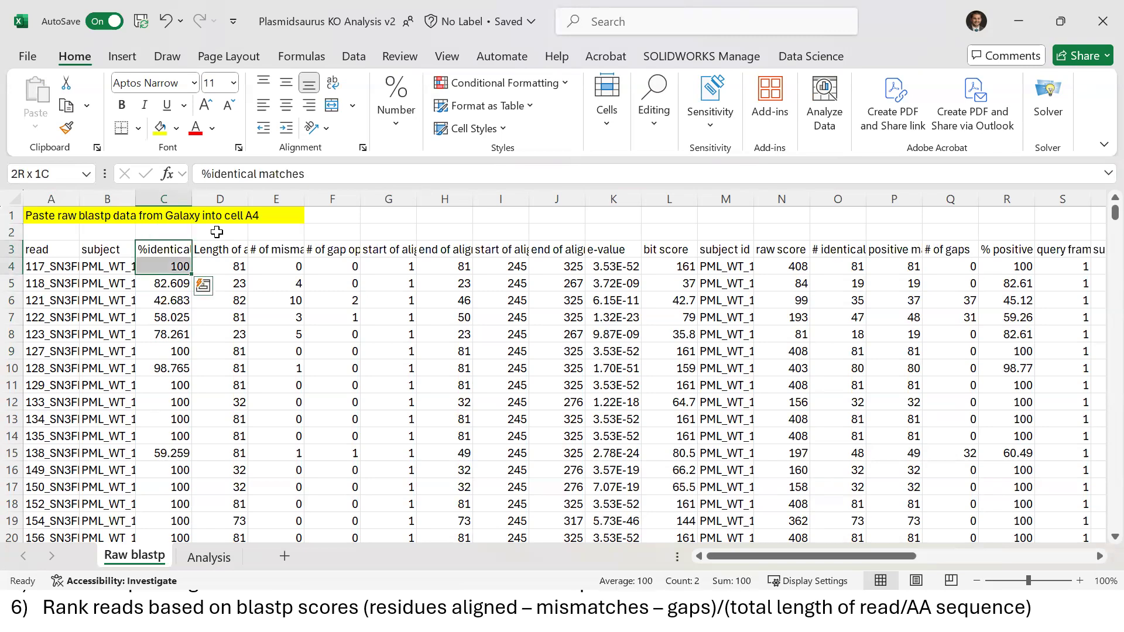
pyautogui.hotkey('shift', 'Down')
pyautogui.hotkey('shift', 'Down')
pyautogui.hotkey('shift', 'Down')
pyautogui.hotkey('shift', 'Down')
pyautogui.hotkey('shift', 'Down')
pyautogui.hotkey('shift', 'Down')
pyautogui.hotkey('shift', 'Down')
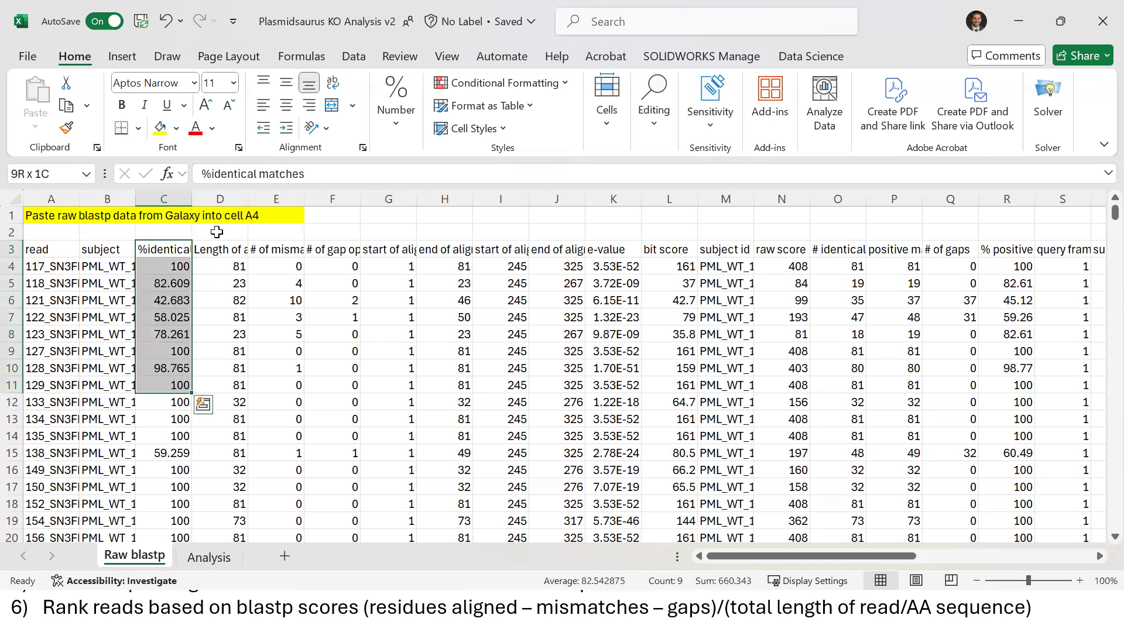
pyautogui.click(177, 265)
pyautogui.press('Right')
pyautogui.press('Right')
pyautogui.press('Right')
pyautogui.press('Right')
pyautogui.press('Right')
pyautogui.press('Right')
pyautogui.press('Right')
pyautogui.press('Right')
pyautogui.press('Right')
pyautogui.press('Right')
pyautogui.press('Right')
pyautogui.press('Right')
pyautogui.press('Right')
pyautogui.press('Right')
pyautogui.press('Right')
pyautogui.press('Right')
pyautogui.press('Right')
pyautogui.press('Right')
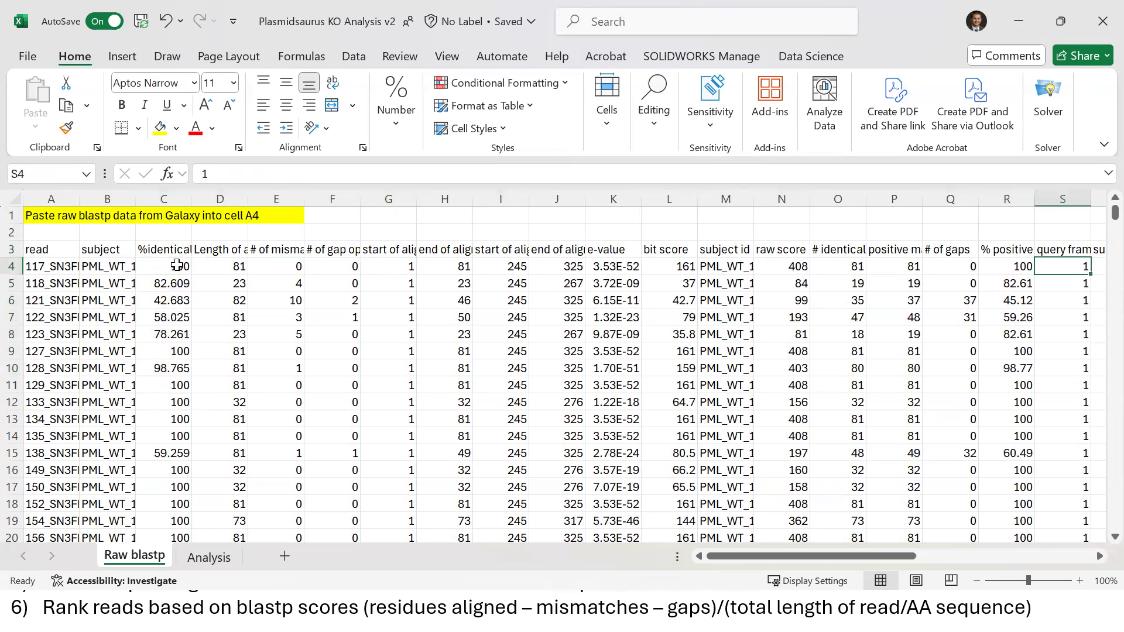
pyautogui.press('Right')
pyautogui.press('Right')
pyautogui.press('Right')
pyautogui.press('Right')
pyautogui.press('Right')
pyautogui.press('Right')
pyautogui.press('Right')
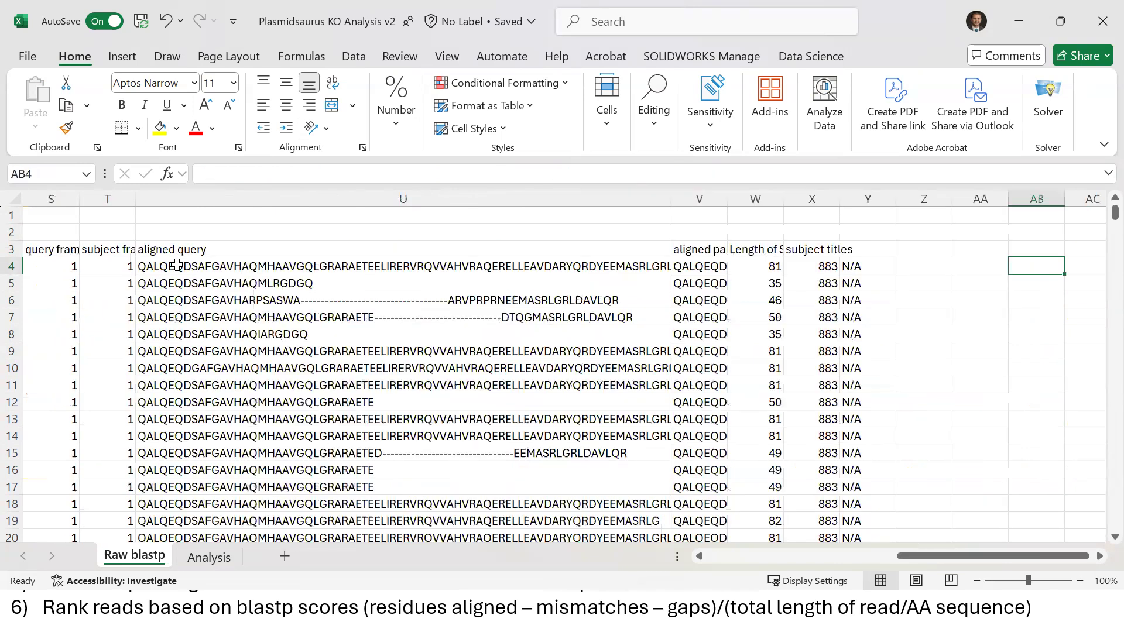
pyautogui.press('Right')
pyautogui.moveTo(670, 199); pyautogui.dragTo(828, 212)
pyautogui.click(698, 267)
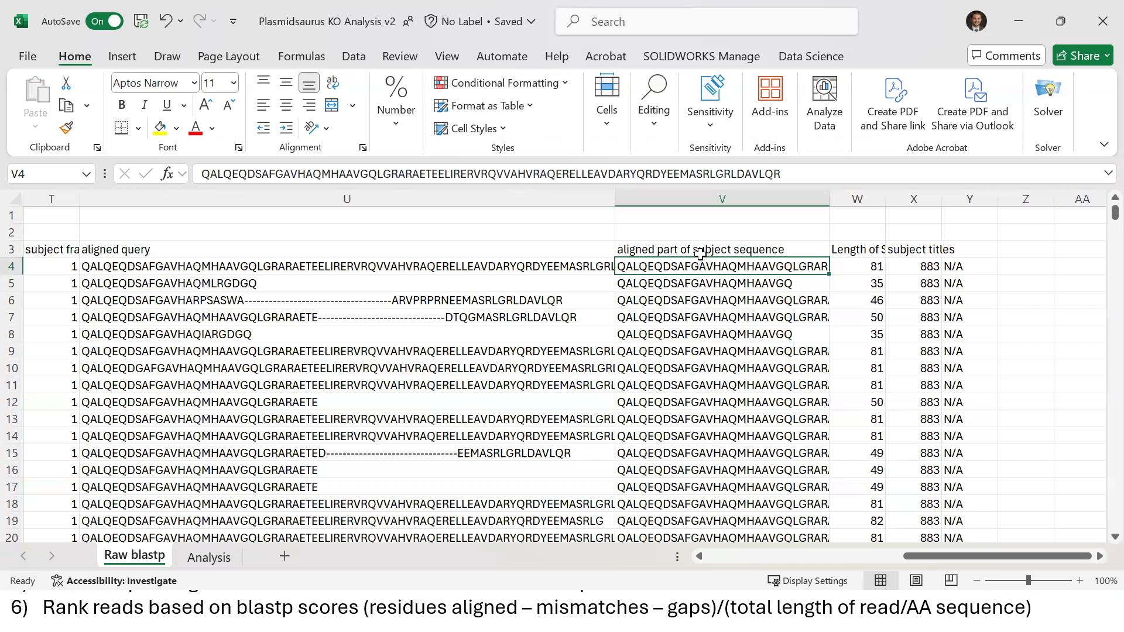
pyautogui.click(282, 268)
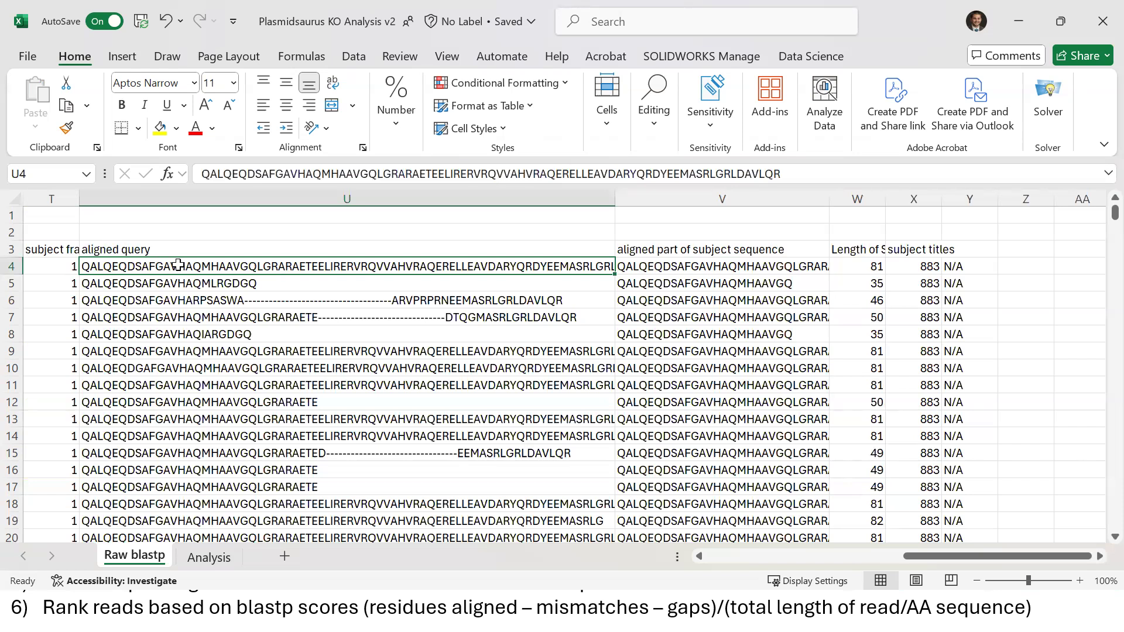
pyautogui.click(211, 286)
pyautogui.press('Down')
pyautogui.press('Down')
pyautogui.press('Down')
pyautogui.press('Down')
pyautogui.press('Down')
pyautogui.press('Down')
pyautogui.press('Down')
pyautogui.press('Down')
pyautogui.press('Down')
pyautogui.press('Down')
pyautogui.press('Down')
pyautogui.press('Down')
pyautogui.press('Down')
pyautogui.press('Down')
pyautogui.press('Down')
pyautogui.press('Down')
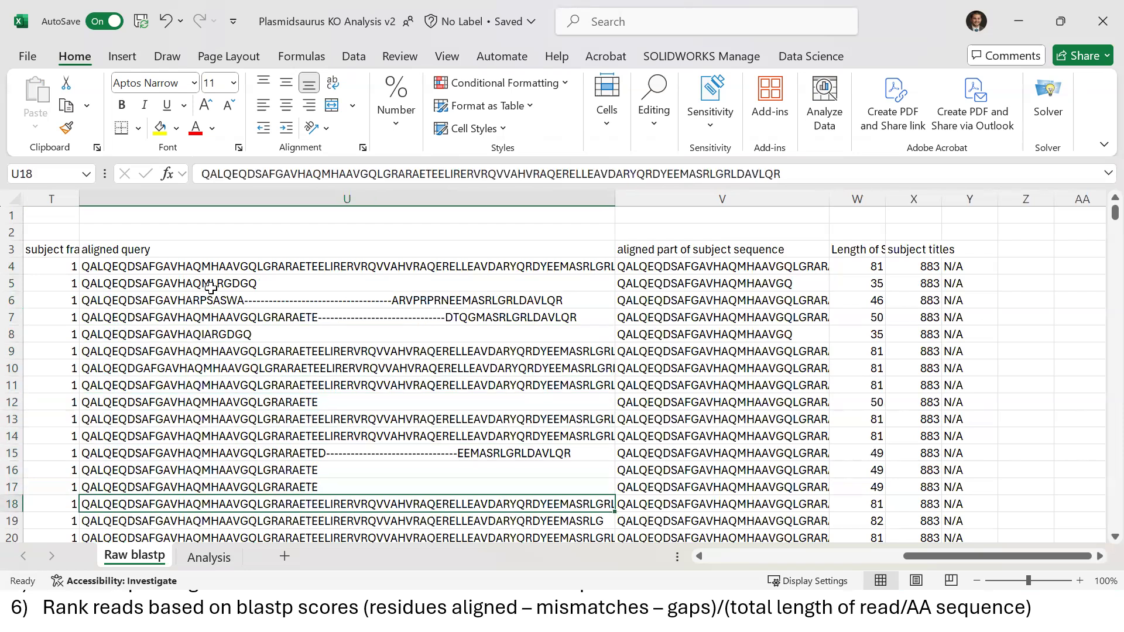
pyautogui.press('Up')
pyautogui.press('Up')
pyautogui.press('Up')
pyautogui.press('Up')
pyautogui.press('Up')
pyautogui.press('Up')
pyautogui.press('Up')
pyautogui.press('Up')
pyautogui.press('Up')
pyautogui.press('Up')
pyautogui.press('Up')
pyautogui.press('Up')
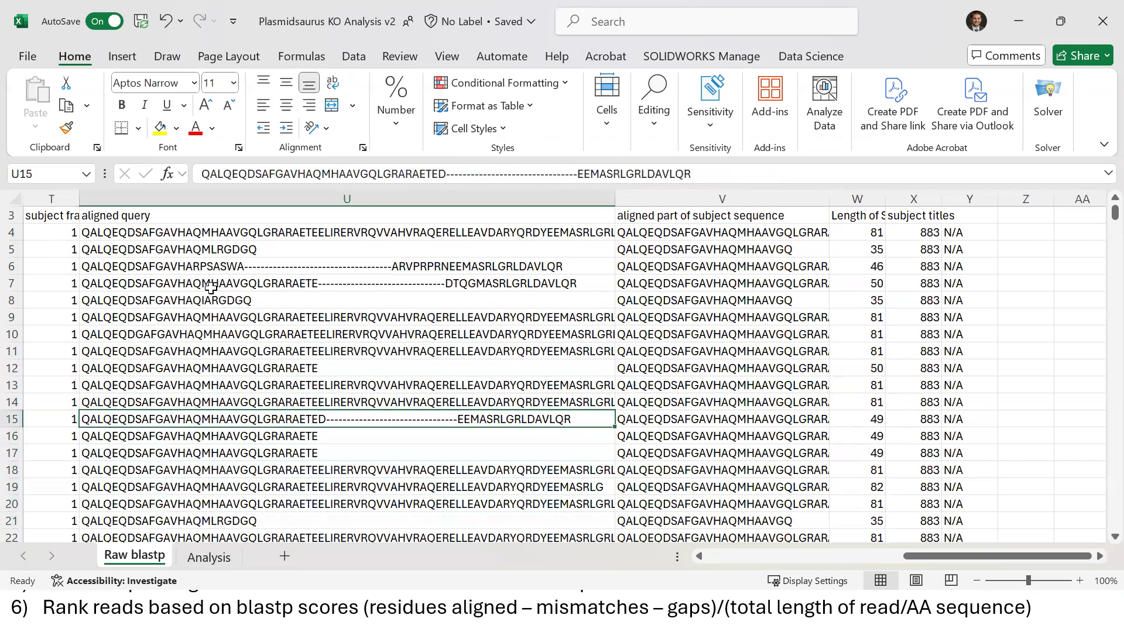
pyautogui.press('Up')
pyautogui.press('Up')
pyautogui.press('Up')
pyautogui.press('Up')
pyautogui.press('Up')
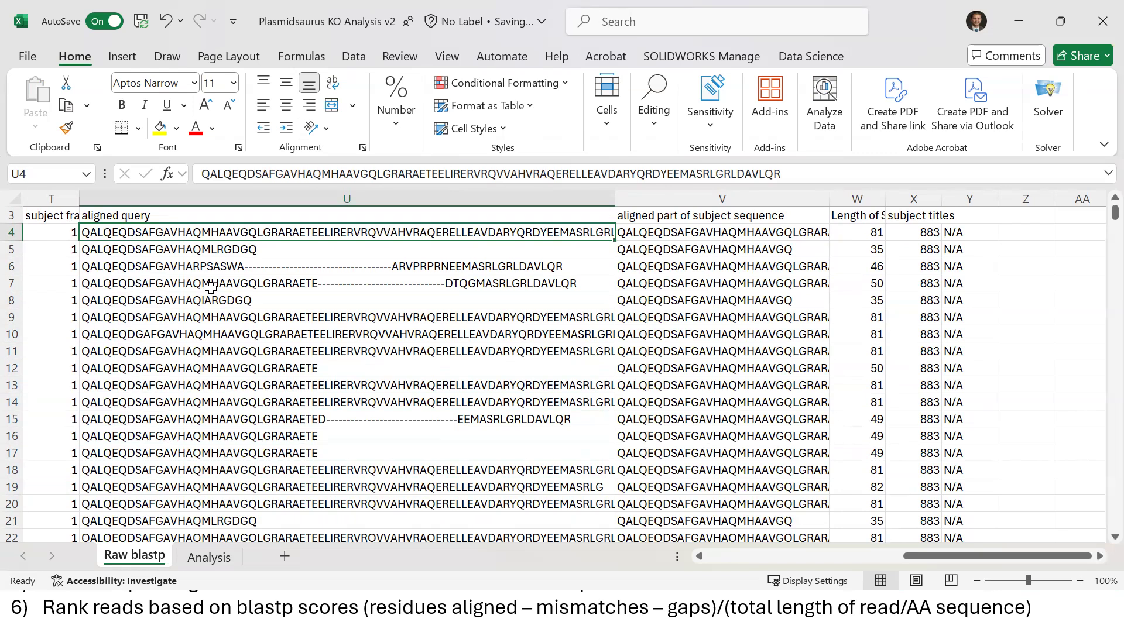
pyautogui.press('Down')
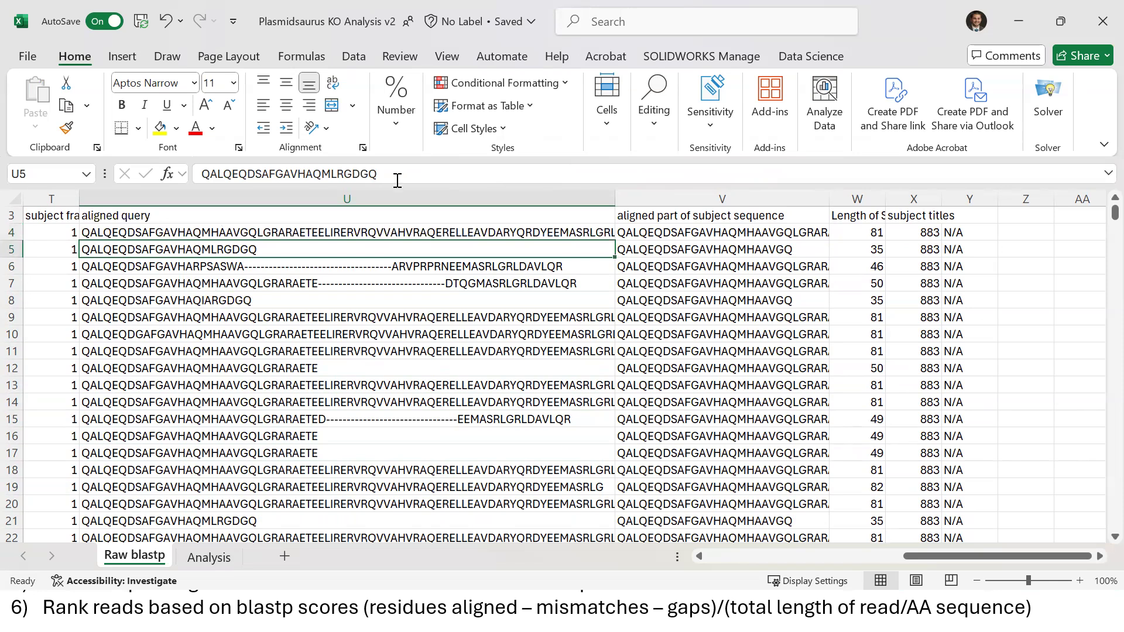
pyautogui.moveTo(377, 174); pyautogui.dragTo(203, 179)
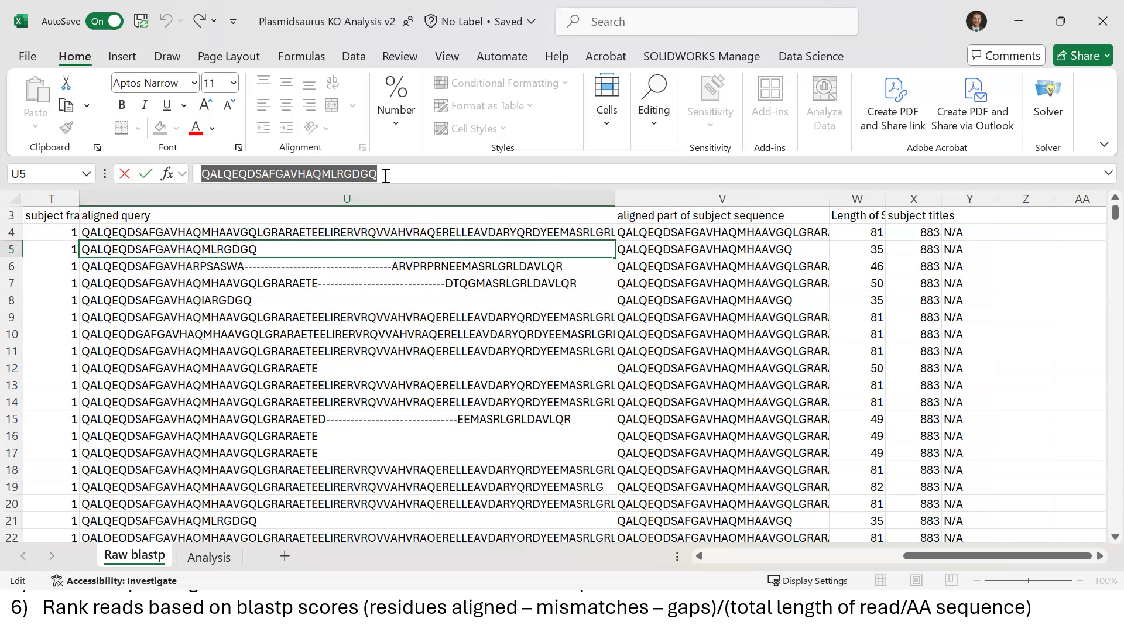
pyautogui.click(671, 245)
pyautogui.press('Right')
pyautogui.press('Up')
pyautogui.press('Up')
pyautogui.press('Up')
pyautogui.press('Down')
pyautogui.press('Down')
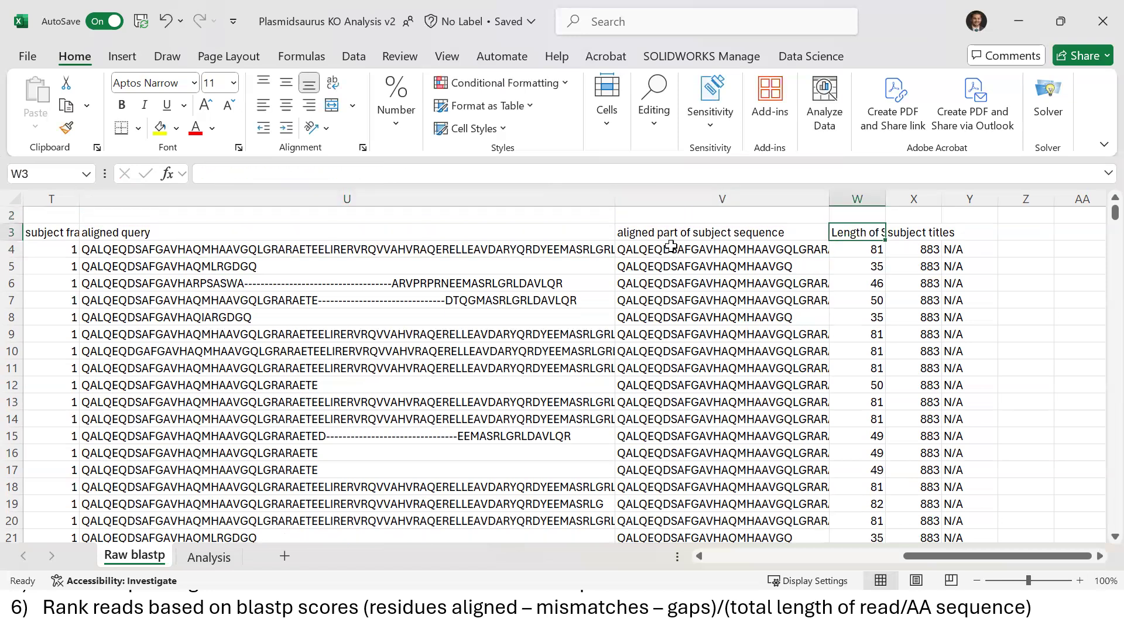
pyautogui.press('Down')
pyautogui.press('Up')
pyautogui.press('Down')
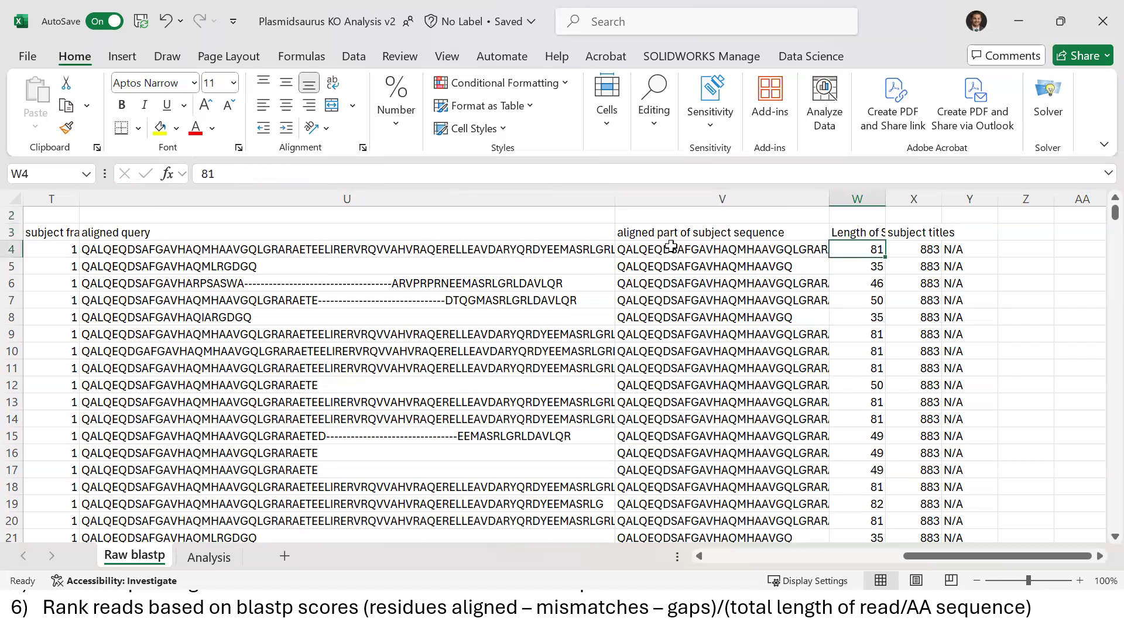
pyautogui.press('Left')
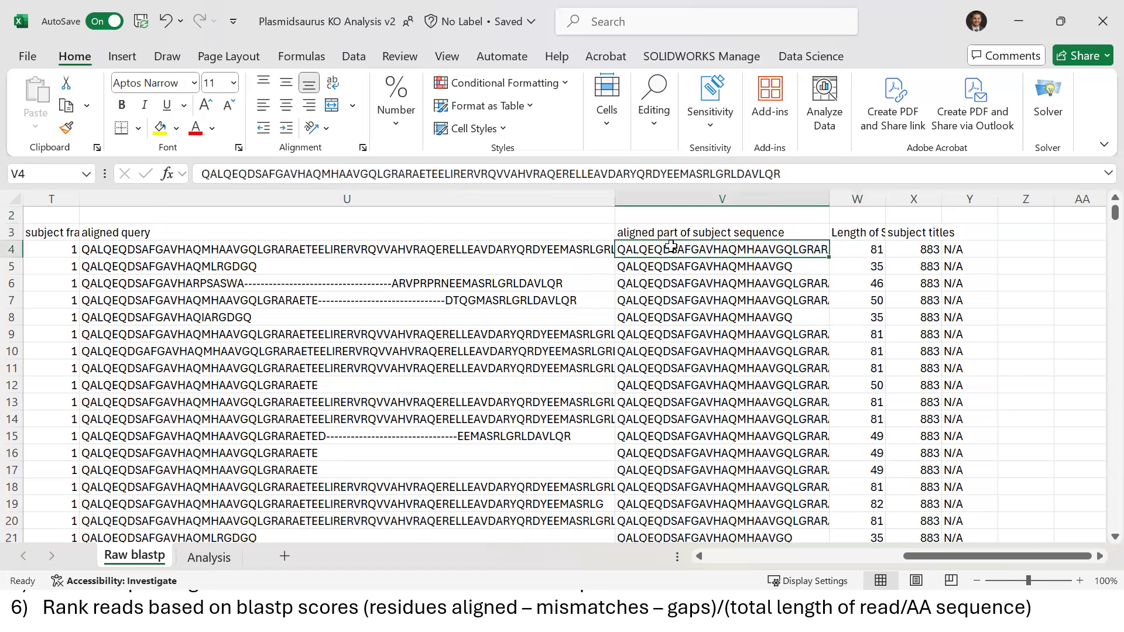
pyautogui.press('Left')
pyautogui.press('Left')
pyautogui.press('Left')
pyautogui.press('Left')
pyautogui.press('Left')
pyautogui.press('Left')
pyautogui.press('Left')
pyautogui.press('Left')
pyautogui.press('Left')
pyautogui.press('Left')
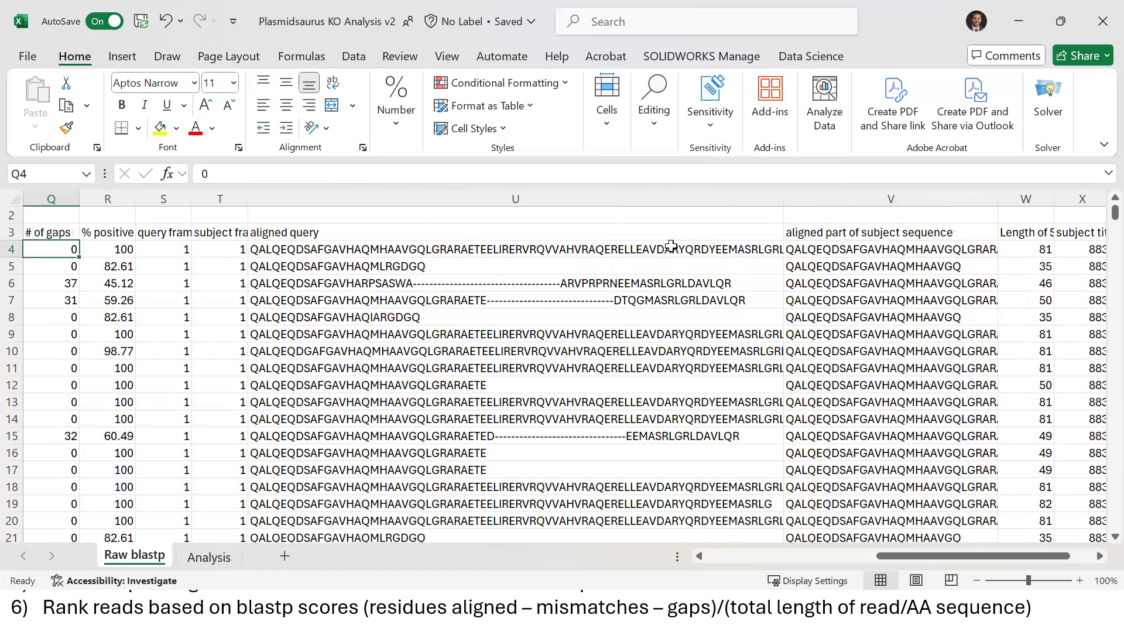
pyautogui.press('Left')
pyautogui.press('Left')
pyautogui.press('Left')
pyautogui.press('Left')
pyautogui.press('Left')
pyautogui.press('Left')
pyautogui.press('Left')
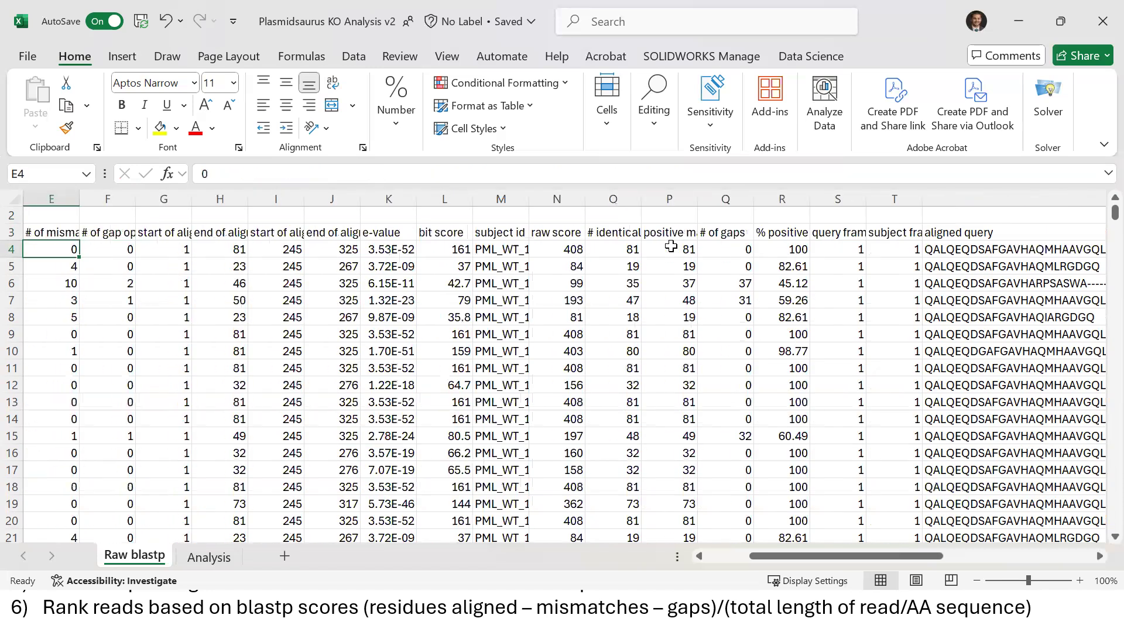
pyautogui.press('Left')
pyautogui.press('Left')
pyautogui.press('Left')
pyautogui.press('Left')
pyautogui.press('Right')
pyautogui.press('Right')
pyautogui.press('Right')
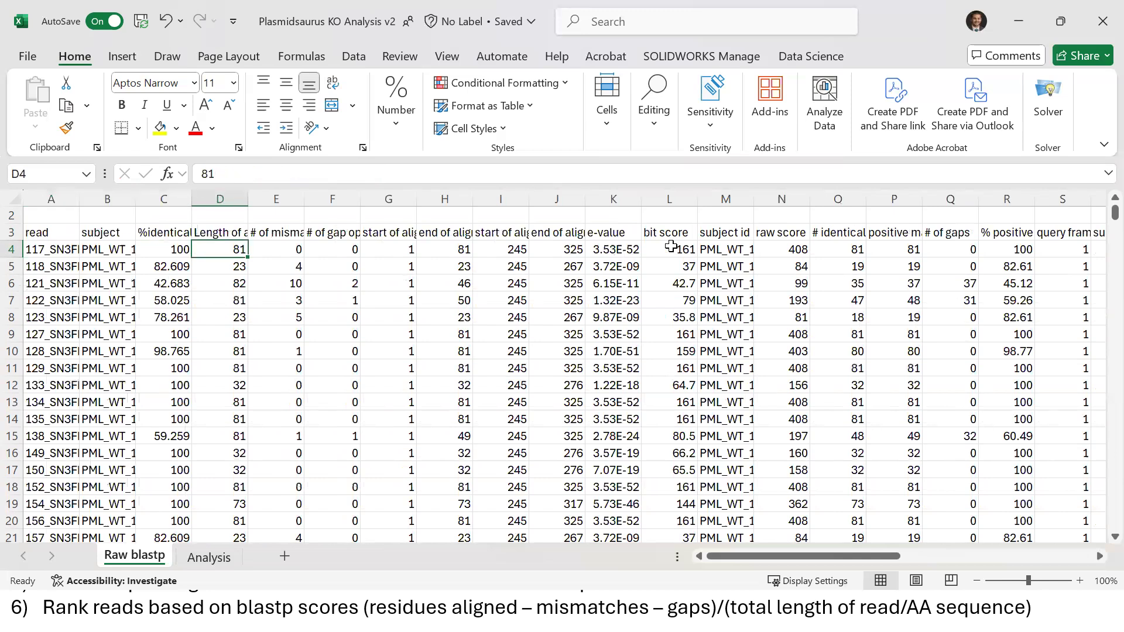
pyautogui.press('Up')
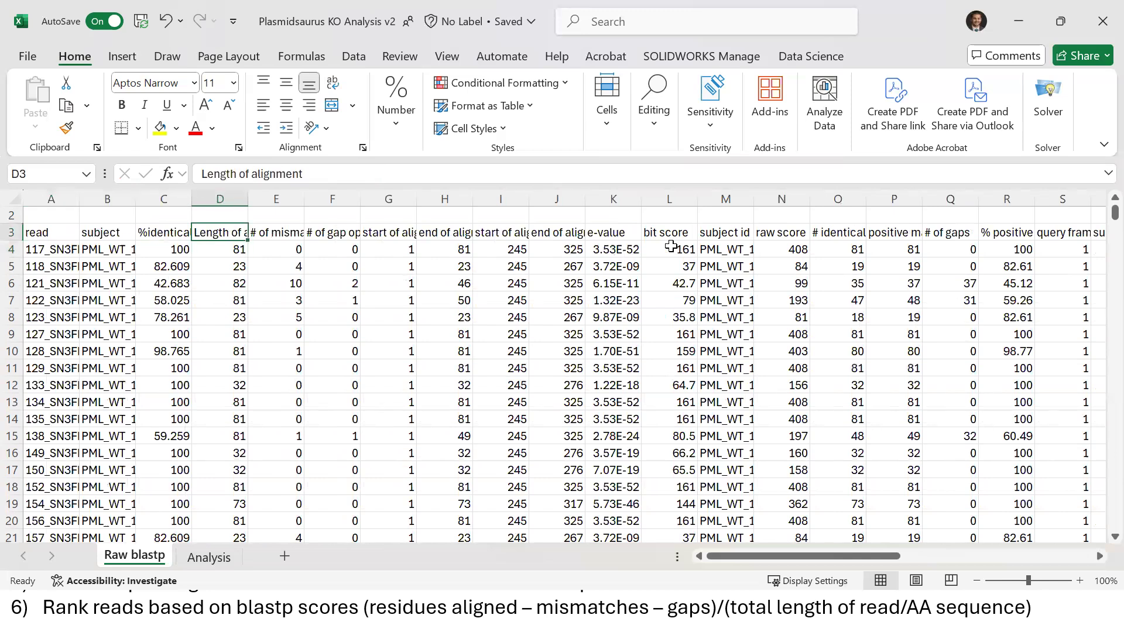
pyautogui.press('Down')
pyautogui.press('Right')
pyautogui.press('Up')
pyautogui.press('Down')
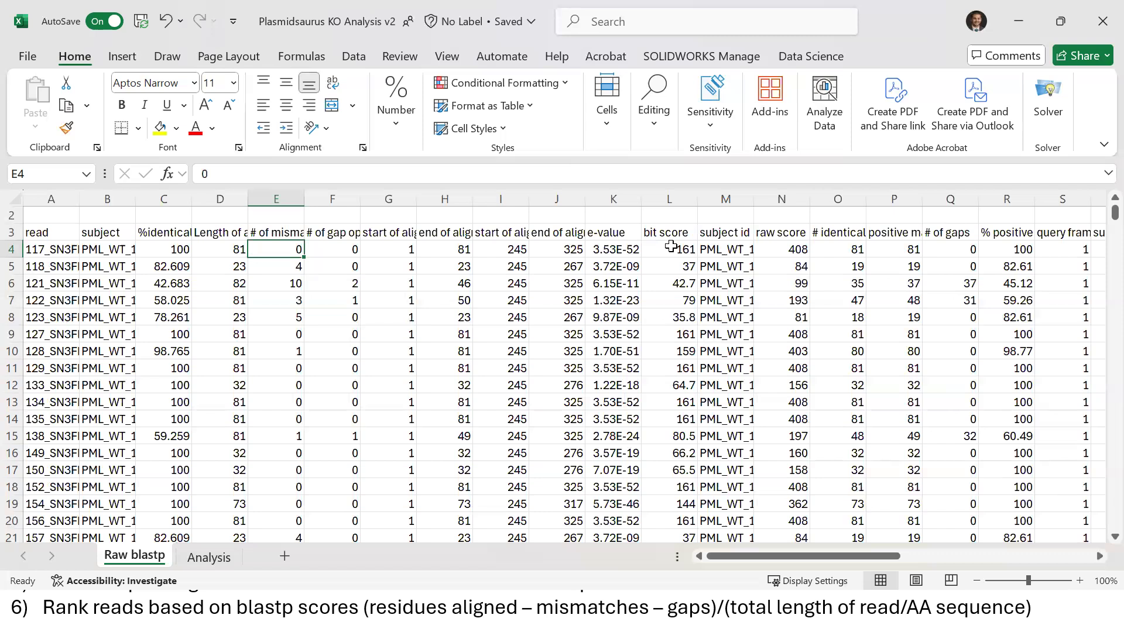
pyautogui.press('Right')
pyautogui.press('Right')
pyautogui.press('Up')
pyautogui.press('Down')
pyautogui.press('Right')
pyautogui.press('Up')
pyautogui.press('Down')
pyautogui.press('Right')
pyautogui.press('Right')
pyautogui.press('Right')
pyautogui.press('Right')
pyautogui.press('Right')
pyautogui.press('Right')
pyautogui.press('Right')
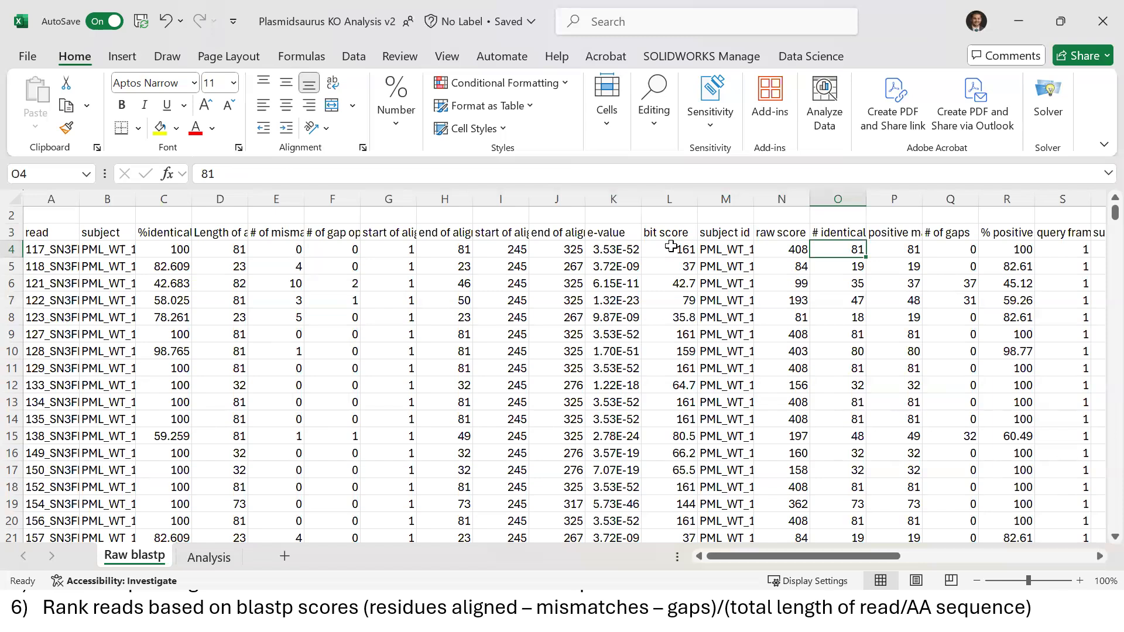
pyautogui.press('Right')
pyautogui.press('Up')
pyautogui.press('Left')
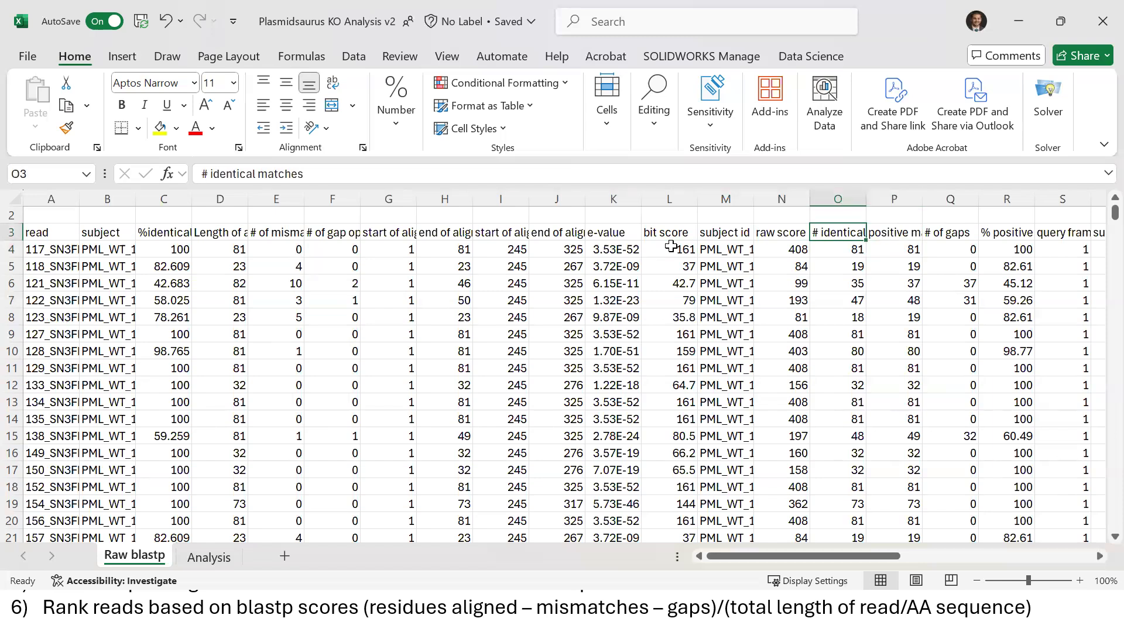
pyautogui.hotkey('shift', 'Down')
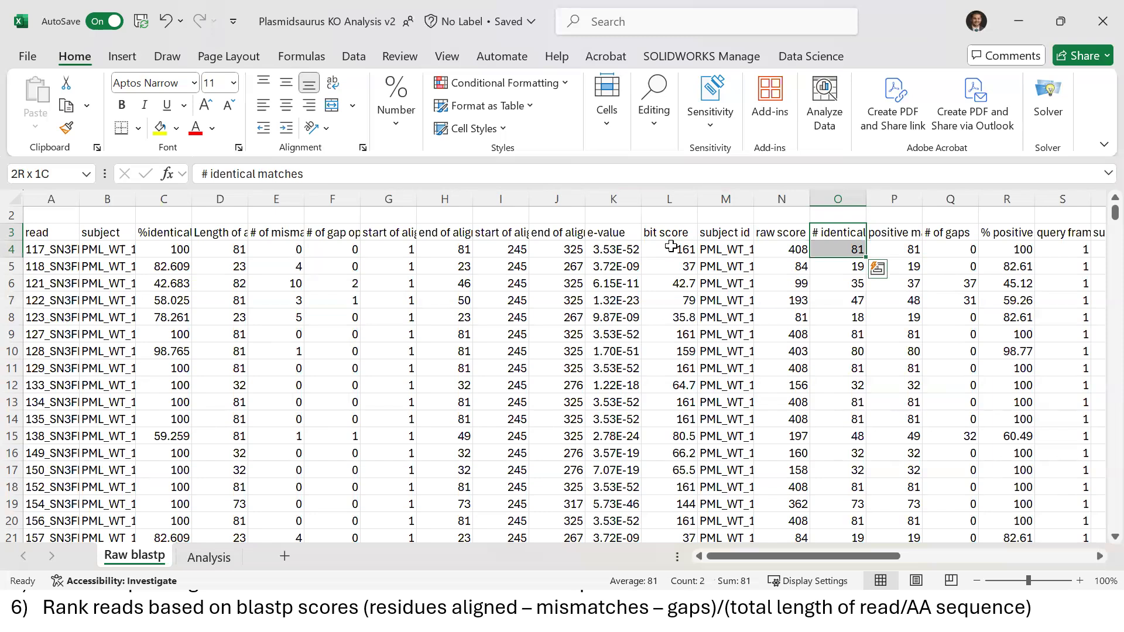
pyautogui.press('Down')
pyautogui.press('Down')
pyautogui.press('Right')
pyautogui.press('Right')
pyautogui.press('Right')
pyautogui.press('Right')
pyautogui.press('Right')
pyautogui.press('Right')
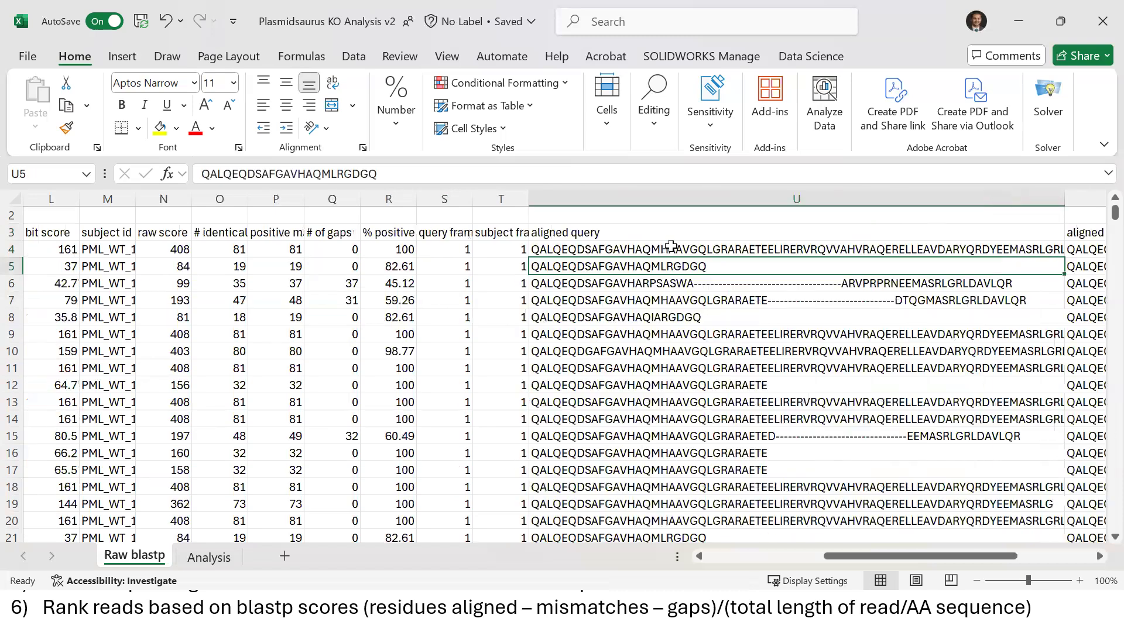
pyautogui.press('Right')
pyautogui.press('Right')
pyautogui.press('Right')
pyautogui.press('Right')
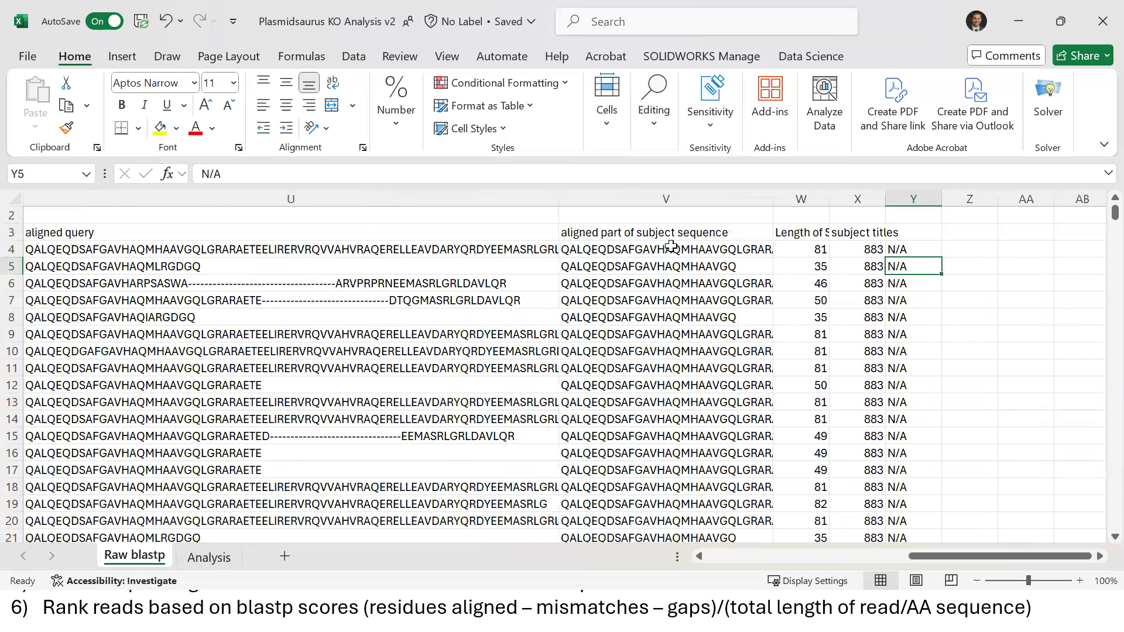
pyautogui.press('Left')
pyautogui.press('Left')
pyautogui.press('Left')
pyautogui.press('Left')
pyautogui.press('Down')
pyautogui.press('Down')
pyautogui.press('Down')
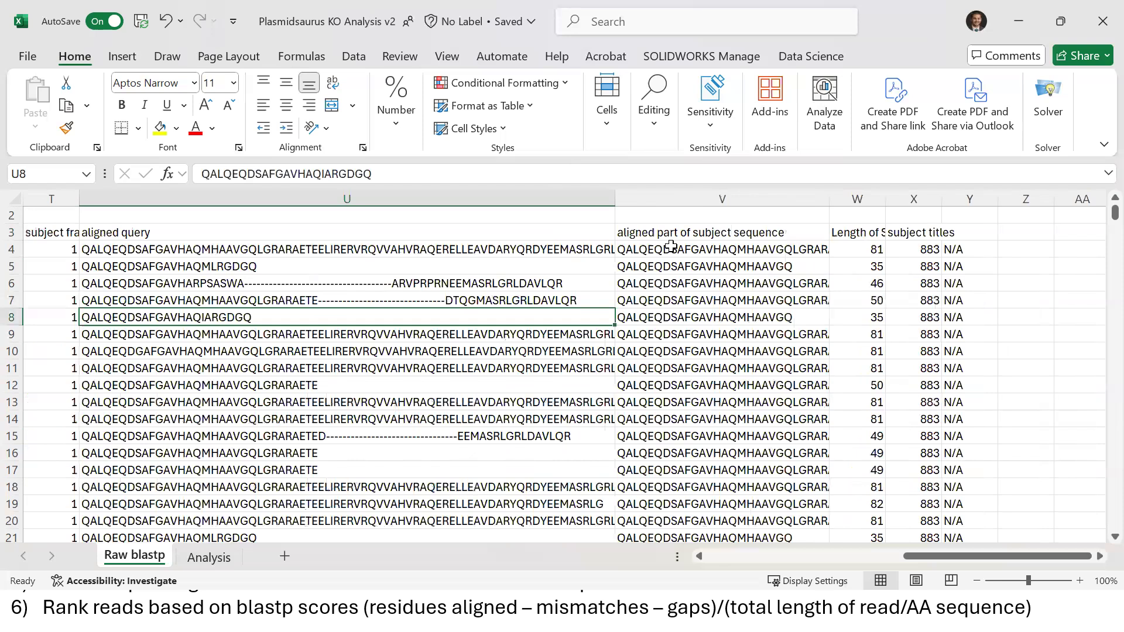
pyautogui.press('Left')
pyautogui.press('Left')
pyautogui.press('Left')
pyautogui.press('Left')
pyautogui.press('Left')
pyautogui.press('Left')
pyautogui.press('Left')
pyautogui.press('Left')
pyautogui.press('Left')
pyautogui.press('Left')
pyautogui.press('Left')
pyautogui.press('Left')
pyautogui.press('Left')
pyautogui.press('Left')
pyautogui.press('Left')
pyautogui.press('Left')
pyautogui.press('Left')
pyautogui.press('Left')
pyautogui.press('Left')
pyautogui.press('Left')
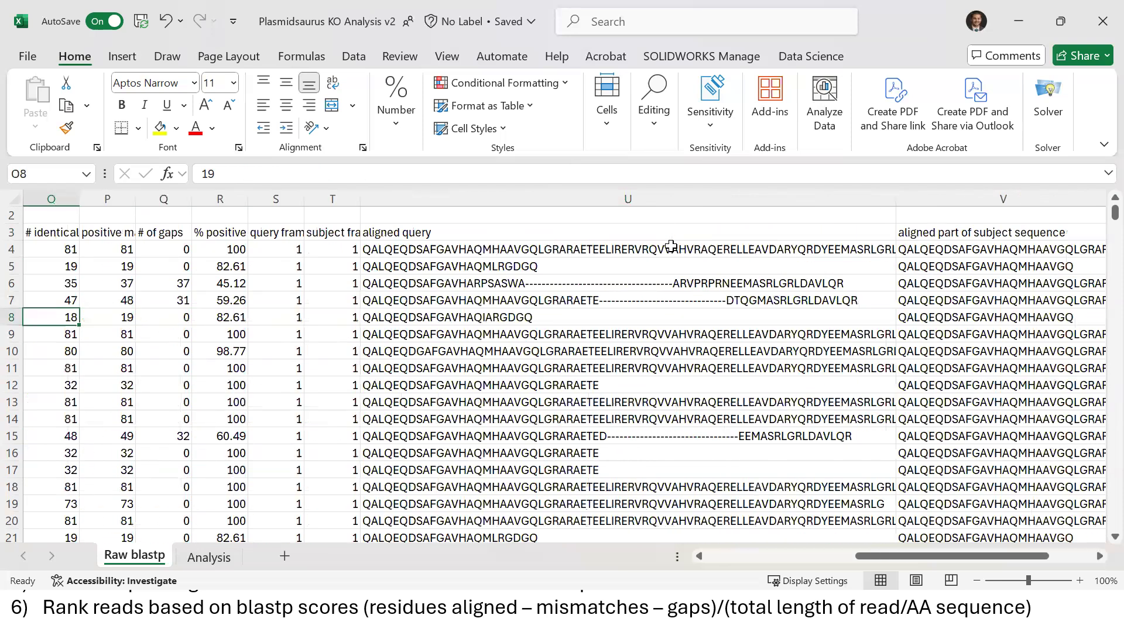
pyautogui.press('Right')
pyautogui.press('Right')
pyautogui.press('Down')
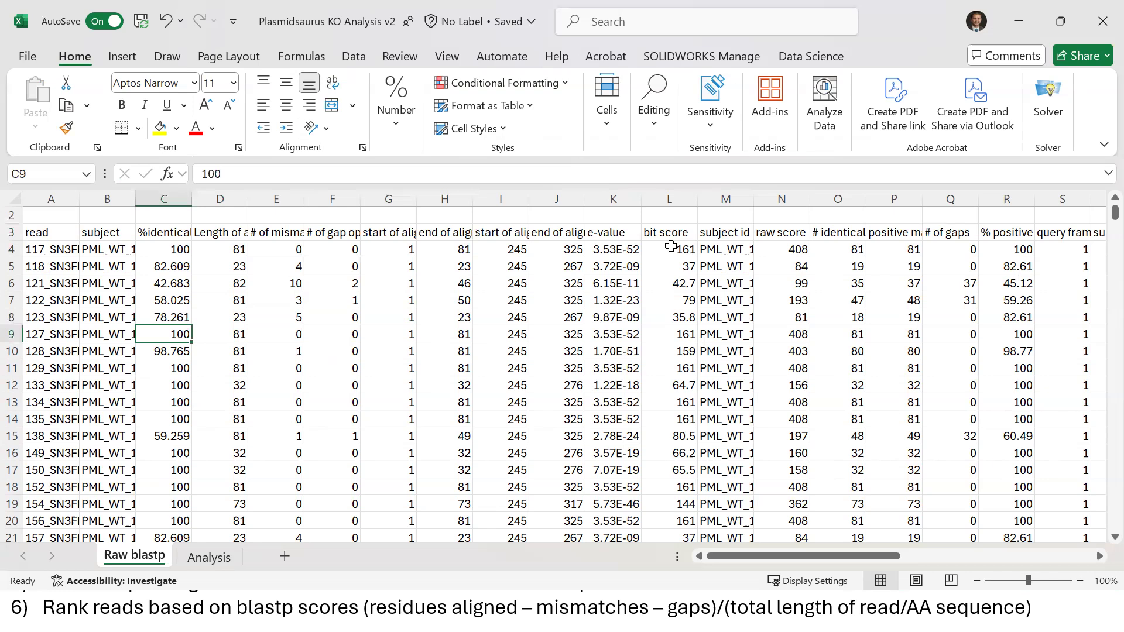
pyautogui.press('Down')
pyautogui.press('Down')
pyautogui.press('Down')
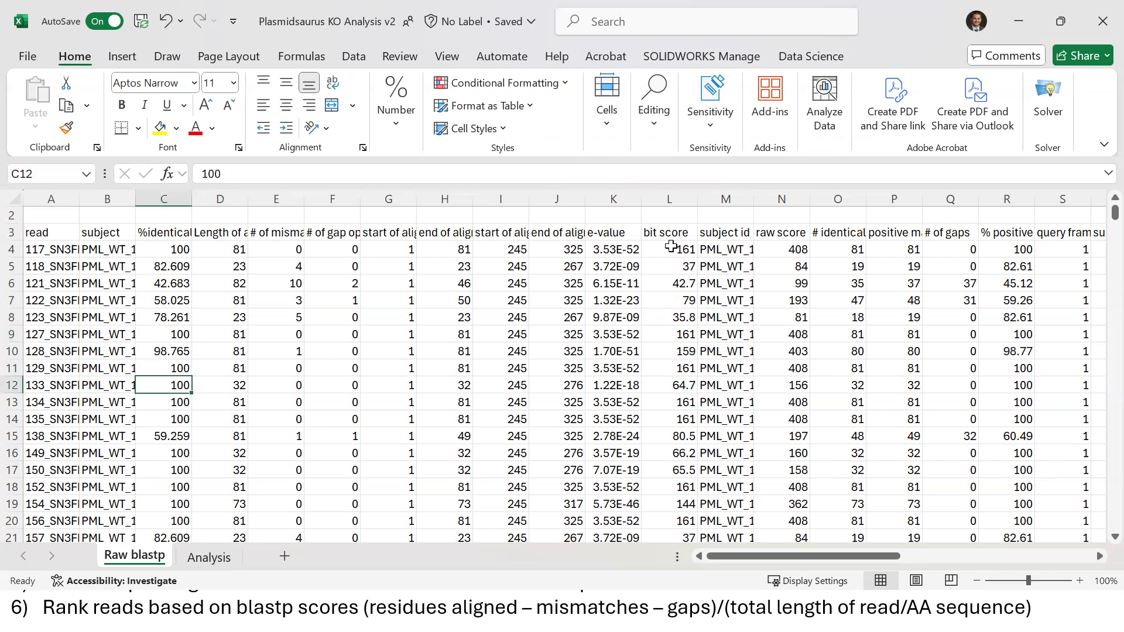
pyautogui.press('Down')
pyautogui.press('Down')
pyautogui.press('Down')
pyautogui.press('Down')
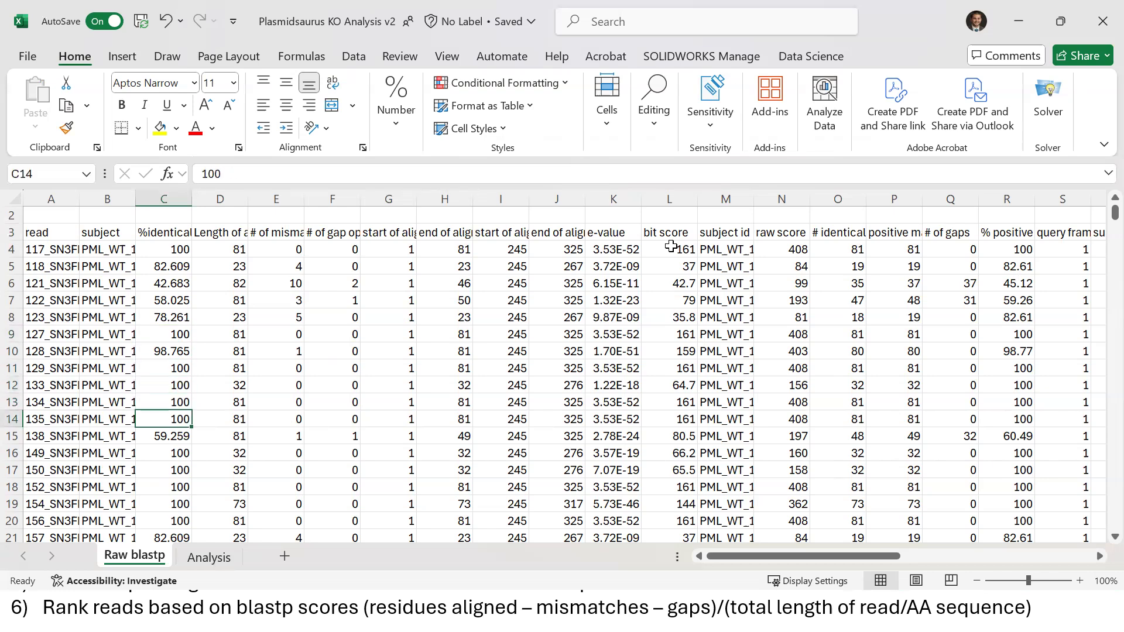
pyautogui.press('Down')
pyautogui.press('Down')
pyautogui.press('Down')
pyautogui.press('Down')
pyautogui.press('Down')
pyautogui.press('Down')
pyautogui.press('Down')
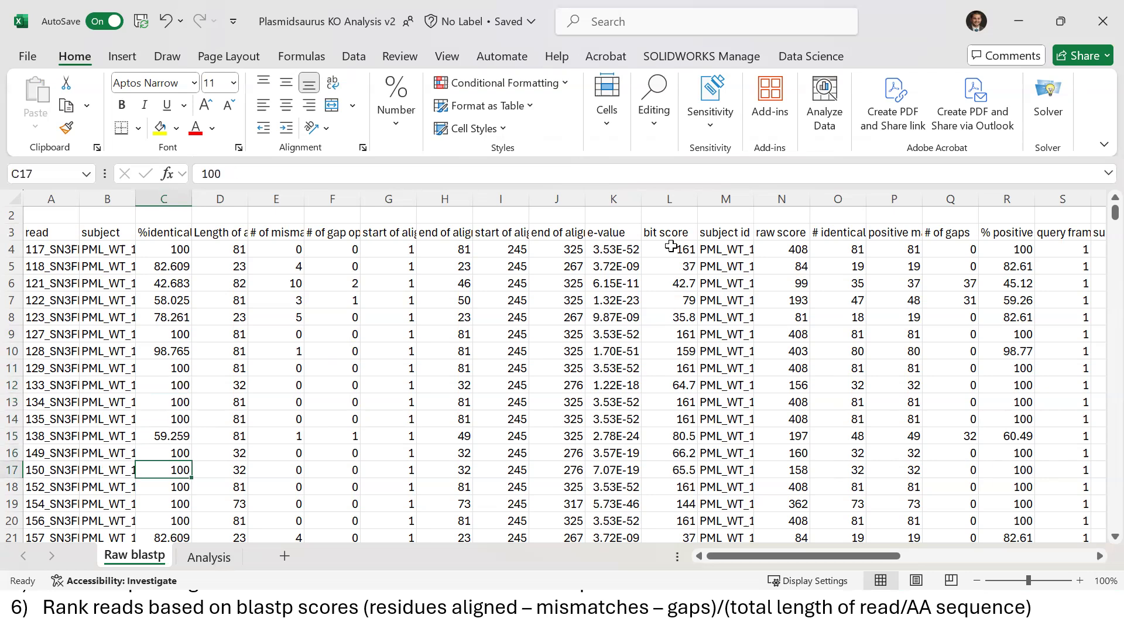
pyautogui.press('Up')
pyautogui.press('Up')
pyautogui.press('Up')
pyautogui.press('Up')
pyautogui.press('Up')
pyautogui.press('Up')
pyautogui.press('Up')
pyautogui.press('Up')
pyautogui.press('Up')
pyautogui.press('Up')
pyautogui.press('Up')
pyautogui.press('Up')
pyautogui.press('Up')
pyautogui.press('Up')
pyautogui.press('Up')
pyautogui.press('Up')
pyautogui.press('Up')
pyautogui.press('Up')
pyautogui.press('Up')
pyautogui.press('Up')
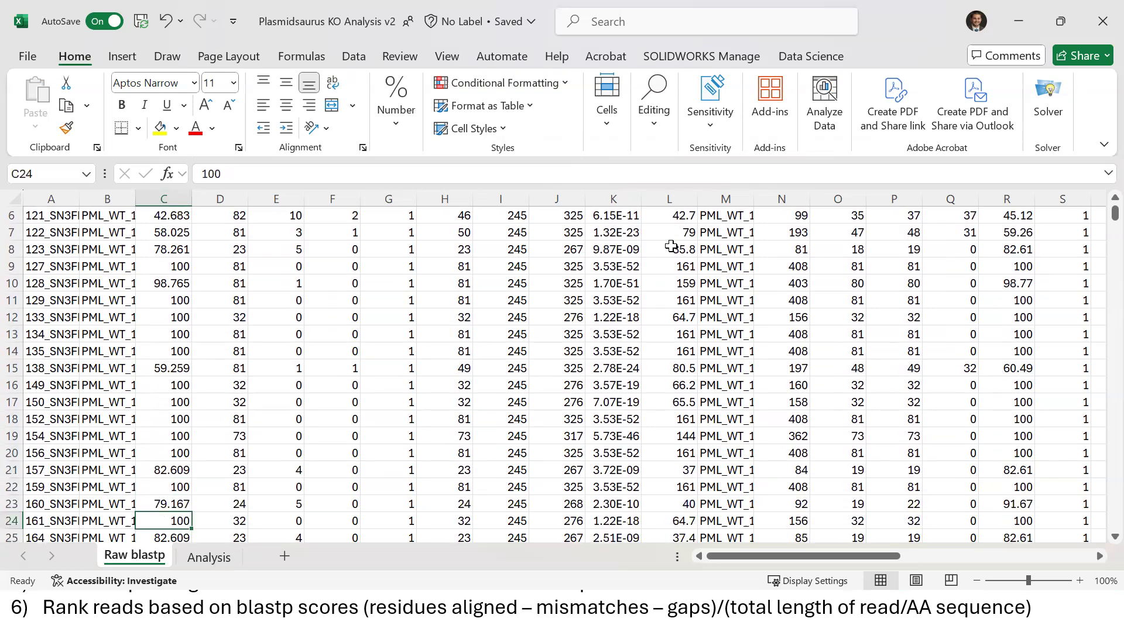
pyautogui.press('Down')
pyautogui.press('Down')
pyautogui.press('Down')
pyautogui.press('Down')
pyautogui.press('Up')
pyautogui.hotkey('shift', 'Up')
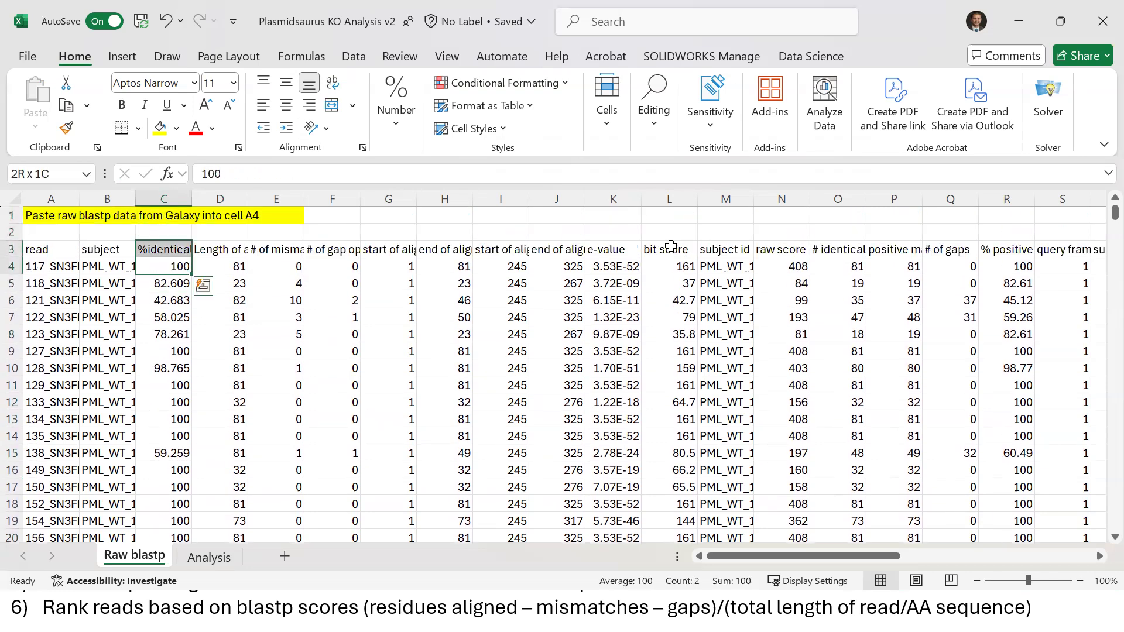
pyautogui.press('Up')
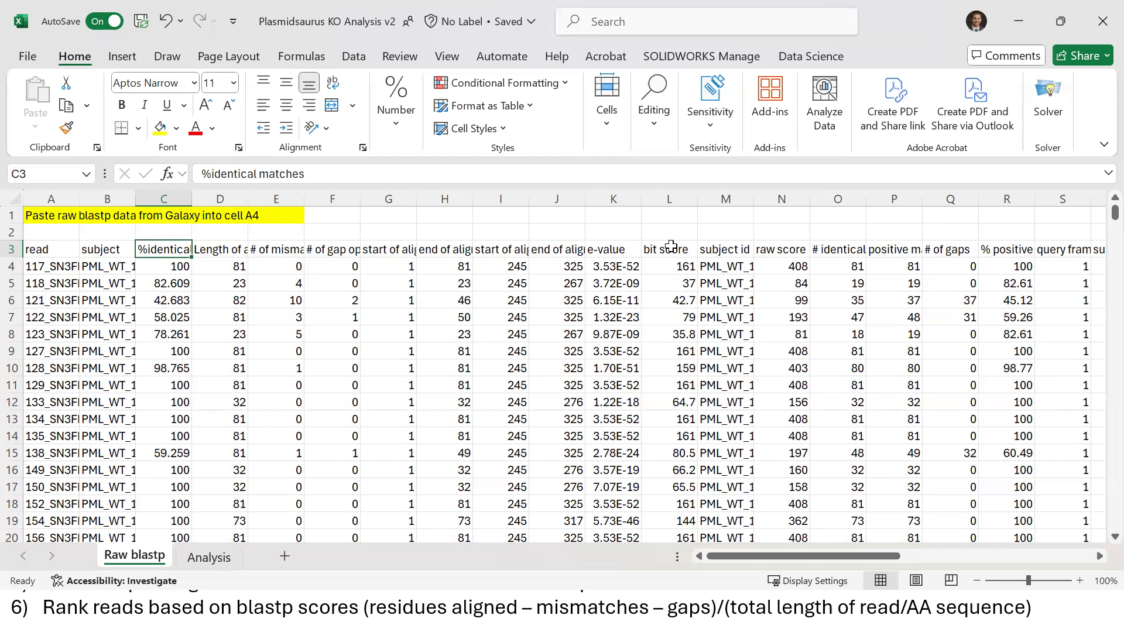
pyautogui.click(197, 564)
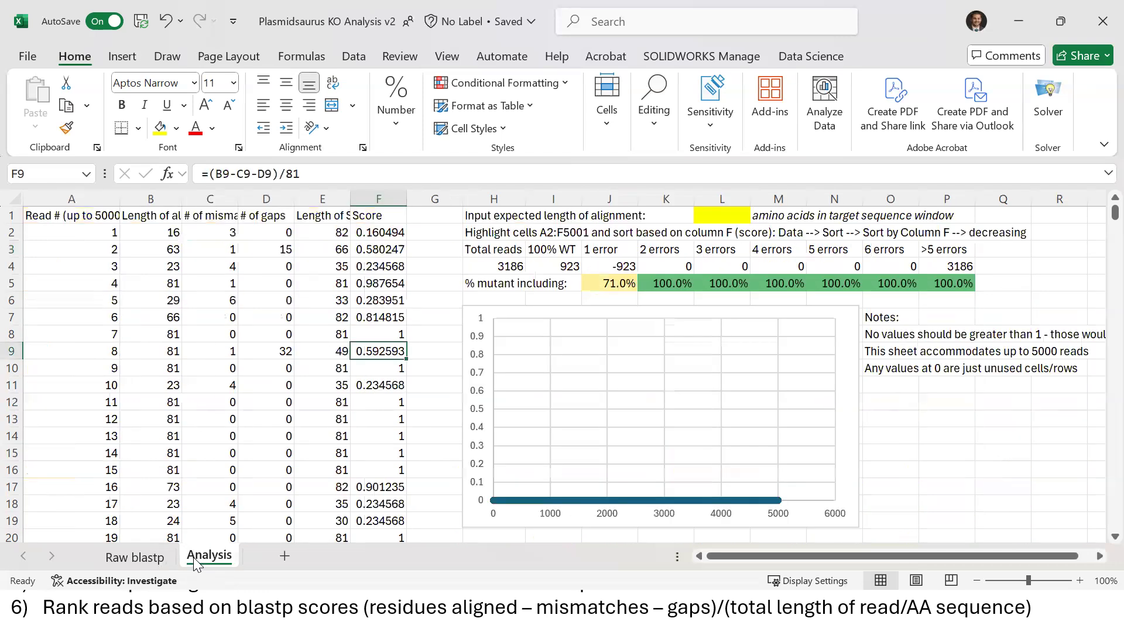
pyautogui.click(70, 233)
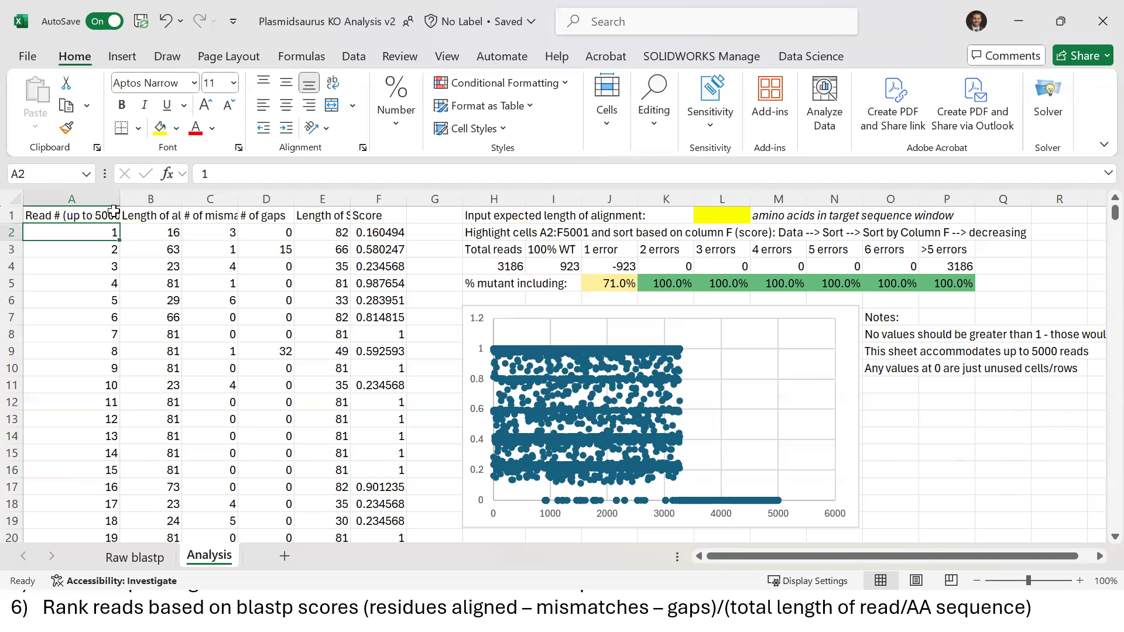
pyautogui.click(138, 214)
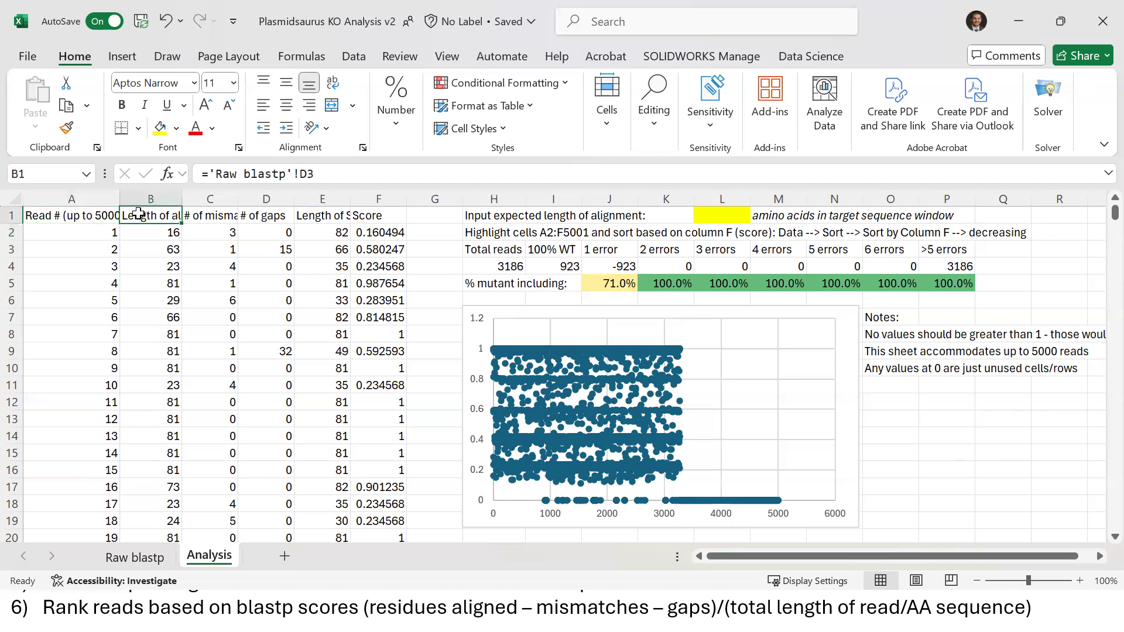
pyautogui.click(199, 216)
pyautogui.click(132, 558)
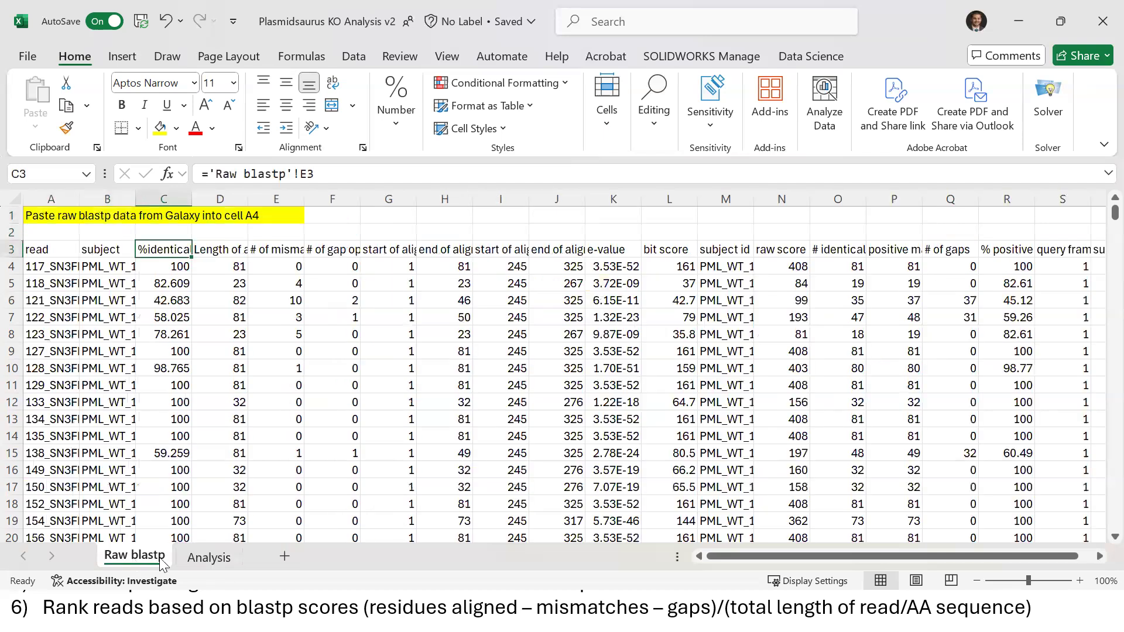
pyautogui.click(209, 555)
pyautogui.click(147, 217)
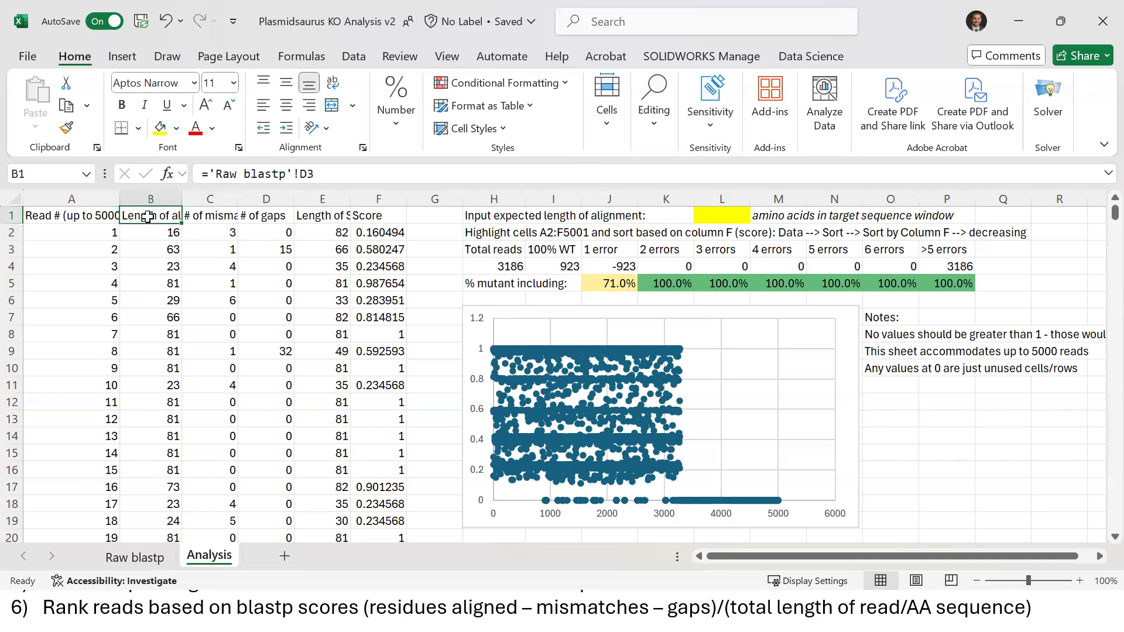
pyautogui.press('Right')
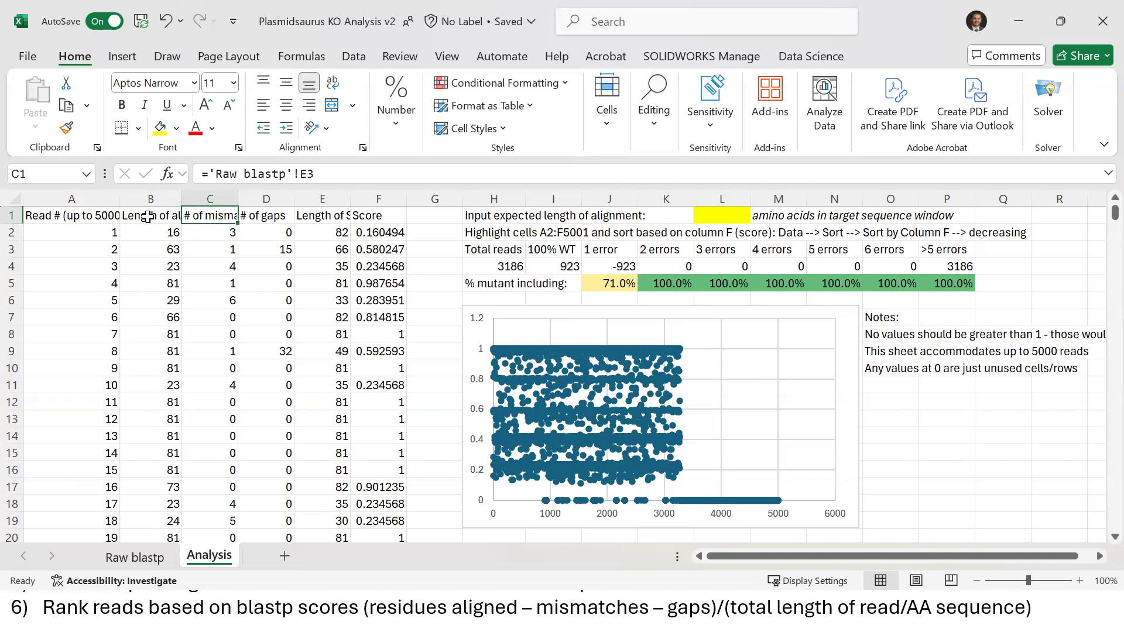
pyautogui.press('Right')
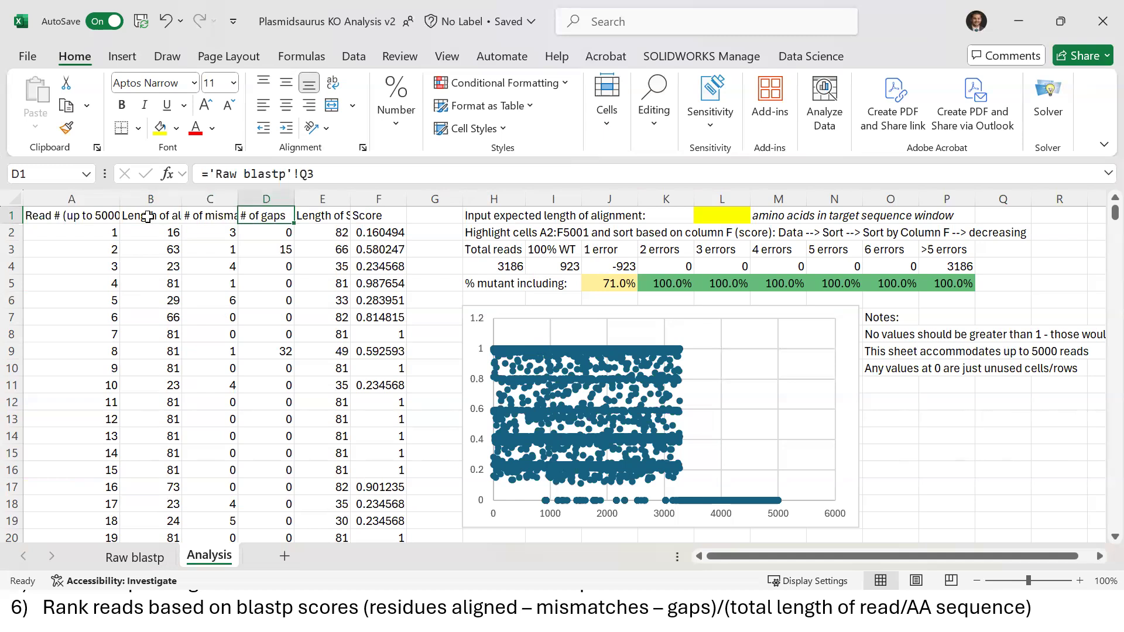
pyautogui.click(134, 558)
pyautogui.click(789, 307)
pyautogui.press('Right')
pyautogui.press('Right')
pyautogui.press('Right')
pyautogui.press('Right')
pyautogui.press('Right')
pyautogui.press('Right')
pyautogui.press('Right')
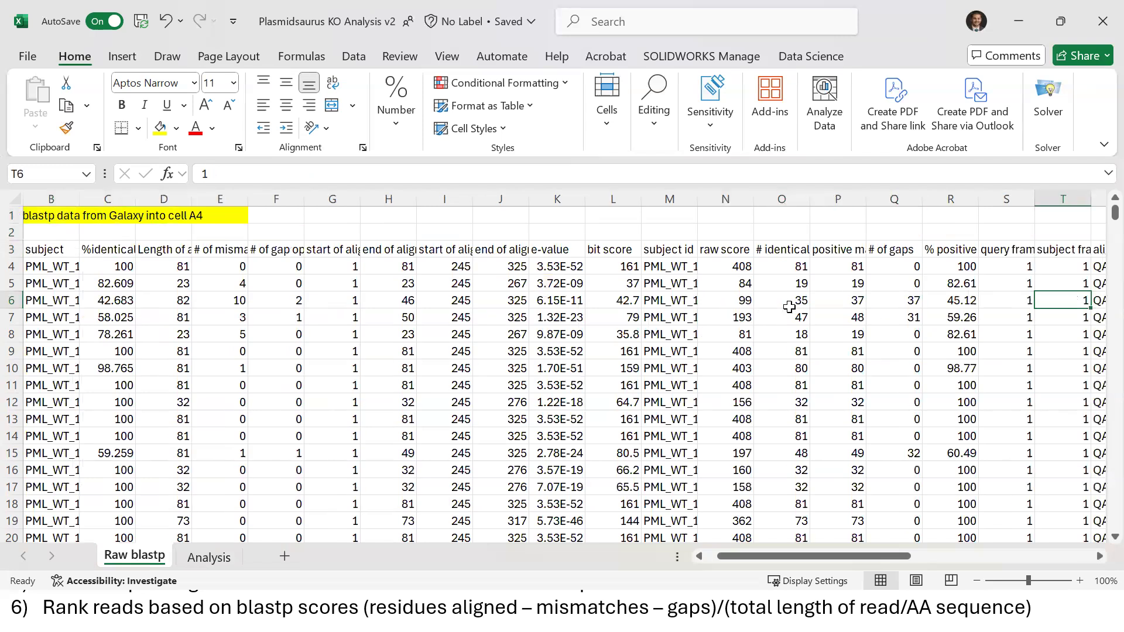
pyautogui.press('Right')
pyautogui.press('Right')
pyautogui.press('Right')
pyautogui.press('Right')
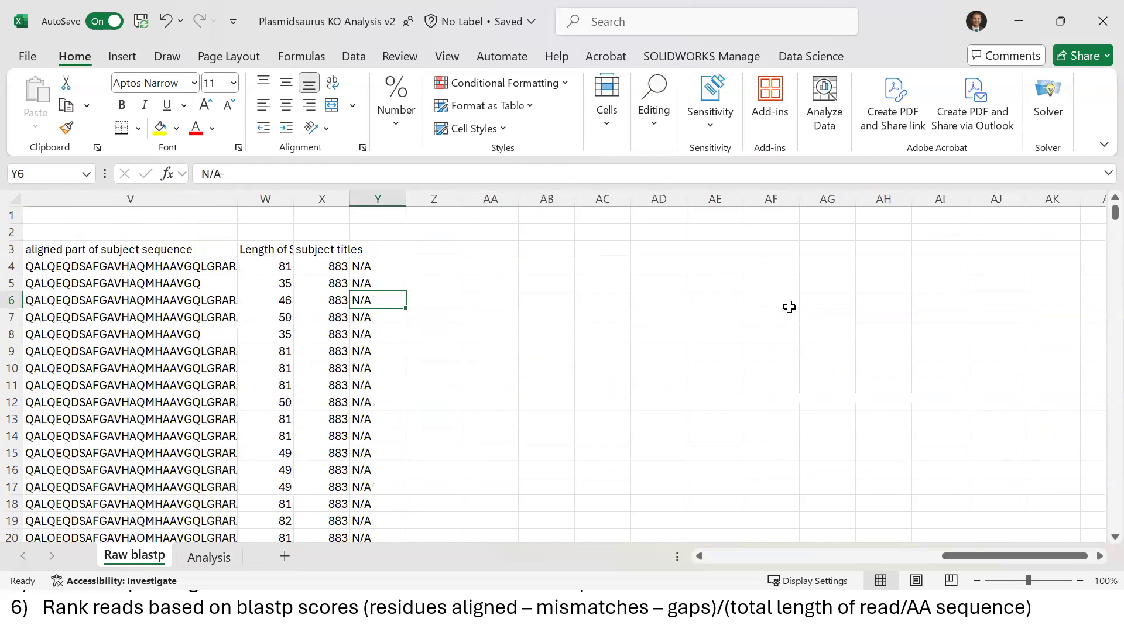
# Inspect the aligned query sequences in column U from row 6 down to row 76
pyautogui.press('Left')
pyautogui.press('Left')
pyautogui.press('Left')
pyautogui.press('Left')
pyautogui.press('Left')
pyautogui.press('Left')
pyautogui.press('Left')
pyautogui.press('Left')
pyautogui.press('Left')
pyautogui.press('Left')
pyautogui.press('Left')
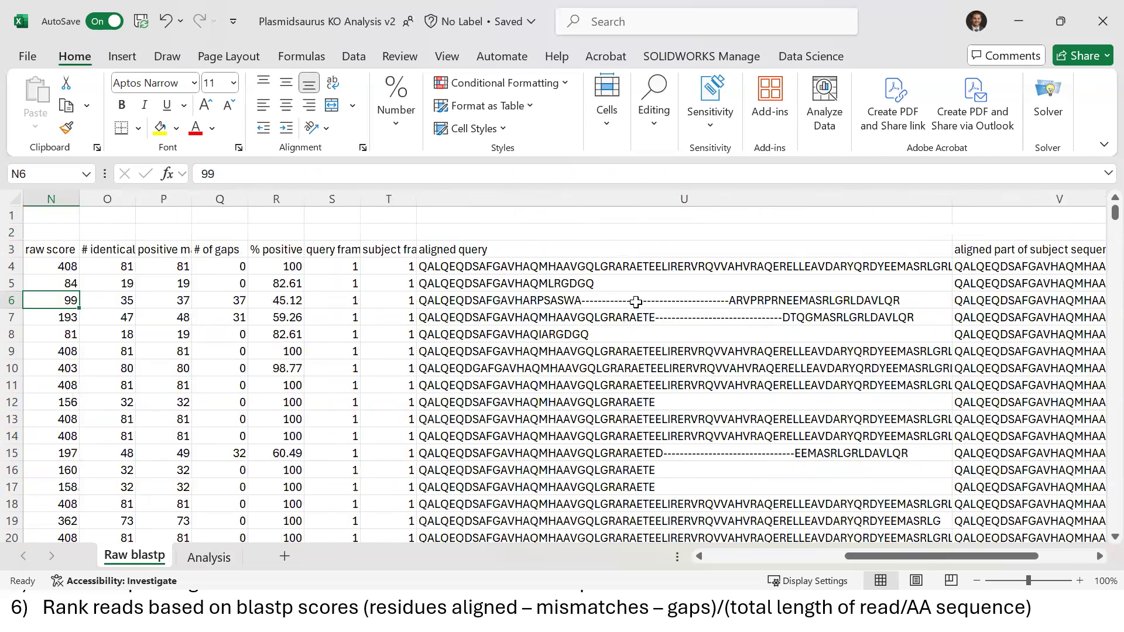
pyautogui.click(596, 299)
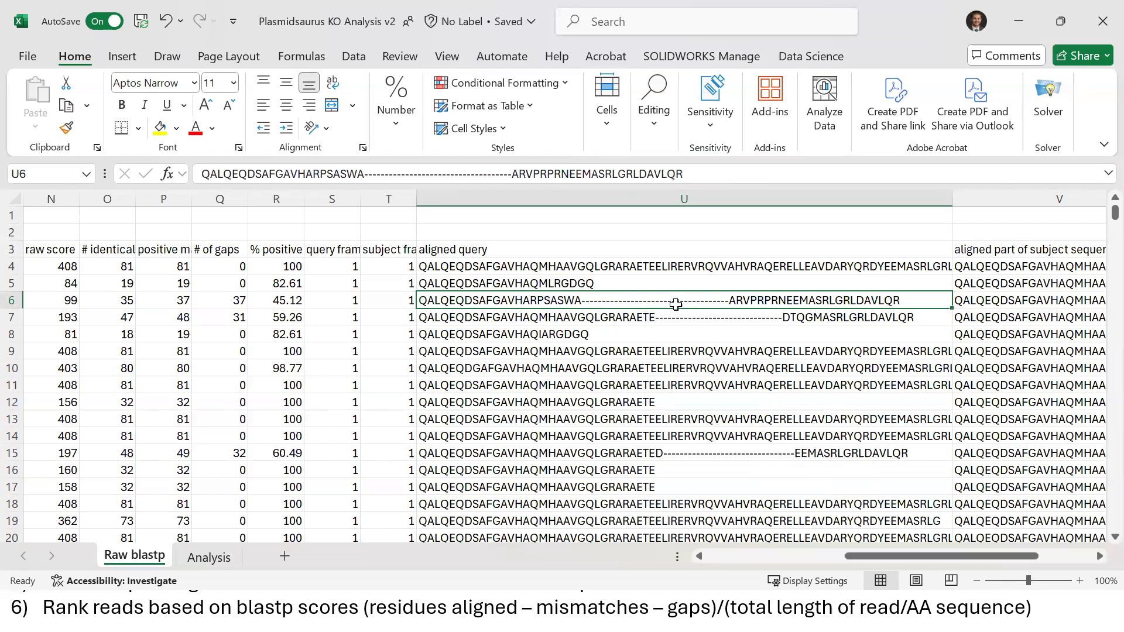
pyautogui.click(511, 431)
pyautogui.press('Down')
pyautogui.press('Down')
pyautogui.press('Down')
pyautogui.press('Down')
pyautogui.press('Down')
pyautogui.press('Down')
pyautogui.press('Down')
pyautogui.press('Down')
pyautogui.press('Down')
pyautogui.press('Down')
pyautogui.press('Down')
pyautogui.press('Down')
pyautogui.press('Down')
pyautogui.press('Down')
pyautogui.press('Down')
pyautogui.press('Down')
pyautogui.press('Down')
pyautogui.press('Down')
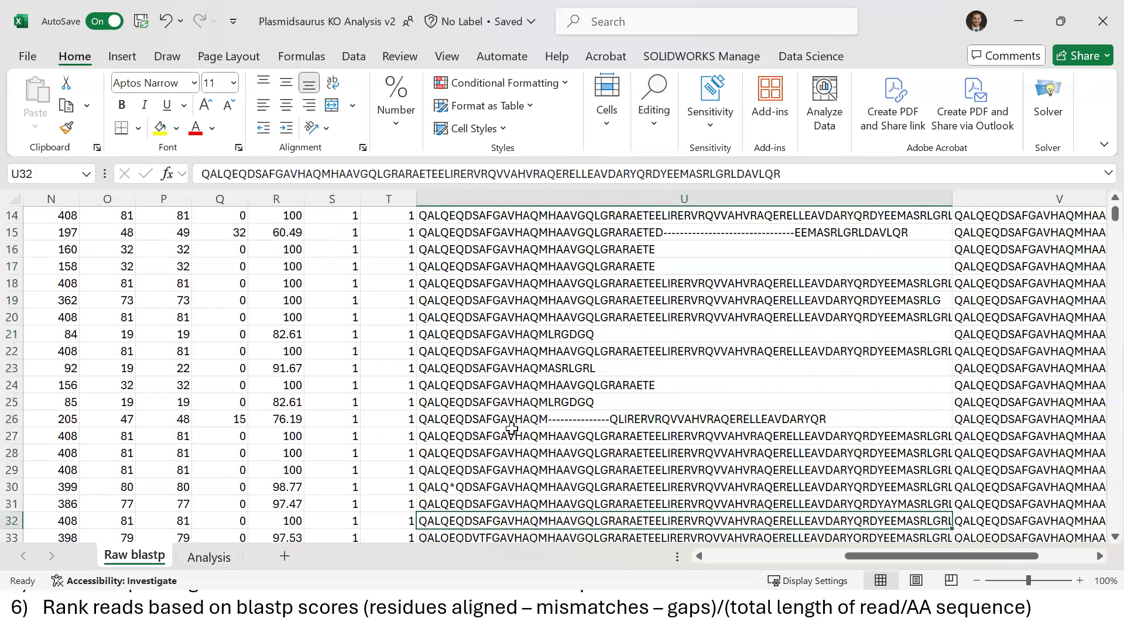
pyautogui.press('Down')
pyautogui.press('Down')
pyautogui.press('Down')
pyautogui.press('Down')
pyautogui.press('Down')
pyautogui.press('Down')
pyautogui.press('Down')
pyautogui.press('Down')
pyautogui.press('Down')
pyautogui.press('Down')
pyautogui.press('Down')
pyautogui.press('Down')
pyautogui.press('Down')
pyautogui.press('Down')
pyautogui.press('Down')
pyautogui.press('Down')
pyautogui.press('Down')
pyautogui.press('Down')
pyautogui.press('Down')
pyautogui.press('Down')
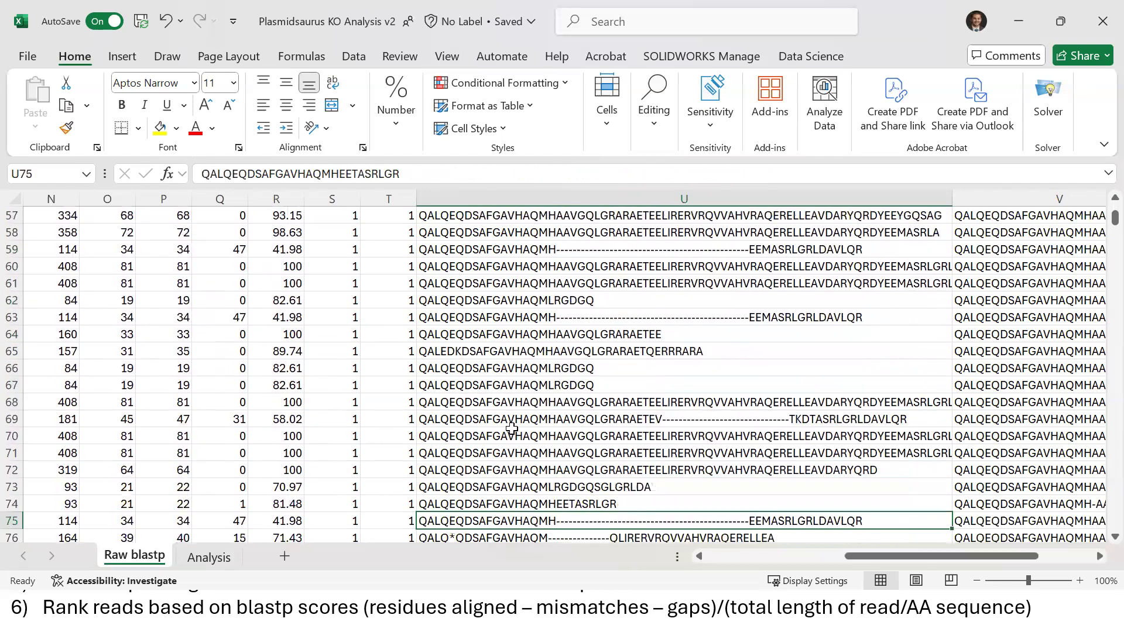
pyautogui.press('Down')
pyautogui.press('Down')
pyautogui.press('Down')
pyautogui.press('Down')
pyautogui.press('Down')
pyautogui.press('Down')
pyautogui.press('Down')
pyautogui.press('Down')
pyautogui.press('Down')
pyautogui.press('Down')
pyautogui.press('Down')
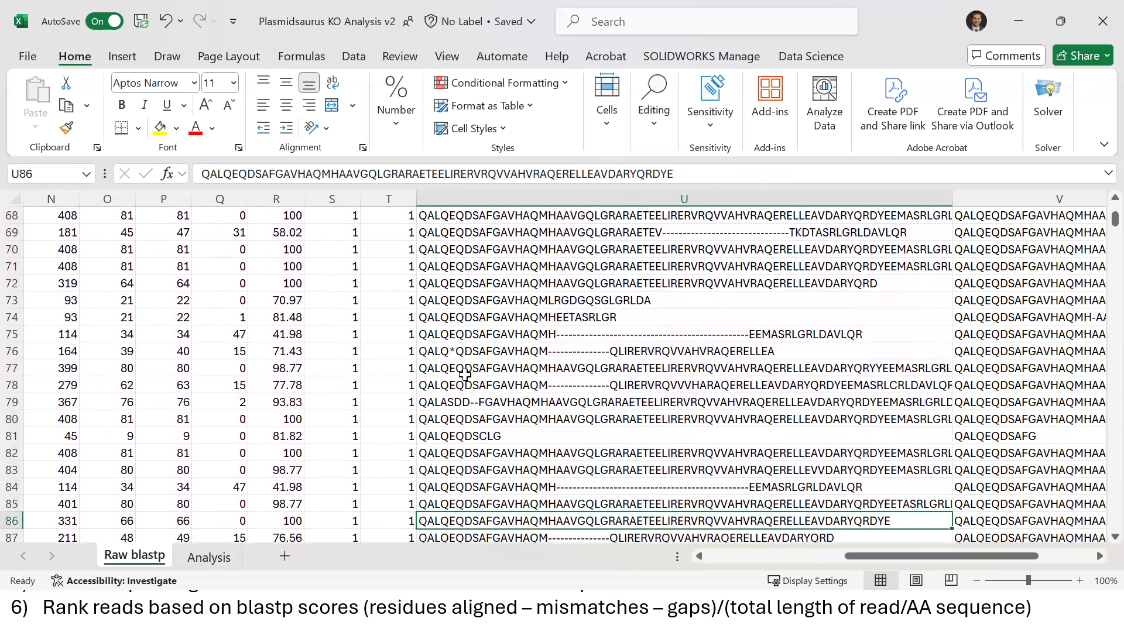
pyautogui.click(456, 355)
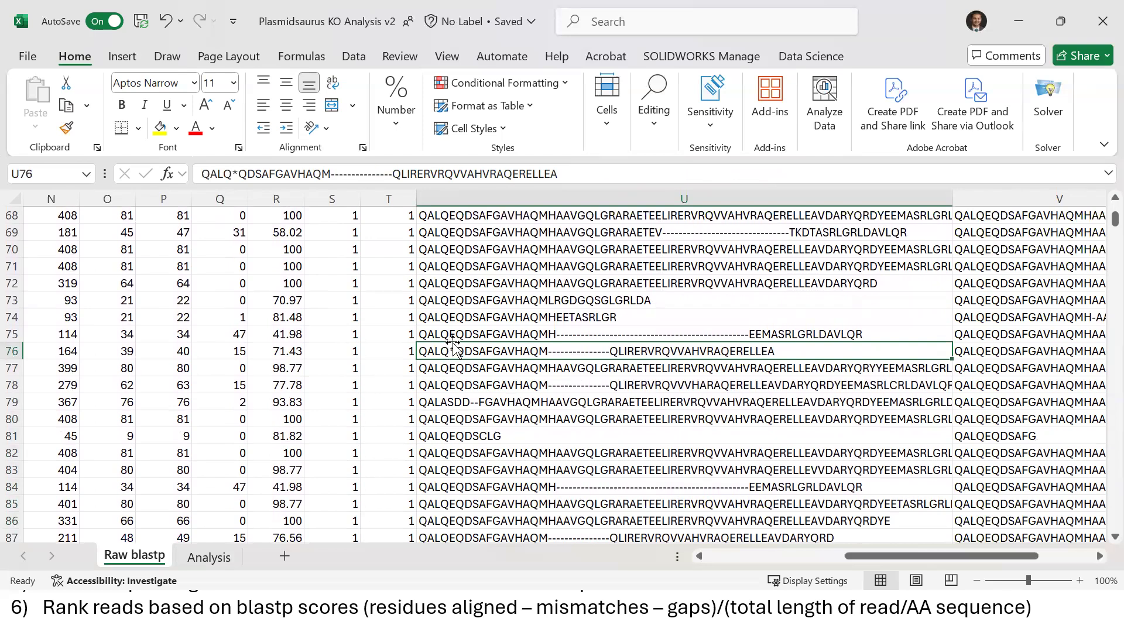
# Step through more aligned queries and examine the gapped alignment in row 283
pyautogui.press('Down')
pyautogui.press('Down')
pyautogui.press('Down')
pyautogui.press('Down')
pyautogui.press('Down')
pyautogui.press('Down')
pyautogui.press('Down')
pyautogui.press('Down')
pyautogui.press('Down')
pyautogui.press('Down')
pyautogui.press('Down')
pyautogui.press('Down')
pyautogui.press('Down')
pyautogui.press('Down')
pyautogui.press('Down')
pyautogui.press('Down')
pyautogui.press('Down')
pyautogui.press('Down')
pyautogui.press('Down')
pyautogui.press('Down')
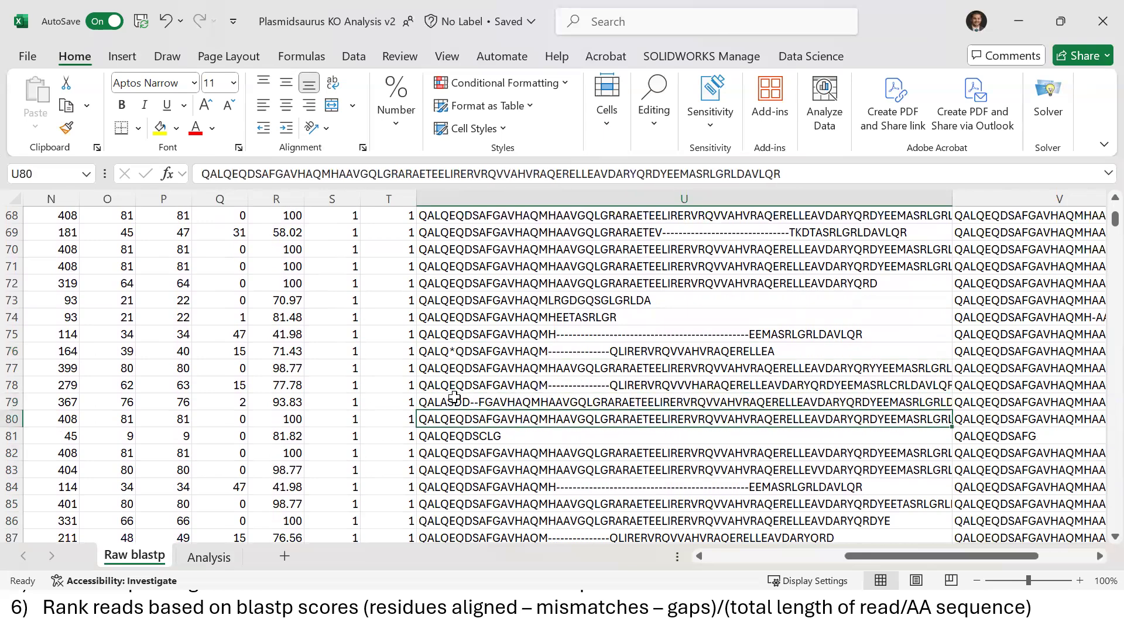
pyautogui.press('Down')
pyautogui.press('Down')
pyautogui.press('Down')
pyautogui.press('Down')
pyautogui.press('Down')
pyautogui.press('Down')
pyautogui.press('Down')
pyautogui.press('Down')
pyautogui.press('Down')
pyautogui.press('Down')
pyautogui.press('Down')
pyautogui.press('Down')
pyautogui.press('Down')
pyautogui.press('Down')
pyautogui.press('Down')
pyautogui.press('Down')
pyautogui.press('Down')
pyautogui.press('Down')
pyautogui.press('Down')
pyautogui.press('Down')
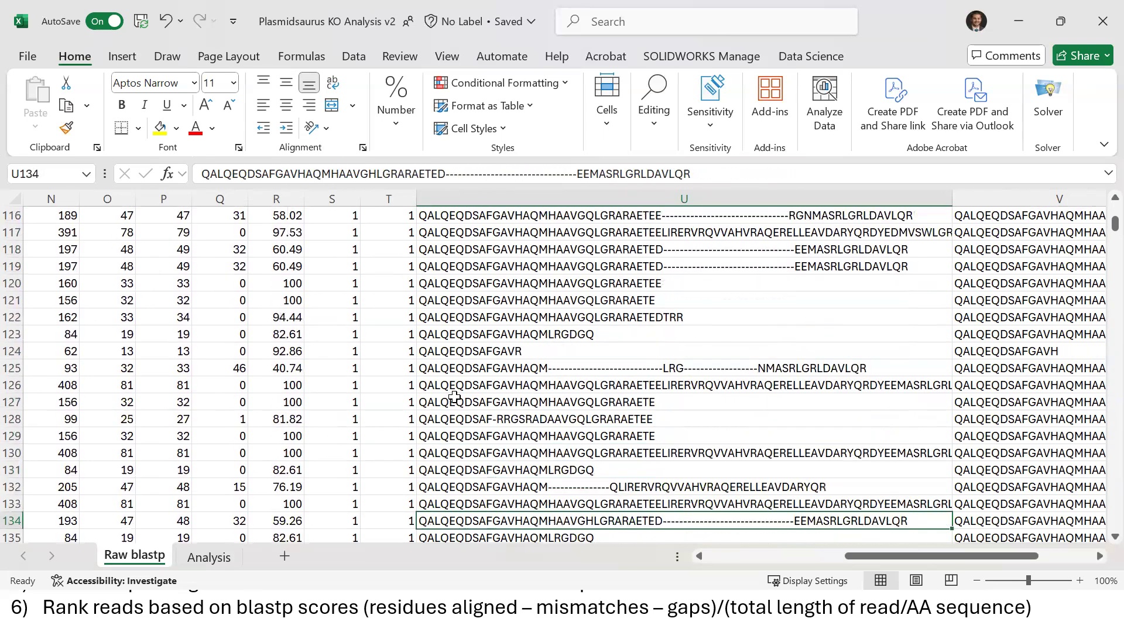
pyautogui.press('Down')
pyautogui.press('Down')
pyautogui.press('Down')
pyautogui.press('Down')
pyautogui.press('Down')
pyautogui.press('Down')
pyautogui.press('Down')
pyautogui.press('Down')
pyautogui.press('Down')
pyautogui.press('Down')
pyautogui.press('Down')
pyautogui.press('Down')
pyautogui.press('Down')
pyautogui.press('Down')
pyautogui.press('Down')
pyautogui.press('Down')
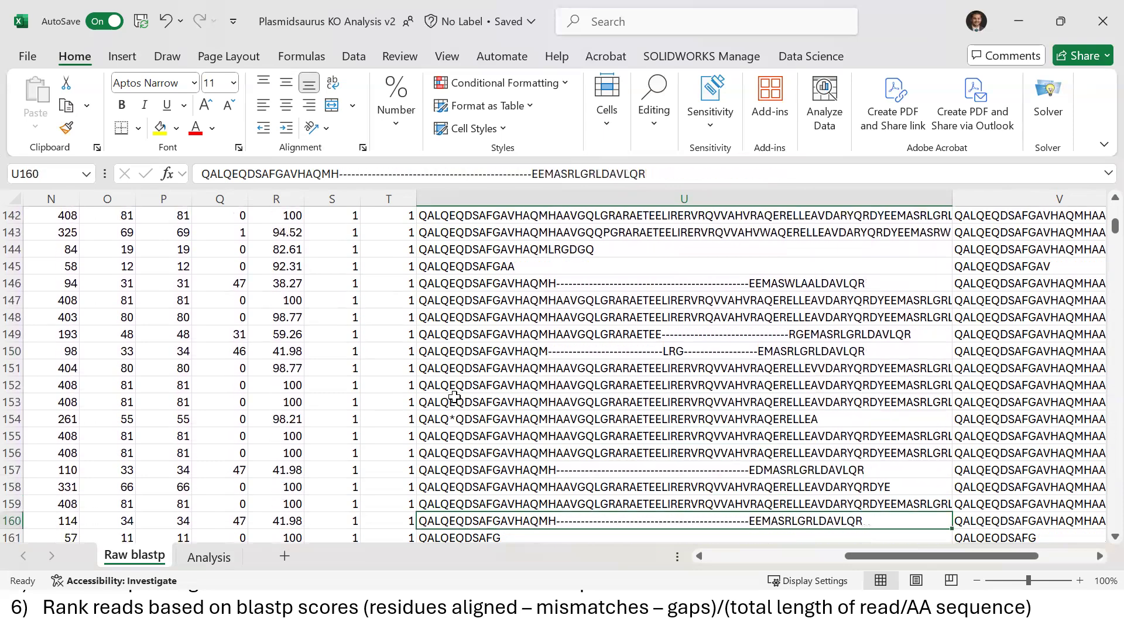
pyautogui.press('Down')
pyautogui.press('Down')
pyautogui.press('Down')
pyautogui.press('Down')
pyautogui.press('Down')
pyautogui.press('Down')
pyautogui.press('Down')
pyautogui.press('Down')
pyautogui.press('Down')
pyautogui.press('Down')
pyautogui.press('Down')
pyautogui.press('Down')
pyautogui.press('Down')
pyautogui.press('Down')
pyautogui.press('Down')
pyautogui.press('Down')
pyautogui.press('Down')
pyautogui.press('Down')
pyautogui.press('Down')
pyautogui.press('Down')
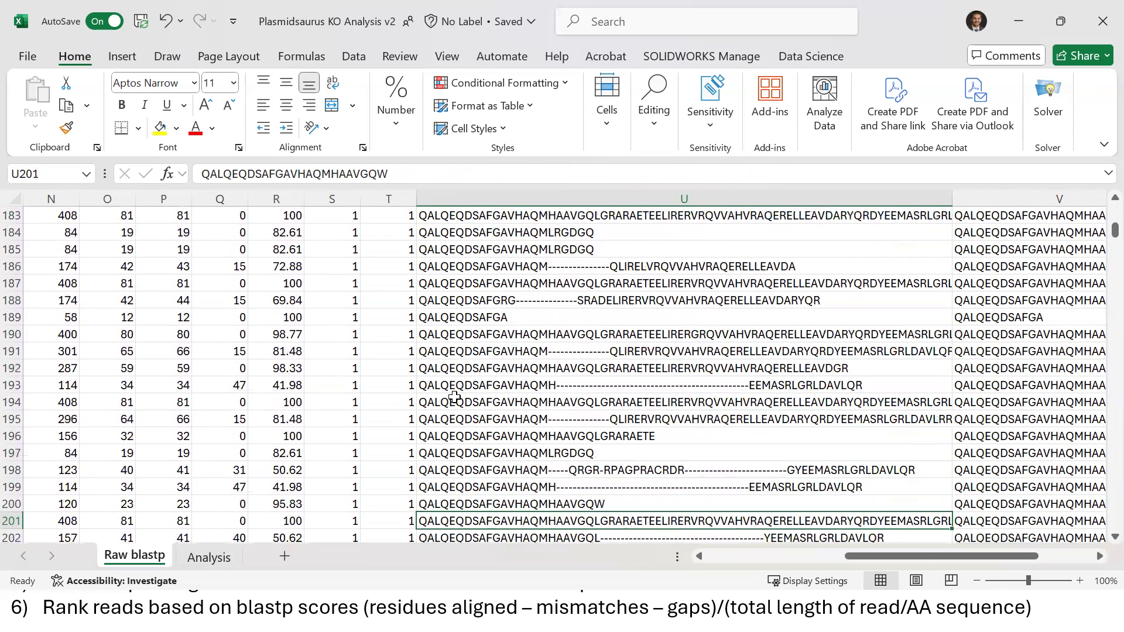
pyautogui.press('Down')
pyautogui.press('Down')
pyautogui.press('Down')
pyautogui.press('Down')
pyautogui.press('Down')
pyautogui.press('Down')
pyautogui.press('Down')
pyautogui.press('Down')
pyautogui.press('Down')
pyautogui.press('Down')
pyautogui.press('Down')
pyautogui.press('Down')
pyautogui.press('Down')
pyautogui.press('Down')
pyautogui.press('Down')
pyautogui.press('Down')
pyautogui.press('Down')
pyautogui.press('Down')
pyautogui.press('Down')
pyautogui.press('Down')
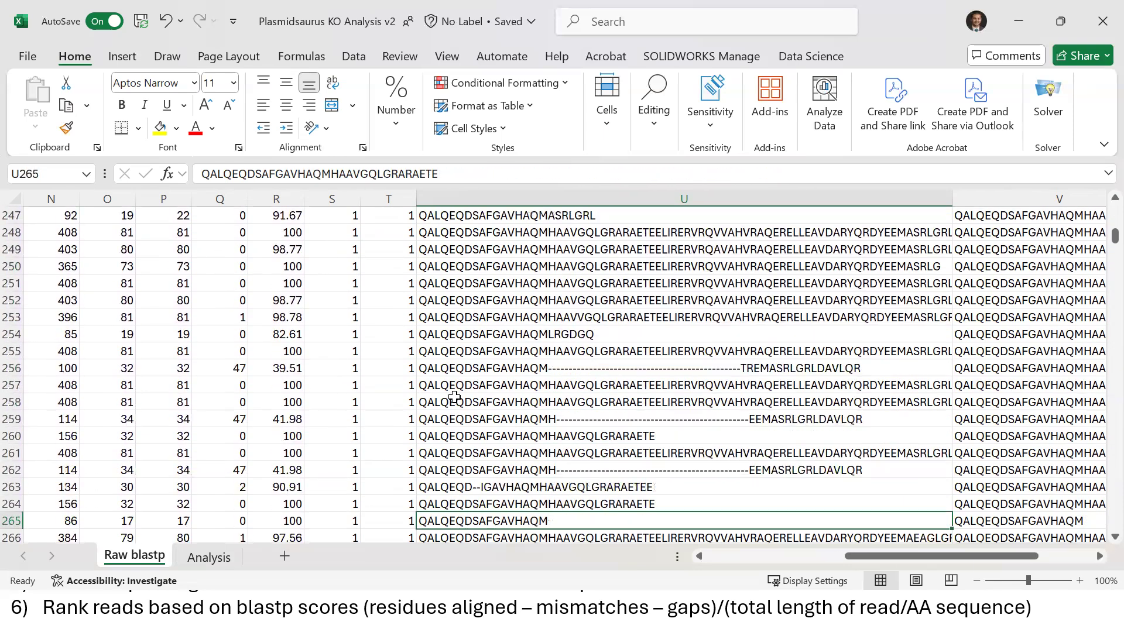
pyautogui.press('Down')
pyautogui.press('Down')
pyautogui.press('Down')
pyautogui.press('Down')
pyautogui.press('Down')
pyautogui.press('Down')
pyautogui.press('Down')
pyautogui.press('Down')
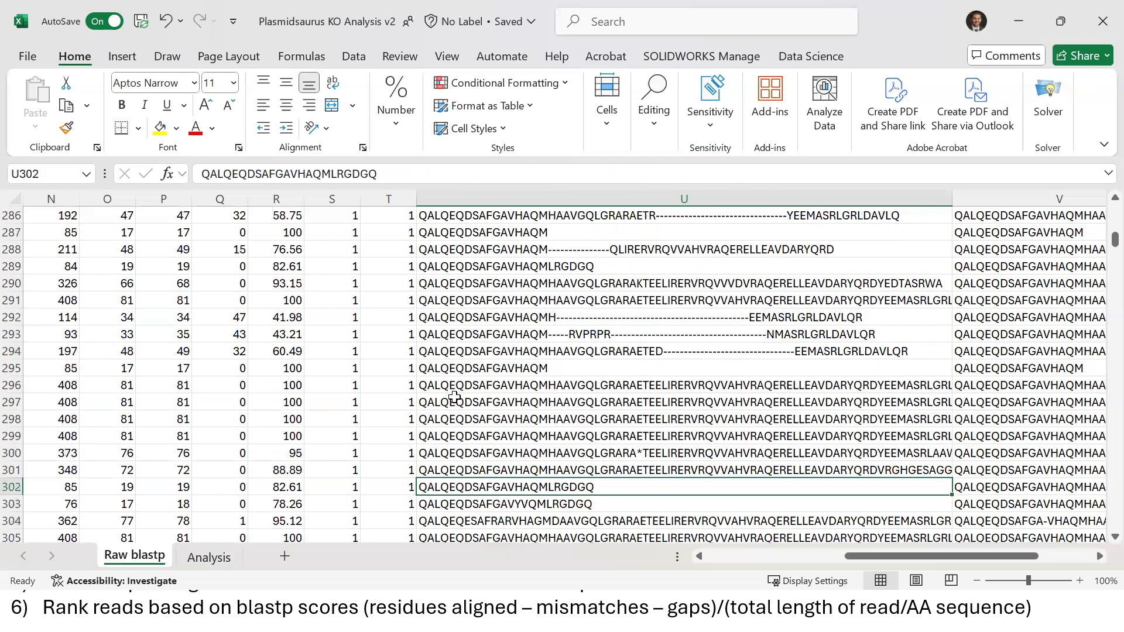
pyautogui.press('Up')
pyautogui.press('Up')
pyautogui.press('Up')
pyautogui.press('Up')
pyautogui.press('Up')
pyautogui.press('Up')
pyautogui.press('Up')
pyautogui.press('Up')
pyautogui.press('Up')
pyautogui.press('Up')
pyautogui.press('Up')
pyautogui.press('Up')
pyautogui.press('Up')
pyautogui.press('Up')
pyautogui.press('Up')
pyautogui.press('Up')
pyautogui.press('Up')
pyautogui.press('Up')
pyautogui.press('Up')
pyautogui.press('Up')
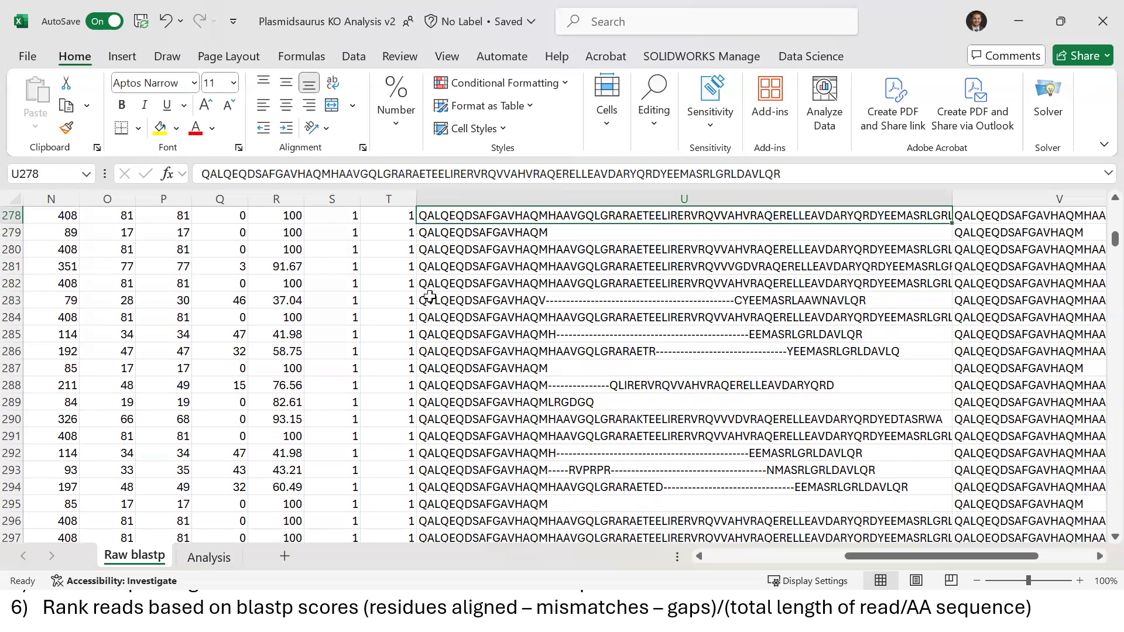
pyautogui.click(431, 303)
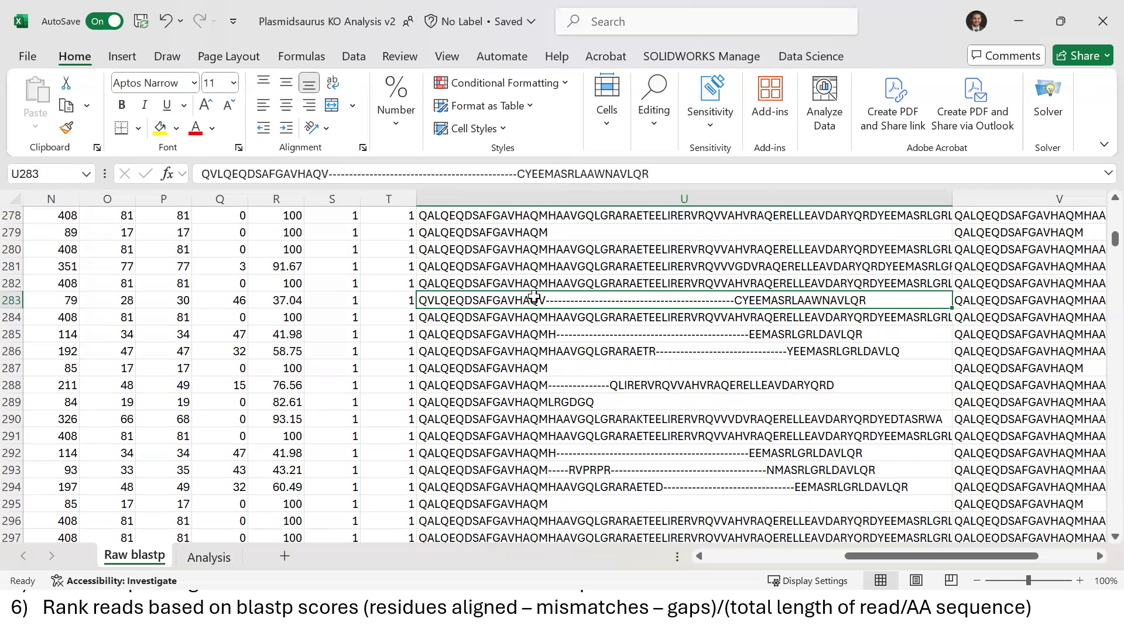
# Check the gap openings and first read's mismatch count, then move to the Analysis sheet
pyautogui.press('Left')
pyautogui.press('Left')
pyautogui.press('Left')
pyautogui.press('Left')
pyautogui.press('Left')
pyautogui.press('Left')
pyautogui.press('Left')
pyautogui.press('Left')
pyautogui.press('Left')
pyautogui.press('Left')
pyautogui.press('Left')
pyautogui.press('Left')
pyautogui.press('Left')
pyautogui.press('Left')
pyautogui.press('Left')
pyautogui.press('Left')
pyautogui.press('Left')
pyautogui.press('Left')
pyautogui.press('Left')
pyautogui.press('Left')
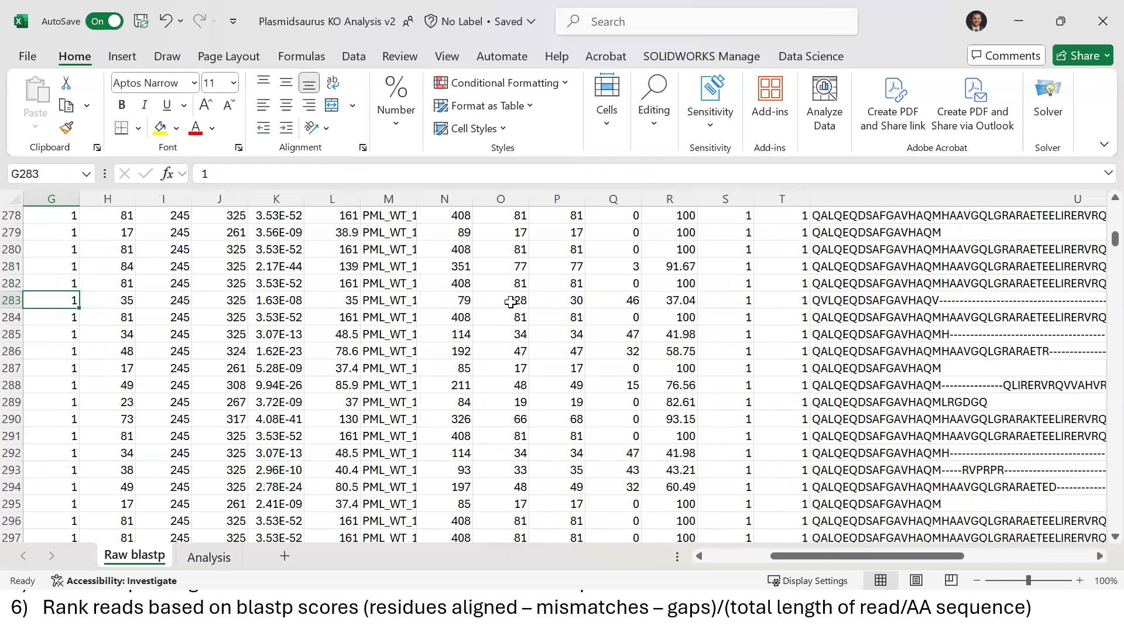
pyautogui.press('Right')
pyautogui.press('Right')
pyautogui.press('Right')
pyautogui.press('Right')
pyautogui.press('Right')
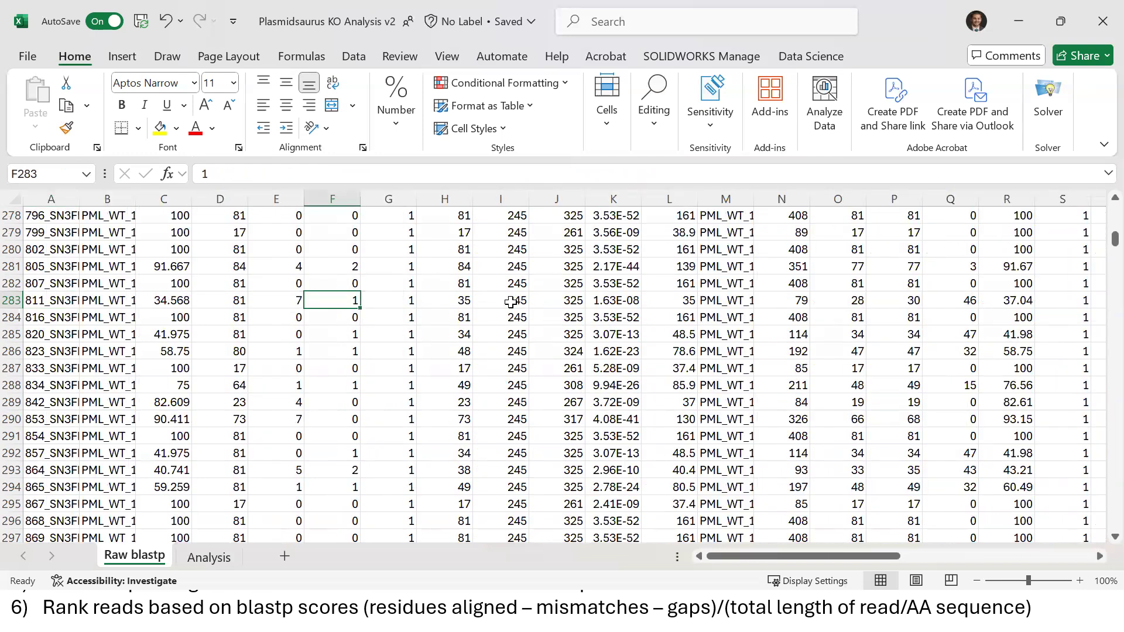
pyautogui.hotkey('ctrl', 'Up')
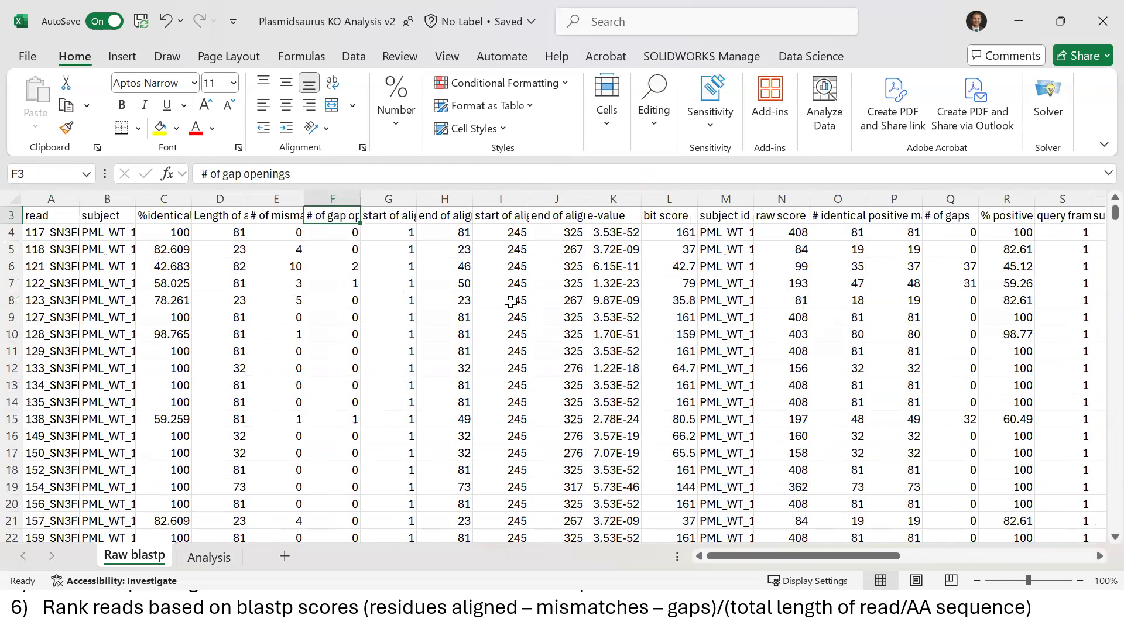
pyautogui.press('Down')
pyautogui.press('Left')
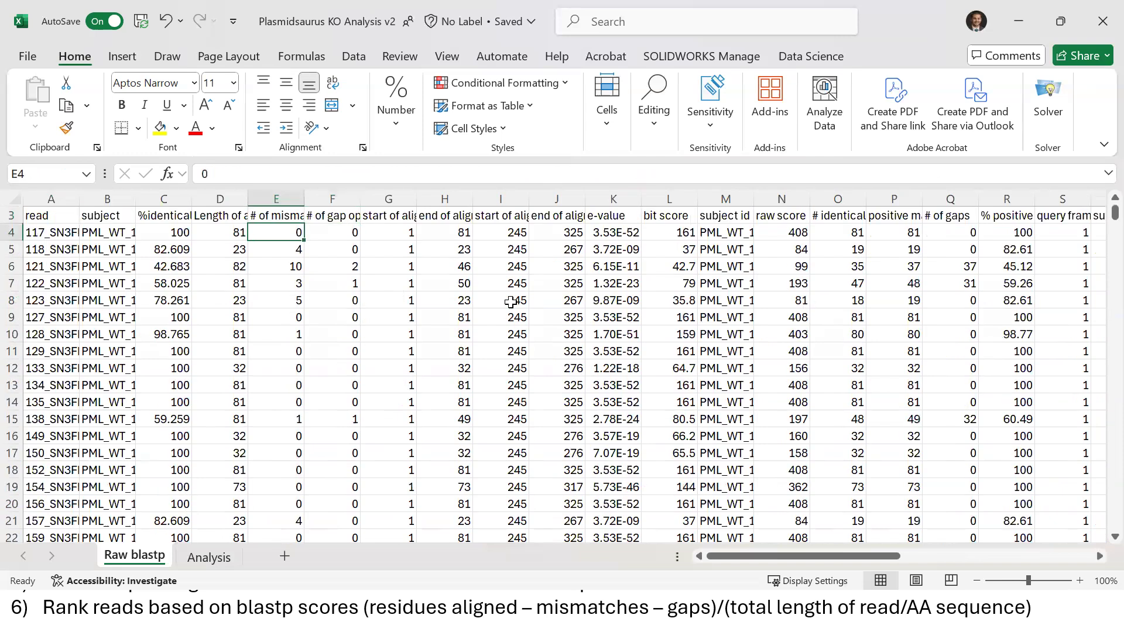
pyautogui.hotkey('ctrl', 'pagedown')
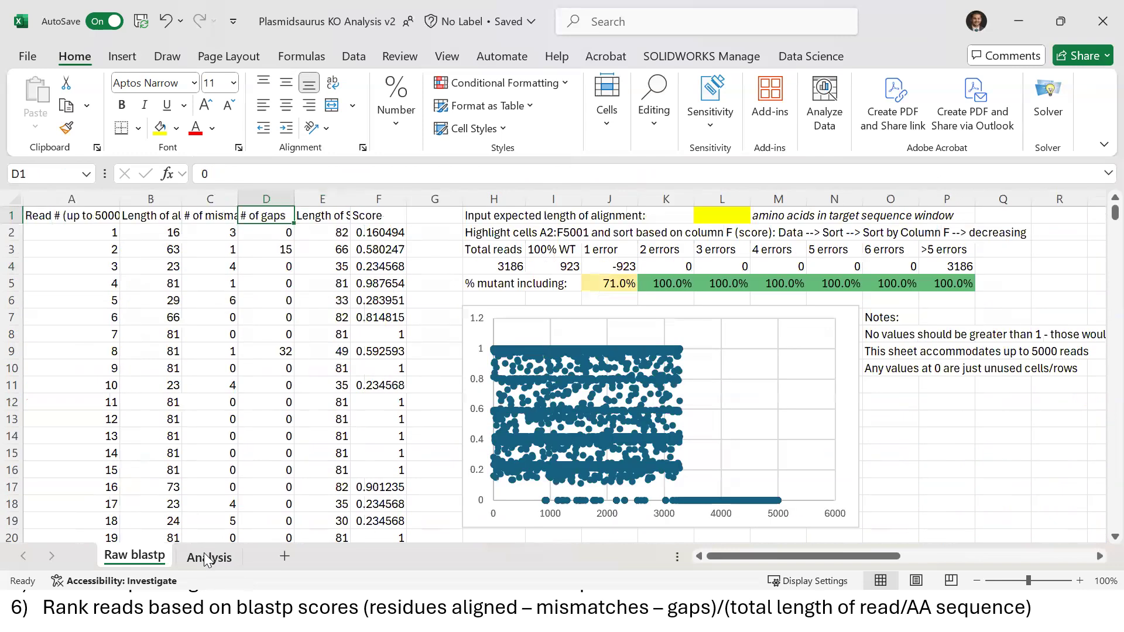
# Check which Raw blastp columns feed read 1's alignment length, mismatch and gap cells
pyautogui.click(156, 214)
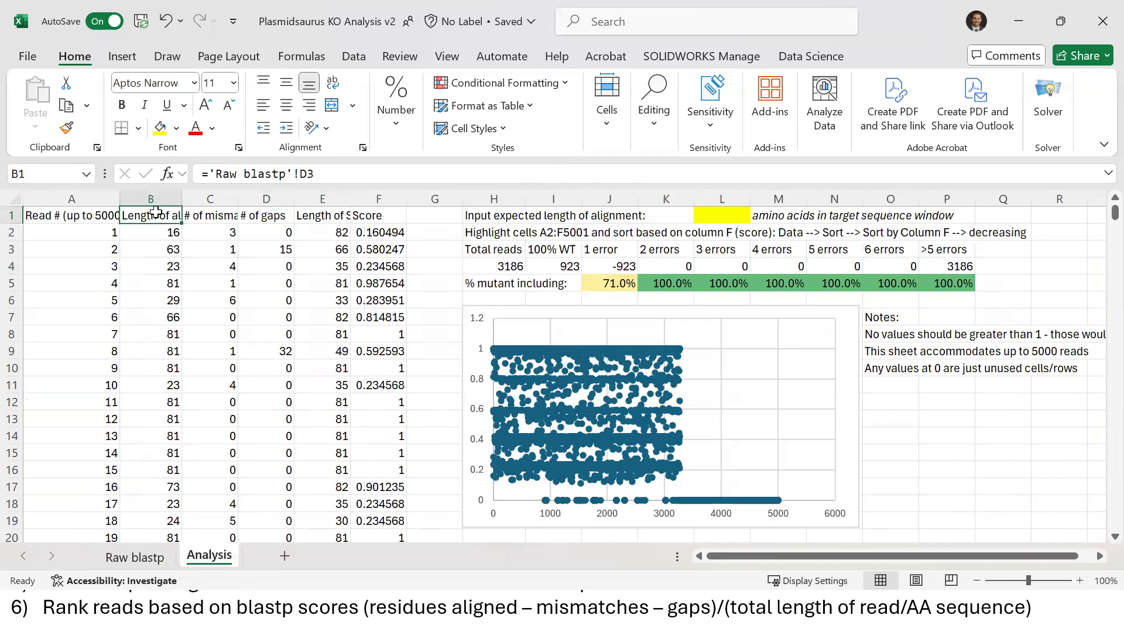
pyautogui.press('Down')
pyautogui.press('Down')
pyautogui.press('Up')
pyautogui.press('Up')
pyautogui.press('Down')
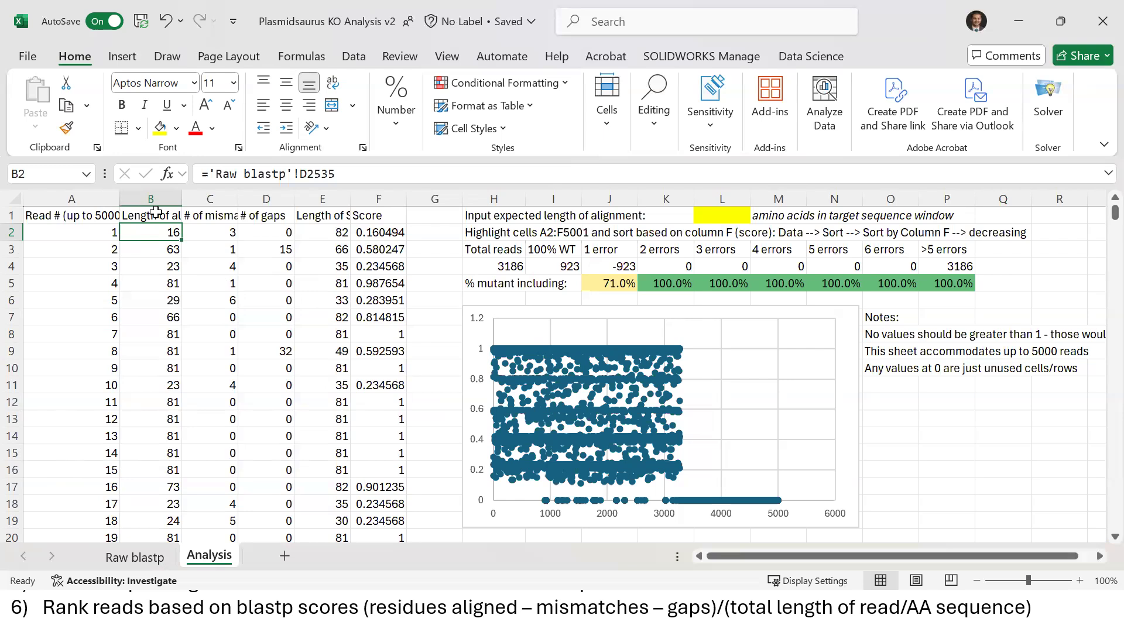
pyautogui.press('Right')
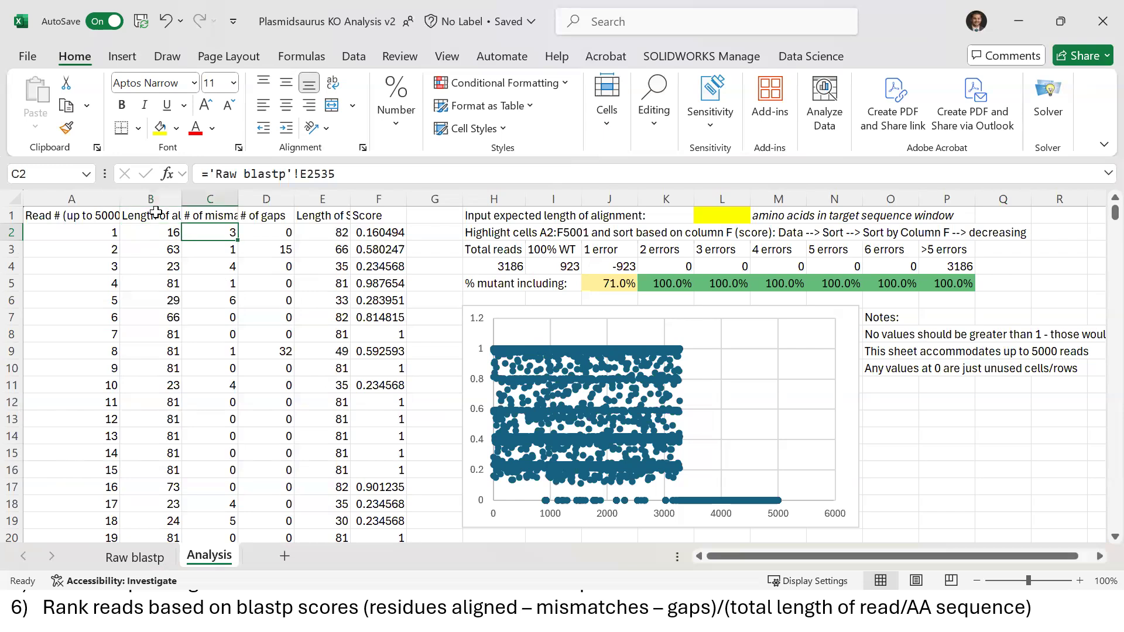
pyautogui.press('Right')
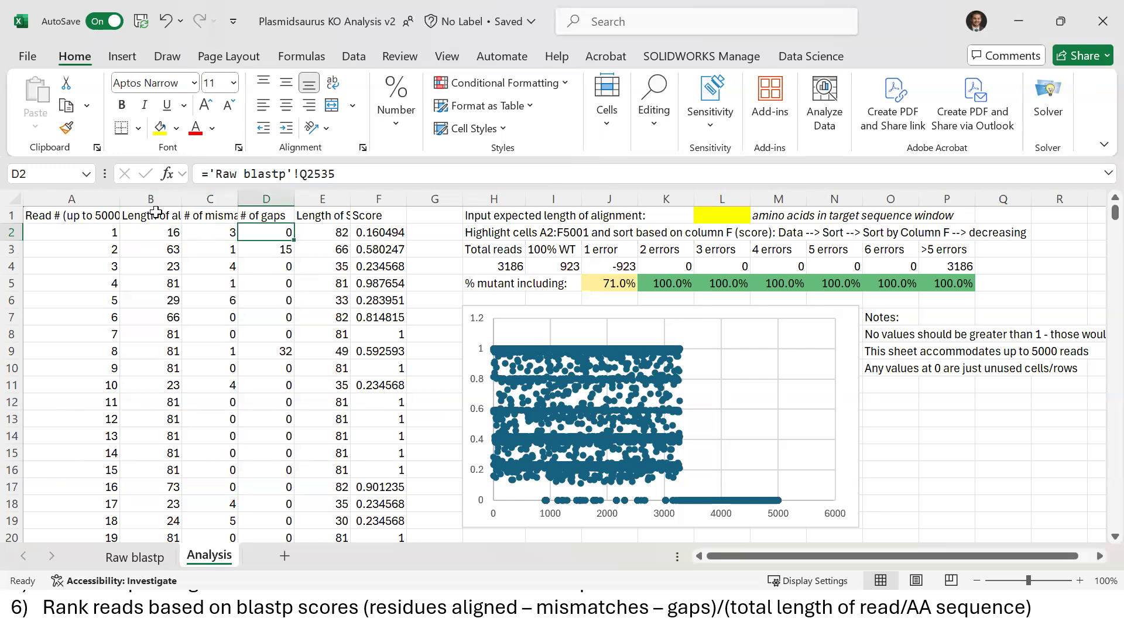
pyautogui.press('Left')
pyautogui.press('Left')
pyautogui.press('Down')
pyautogui.press('Down')
pyautogui.press('Down')
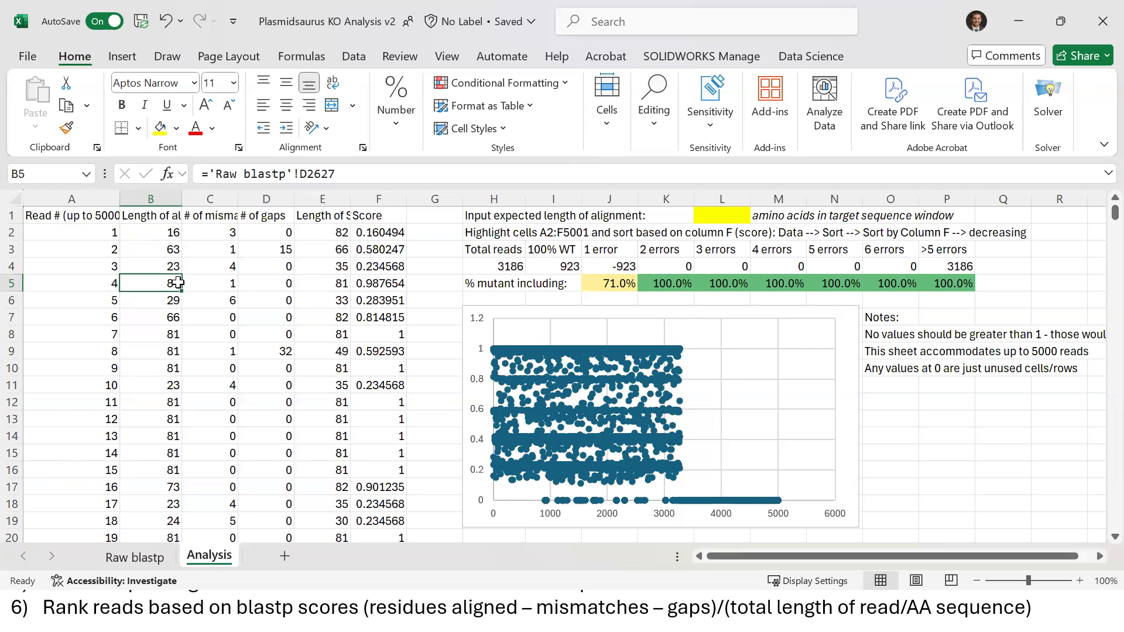
# Inspect the length, mismatch and gap references for reads 4 and 2, then return to Raw blastp
pyautogui.click(209, 283)
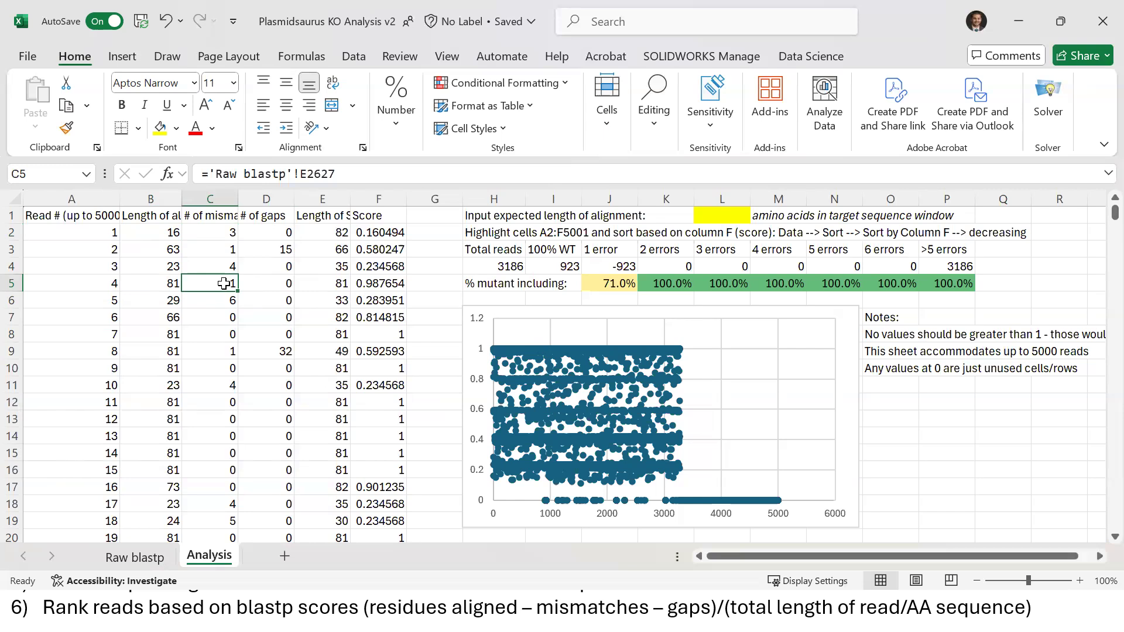
pyautogui.click(285, 283)
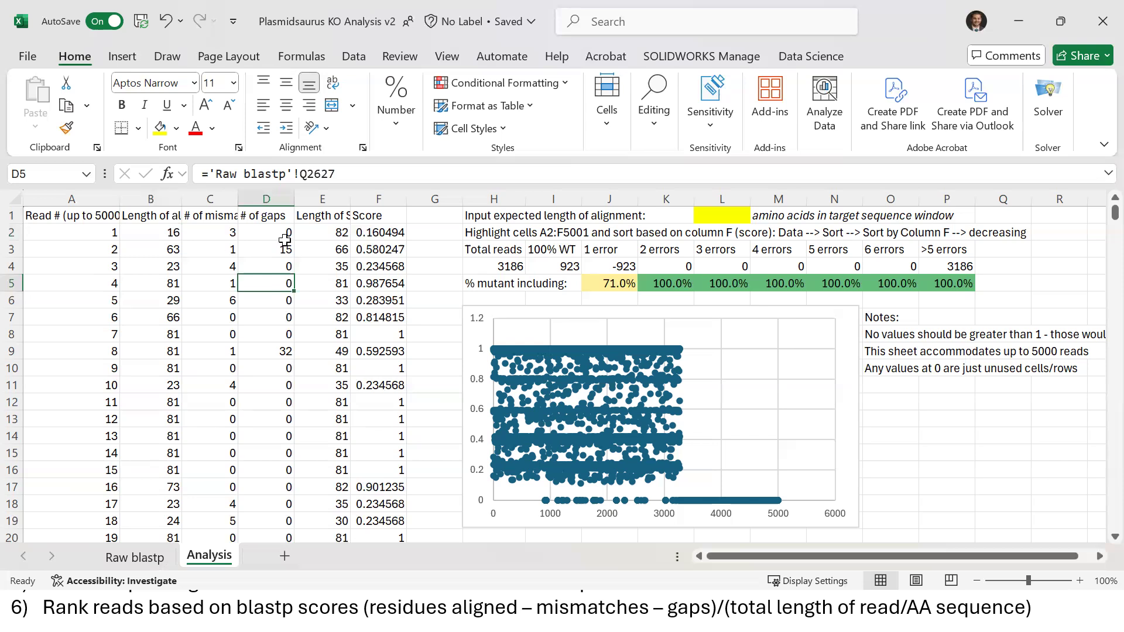
pyautogui.moveTo(169, 250); pyautogui.dragTo(290, 250)
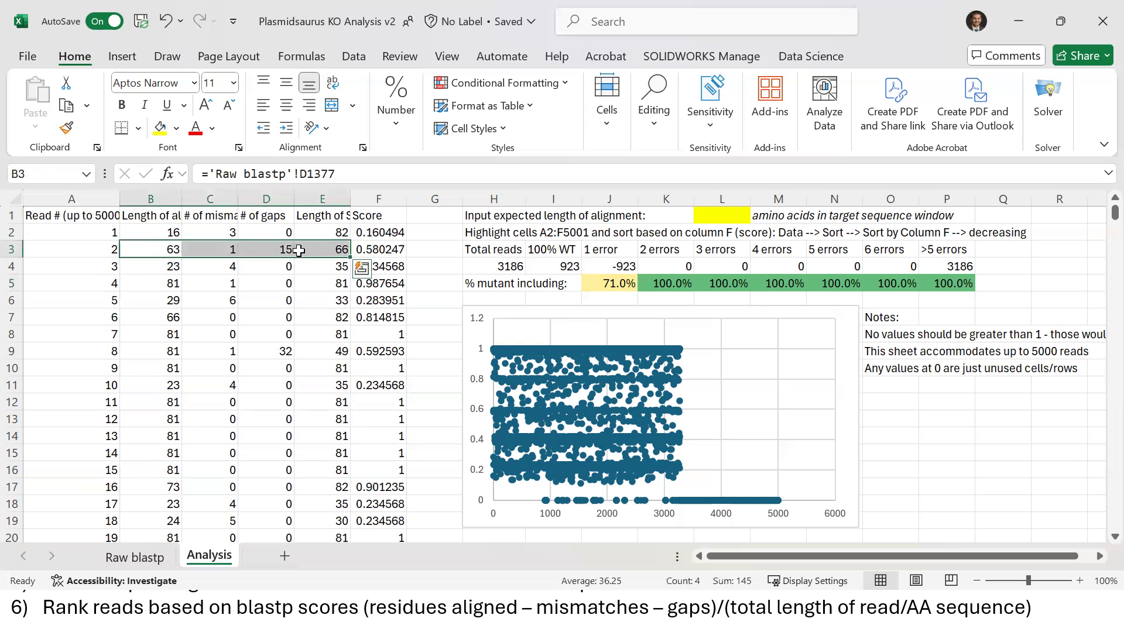
pyautogui.click(162, 254)
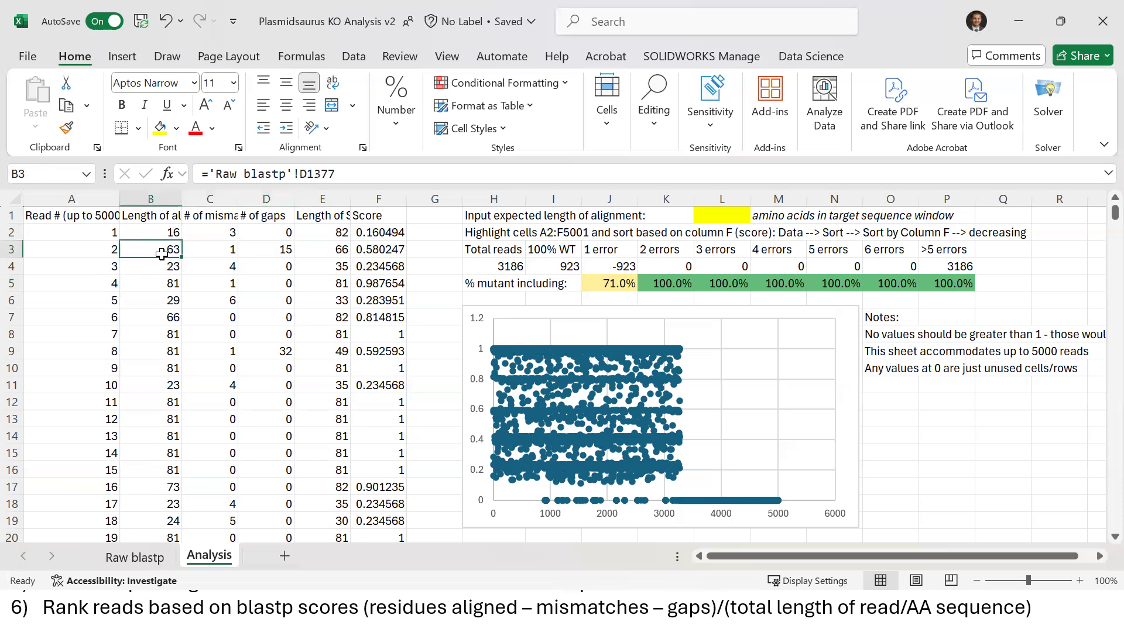
pyautogui.click(214, 252)
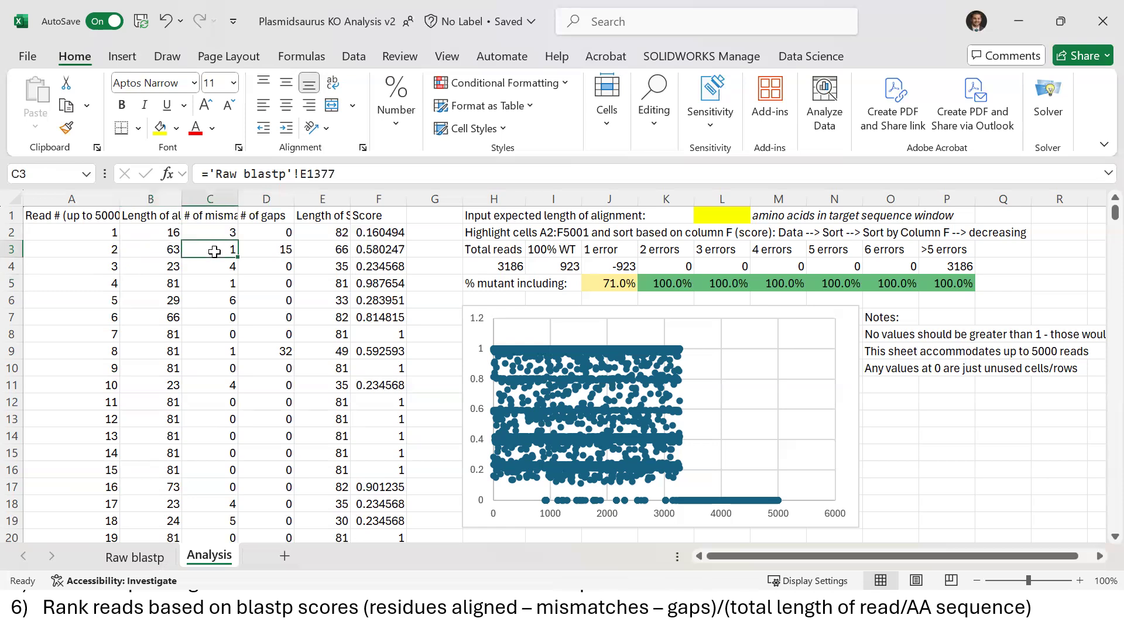
pyautogui.click(280, 251)
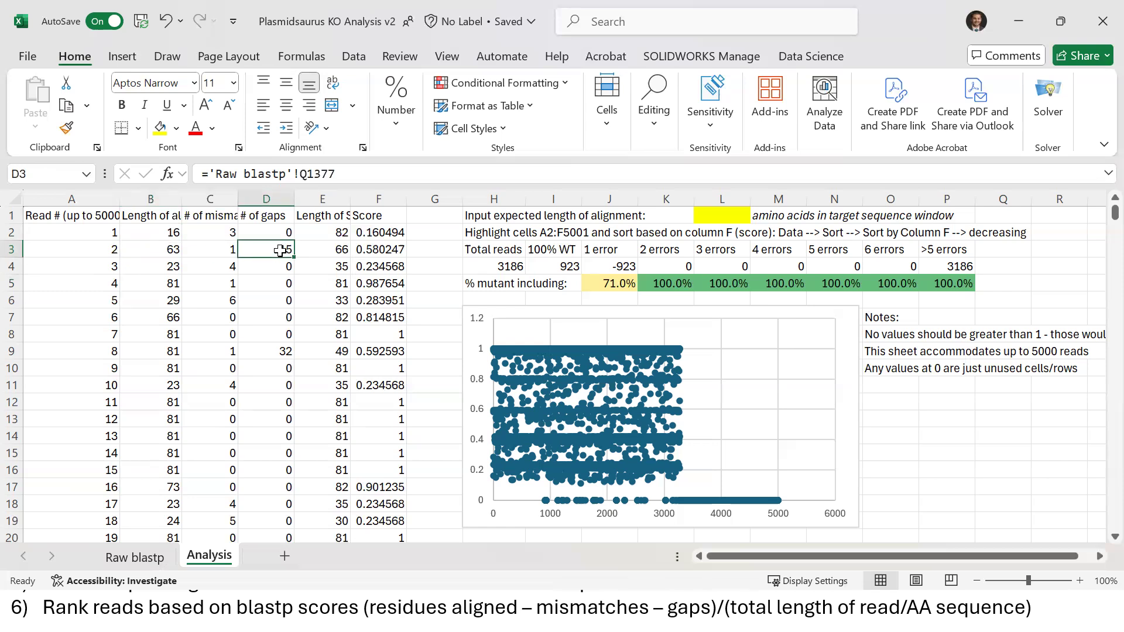
pyautogui.click(137, 557)
pyautogui.press('Down')
pyautogui.press('Right')
pyautogui.press('Right')
pyautogui.press('Right')
pyautogui.press('Right')
pyautogui.press('Right')
pyautogui.press('Right')
pyautogui.press('Right')
pyautogui.press('Right')
pyautogui.press('Right')
pyautogui.press('Right')
pyautogui.press('Right')
pyautogui.press('Right')
pyautogui.press('Right')
pyautogui.press('Right')
pyautogui.press('Right')
pyautogui.press('Right')
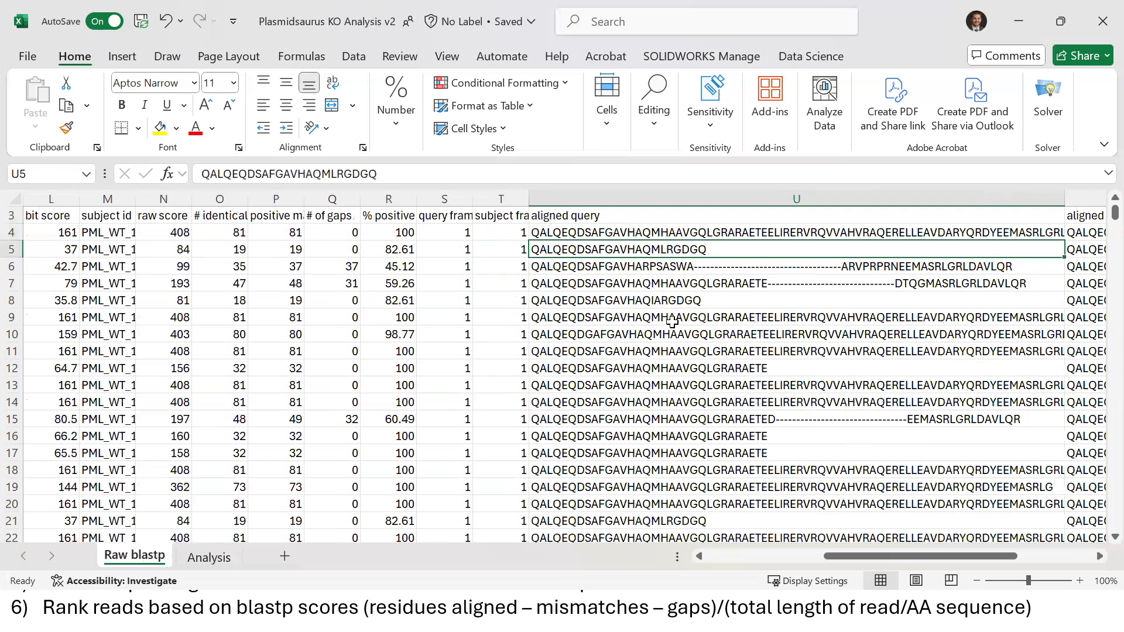
# View a gapped aligned query sequence in column U, then go back to Analysis
pyautogui.press('Right')
pyautogui.press('Right')
pyautogui.press('Right')
pyautogui.press('Right')
pyautogui.press('Left')
pyautogui.press('Left')
pyautogui.press('Left')
pyautogui.press('Left')
pyautogui.press('Left')
pyautogui.press('Left')
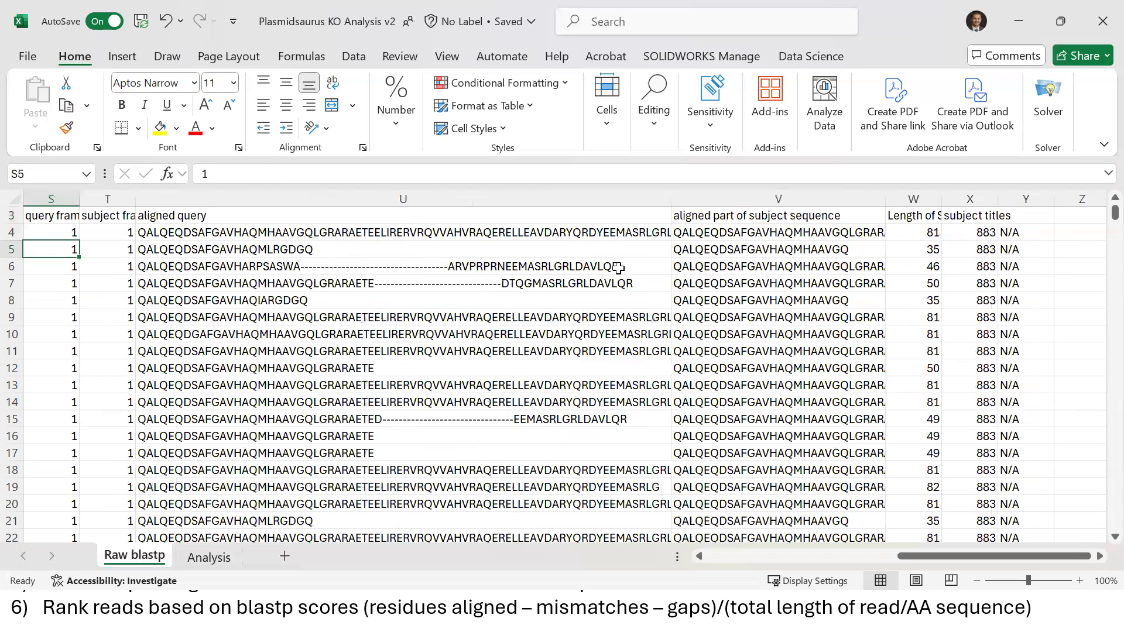
pyautogui.click(580, 268)
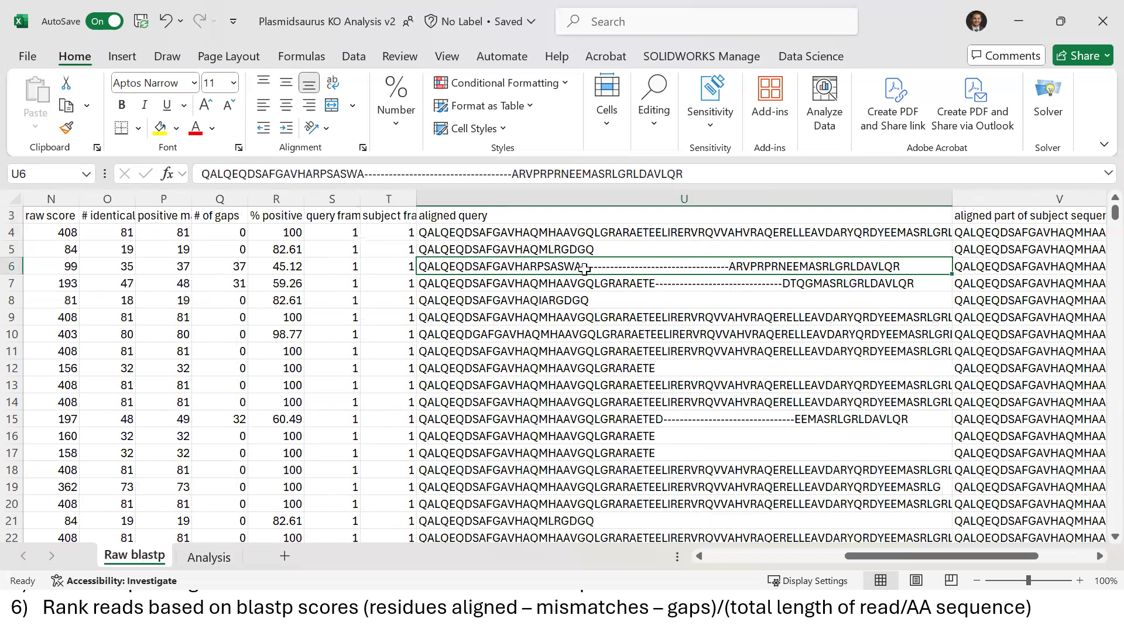
pyautogui.click(204, 560)
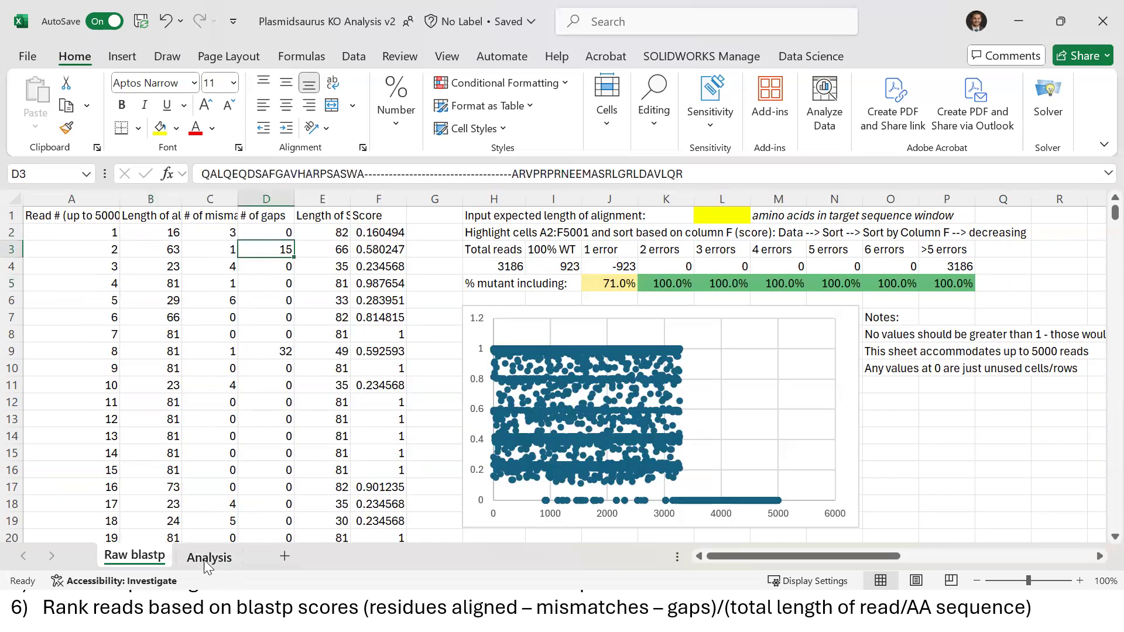
# Inspect read 15's mismatch count and select the length, mismatch and gap headers B1:D1
pyautogui.click(226, 466)
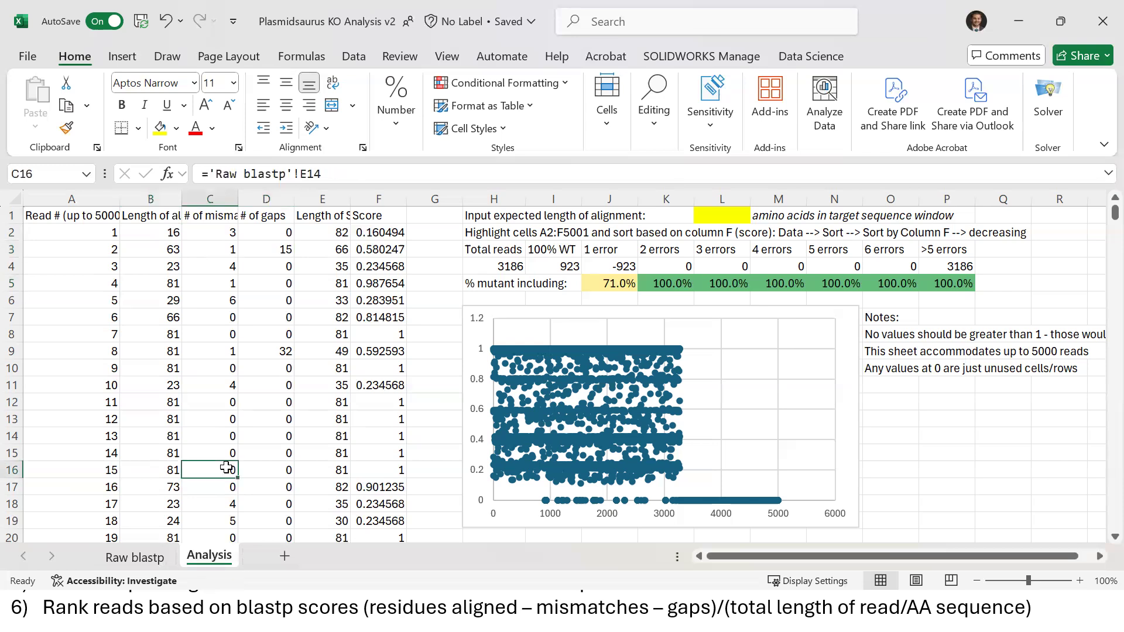
pyautogui.click(162, 216)
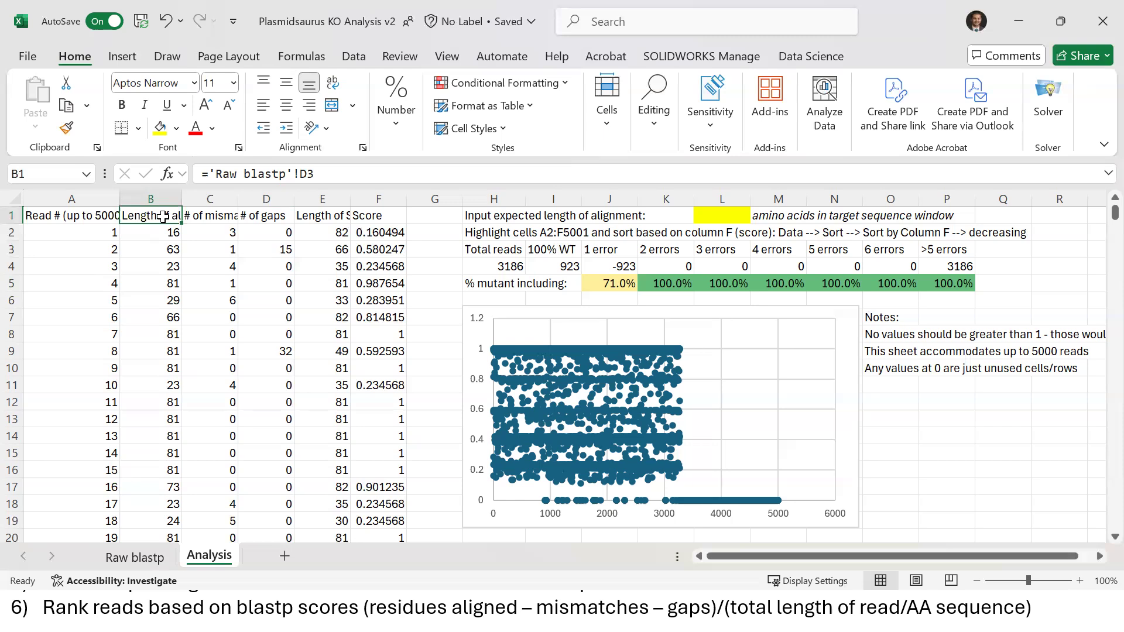
pyautogui.press('Right')
pyautogui.press('Right')
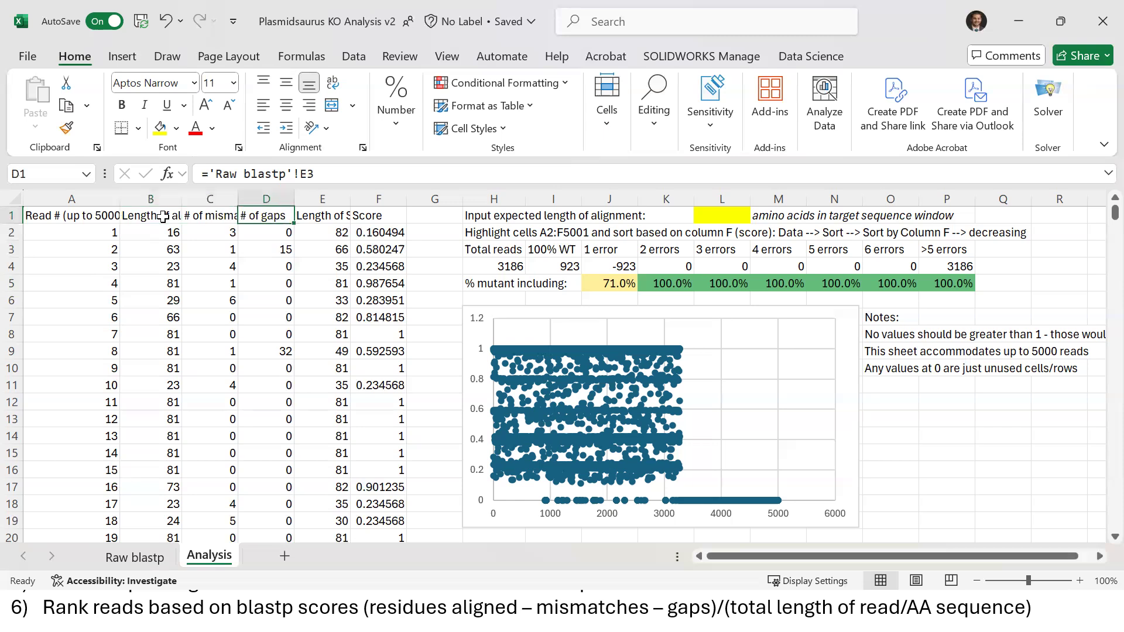
pyautogui.press('Left')
pyautogui.hotkey('shift', 'Right')
pyautogui.press('Left')
pyautogui.hotkey('shift', 'Right')
pyautogui.hotkey('shift', 'Right')
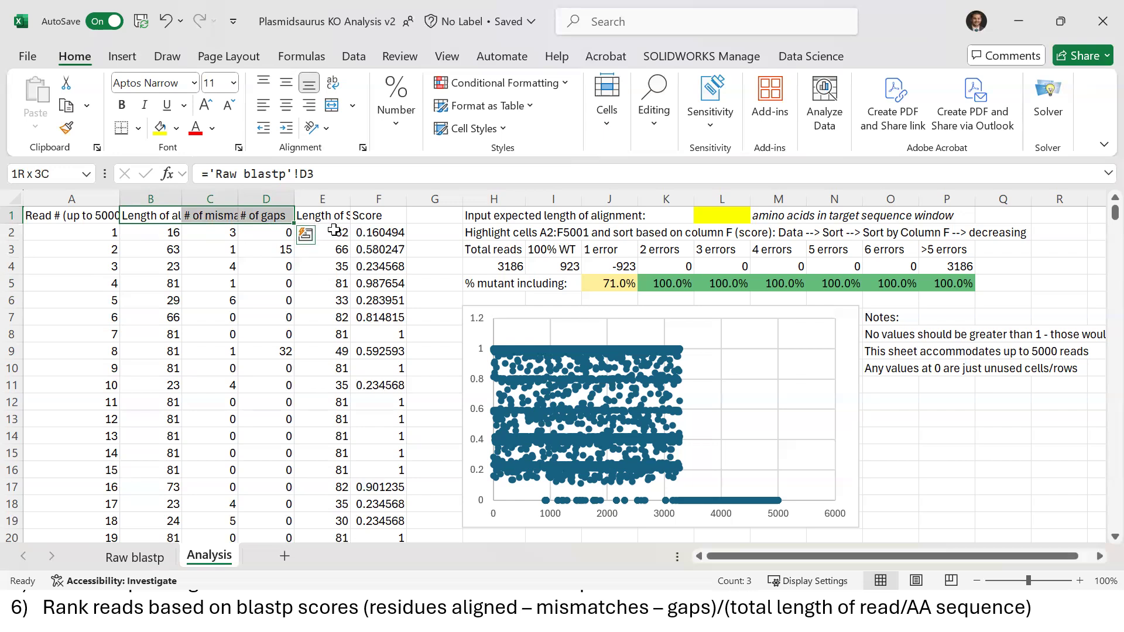
# Change the F2 Score formula to divide by L1 and enter 81 in L1
pyautogui.press('Down')
pyautogui.press('Right')
pyautogui.press('Right')
pyautogui.press('Right')
pyautogui.press('Right')
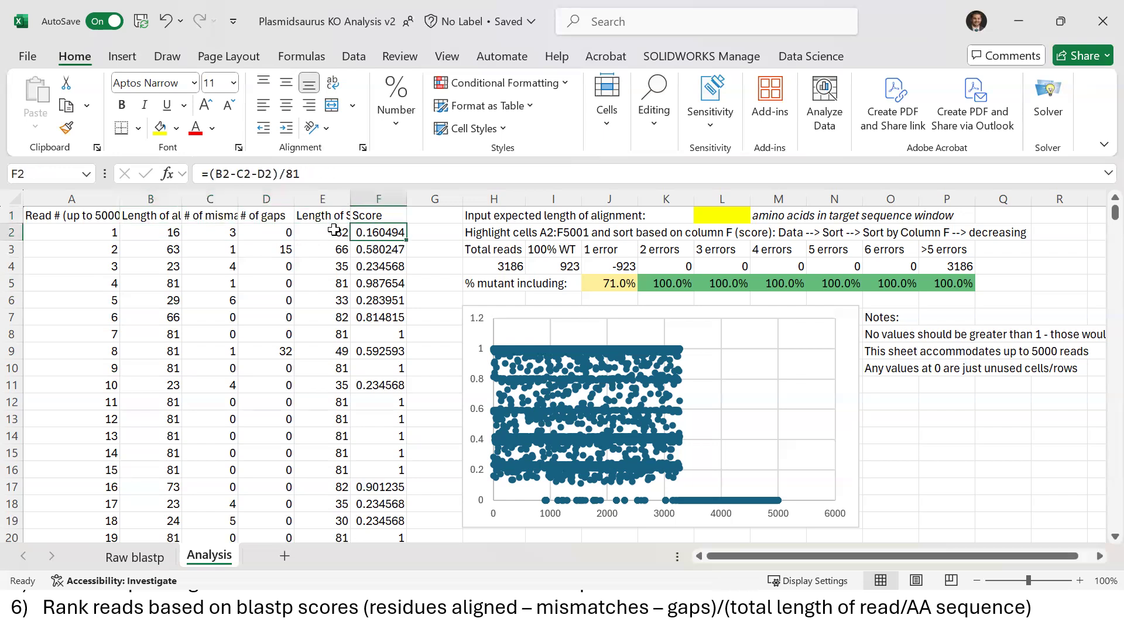
pyautogui.click(308, 175)
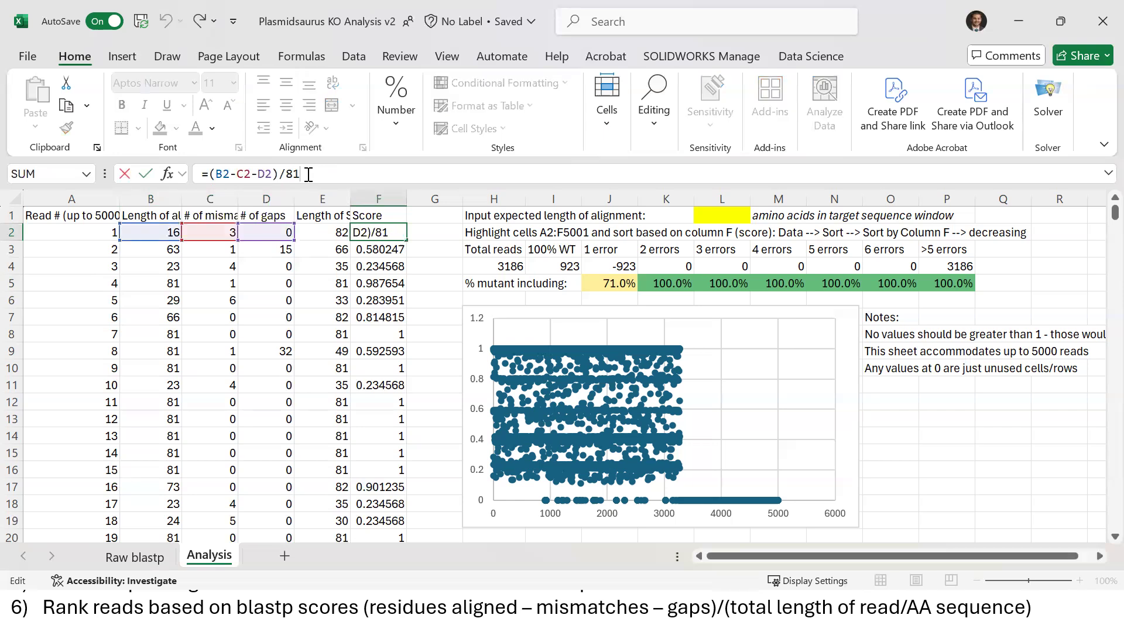
pyautogui.press('BackSpace')
pyautogui.press('BackSpace')
pyautogui.click(726, 215)
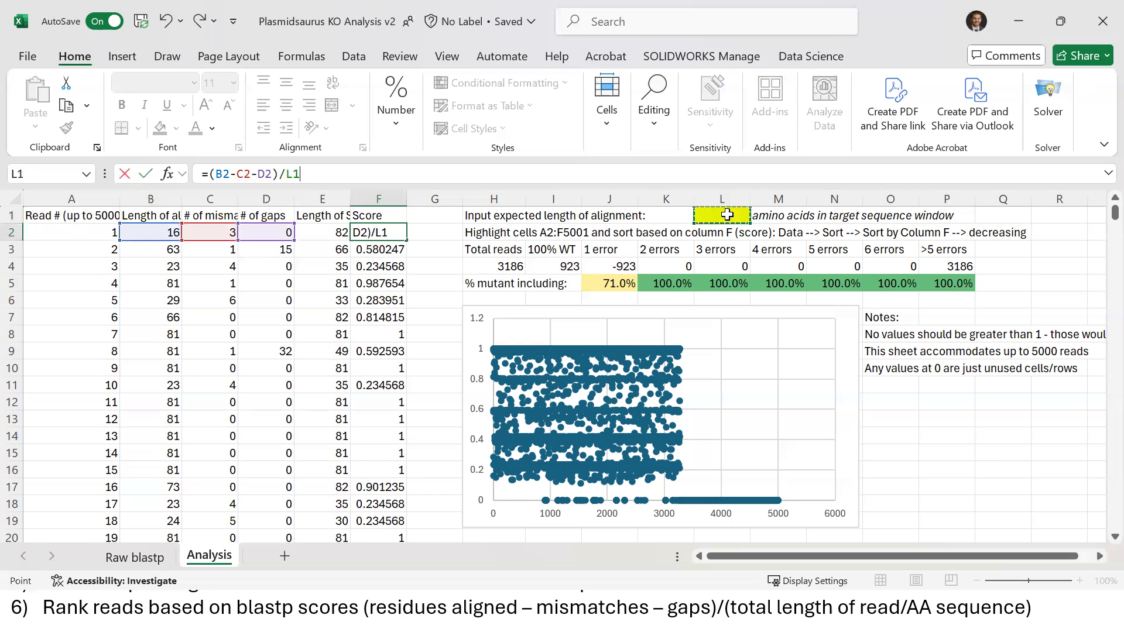
pyautogui.press('Return')
pyautogui.click(726, 215)
pyautogui.write('81')
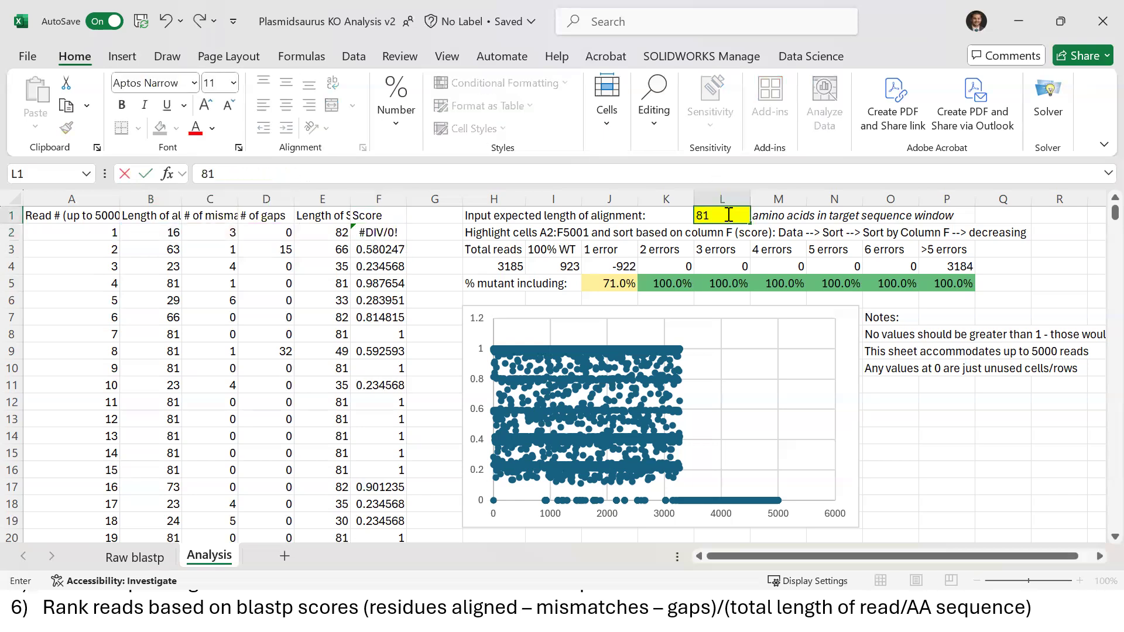
pyautogui.press('Return')
# Dismiss the circular-reference warning, lock the divisor as L$1, and fill the Score formula down
pyautogui.click(393, 231)
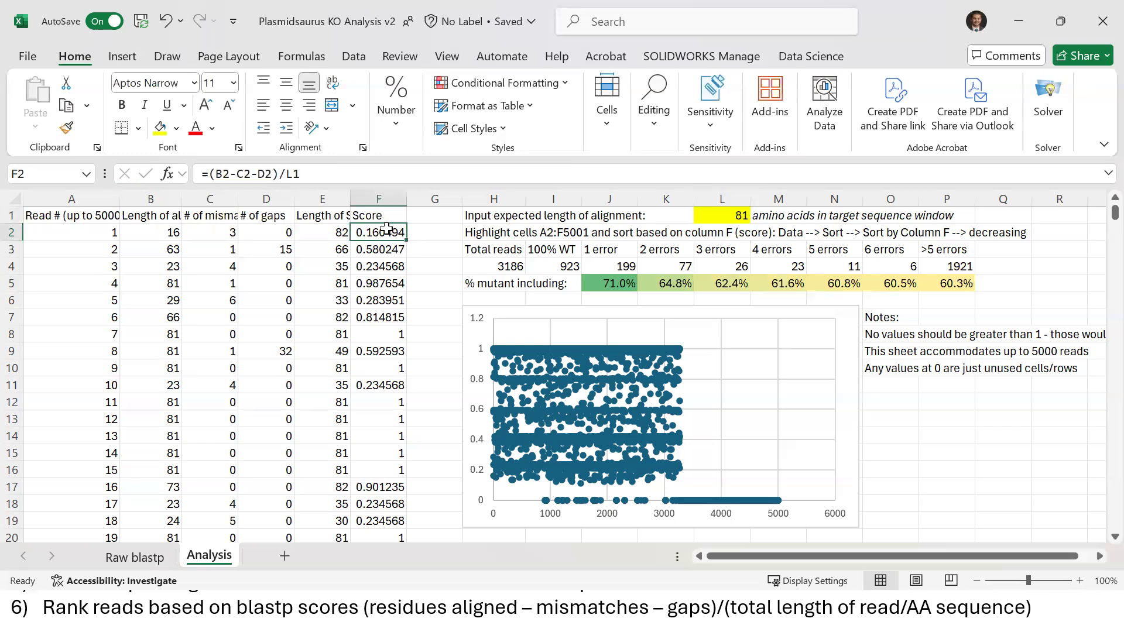
pyautogui.doubleClick(407, 242)
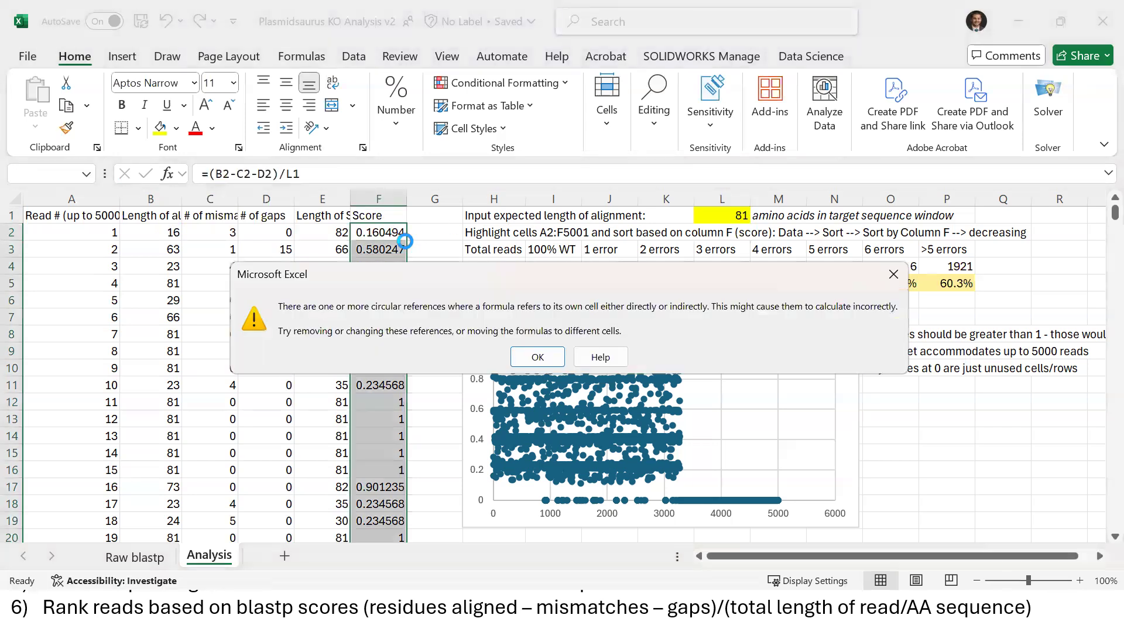
pyautogui.click(529, 354)
pyautogui.click(388, 234)
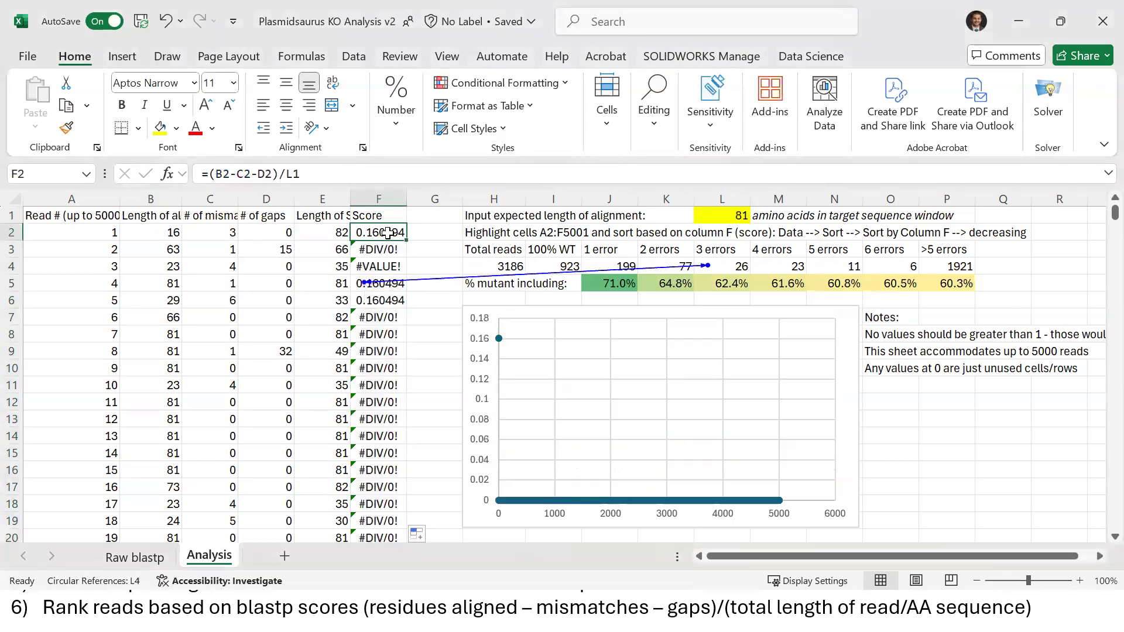
pyautogui.click(295, 174)
pyautogui.write('$')
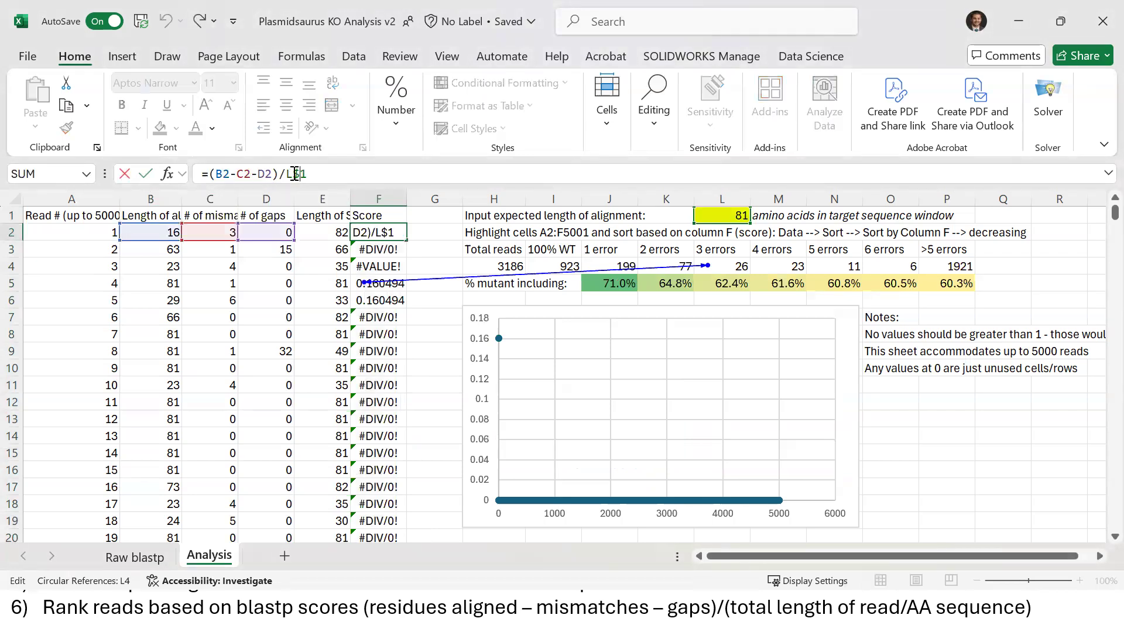
pyautogui.press('Return')
pyautogui.click(397, 230)
pyautogui.doubleClick(405, 240)
pyautogui.click(372, 230)
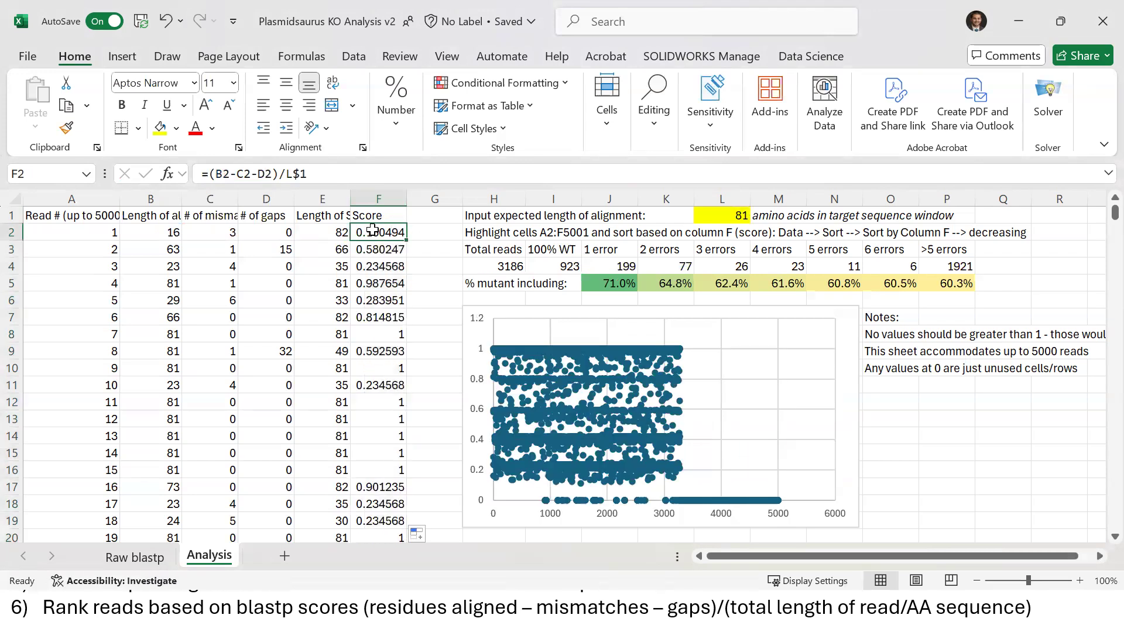
pyautogui.click(237, 174)
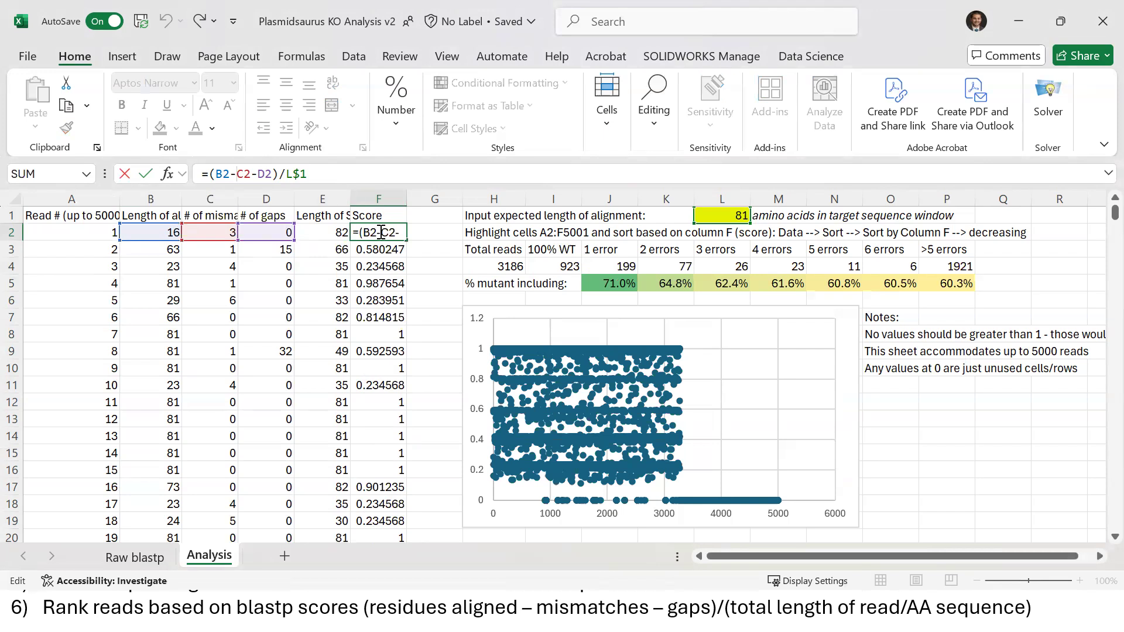
# Commit =(B2-C2-D2)/L$1 for read 1, then inspect reads 7 and 5 (Score 0.283951)
pyautogui.hotkey('ctrl', 'Return')
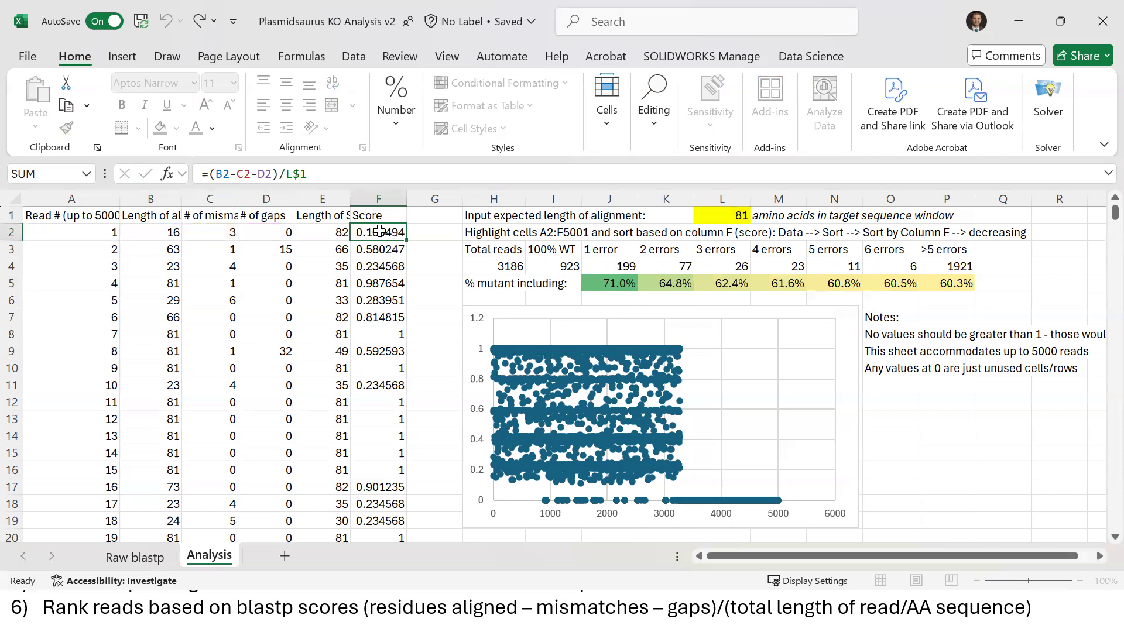
pyautogui.moveTo(158, 338); pyautogui.dragTo(386, 334)
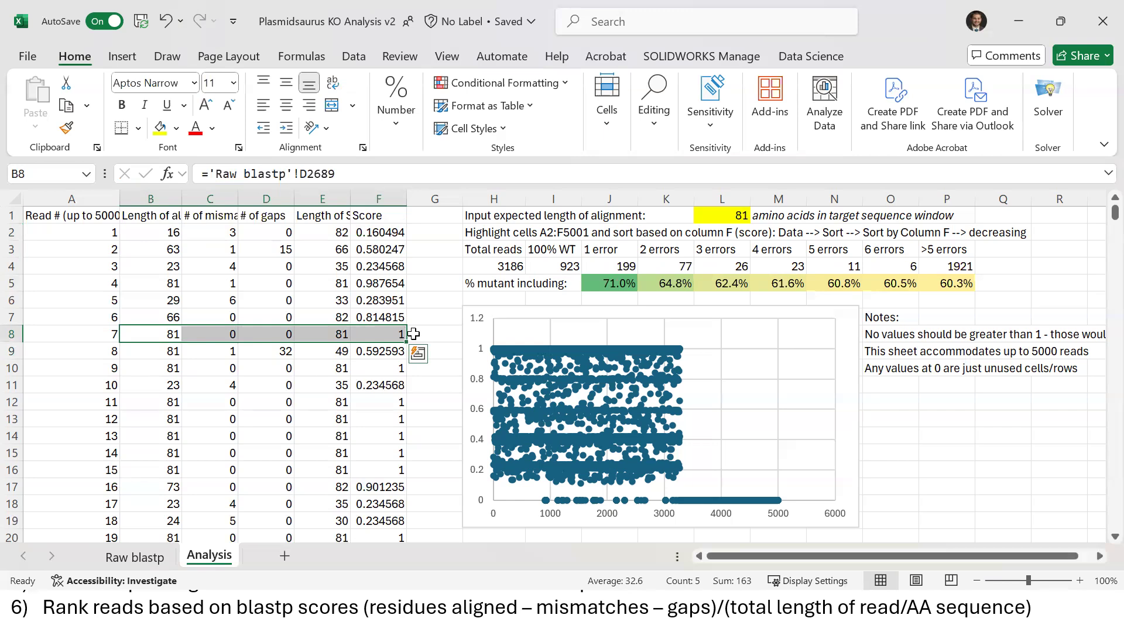
pyautogui.moveTo(169, 301); pyautogui.dragTo(369, 301)
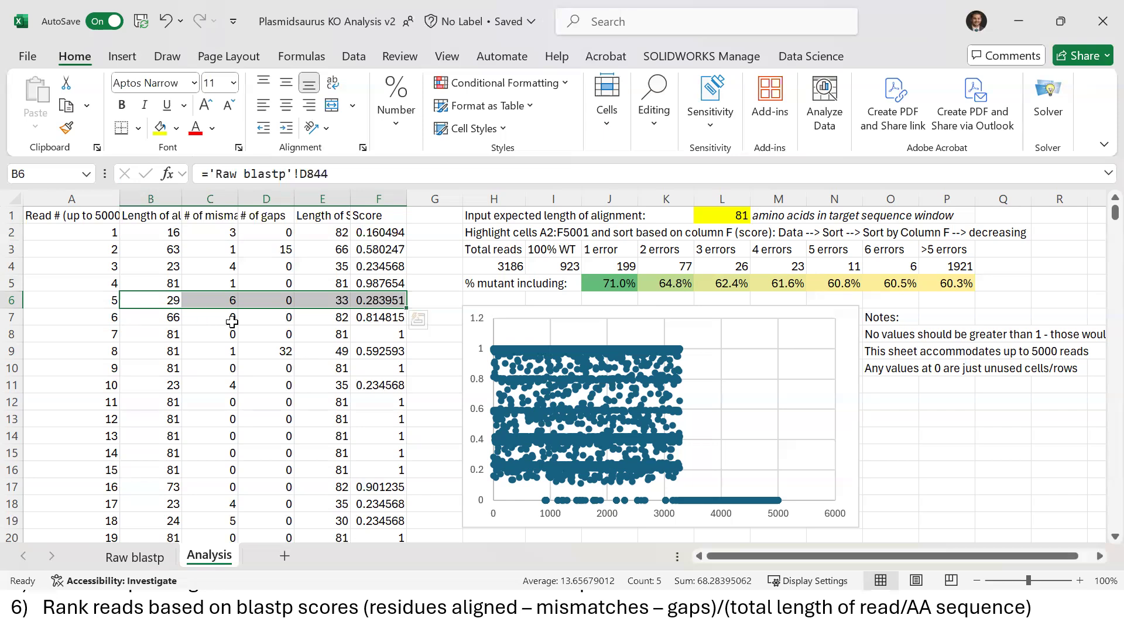
pyautogui.click(381, 299)
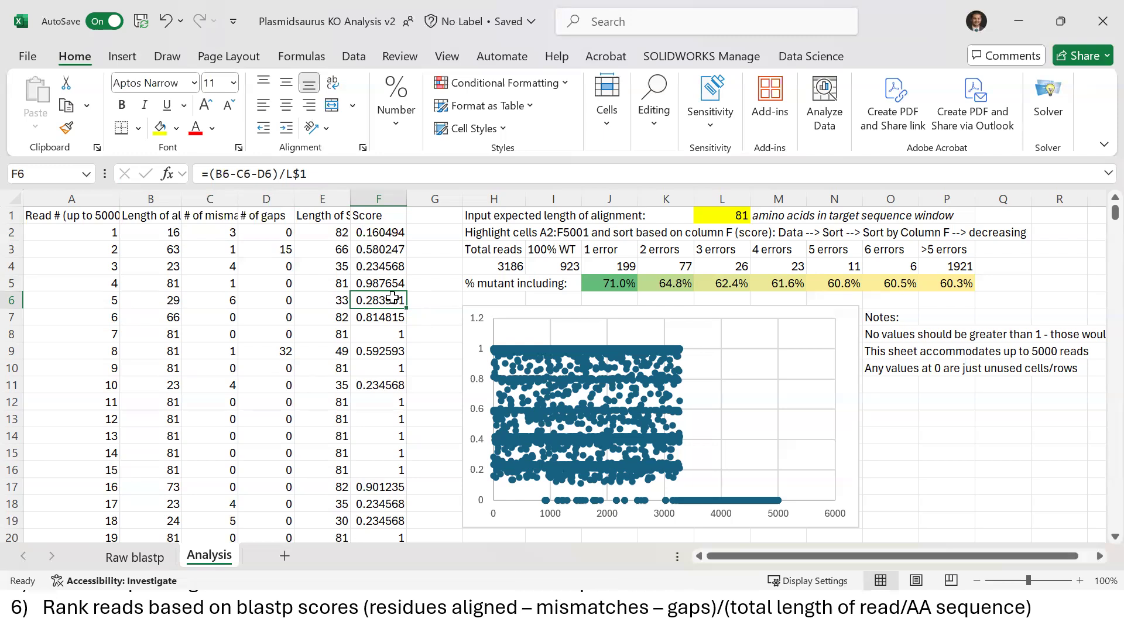
pyautogui.press('Left')
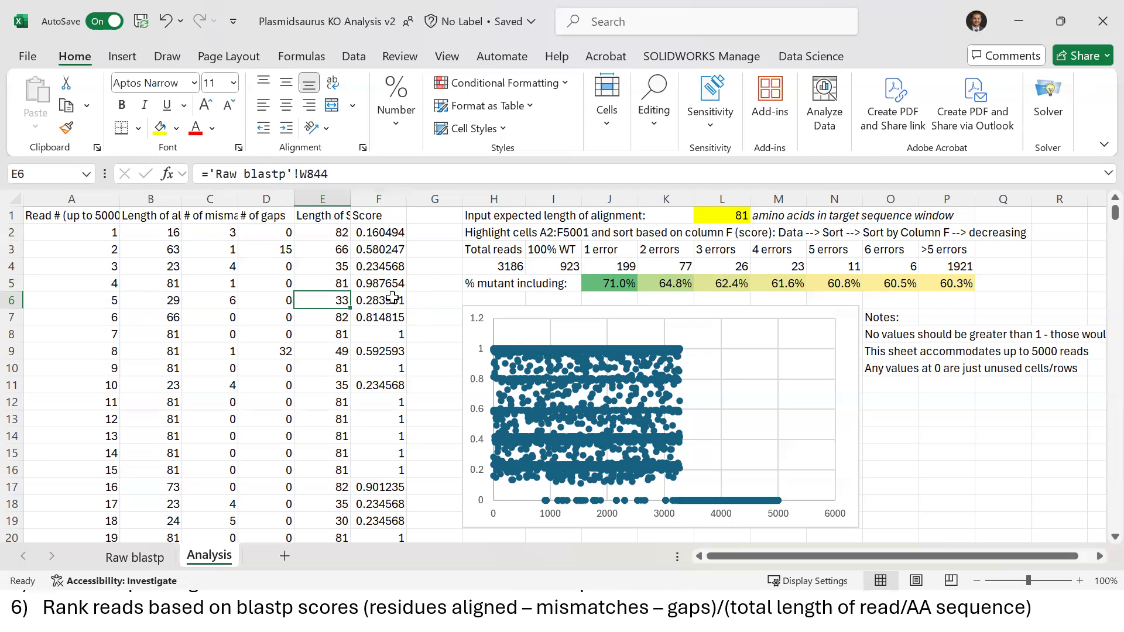
# Make the Length column E slightly narrower
pyautogui.click(323, 198)
pyautogui.click(331, 220)
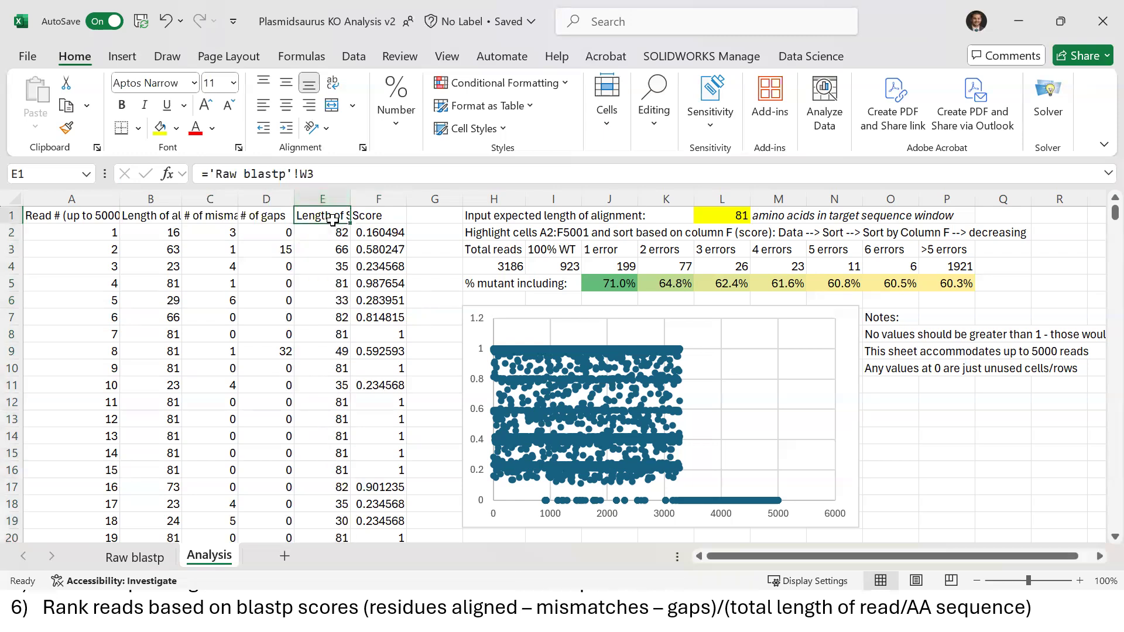
pyautogui.press('Down')
pyautogui.moveTo(351, 199)
pyautogui.mouseDown()
pyautogui.moveTo(382, 200)
pyautogui.moveTo(346, 200)
pyautogui.mouseUp()
# Review the length and Score values for reads 2 through 5
pyautogui.click(333, 248)
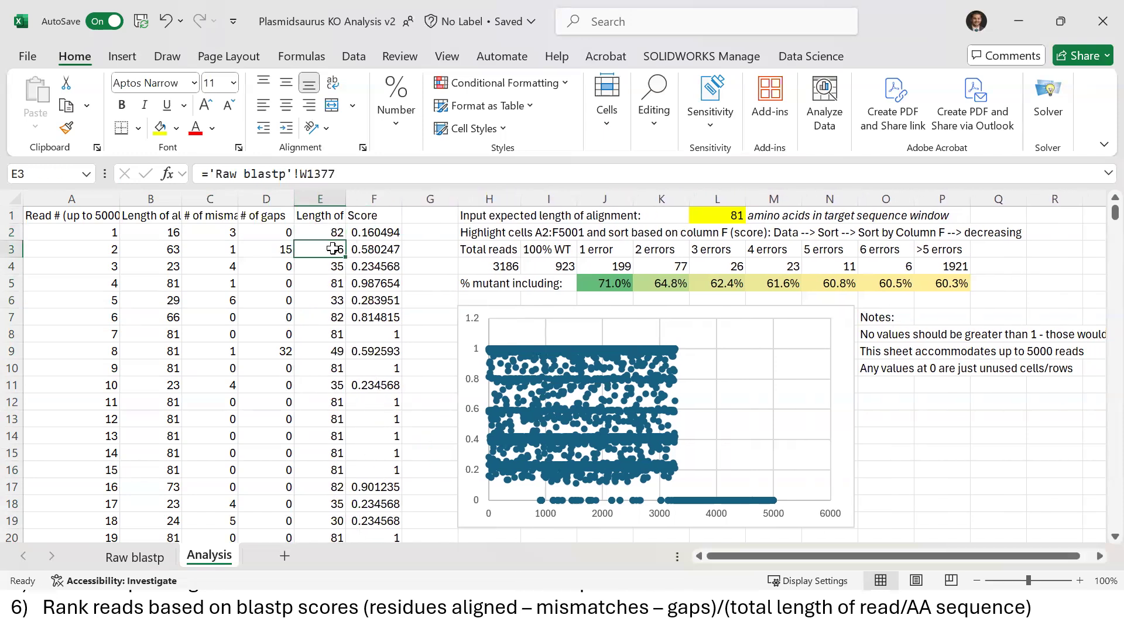
pyautogui.press('Down')
pyautogui.press('Down')
pyautogui.press('Down')
pyautogui.press('Down')
pyautogui.press('Down')
pyautogui.press('Down')
pyautogui.press('Down')
pyautogui.press('Down')
pyautogui.press('Down')
pyautogui.press('Down')
pyautogui.press('Down')
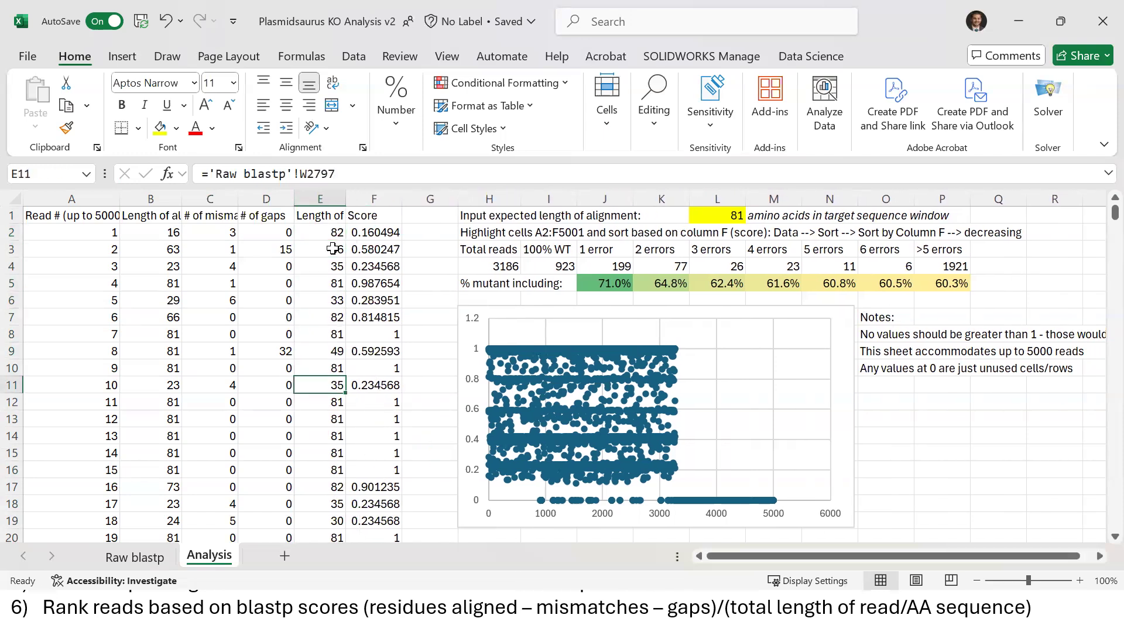
pyautogui.press('Up')
pyautogui.press('Up')
pyautogui.press('Up')
pyautogui.press('Up')
pyautogui.press('Up')
pyautogui.press('Up')
pyautogui.press('Up')
pyautogui.press('Up')
pyautogui.press('Up')
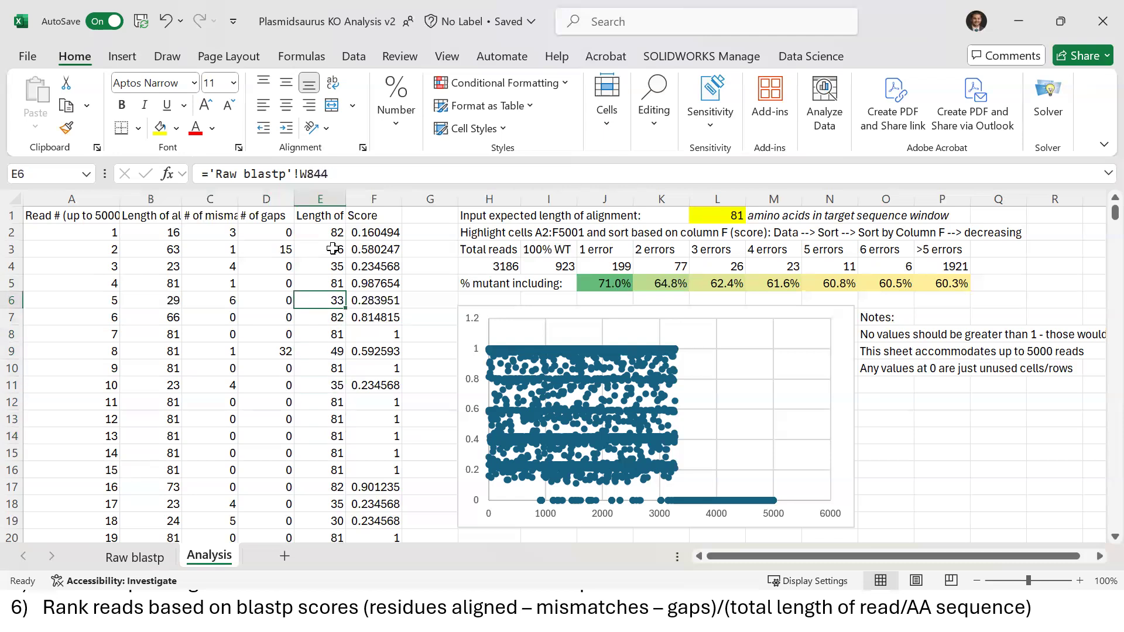
pyautogui.press('Down')
pyautogui.press('Left')
pyautogui.press('Left')
pyautogui.press('Left')
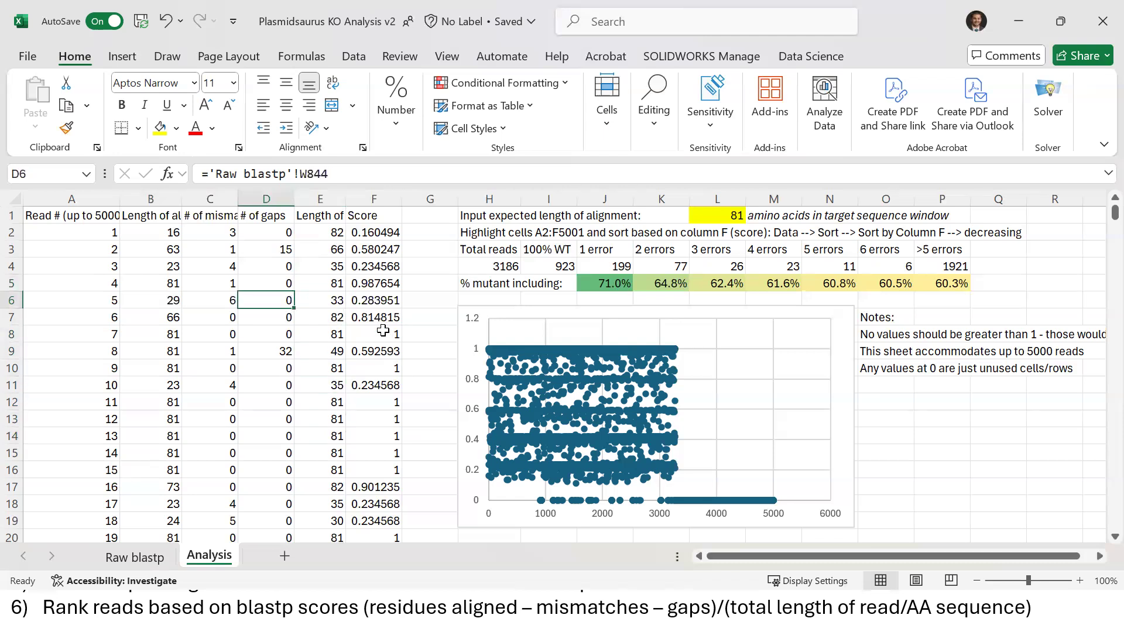
pyautogui.hotkey('shift', 'Right')
pyautogui.hotkey('shift', 'Right')
pyautogui.hotkey('shift', 'Right')
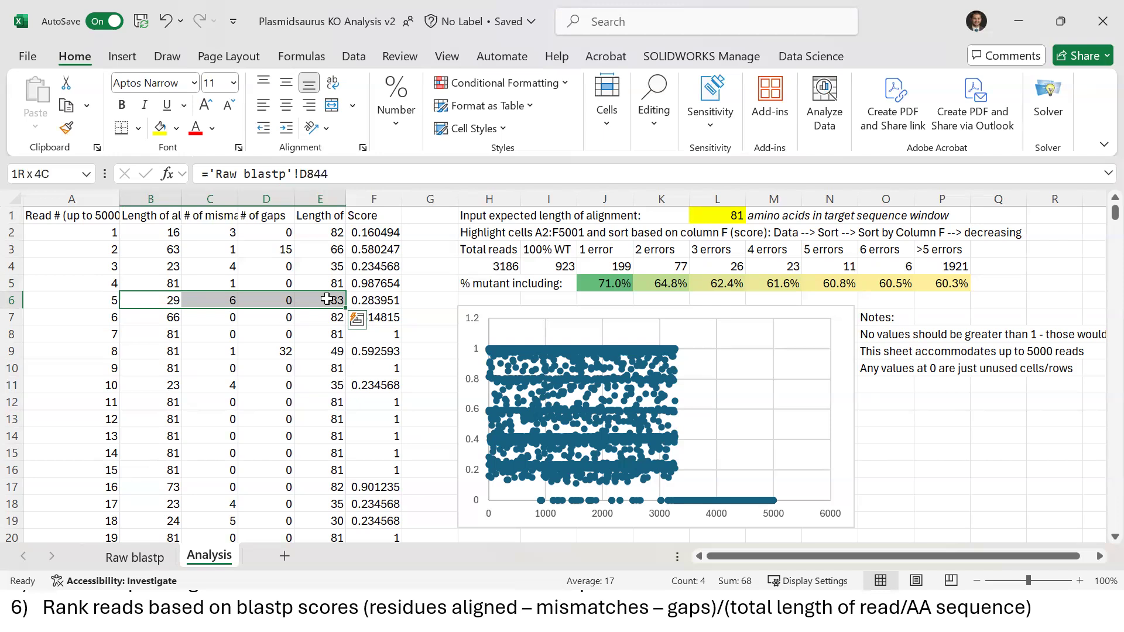
pyautogui.click(329, 287)
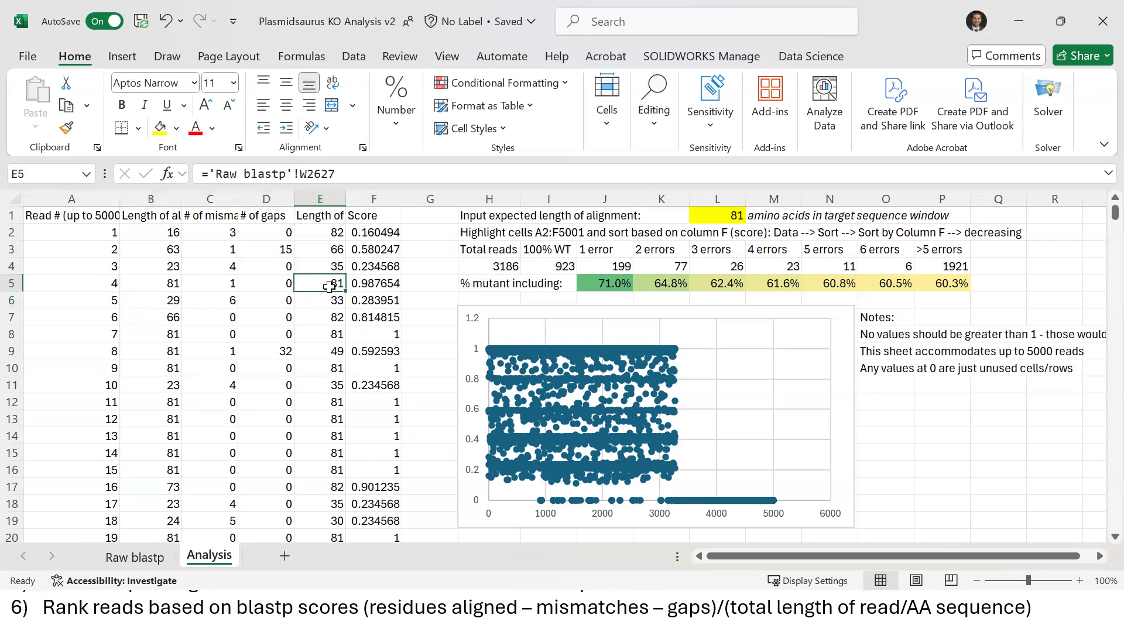
pyautogui.press('Right')
pyautogui.press('Down')
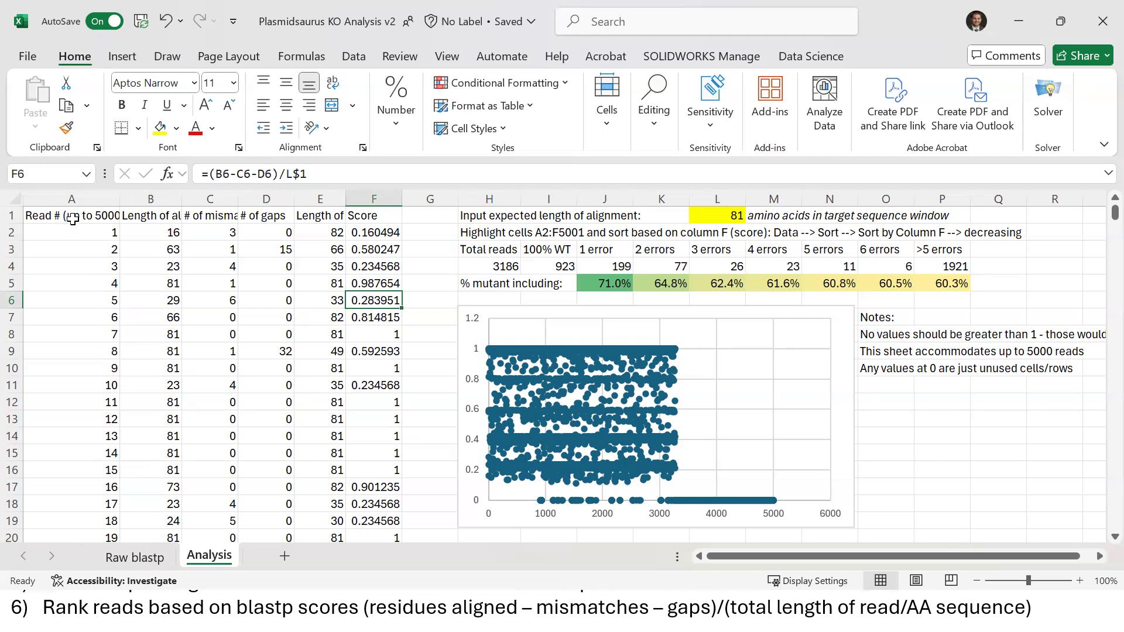
pyautogui.click(94, 217)
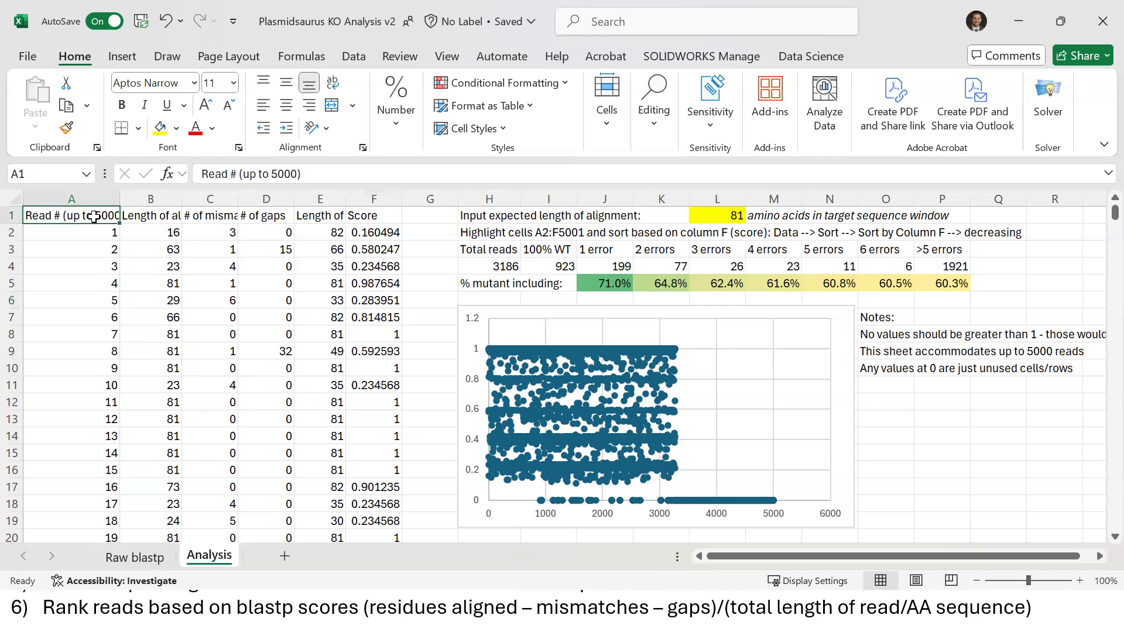
# Fill the B2:F2 lookups and Score formula down the whole read table and spot-check values
pyautogui.click(149, 231)
pyautogui.moveTo(149, 232); pyautogui.dragTo(383, 229)
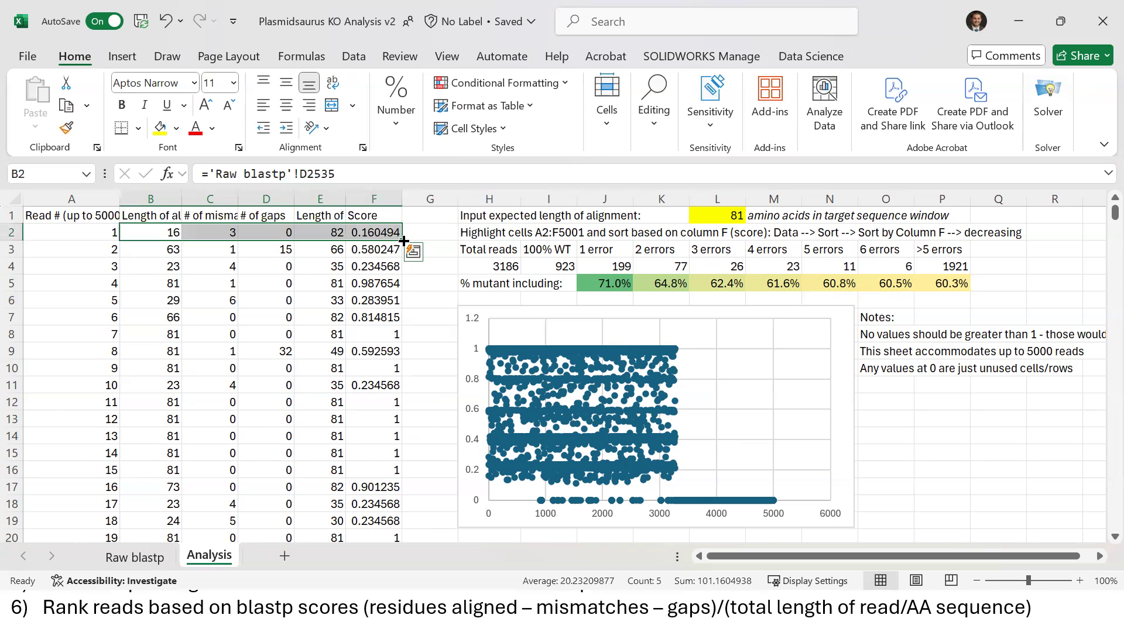
pyautogui.moveTo(164, 232); pyautogui.dragTo(360, 233)
pyautogui.doubleClick(401, 241)
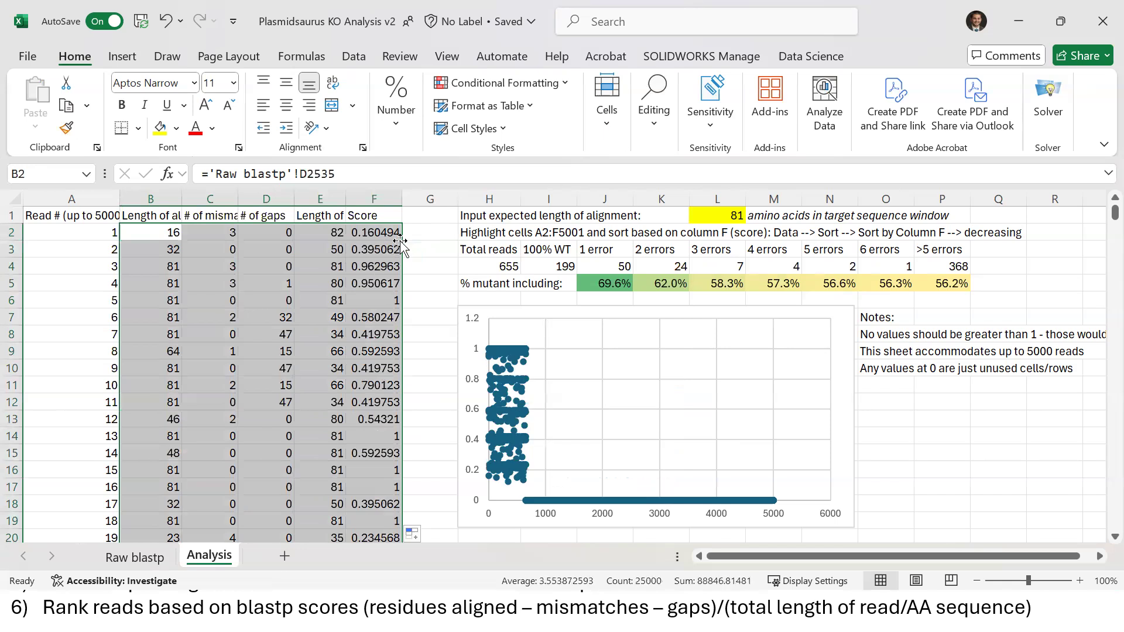
pyautogui.click(241, 317)
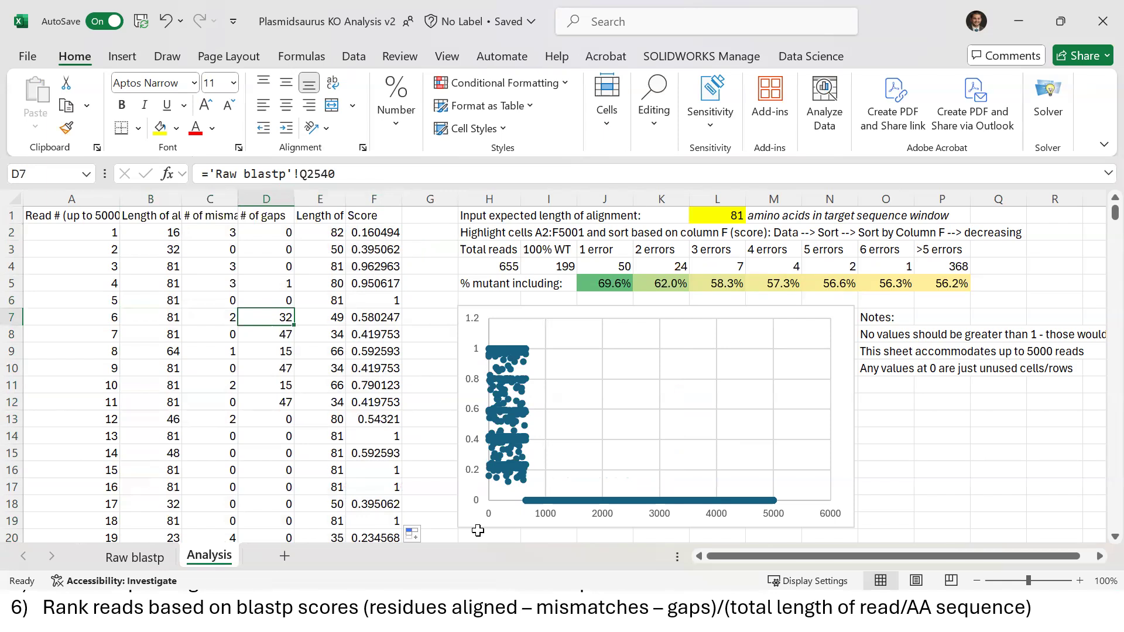
pyautogui.click(378, 231)
pyautogui.press('Left')
pyautogui.press('Left')
pyautogui.press('Left')
pyautogui.press('Left')
pyautogui.press('Right')
pyautogui.press('Right')
pyautogui.press('Right')
pyautogui.press('Right')
pyautogui.press('Down')
pyautogui.press('Down')
pyautogui.press('Down')
pyautogui.press('Up')
pyautogui.press('Up')
pyautogui.press('Up')
pyautogui.press('Up')
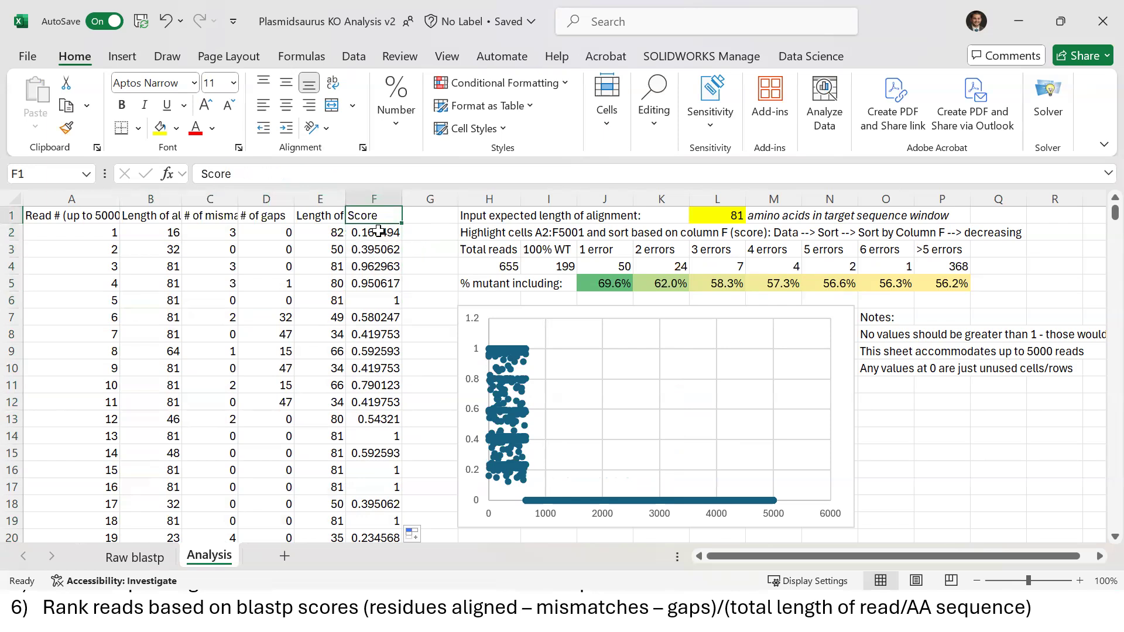
# Jump to the end of the filled table to check the last rows, then return to the top
pyautogui.click(145, 303)
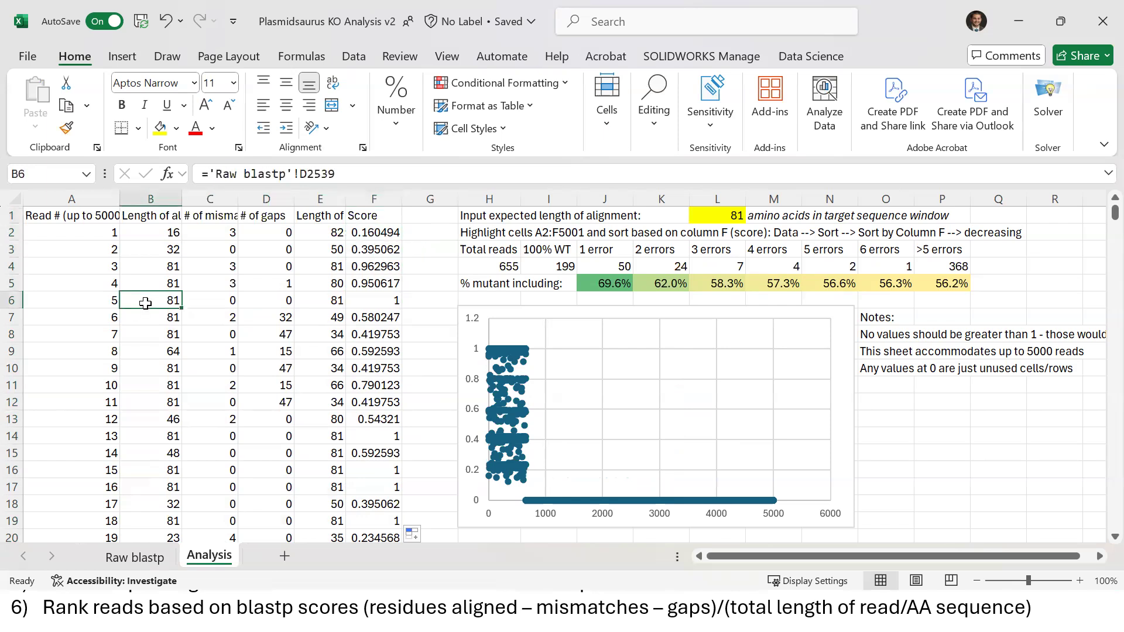
pyautogui.hotkey('ctrl', 'Down')
pyautogui.press('Up')
pyautogui.press('Up')
pyautogui.press('Up')
pyautogui.press('Up')
pyautogui.press('Up')
pyautogui.press('Up')
pyautogui.press('Up')
pyautogui.press('Up')
pyautogui.press('Up')
pyautogui.press('Up')
pyautogui.press('Up')
pyautogui.press('Up')
pyautogui.press('Up')
pyautogui.press('Up')
pyautogui.press('Up')
pyautogui.press('Up')
pyautogui.press('Up')
pyautogui.press('Up')
pyautogui.press('Up')
pyautogui.press('Up')
pyautogui.press('Up')
pyautogui.press('Up')
pyautogui.press('Up')
pyautogui.press('Up')
pyautogui.press('Up')
pyautogui.press('Up')
pyautogui.press('Up')
pyautogui.press('Up')
pyautogui.press('Up')
pyautogui.press('Up')
pyautogui.press('Up')
pyautogui.press('Up')
pyautogui.press('Up')
pyautogui.press('Up')
pyautogui.press('Up')
pyautogui.press('Up')
pyautogui.press('Up')
pyautogui.press('Up')
pyautogui.press('Up')
pyautogui.press('Up')
pyautogui.press('Up')
pyautogui.press('Up')
pyautogui.press('Up')
pyautogui.press('Up')
pyautogui.press('Up')
pyautogui.press('Up')
pyautogui.press('Up')
pyautogui.press('Up')
pyautogui.press('Up')
pyautogui.press('Up')
pyautogui.press('Up')
pyautogui.press('Up')
pyautogui.press('Up')
pyautogui.press('Up')
pyautogui.press('Up')
pyautogui.press('Up')
pyautogui.press('Up')
pyautogui.press('Up')
pyautogui.press('Up')
pyautogui.press('Up')
pyautogui.press('Up')
pyautogui.press('Up')
pyautogui.press('Up')
pyautogui.press('Up')
pyautogui.press('Up')
pyautogui.press('Up')
pyautogui.press('Up')
pyautogui.press('Up')
pyautogui.press('Up')
pyautogui.press('Up')
pyautogui.press('Up')
pyautogui.press('Up')
pyautogui.press('Up')
pyautogui.press('Up')
pyautogui.press('Up')
pyautogui.press('Up')
pyautogui.press('Up')
pyautogui.press('Up')
pyautogui.press('Up')
pyautogui.press('Up')
pyautogui.hotkey('ctrl', 'Up')
pyautogui.press('Down')
pyautogui.press('Right')
pyautogui.press('Right')
pyautogui.press('Right')
pyautogui.press('Right')
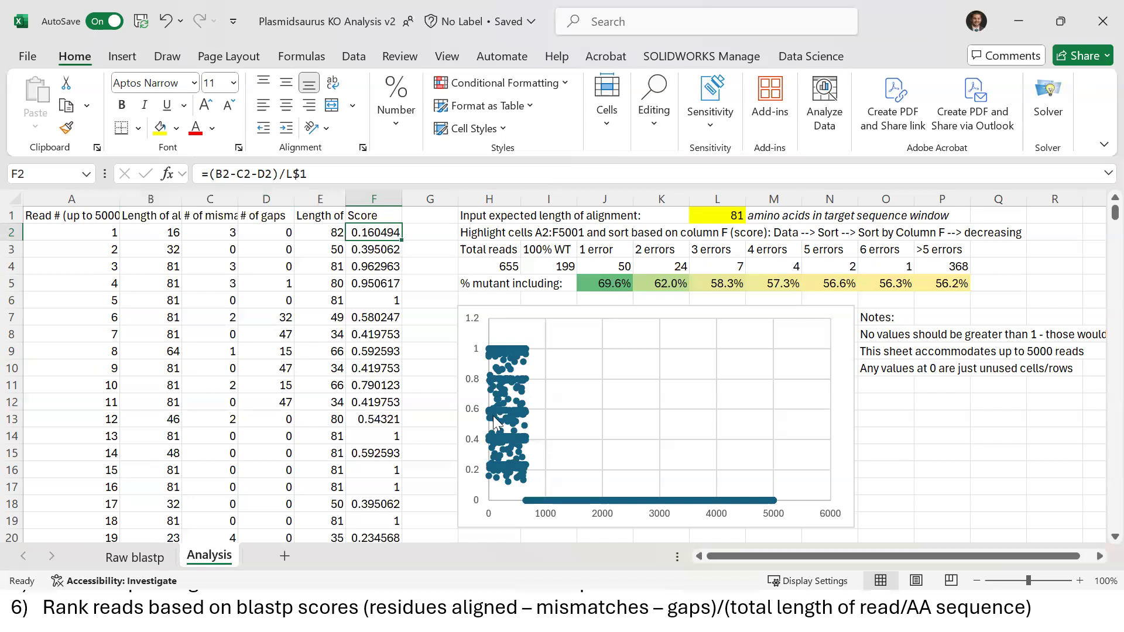
# Select columns A through F of the read table for sorting
pyautogui.moveTo(41, 219); pyautogui.dragTo(351, 283)
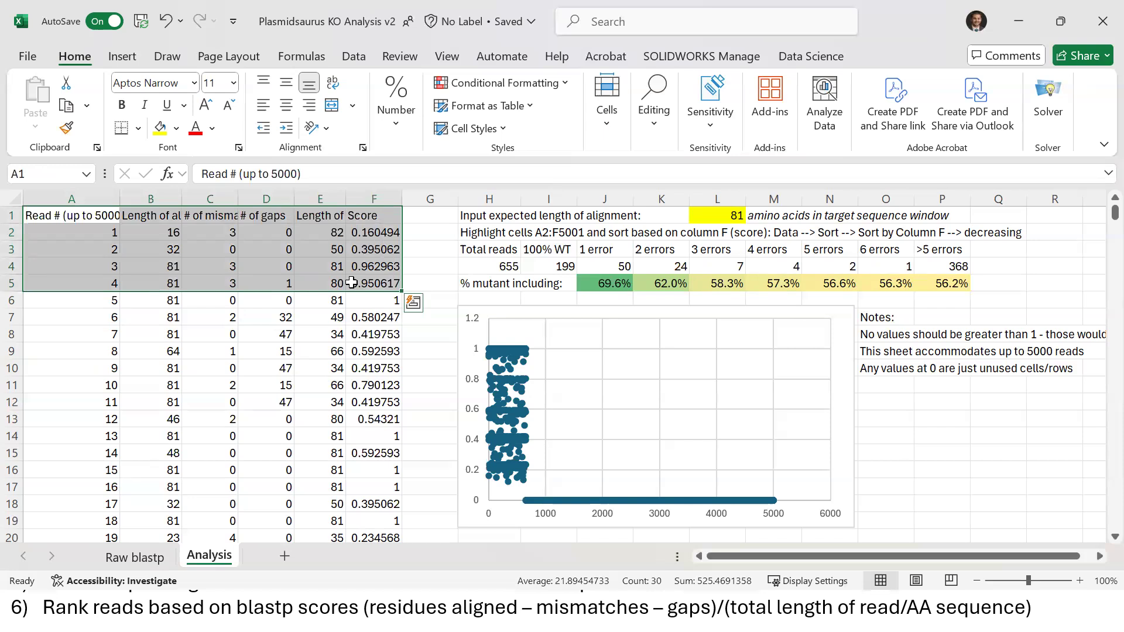
pyautogui.click(143, 336)
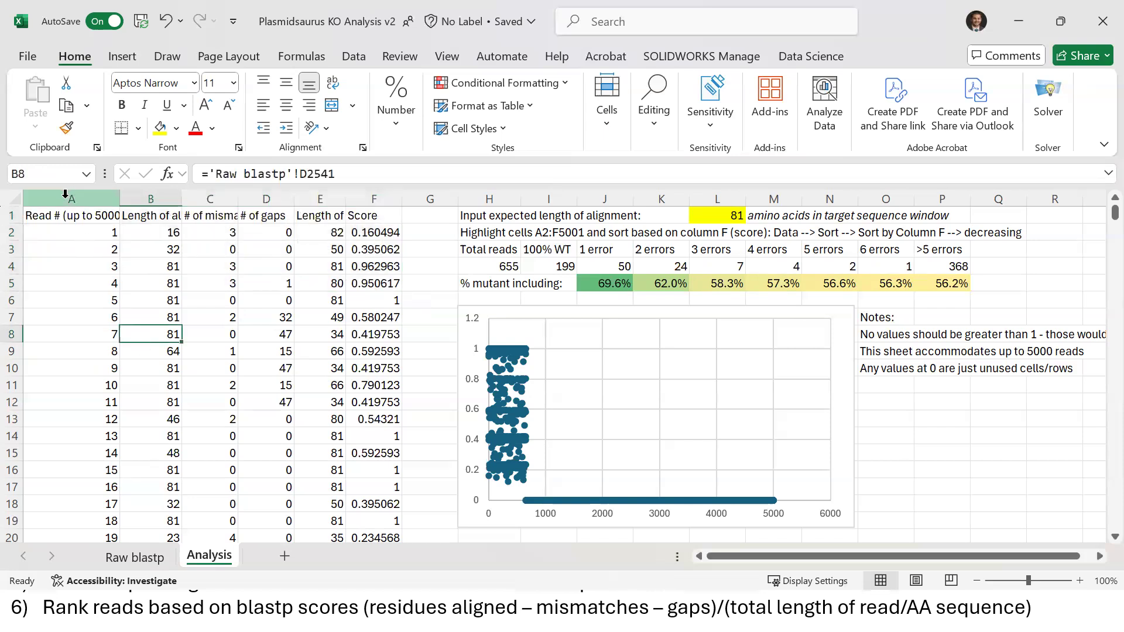
pyautogui.moveTo(66, 194); pyautogui.dragTo(368, 195)
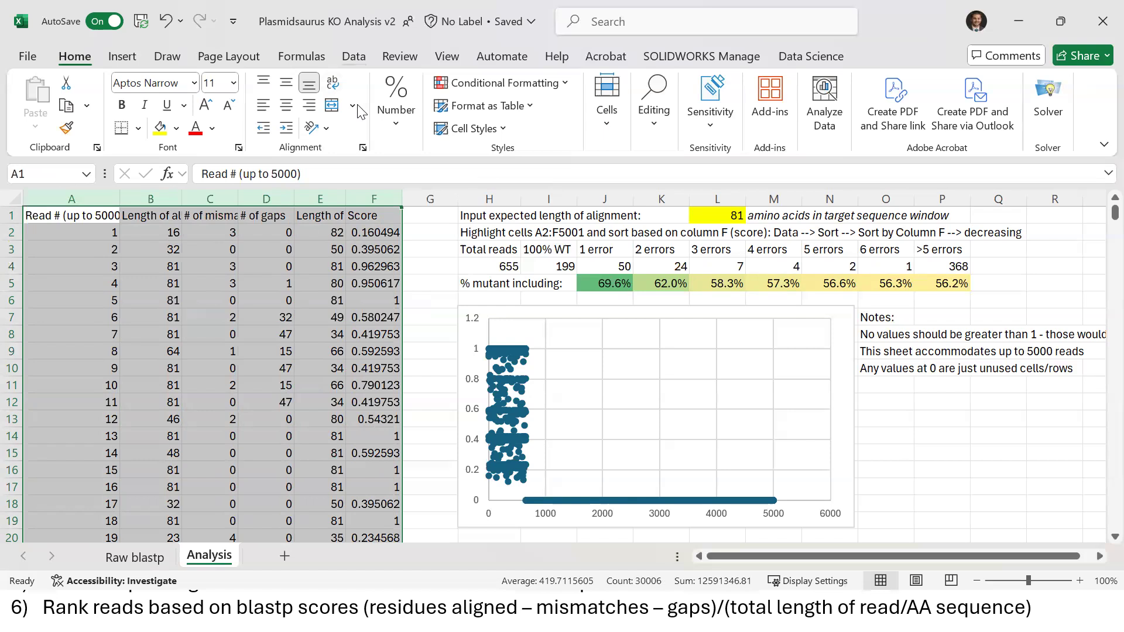
pyautogui.hotkey('alt', 'a')
# Sort the read table by Score, largest to smallest
pyautogui.click(533, 117)
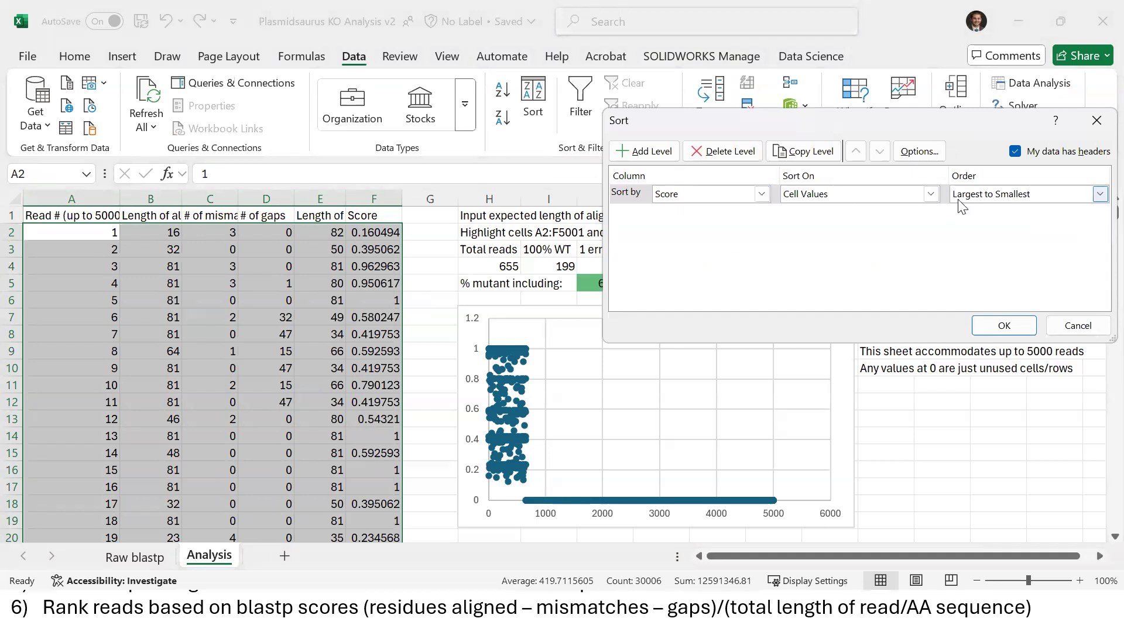
pyautogui.click(1003, 326)
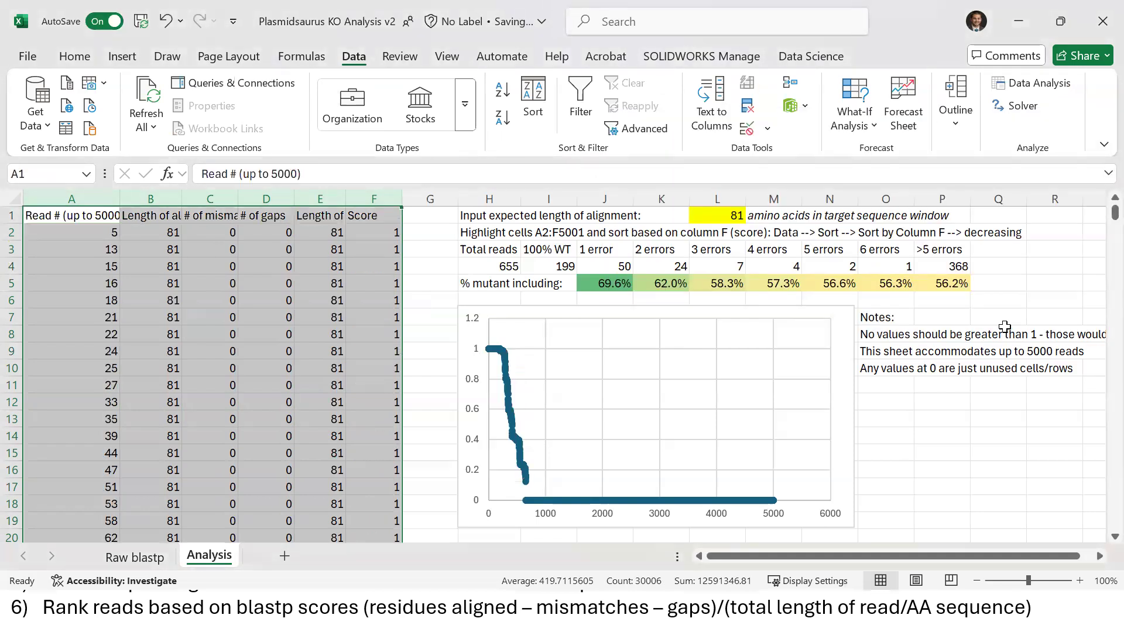
pyautogui.click(378, 329)
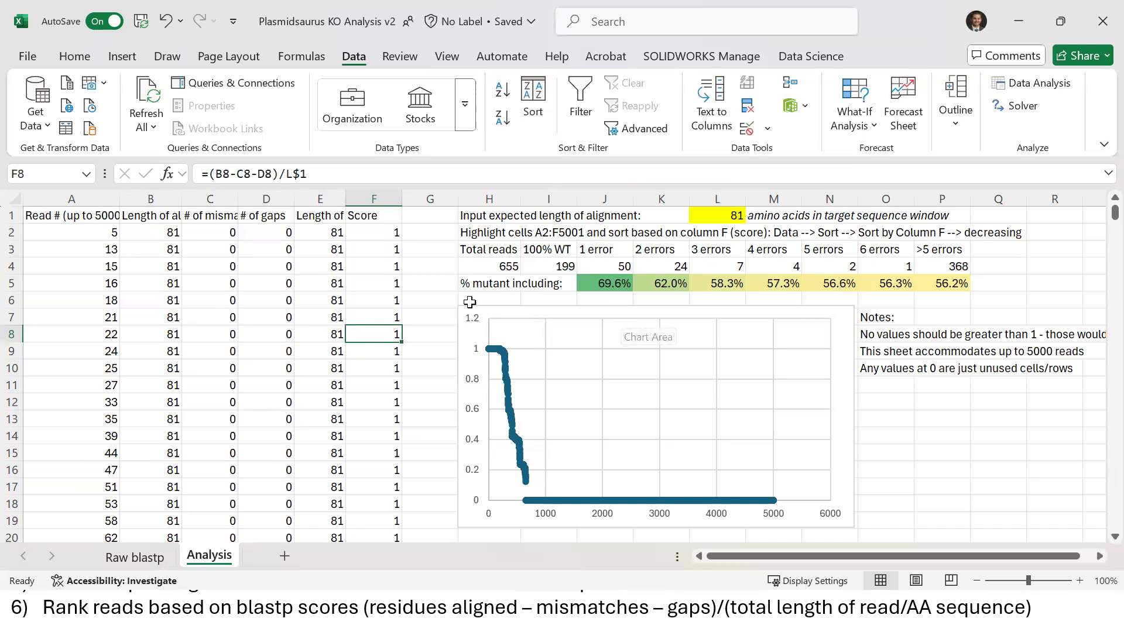
# Check the top perfect scores of 1 and the Total reads summary count, then open Raw blastp
pyautogui.moveTo(363, 236); pyautogui.dragTo(357, 437)
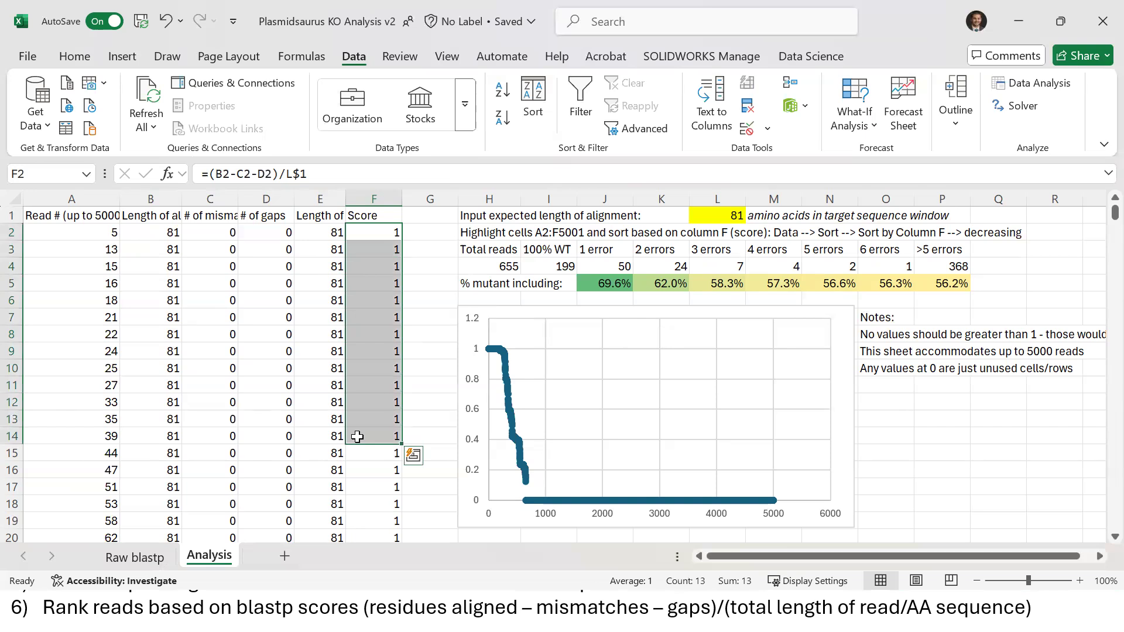
pyautogui.moveTo(491, 267); pyautogui.dragTo(961, 271)
pyautogui.click(480, 265)
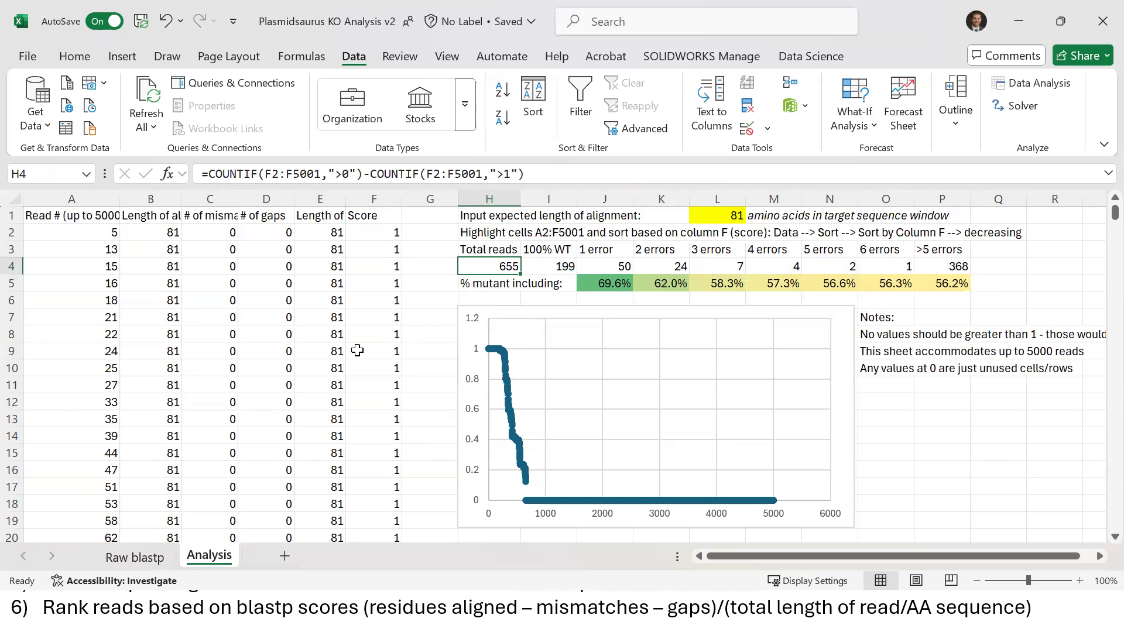
pyautogui.click(134, 557)
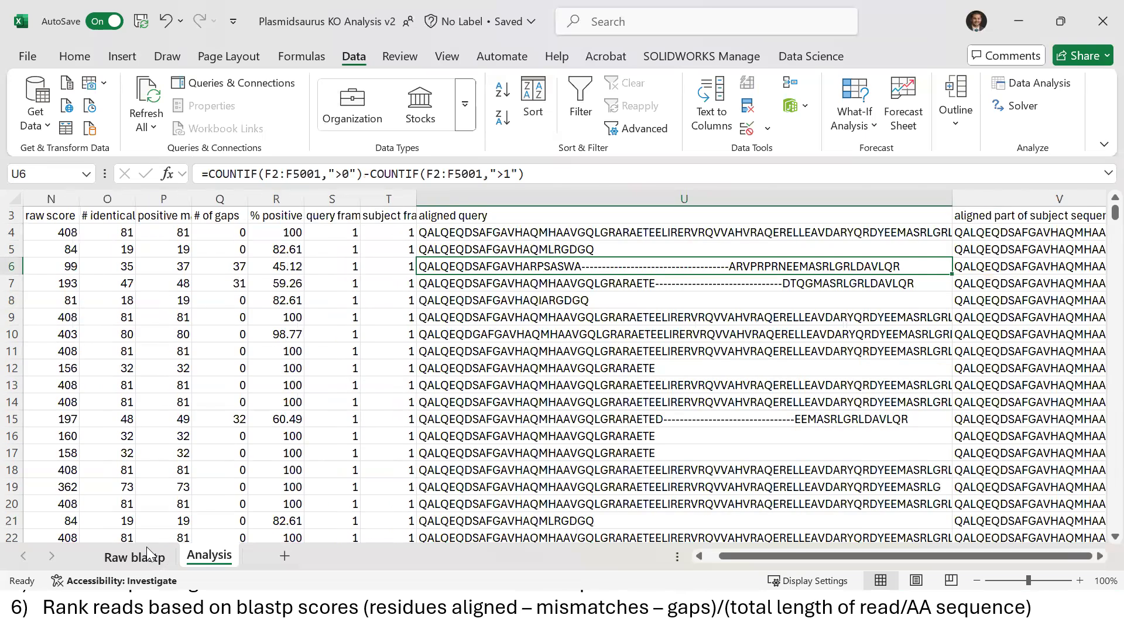
# Confirm the raw reads end at row 3189, return to the top, then go to Analysis
pyautogui.click(163, 455)
pyautogui.press('Left')
pyautogui.press('Left')
pyautogui.press('Left')
pyautogui.press('Left')
pyautogui.press('Left')
pyautogui.press('Left')
pyautogui.press('Left')
pyautogui.press('Left')
pyautogui.press('Left')
pyautogui.press('Left')
pyautogui.press('Left')
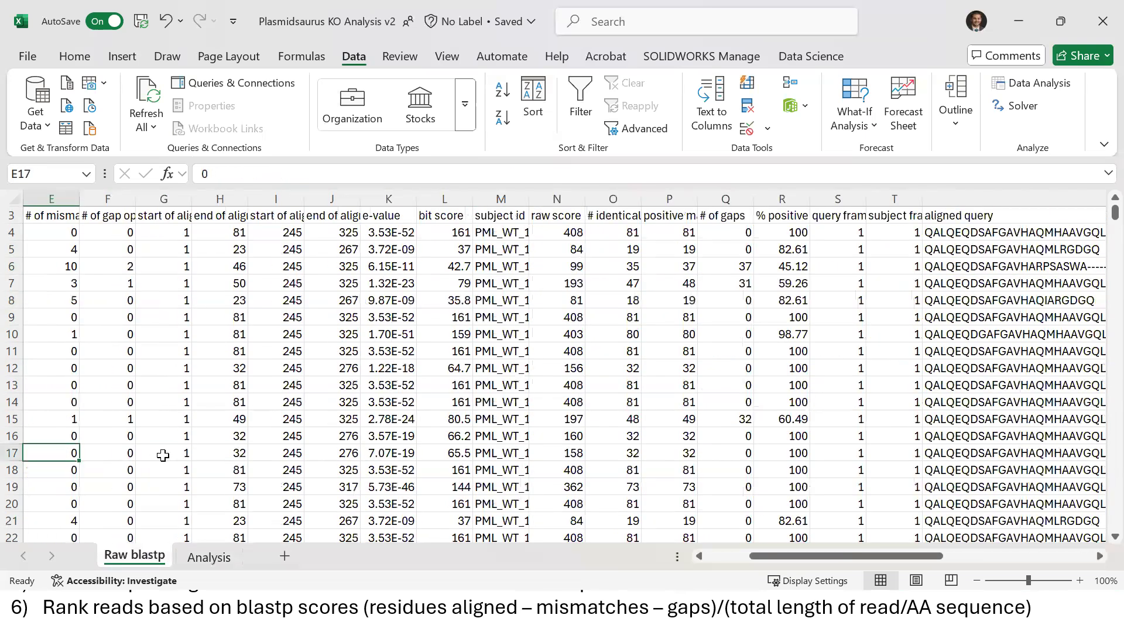
pyautogui.hotkey('ctrl', 'Down')
pyautogui.hotkey('ctrl', 'Left')
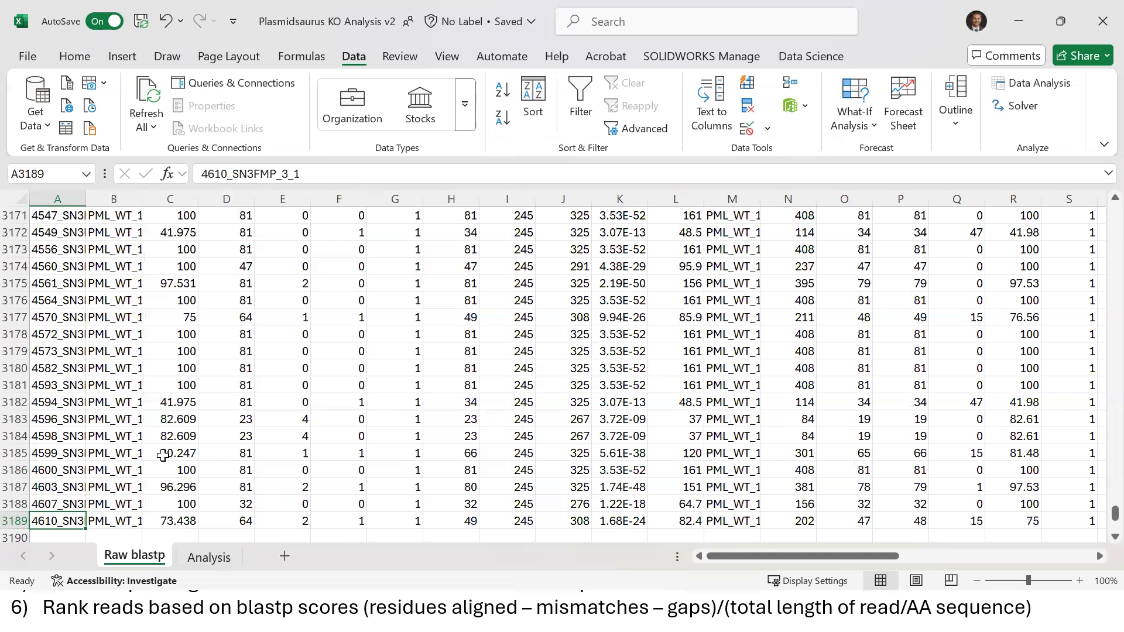
pyautogui.hotkey('ctrl', 'Up')
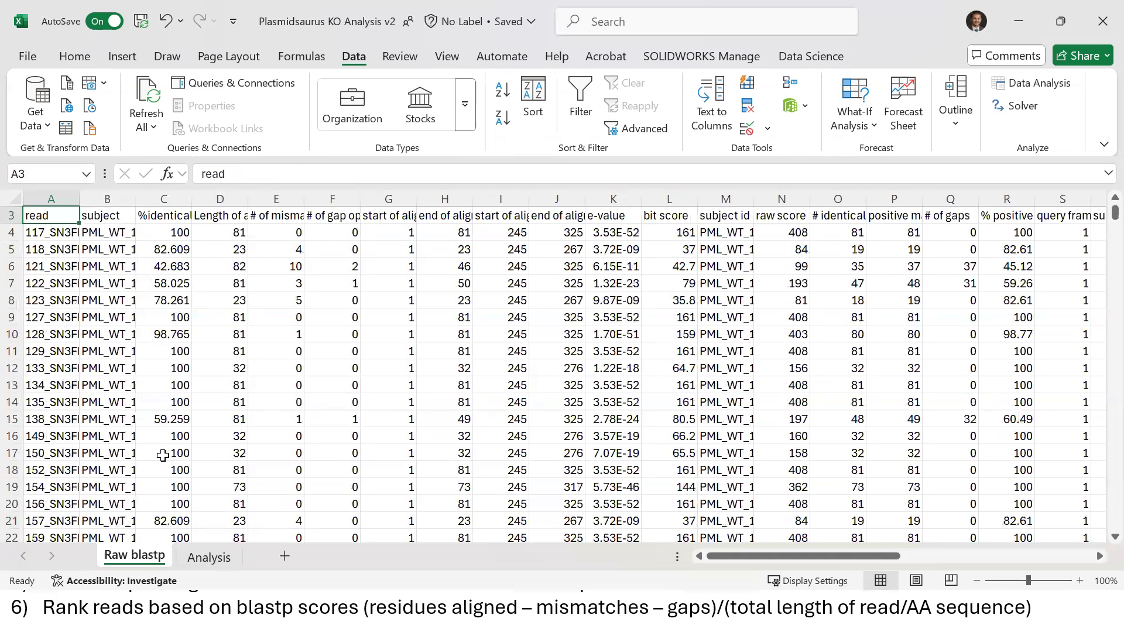
pyautogui.click(212, 558)
# Check row 2's linked values and Score formula, then undo the descending sort
pyautogui.click(155, 234)
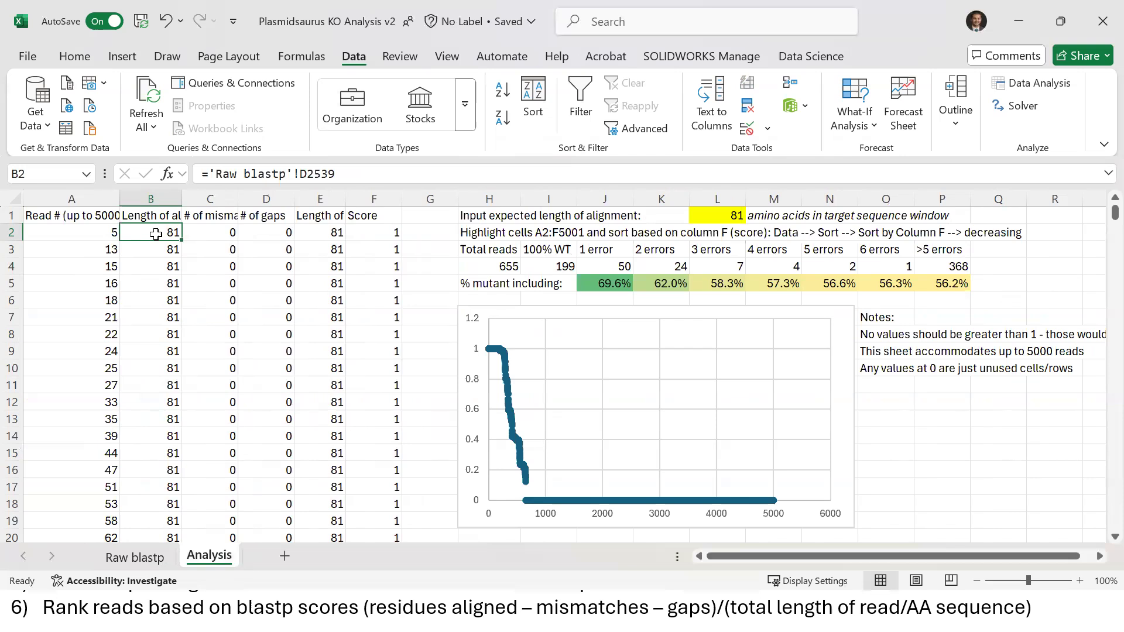
pyautogui.press('Right')
pyautogui.press('Right')
pyautogui.press('Right')
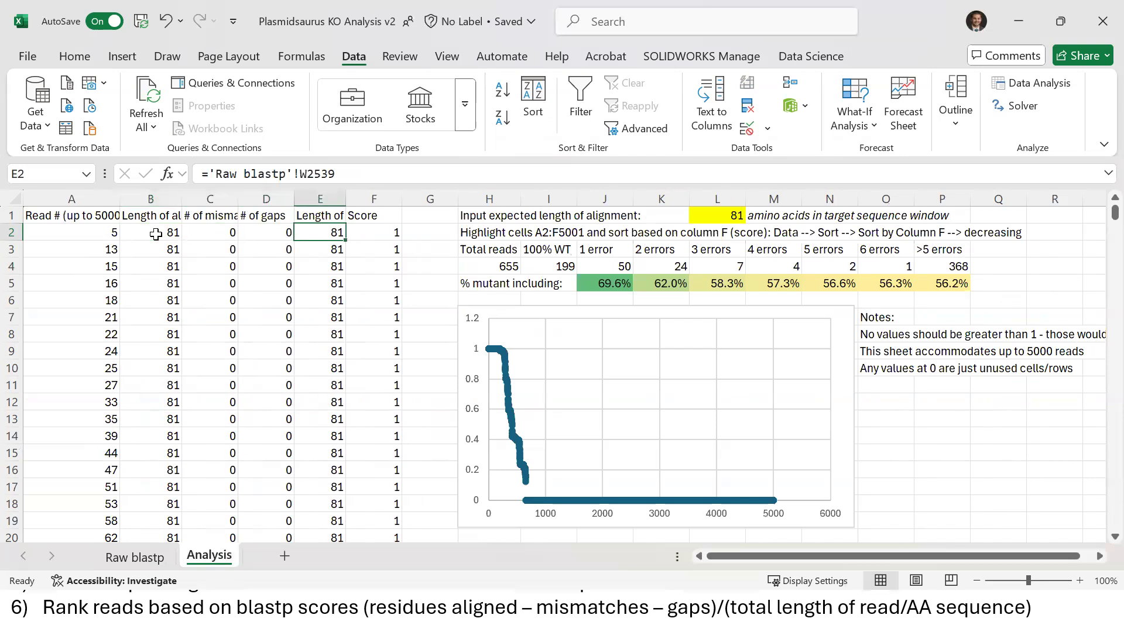
pyautogui.press('Right')
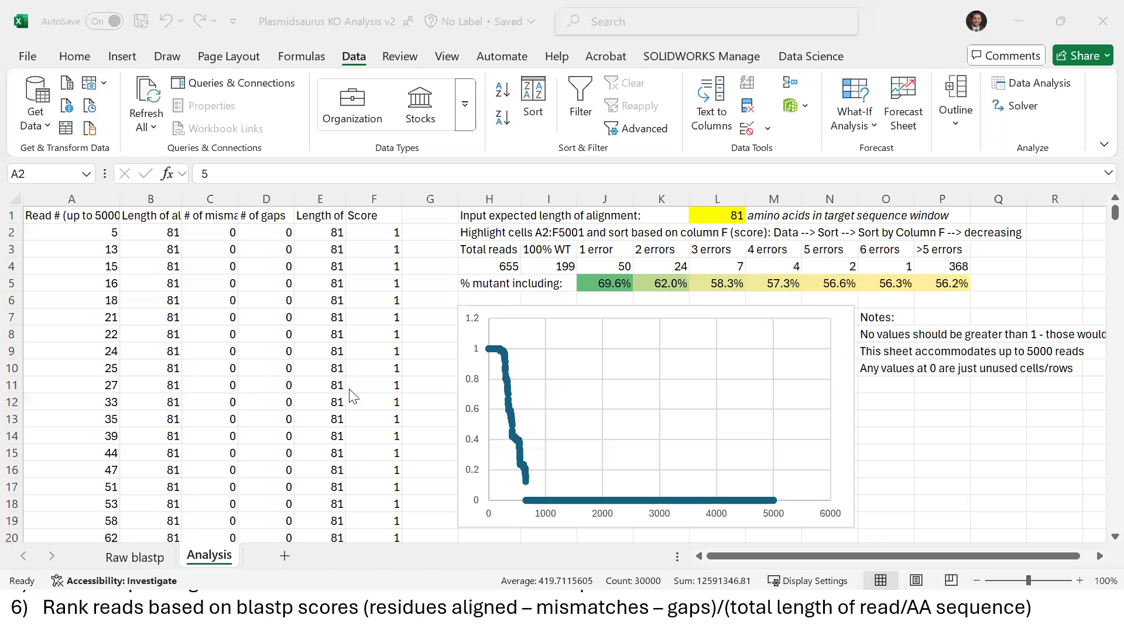
pyautogui.click(218, 266)
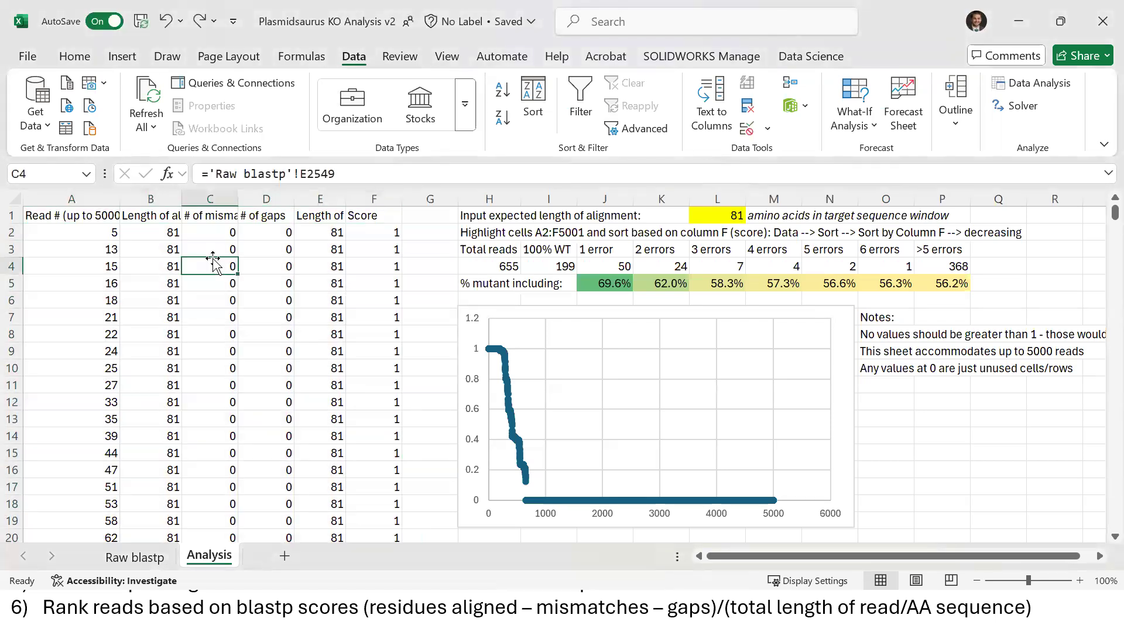
pyautogui.hotkey('ctrl', 'z')
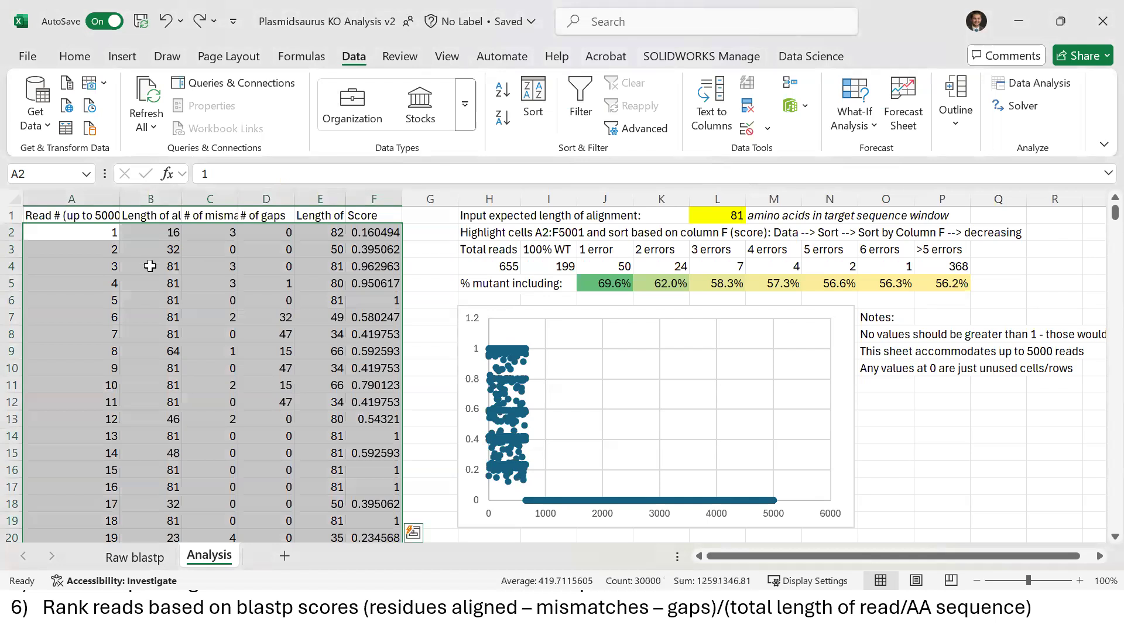
# Select the read values B2:F5001 and browse the lower rows
pyautogui.click(150, 267)
pyautogui.moveTo(143, 233); pyautogui.dragTo(378, 240)
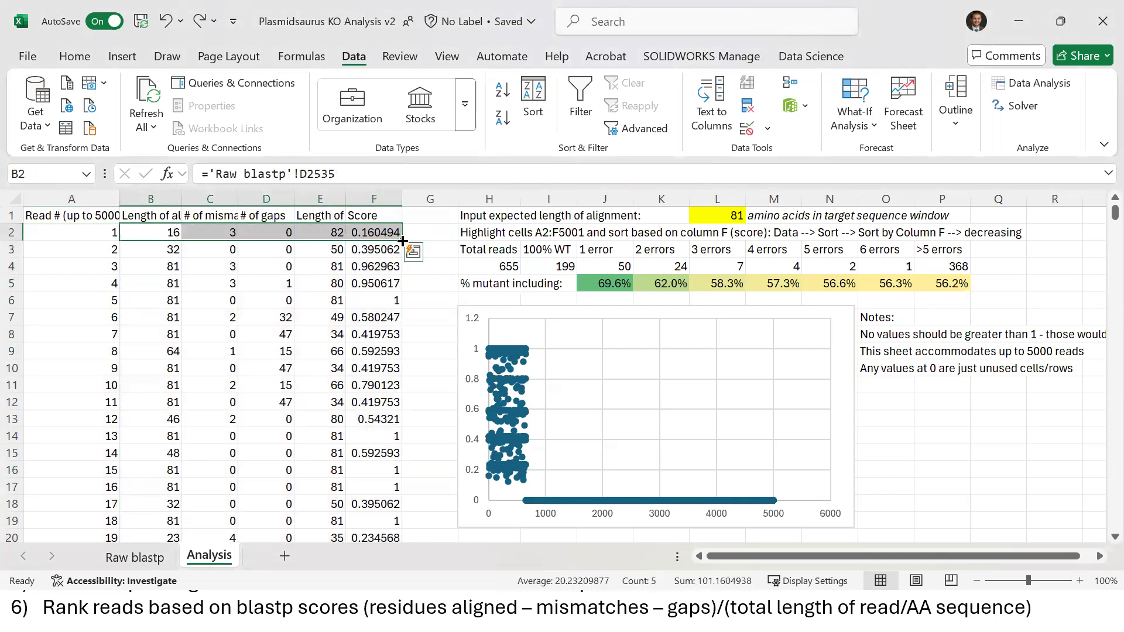
pyautogui.hotkey('ctrl', 'shift', 'Down')
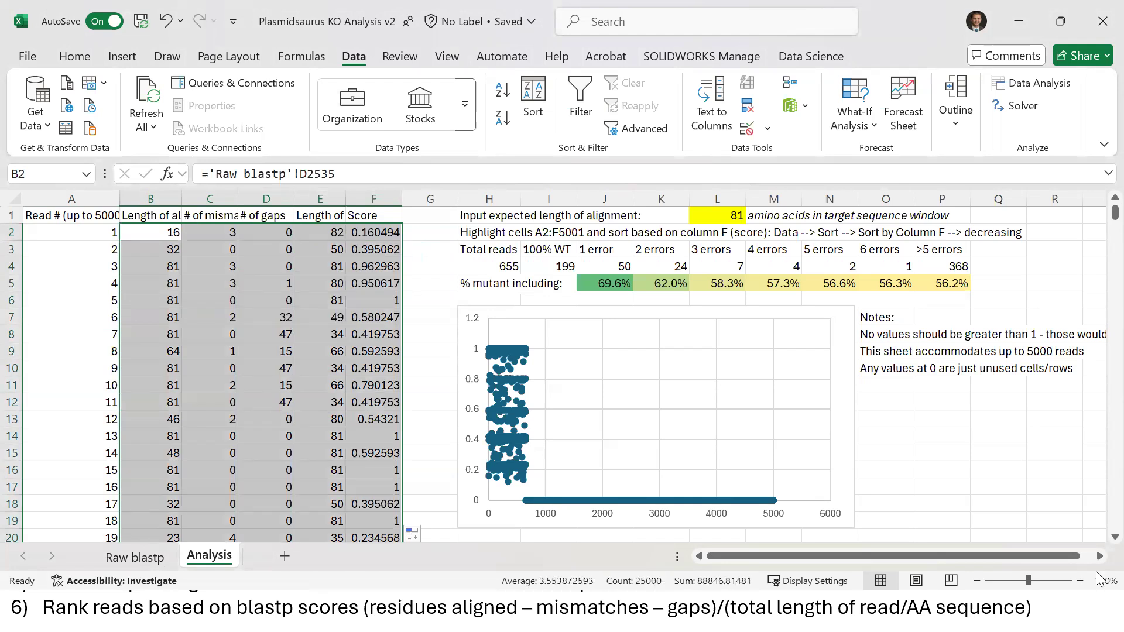
pyautogui.scroll(-4, 1099, 550)
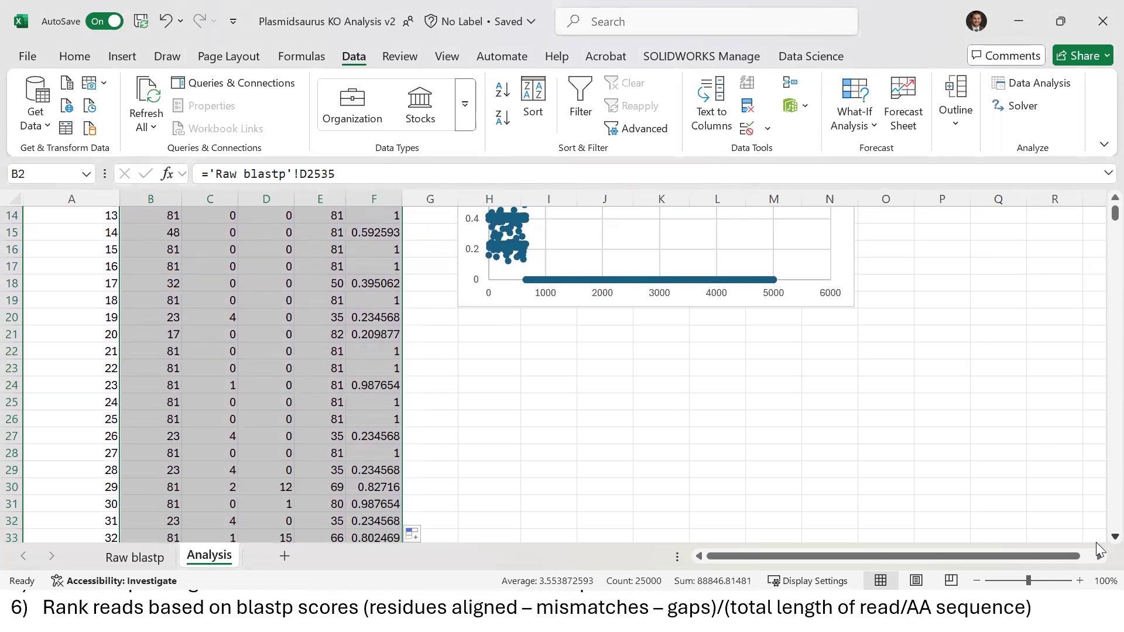
pyautogui.moveTo(1100, 216); pyautogui.dragTo(1099, 180)
pyautogui.click(234, 267)
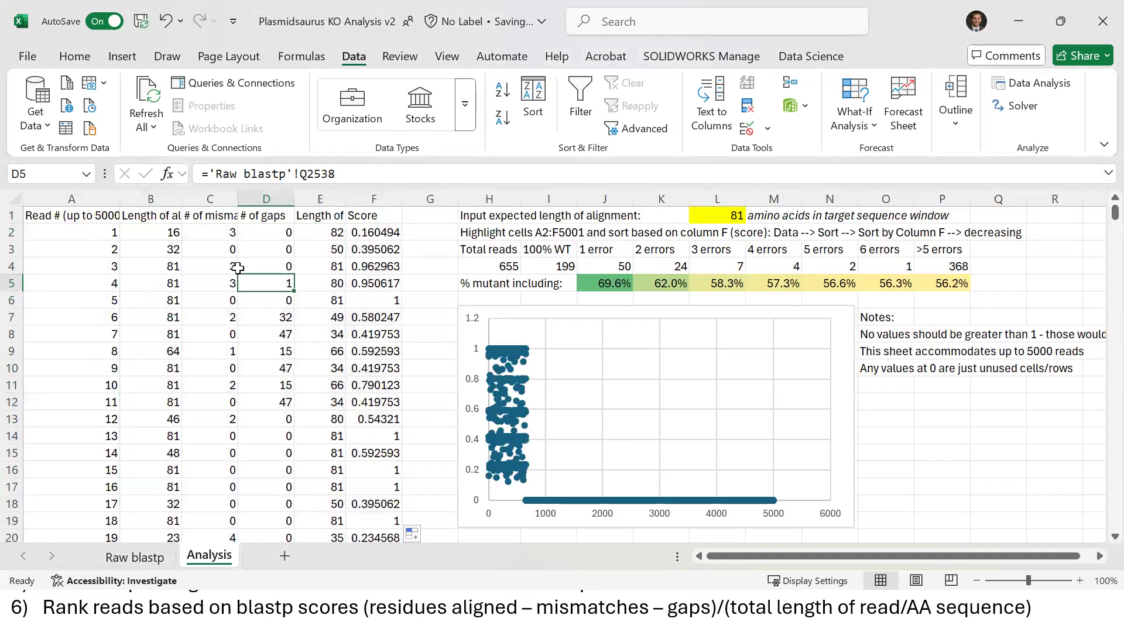
# Undo two more sheet changes, including the column E width change
pyautogui.click(161, 235)
pyautogui.hotkey('ctrl', 'shift', 'Right')
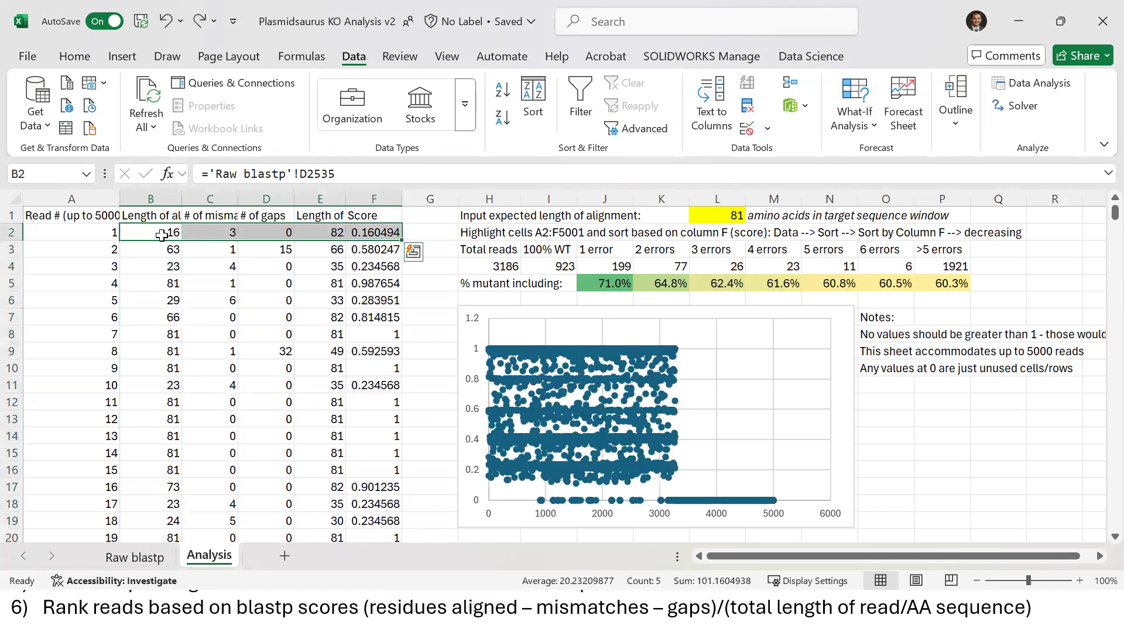
pyautogui.hotkey('ctrl', 'z')
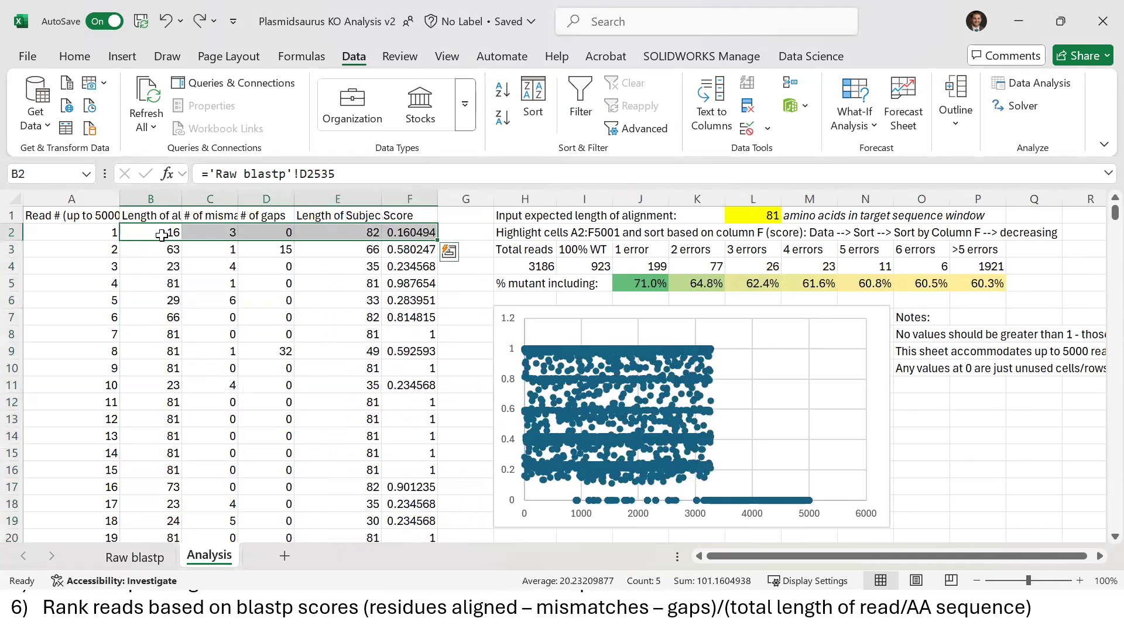
pyautogui.hotkey('ctrl', 'z')
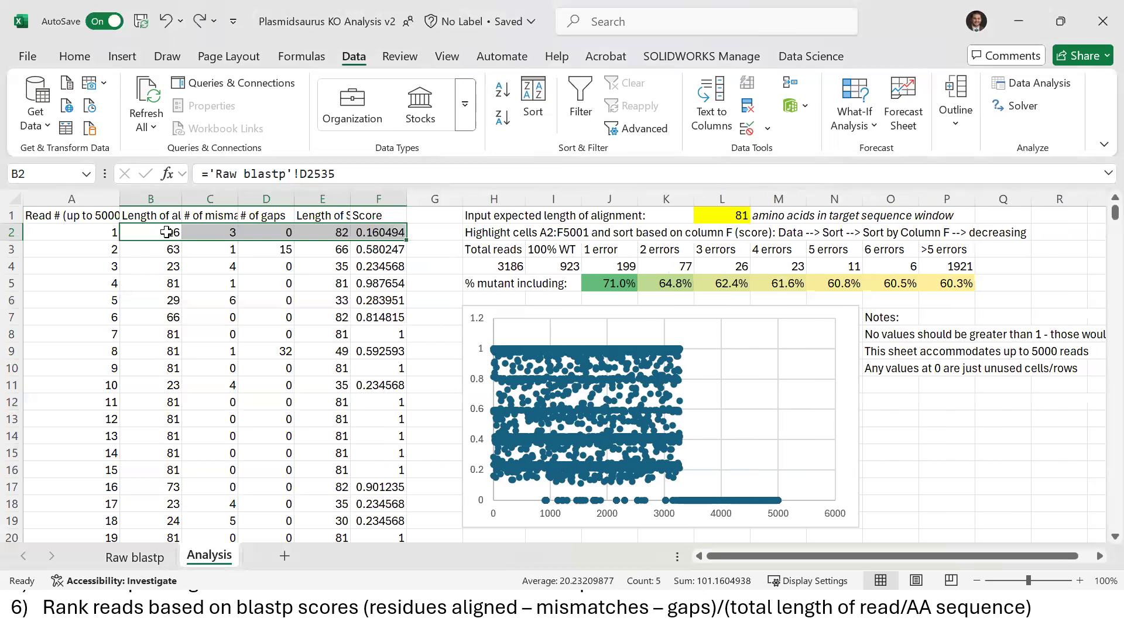
# Review row 2's Score cell and C5's mismatch link, then reselect B2
pyautogui.click(162, 234)
pyautogui.hotkey('ctrl', 'Right')
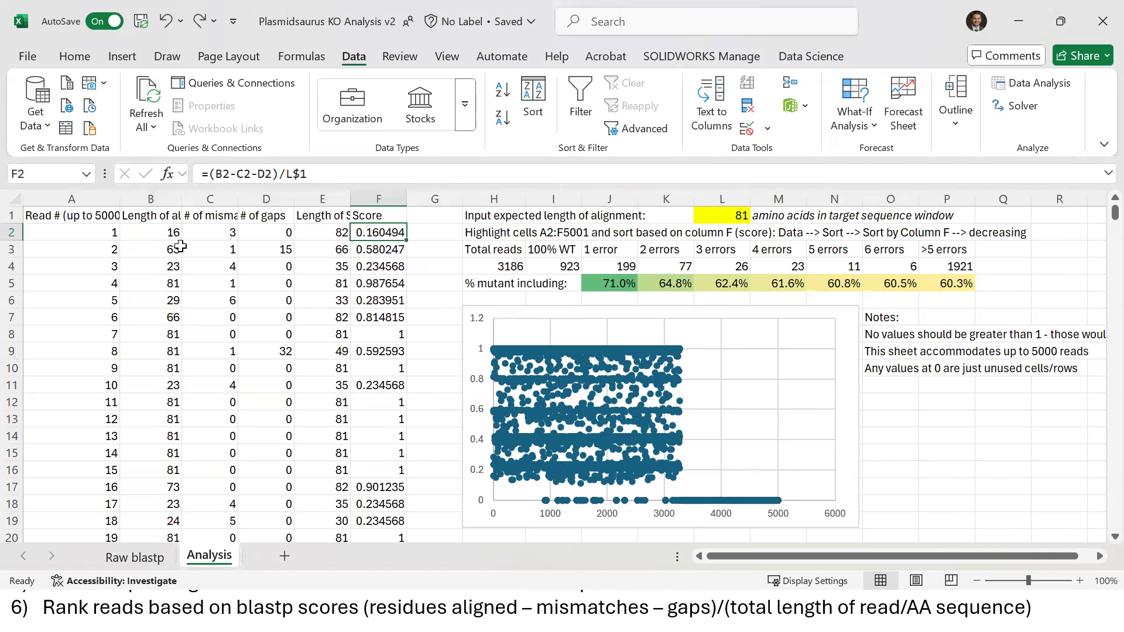
pyautogui.click(209, 277)
pyautogui.click(156, 234)
pyautogui.moveTo(298, 250); pyautogui.dragTo(407, 239)
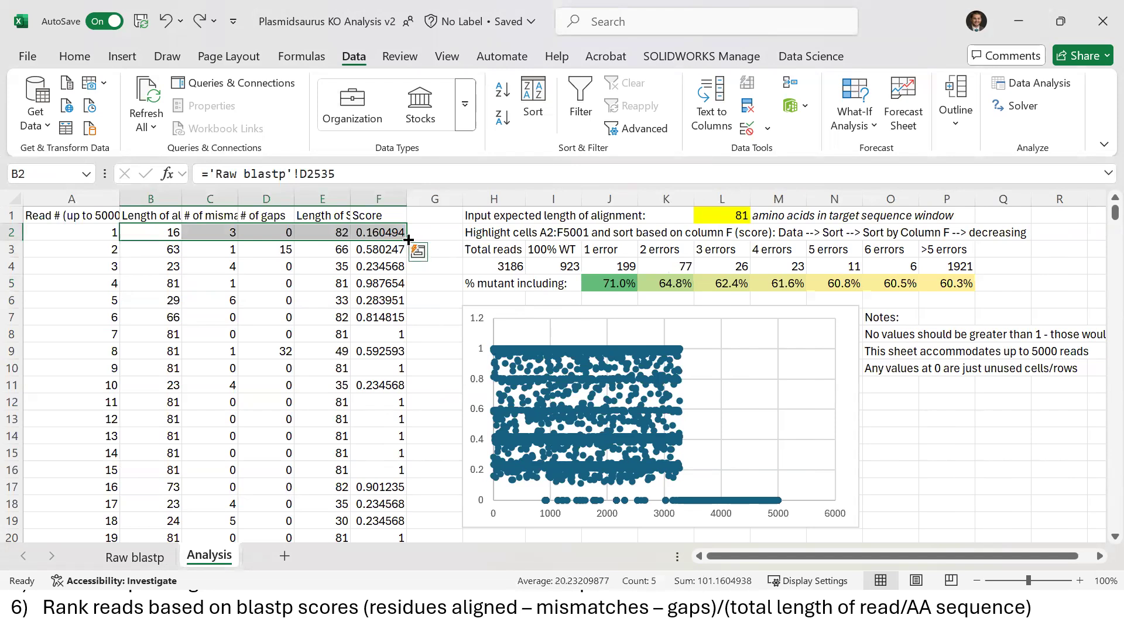
pyautogui.click(170, 280)
pyautogui.click(143, 236)
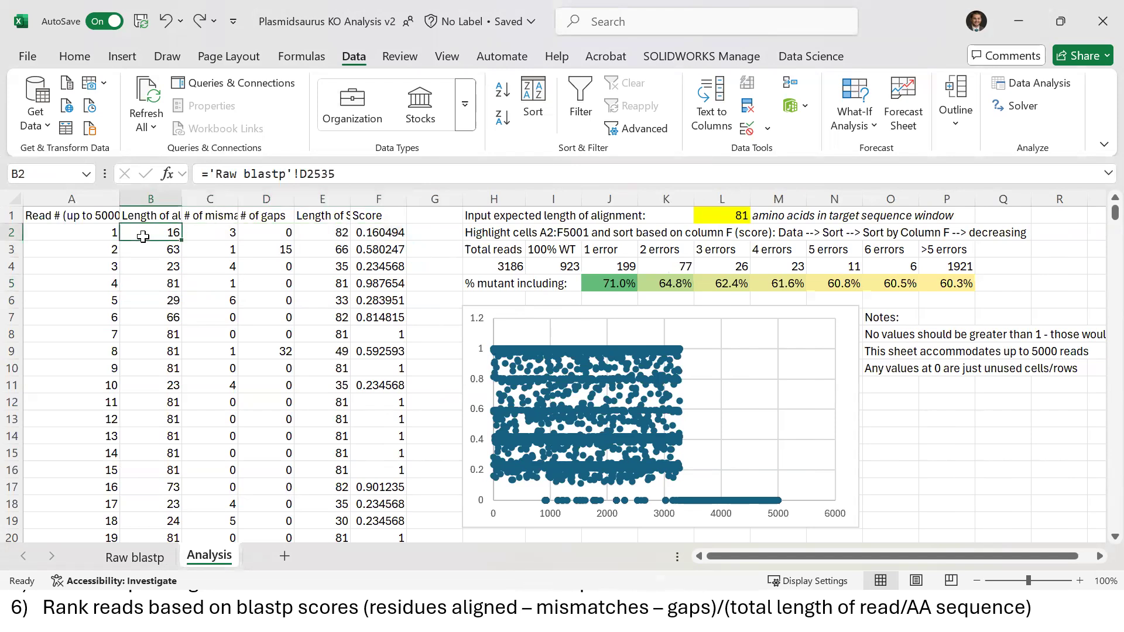
# Trim the old row number from B2's formula and start a new Raw blastp reference
pyautogui.click(342, 172)
pyautogui.press('BackSpace')
pyautogui.press('BackSpace')
pyautogui.press('BackSpace')
pyautogui.press('Return')
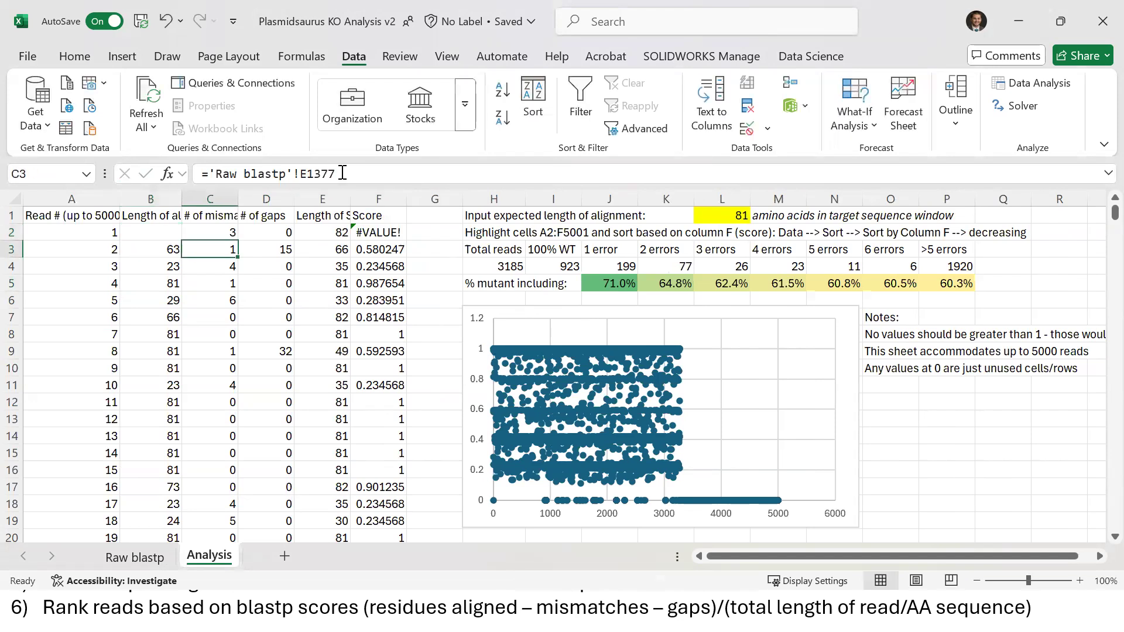
pyautogui.press('Up')
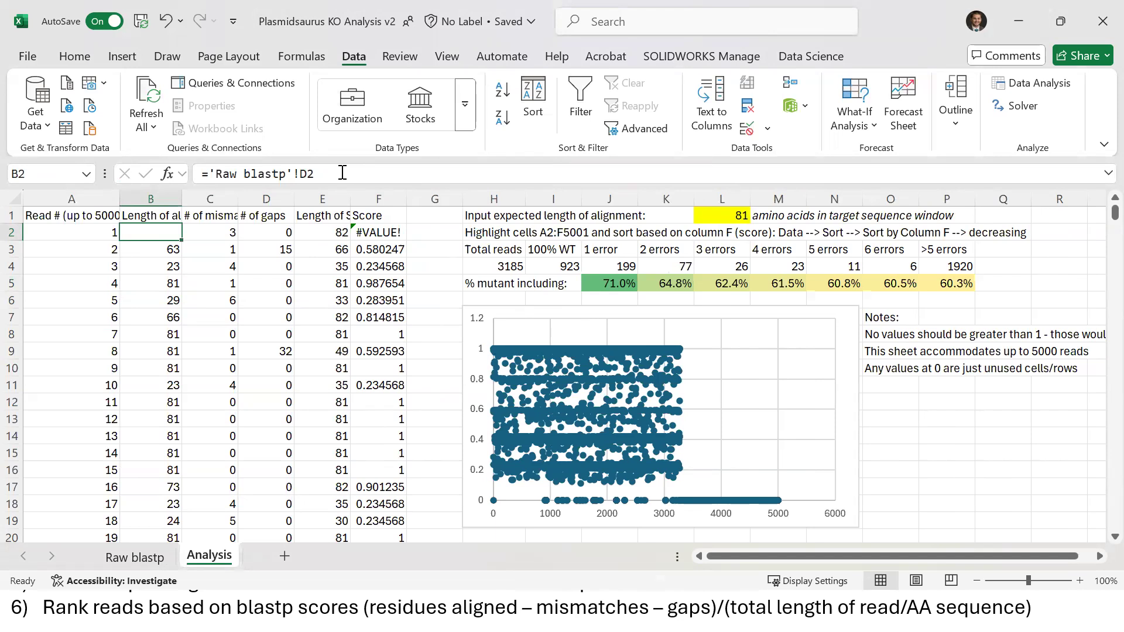
pyautogui.write('=')
pyautogui.click(140, 555)
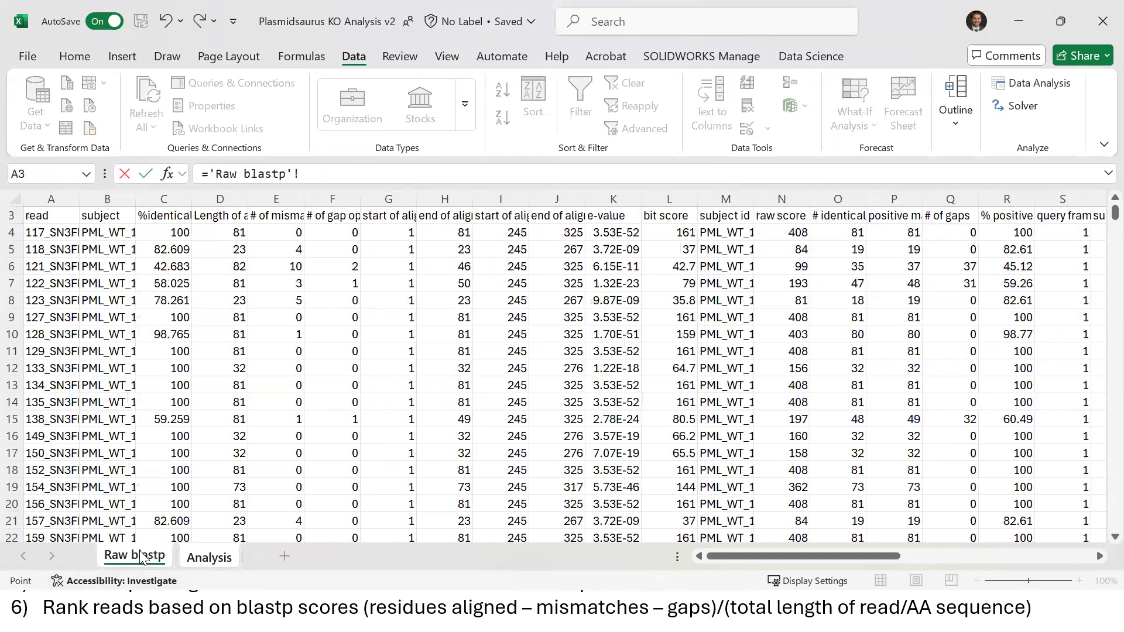
# Link B2 to 'Raw blastp'!D4 and repoint C2 to E4
pyautogui.click(221, 232)
pyautogui.press('Return')
pyautogui.click(222, 231)
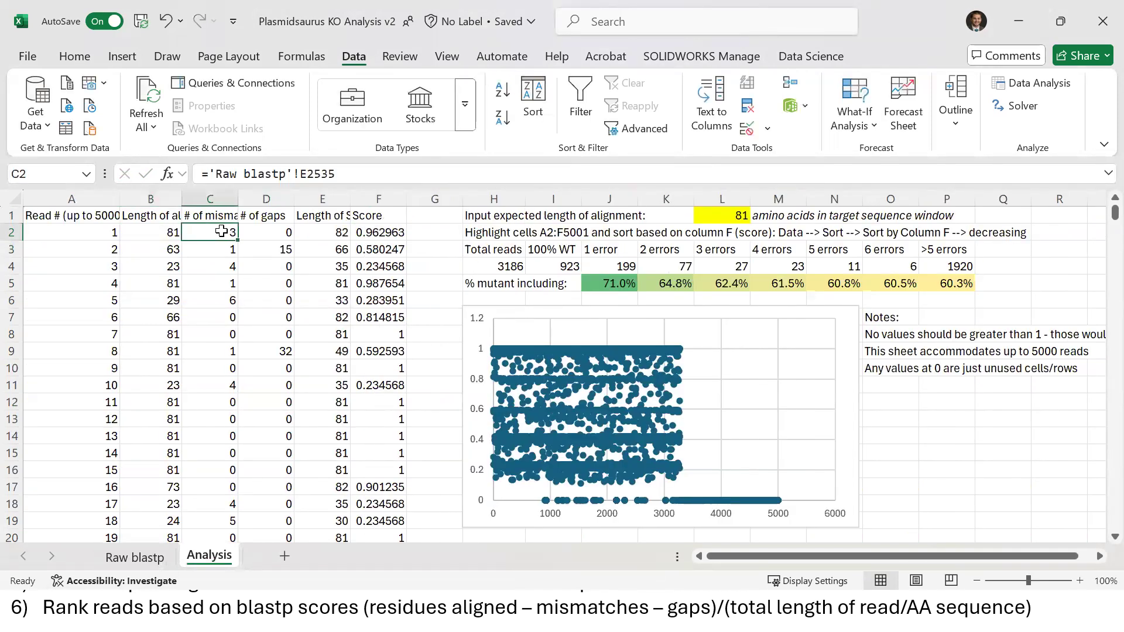
pyautogui.click(353, 171)
pyautogui.press('BackSpace')
pyautogui.press('BackSpace')
pyautogui.press('BackSpace')
pyautogui.press('BackSpace')
pyautogui.write('4')
pyautogui.press('Return')
pyautogui.press('Up')
pyautogui.press('Right')
# Repoint D2 to Raw blastp Q4 and E2 to W4
pyautogui.click(353, 170)
pyautogui.press('BackSpace')
pyautogui.press('BackSpace')
pyautogui.press('BackSpace')
pyautogui.press('BackSpace')
pyautogui.write('4')
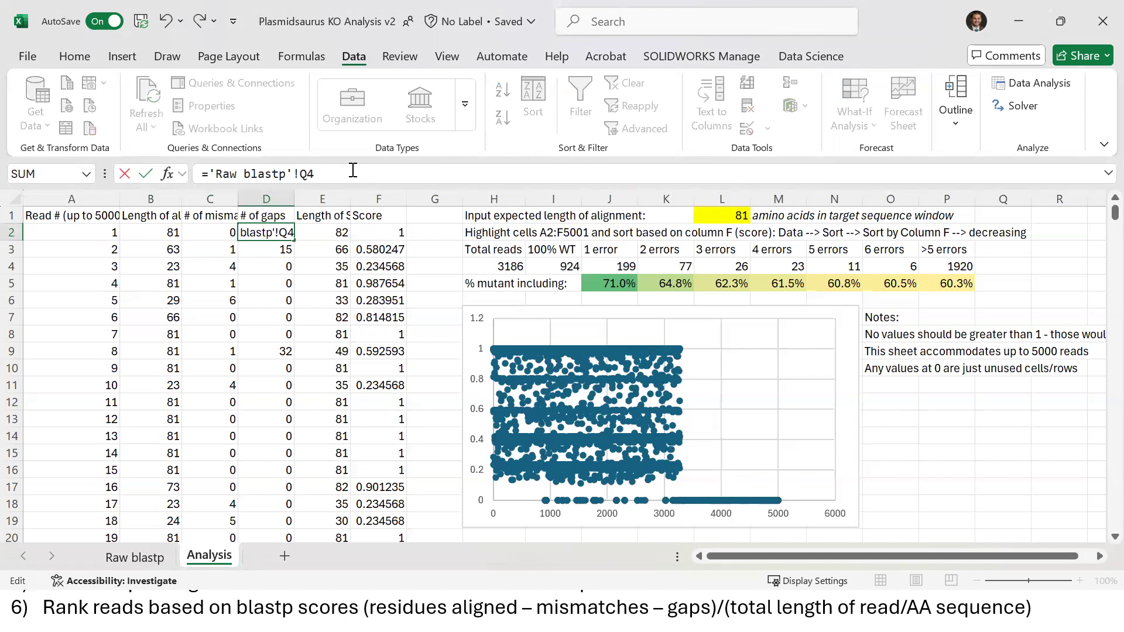
pyautogui.press('Return')
pyautogui.press('Up')
pyautogui.press('Right')
pyautogui.click(353, 170)
pyautogui.press('BackSpace')
pyautogui.press('BackSpace')
pyautogui.press('BackSpace')
pyautogui.press('BackSpace')
pyautogui.write('4')
pyautogui.press('Return')
pyautogui.press('Up')
pyautogui.press('Right')
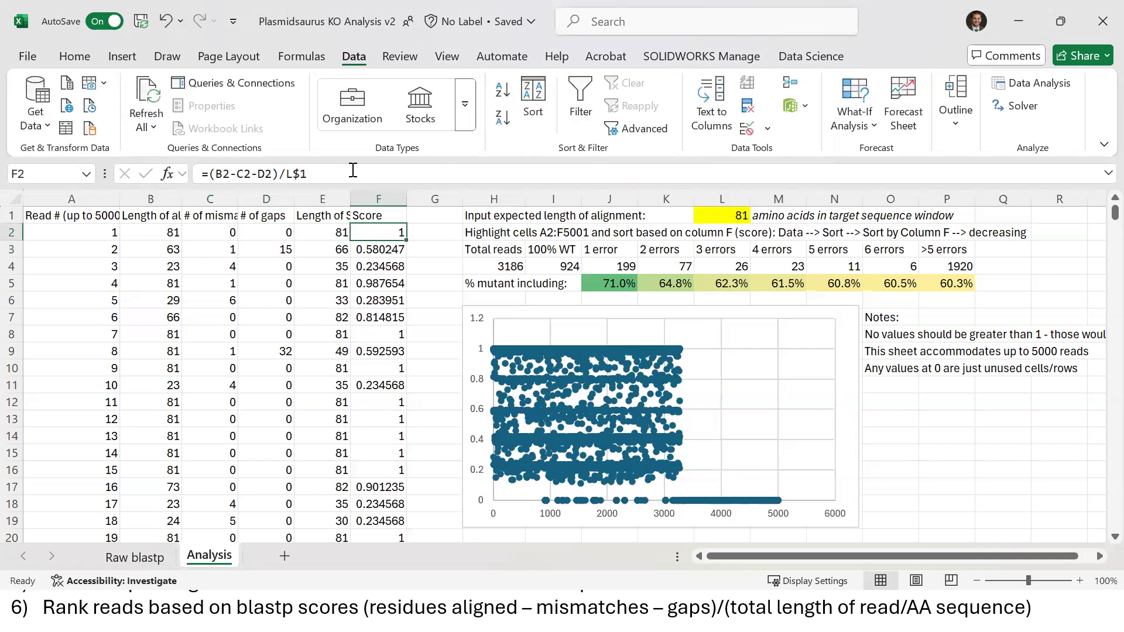
# Fill the B2:E2 links and the F2 Score formula down the table
pyautogui.moveTo(147, 233); pyautogui.dragTo(334, 233)
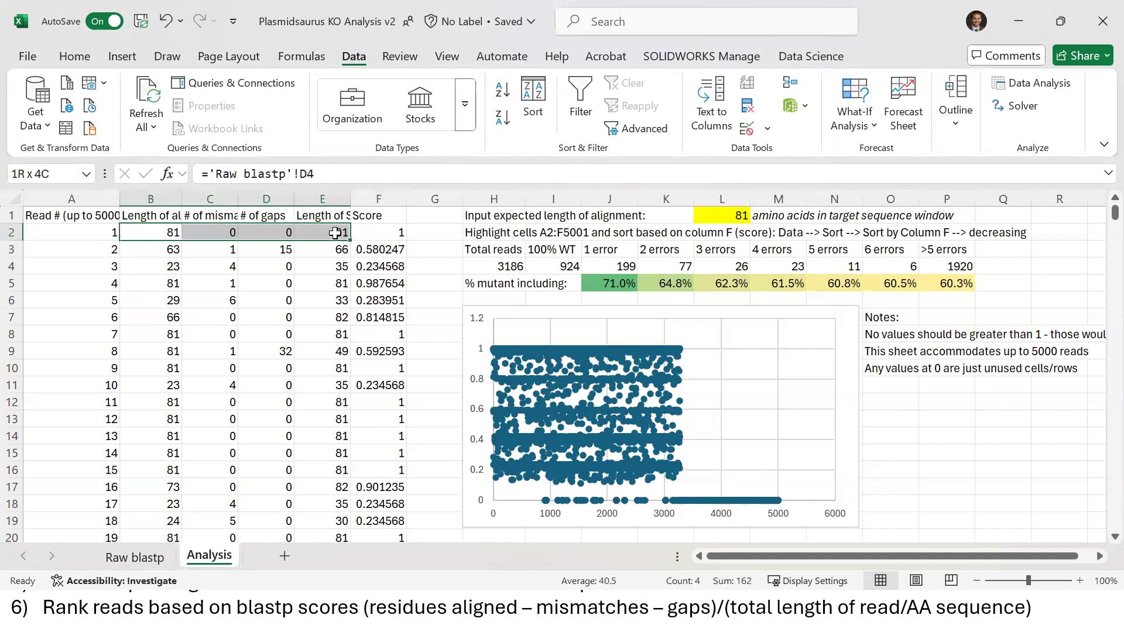
pyautogui.doubleClick(351, 241)
pyautogui.click(390, 231)
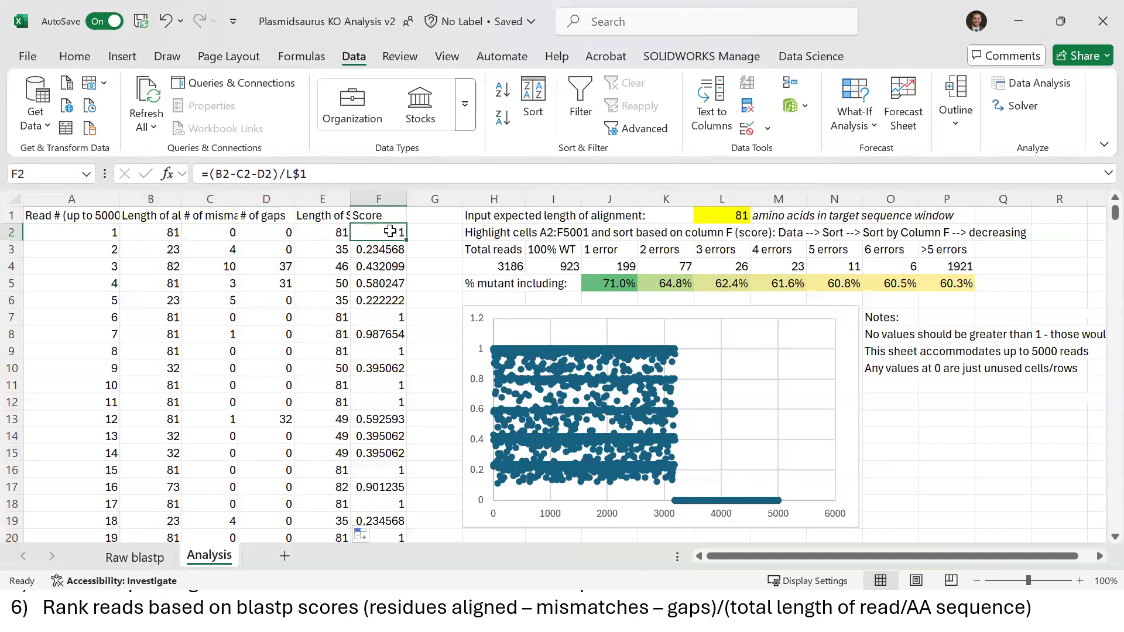
pyautogui.doubleClick(406, 240)
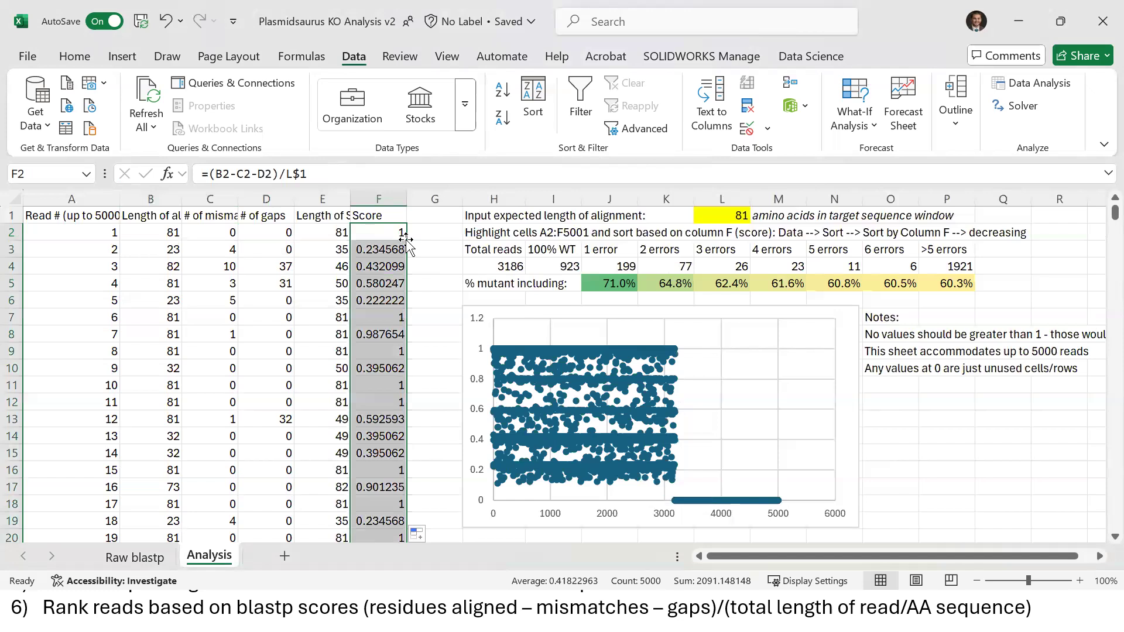
pyautogui.click(322, 300)
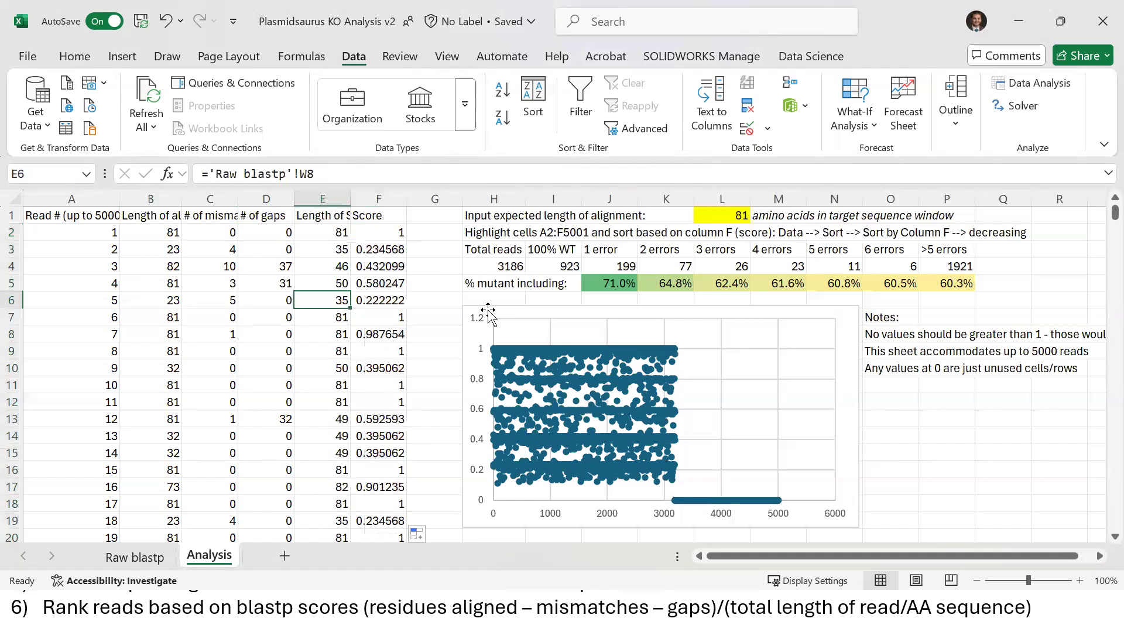
# Compare the read values against Raw blastp, then select columns A through F
pyautogui.click(85, 249)
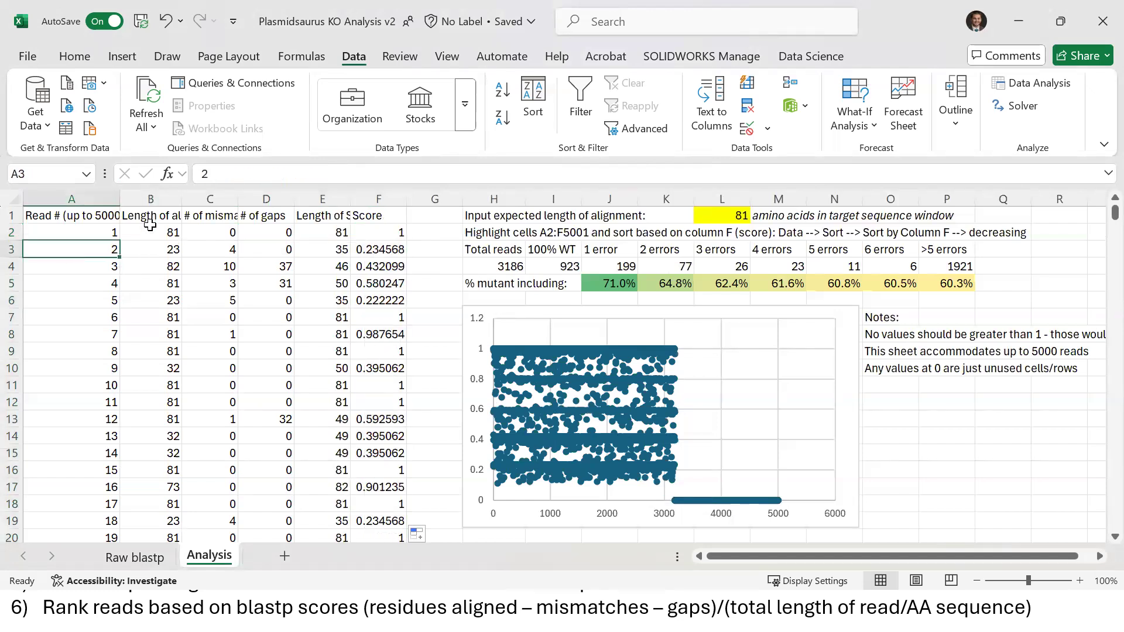
pyautogui.moveTo(158, 233); pyautogui.dragTo(356, 233)
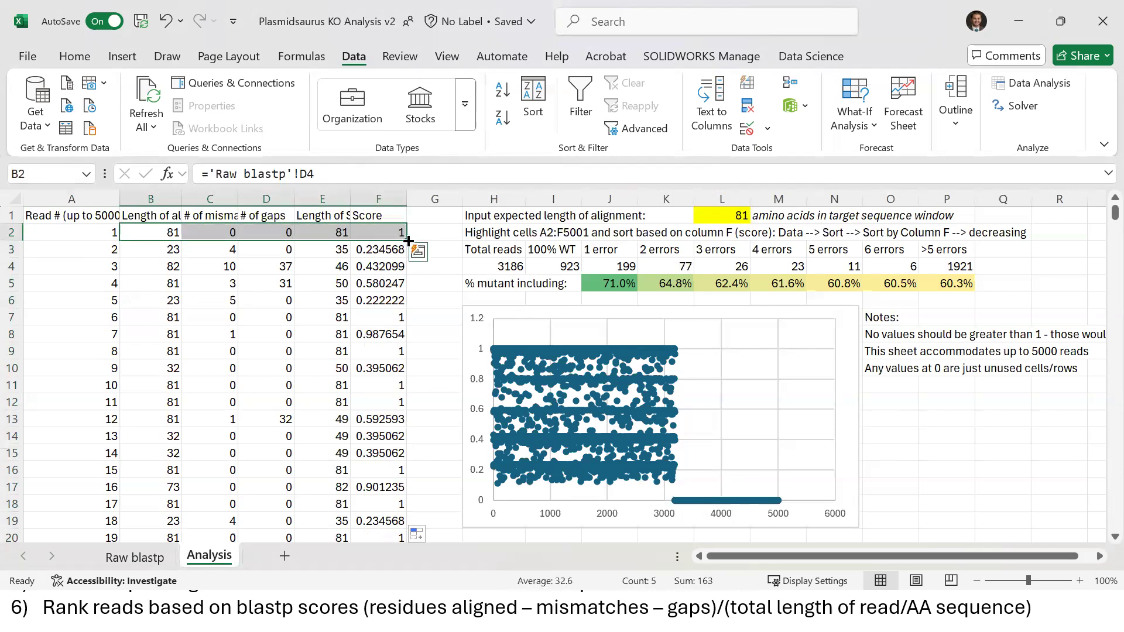
pyautogui.click(86, 269)
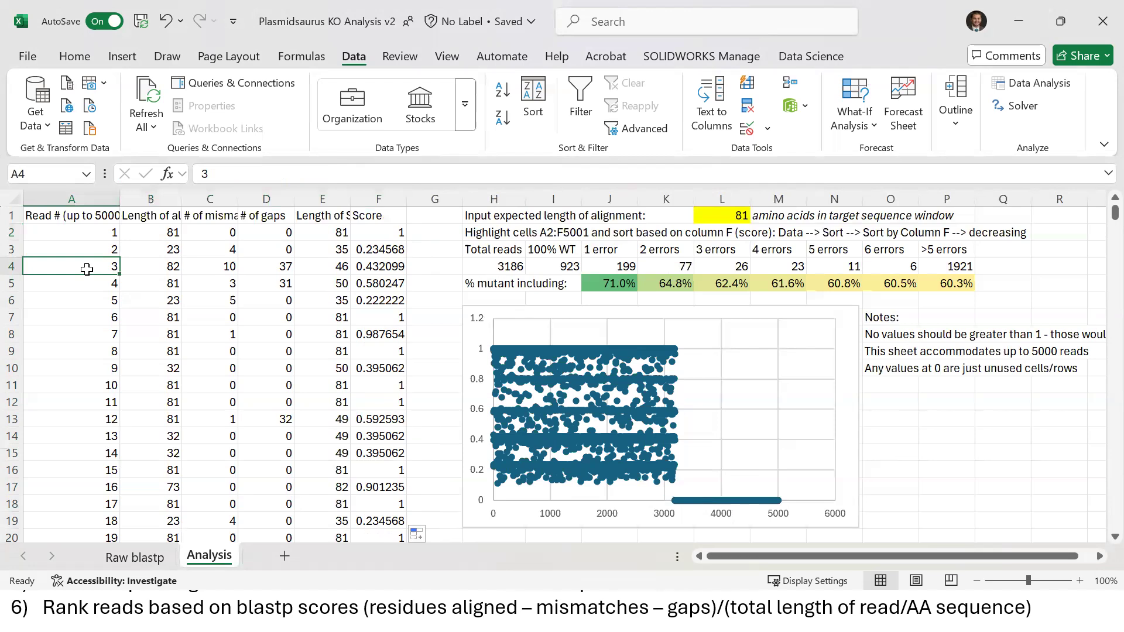
pyautogui.click(153, 565)
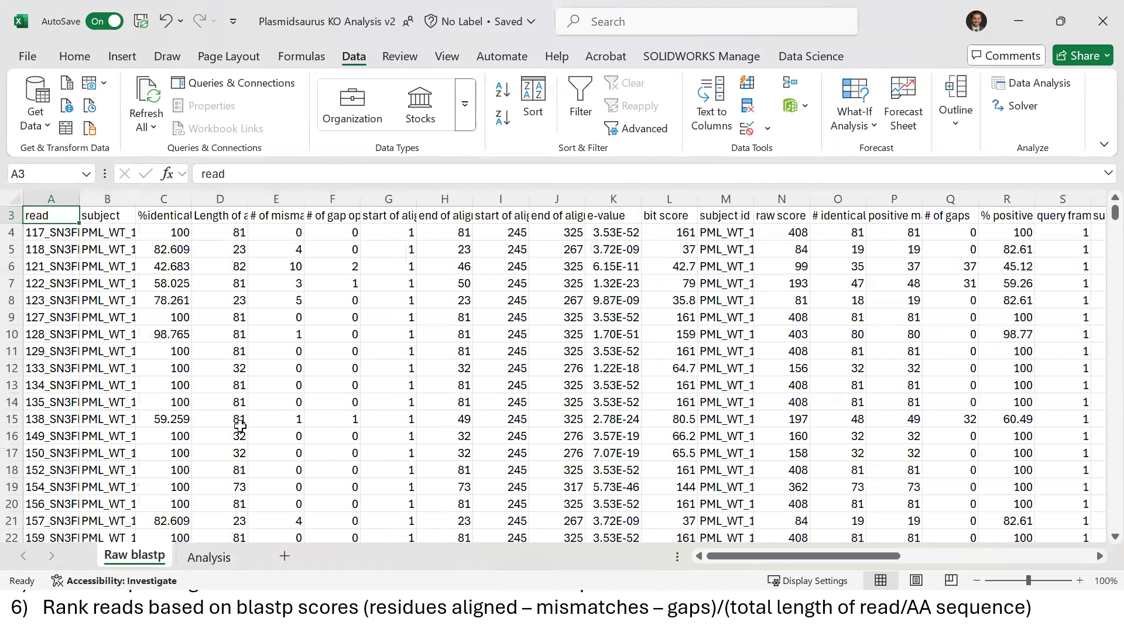
pyautogui.click(209, 558)
pyautogui.click(192, 285)
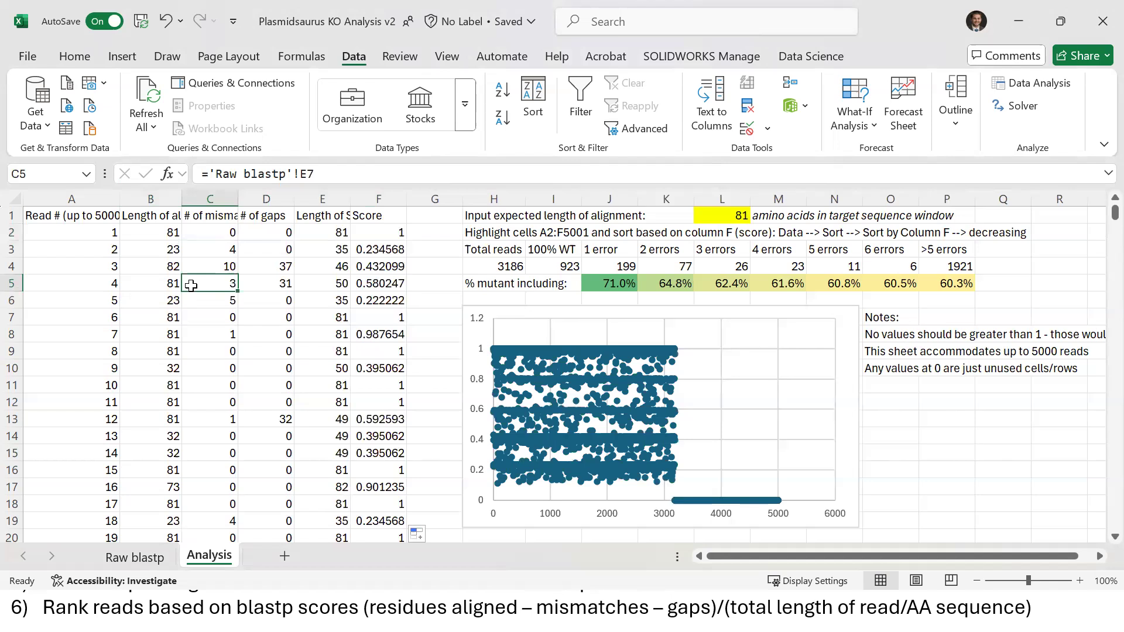
pyautogui.moveTo(80, 196); pyautogui.dragTo(380, 198)
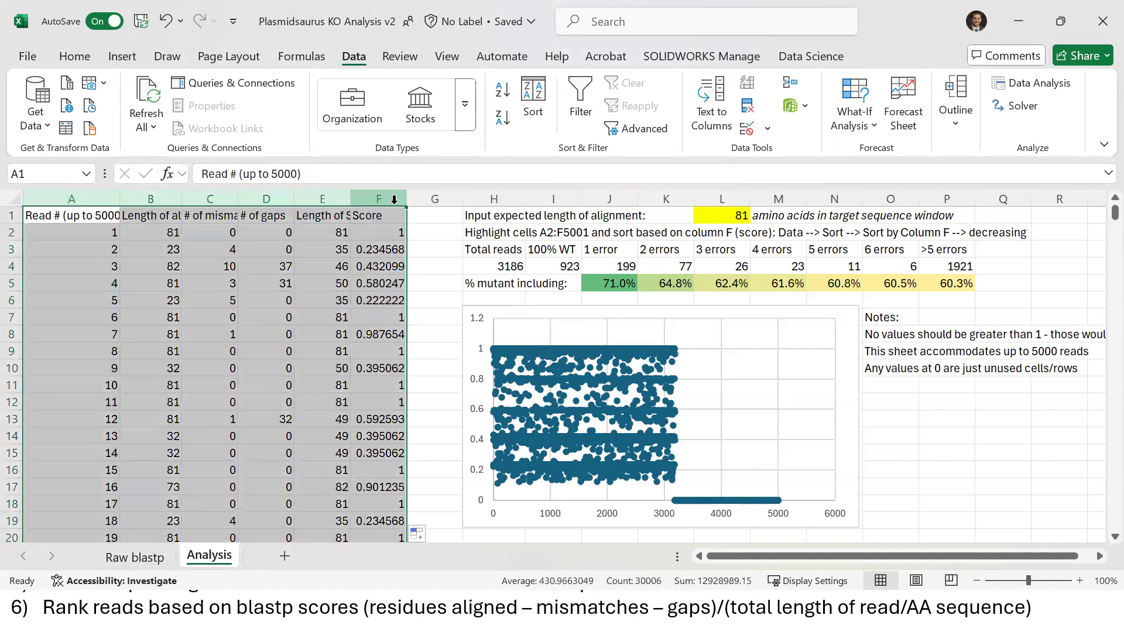
# Sort the reads by Score, largest to smallest, then check the E8 and H4 formulas
pyautogui.click(534, 113)
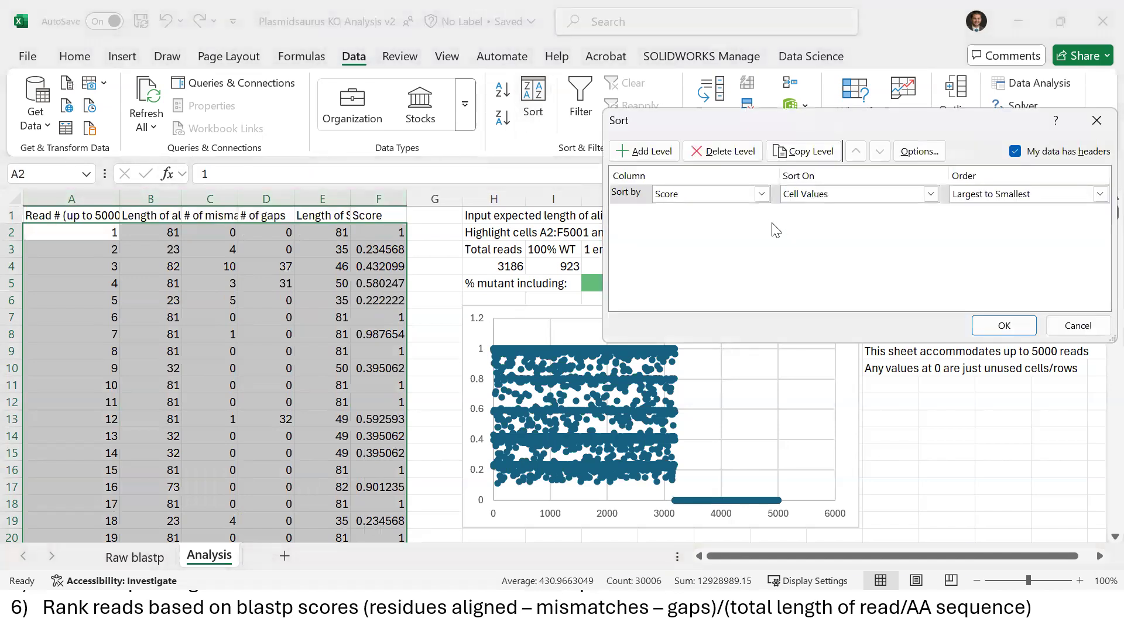
pyautogui.click(1005, 325)
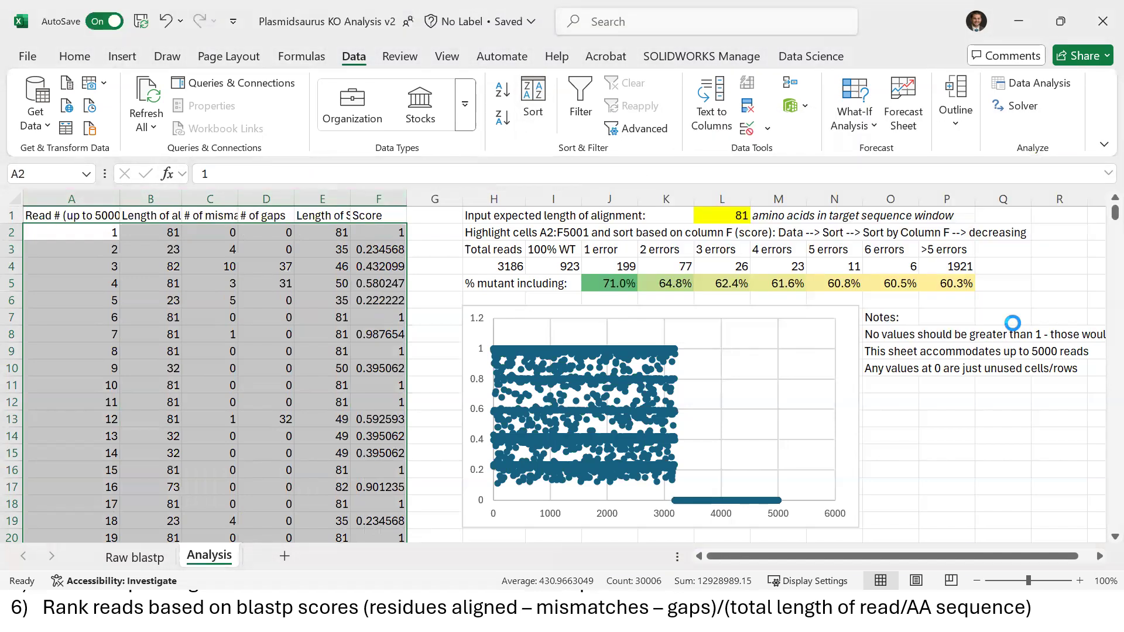
pyautogui.click(343, 331)
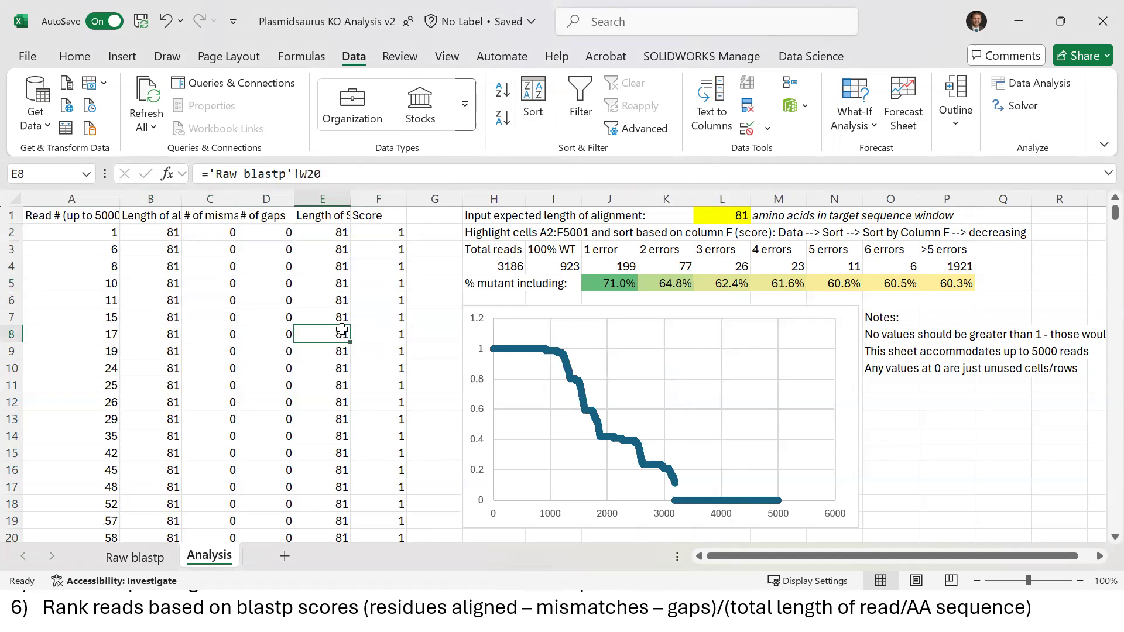
pyautogui.click(476, 273)
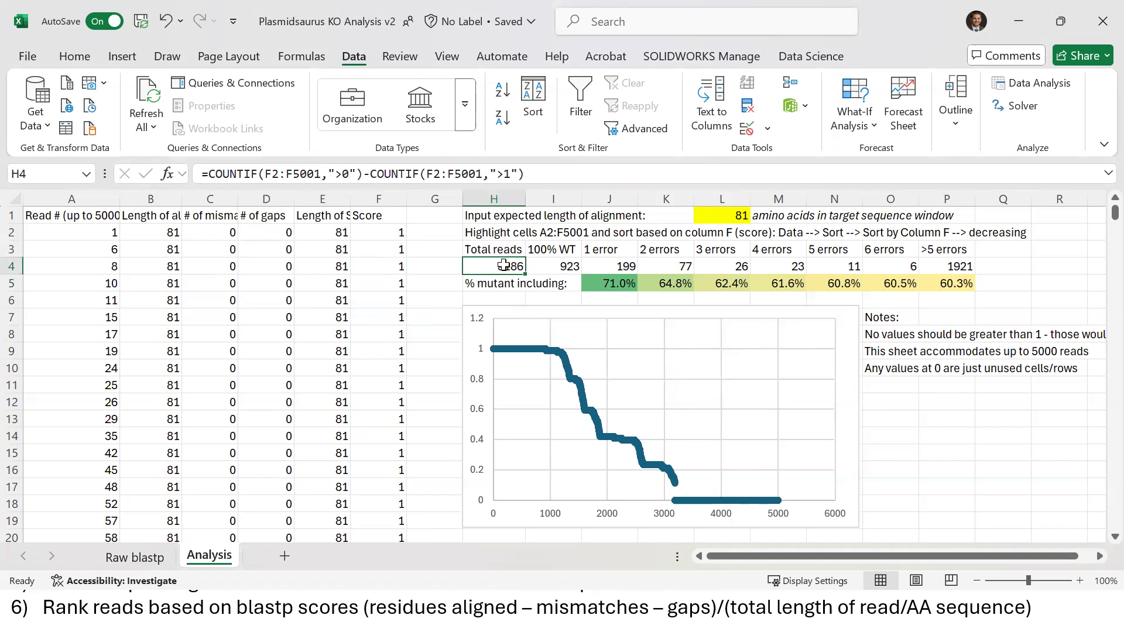
pyautogui.click(320, 175)
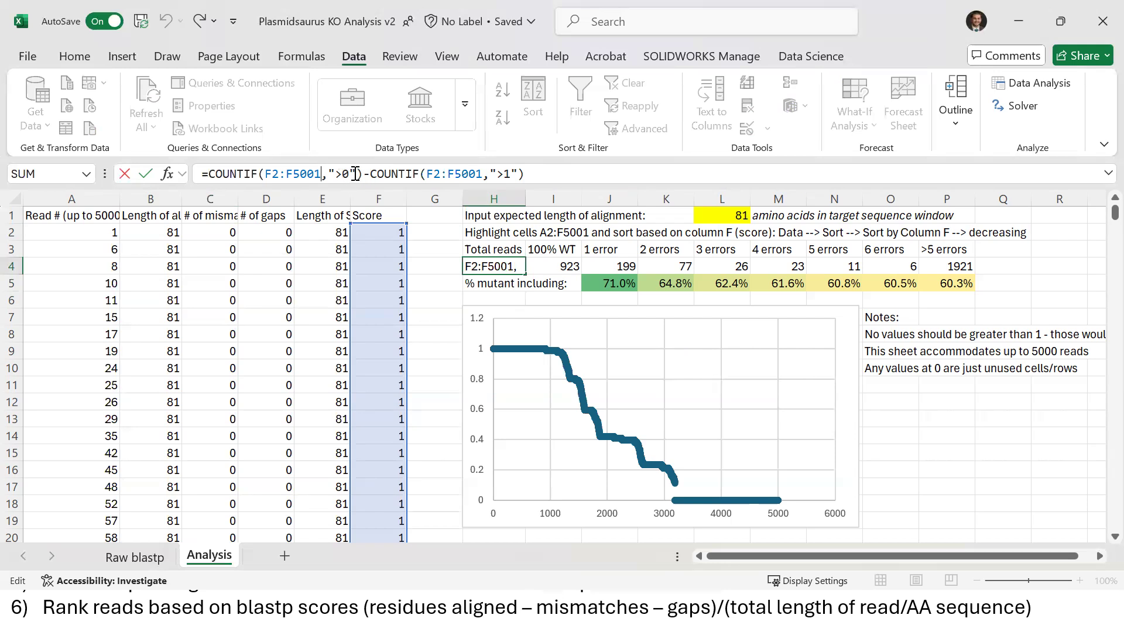
pyautogui.moveTo(357, 174); pyautogui.dragTo(231, 176)
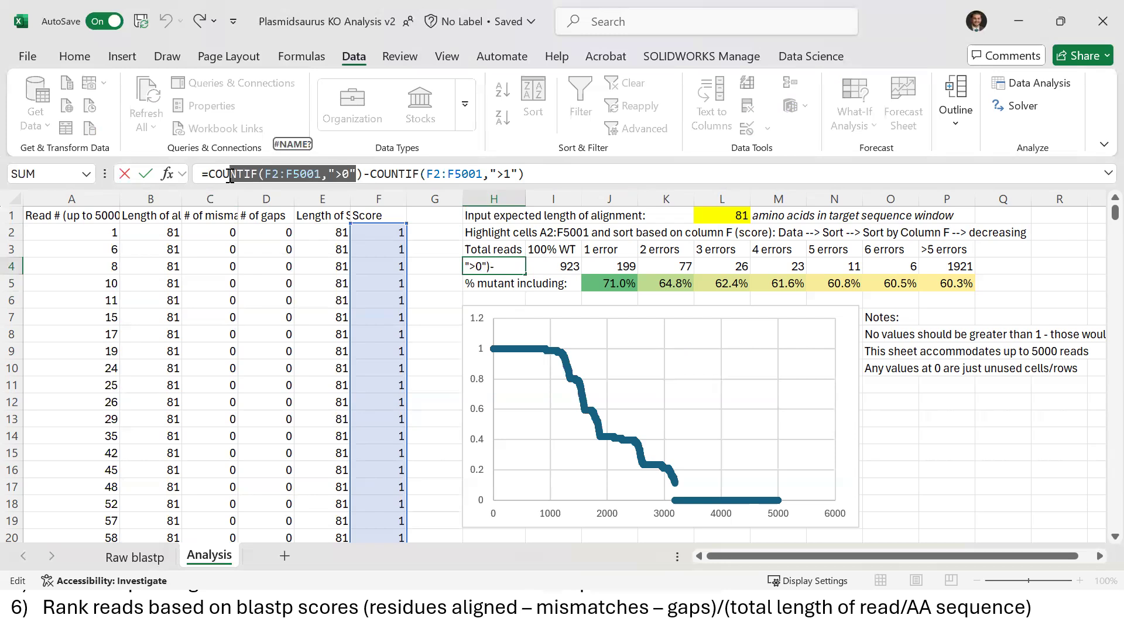
pyautogui.press('Return')
pyautogui.press('Up')
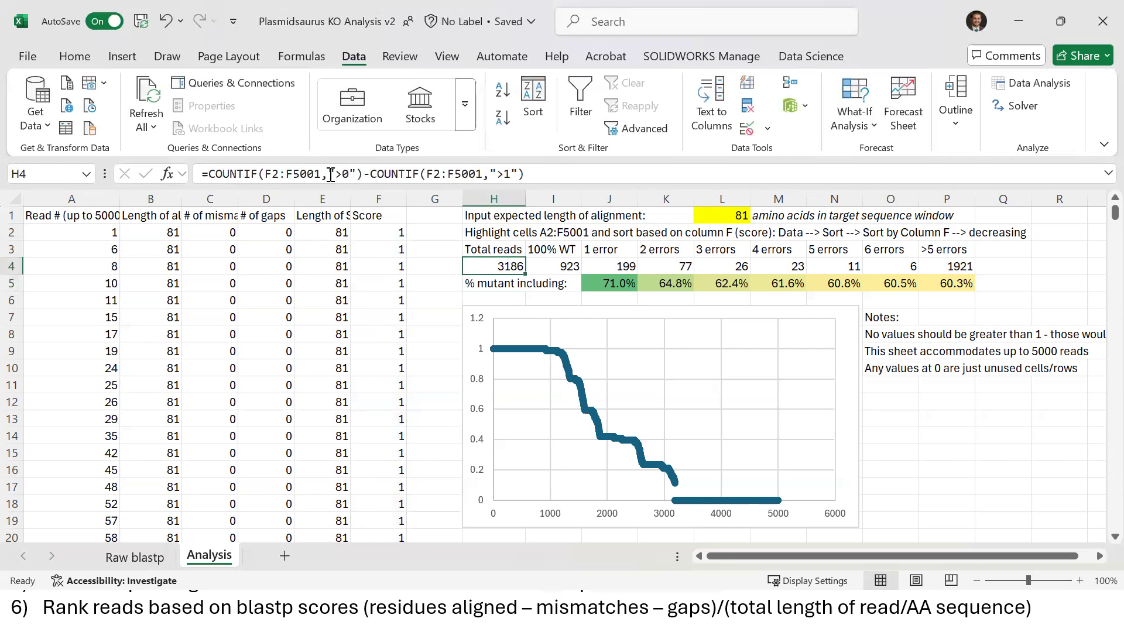
pyautogui.moveTo(92, 231); pyautogui.dragTo(87, 258)
pyautogui.hotkey('ctrl', 'Down')
pyautogui.press('Up')
pyautogui.press('Up')
pyautogui.press('Up')
pyautogui.press('Up')
pyautogui.press('Up')
pyautogui.press('Right')
pyautogui.press('Right')
pyautogui.press('Right')
pyautogui.press('Right')
pyautogui.press('Left')
pyautogui.press('Left')
pyautogui.press('Left')
pyautogui.press('Left')
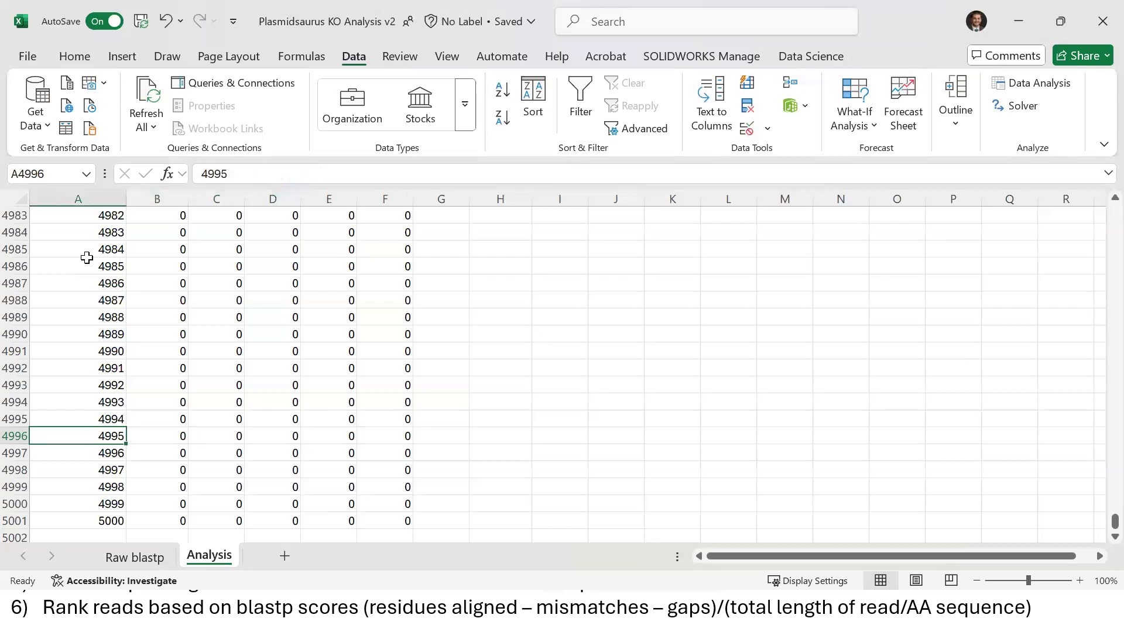
pyautogui.hotkey('ctrl', 'Home')
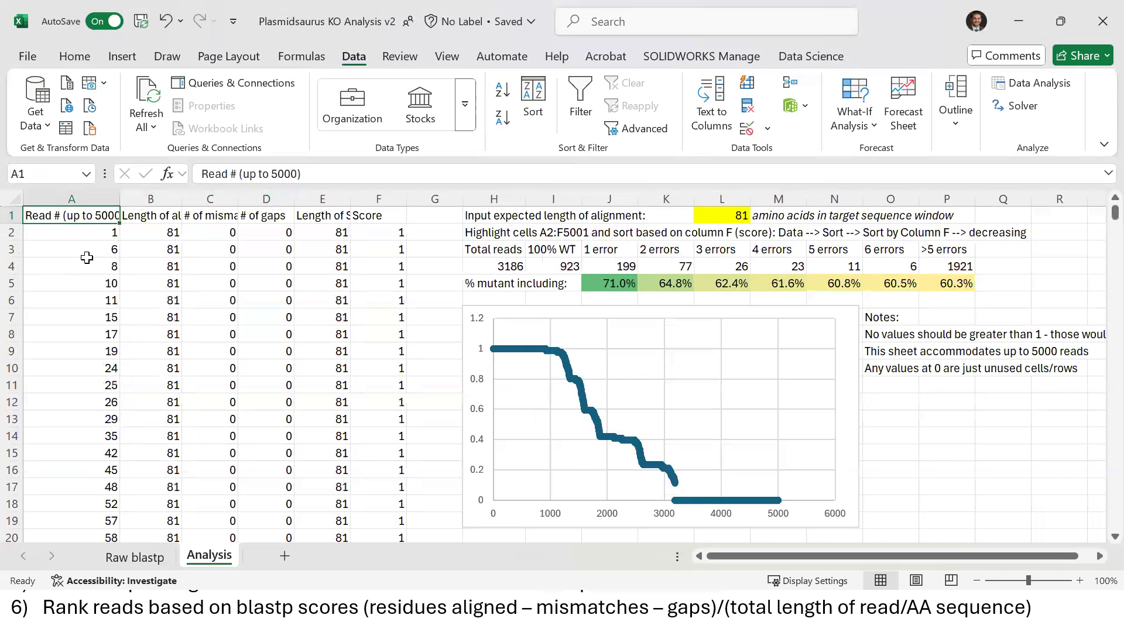
pyautogui.click(494, 259)
pyautogui.click(327, 175)
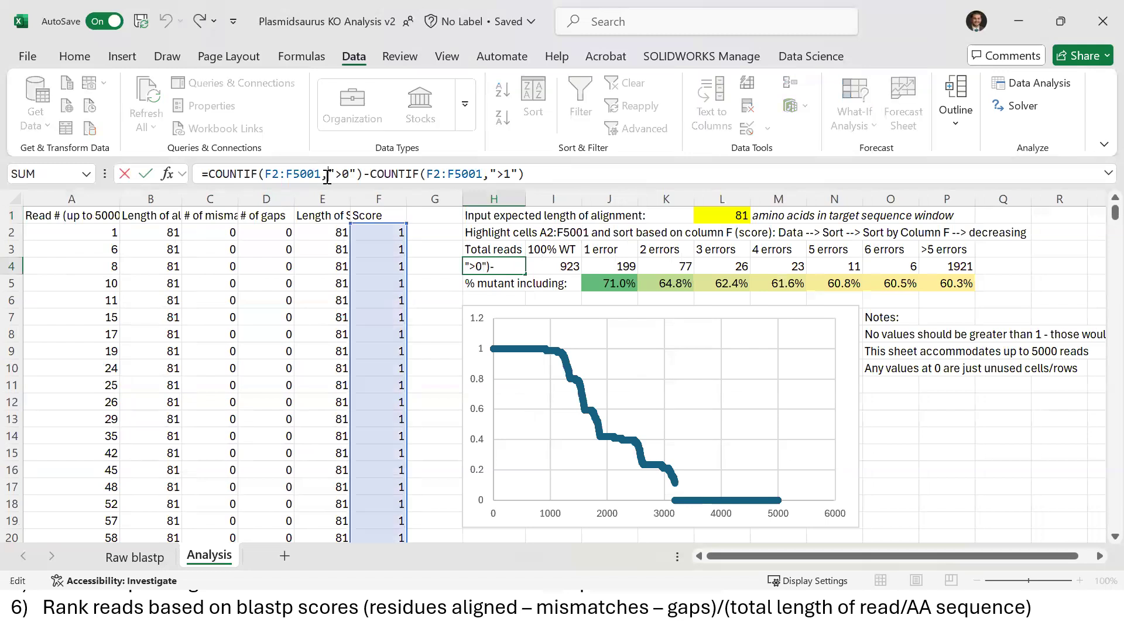
pyautogui.moveTo(363, 175); pyautogui.dragTo(270, 177)
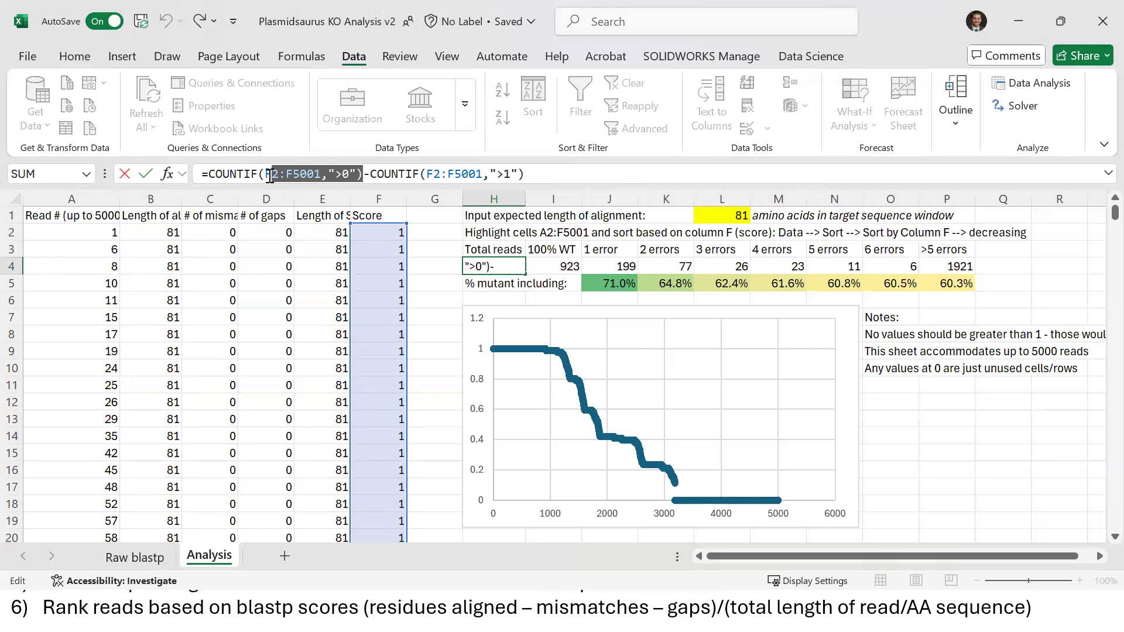
pyautogui.click(484, 175)
pyautogui.moveTo(532, 174); pyautogui.dragTo(400, 178)
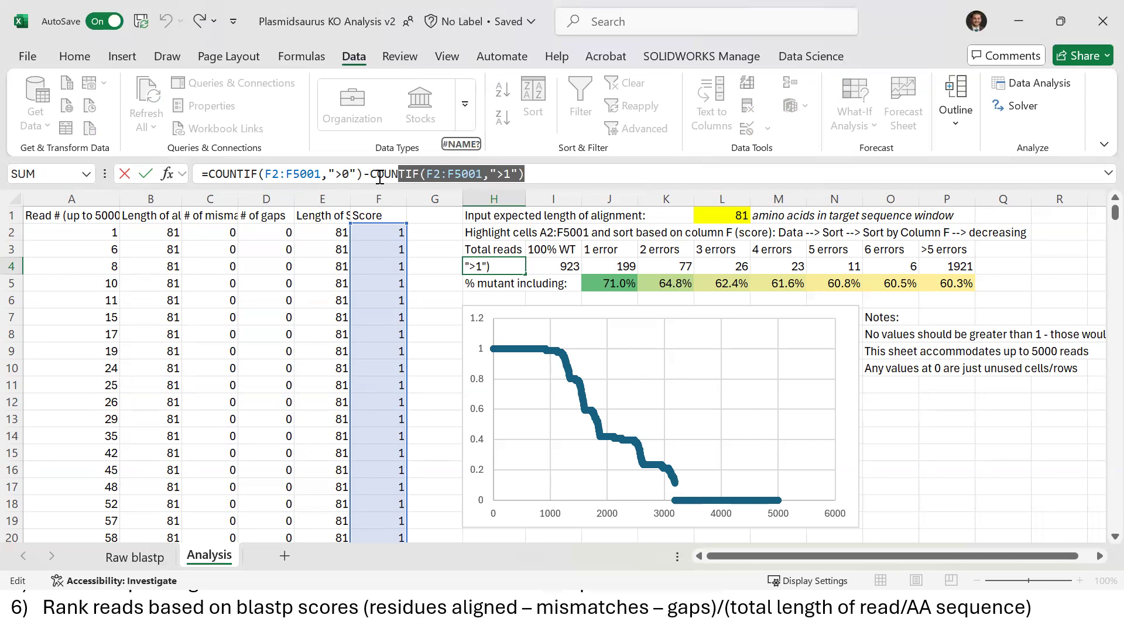
pyautogui.moveTo(371, 174); pyautogui.dragTo(364, 174)
pyautogui.press('Return')
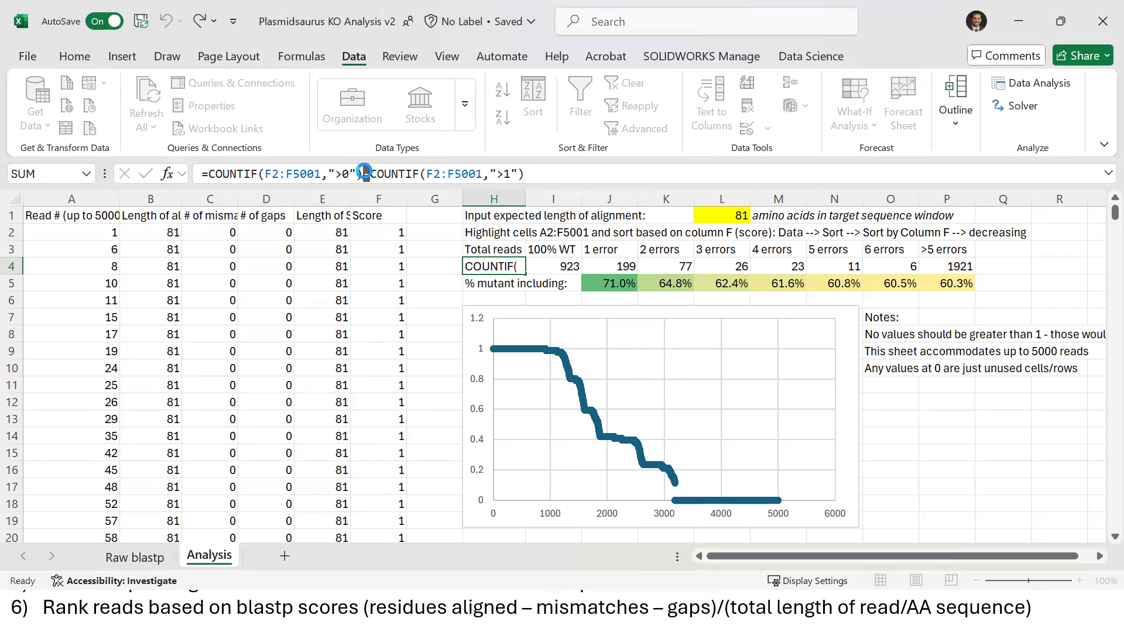
pyautogui.press('Up')
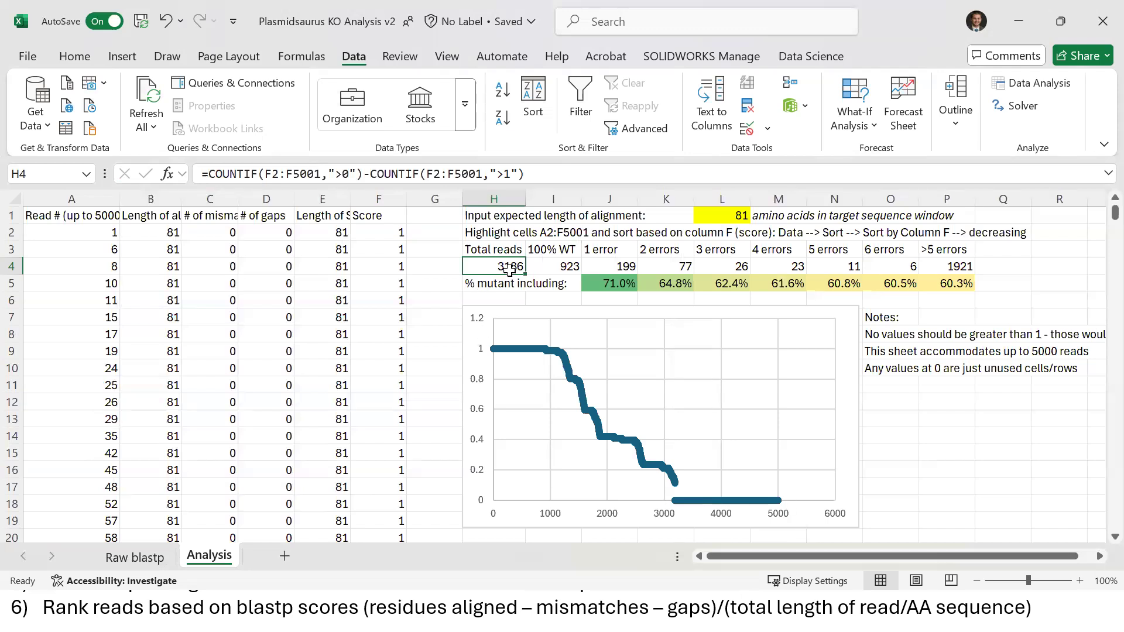
pyautogui.press('Right')
pyautogui.click(251, 170)
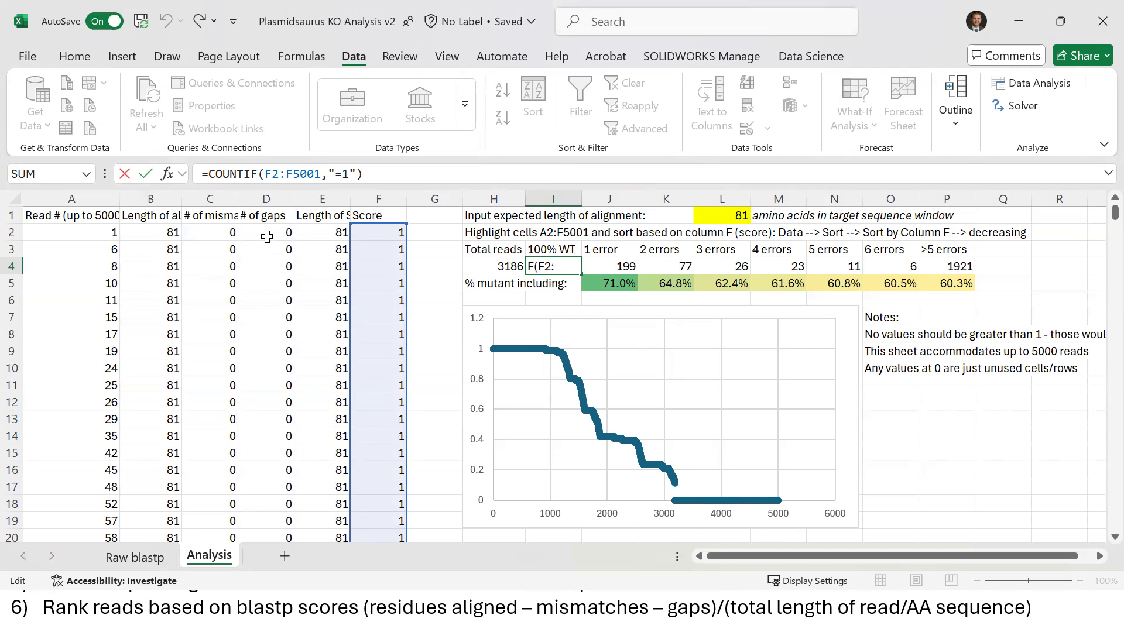
pyautogui.press('Return')
pyautogui.press('Up')
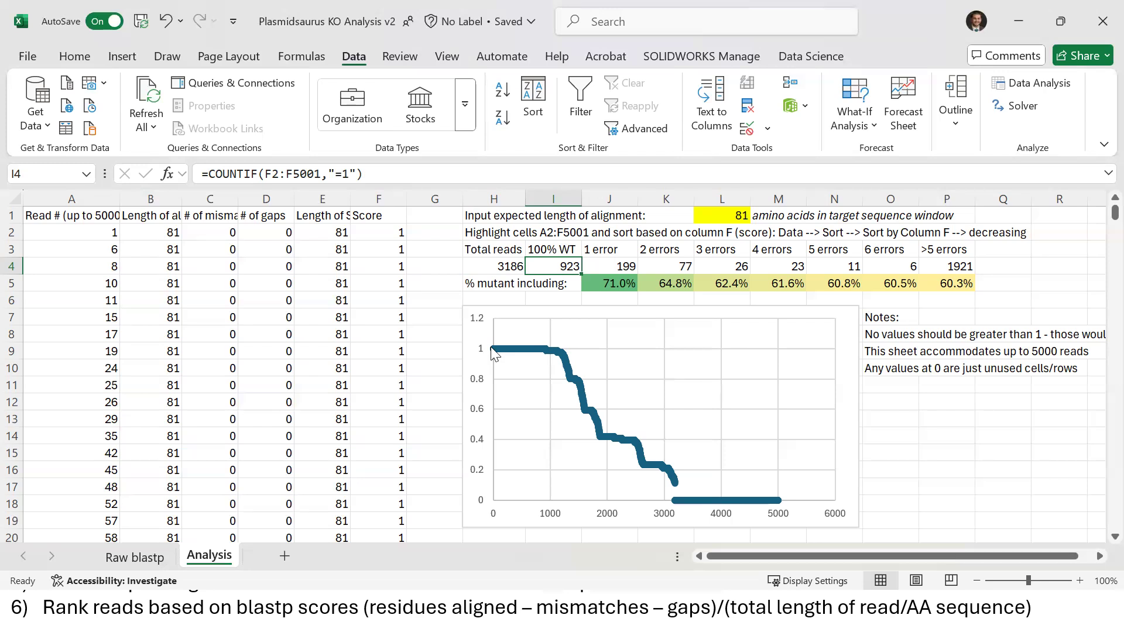
pyautogui.moveTo(557, 360)
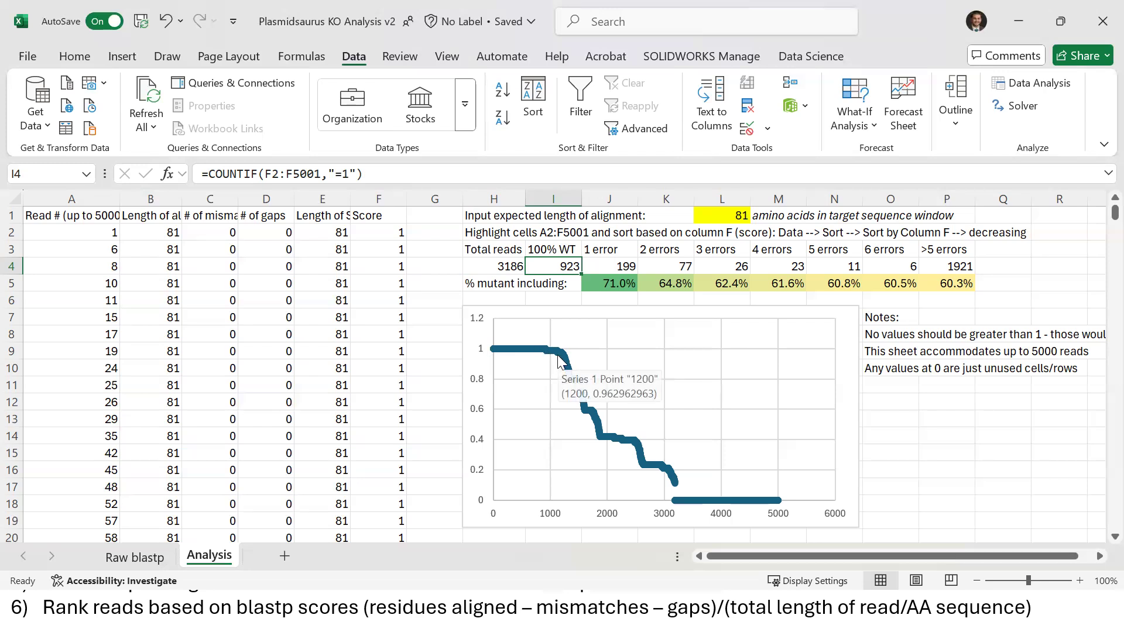
pyautogui.click(556, 248)
pyautogui.press('Down')
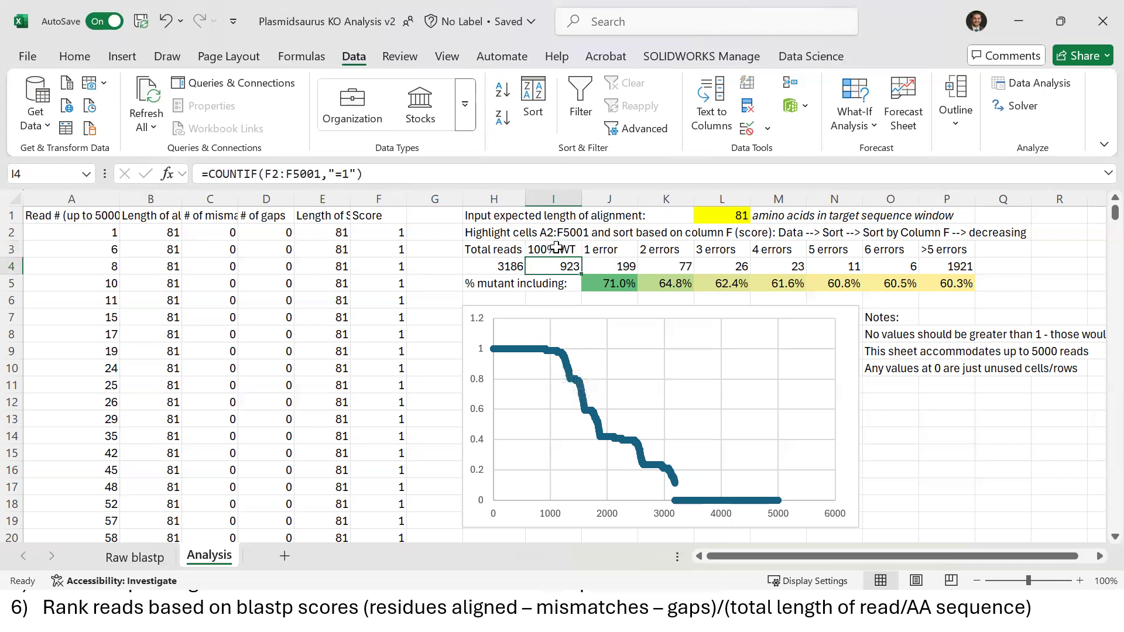
pyautogui.press('Right')
pyautogui.press('Left')
pyautogui.press('Left')
pyautogui.press('Right')
pyautogui.press('Right')
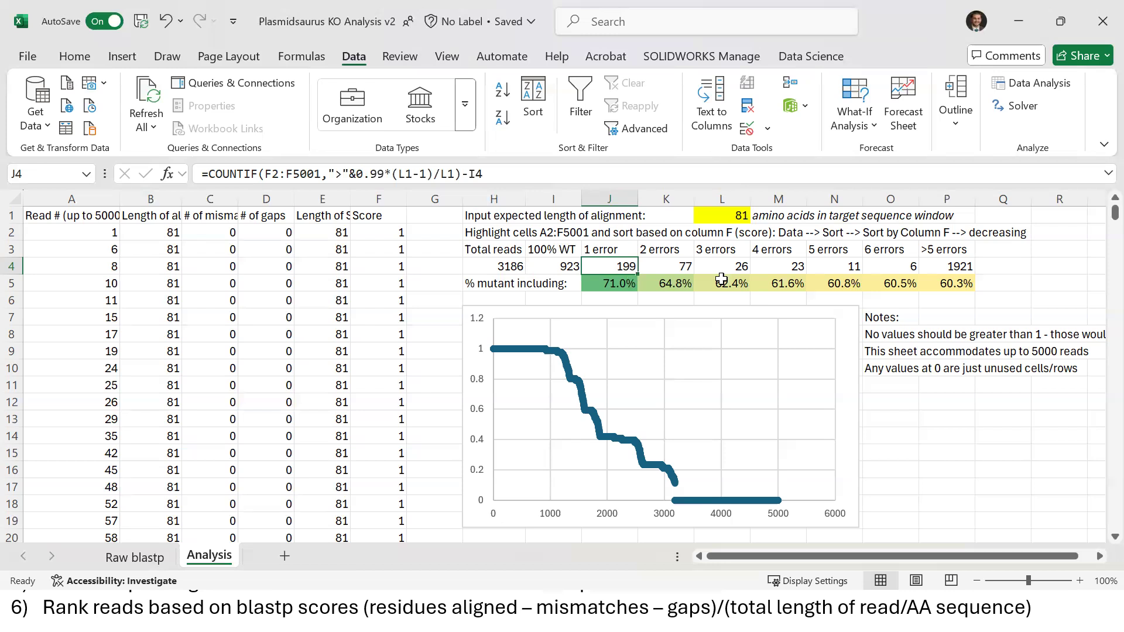
# Review the COUNTIF error-bin formulas from J4 (1 error) across to P4 (>5 errors)
pyautogui.click(398, 175)
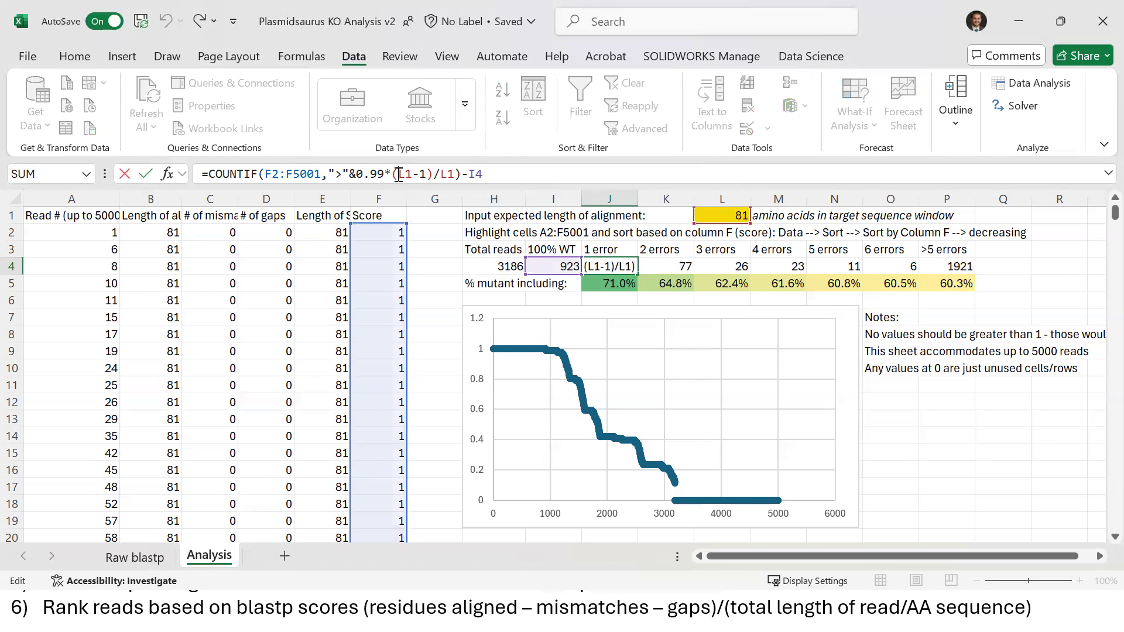
pyautogui.press('Return')
pyautogui.press('Up')
pyautogui.press('Right')
pyautogui.press('Up')
pyautogui.press('Down')
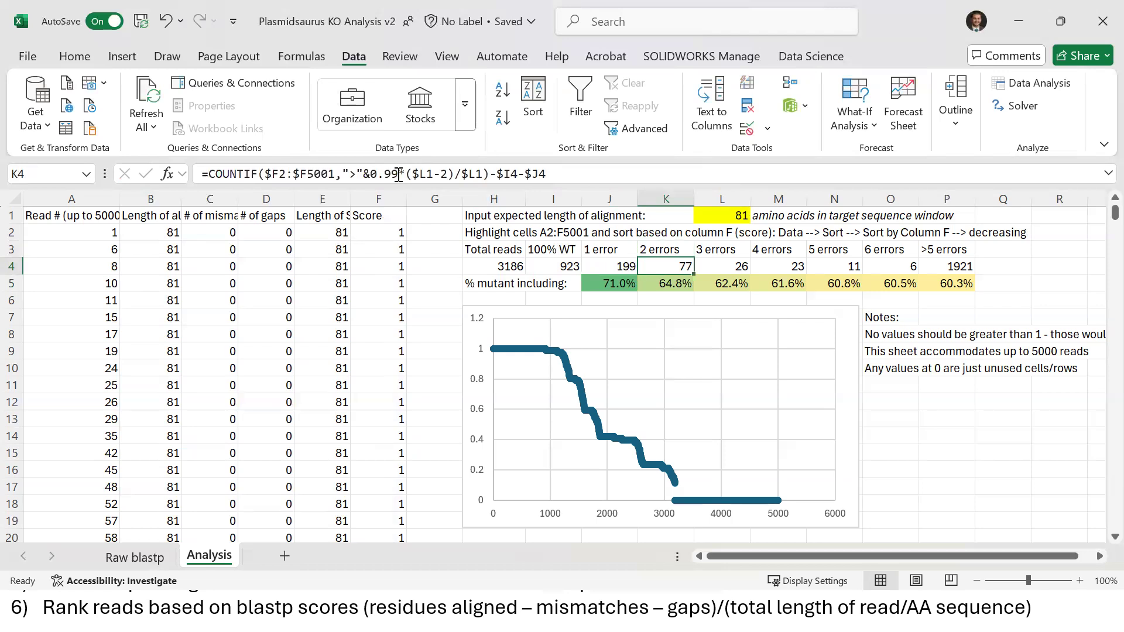
pyautogui.press('Right')
pyautogui.press('Right')
pyautogui.press('Right')
pyautogui.press('Right')
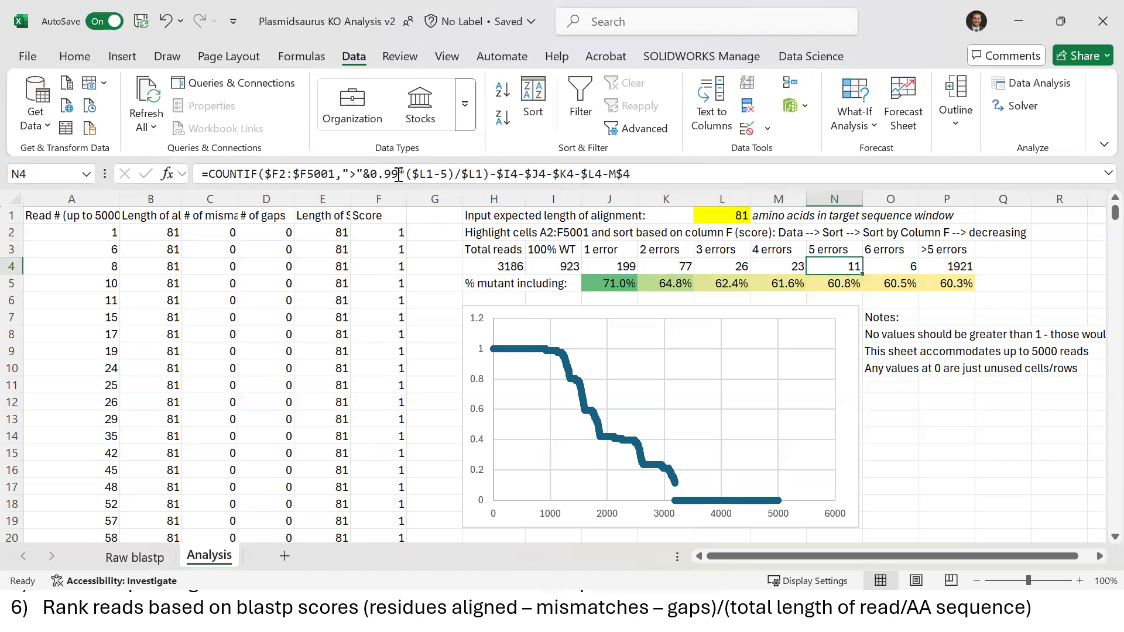
pyautogui.press('Right')
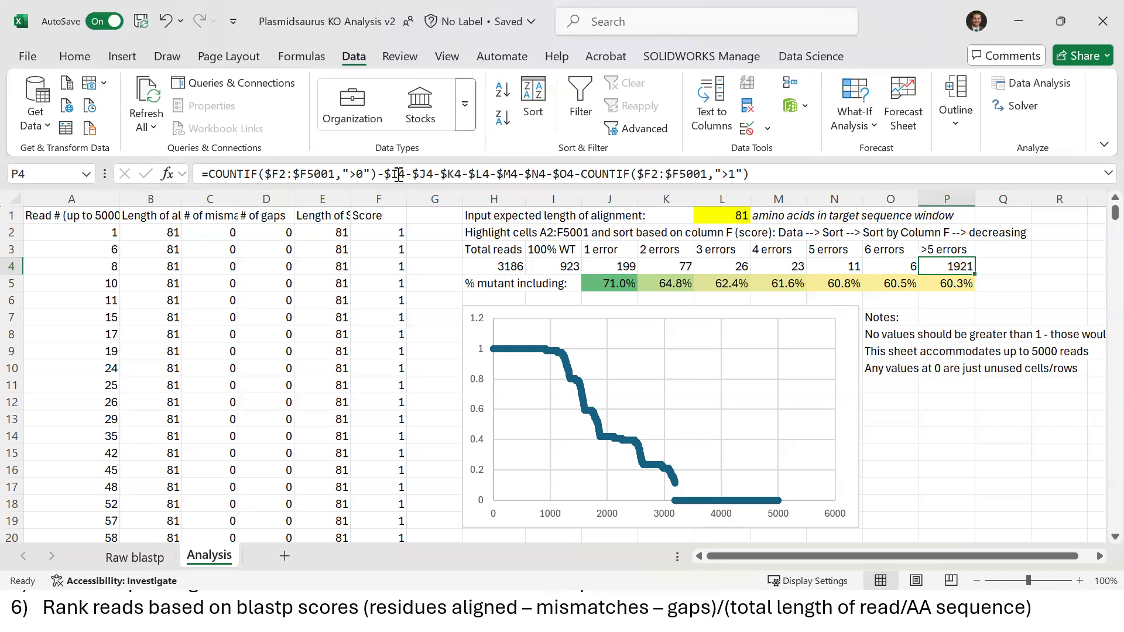
# Highlight the error-bin counts in groups, return to J4, then view the Raw blastp sheet
pyautogui.press('Left')
pyautogui.press('Left')
pyautogui.press('Left')
pyautogui.press('Left')
pyautogui.press('Left')
pyautogui.press('Left')
pyautogui.hotkey('shift', 'Right')
pyautogui.hotkey('shift', 'Right')
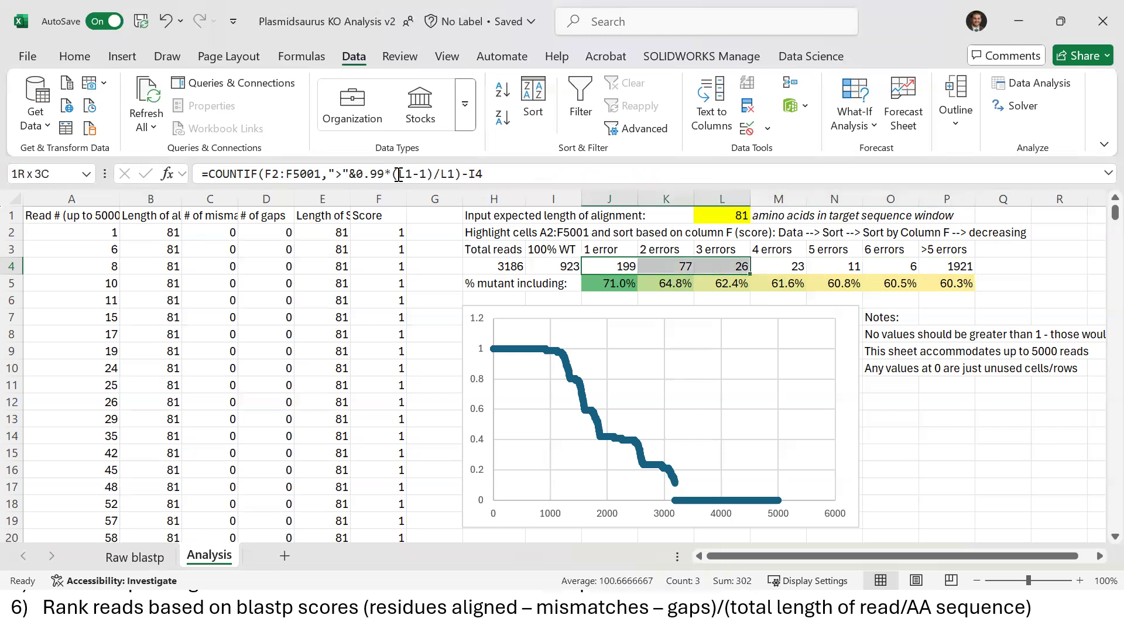
pyautogui.press('Right')
pyautogui.press('Right')
pyautogui.press('Right')
pyautogui.press('Right')
pyautogui.press('Left')
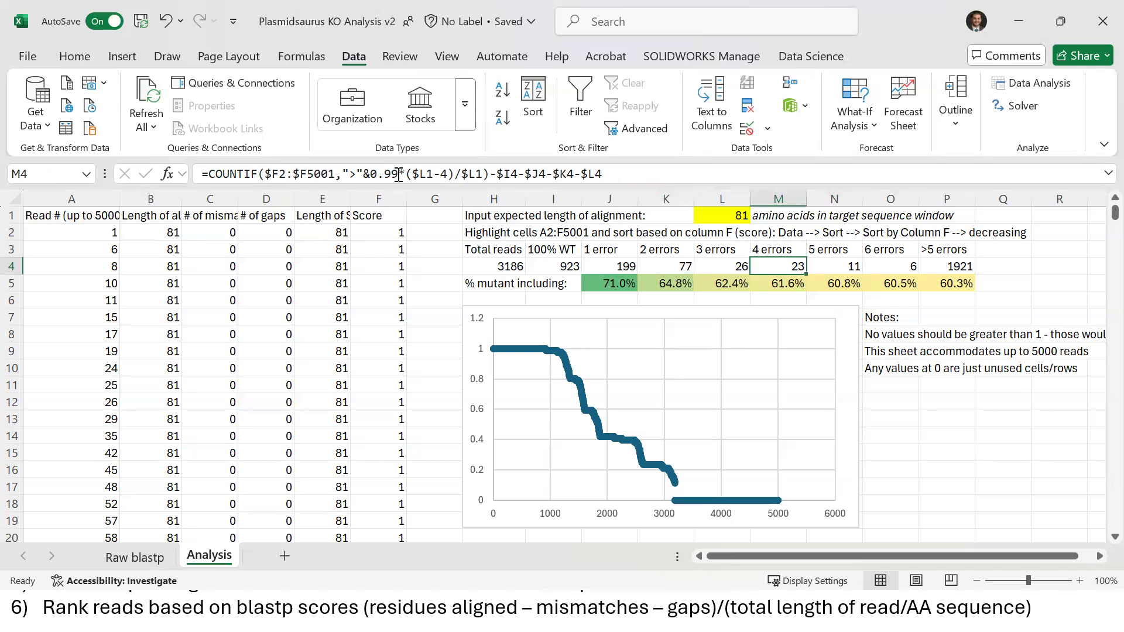
pyautogui.hotkey('shift', 'Right')
pyautogui.hotkey('shift', 'Right')
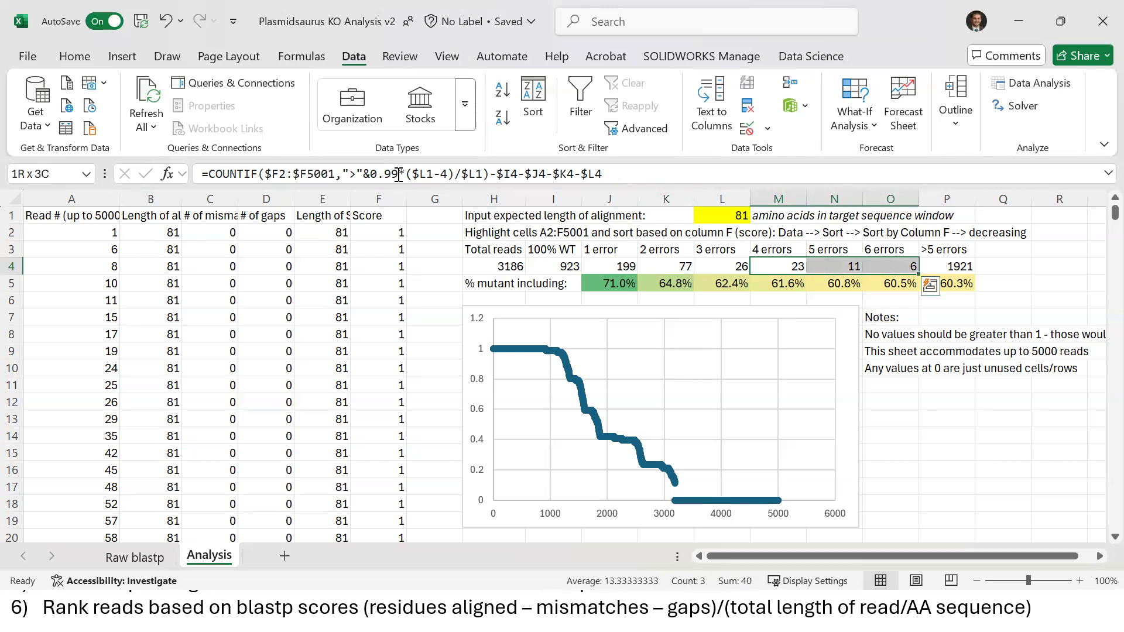
pyautogui.press('Left')
pyautogui.press('Left')
pyautogui.press('Left')
pyautogui.press('Left')
pyautogui.press('Right')
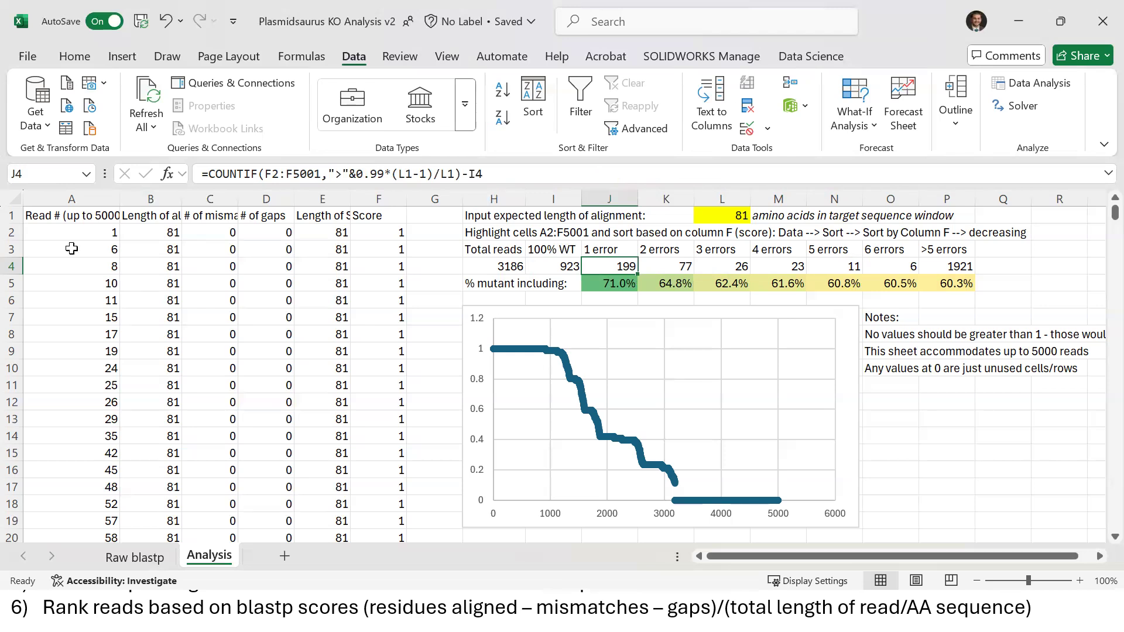
pyautogui.click(111, 556)
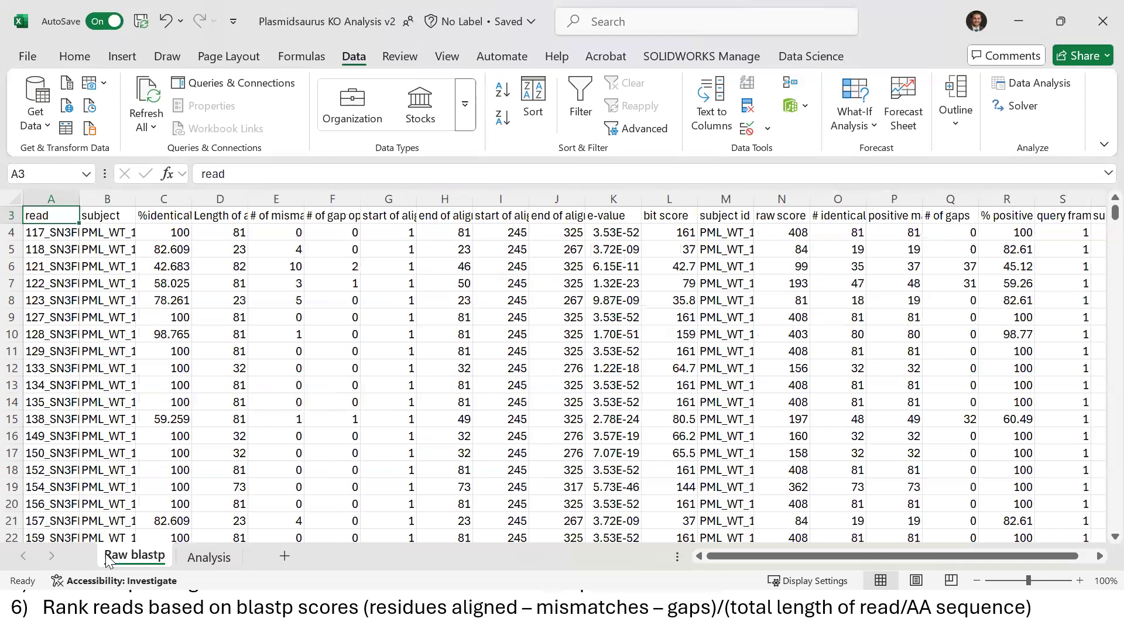
pyautogui.click(708, 332)
pyautogui.press('Right')
pyautogui.press('Right')
pyautogui.press('Right')
pyautogui.press('Right')
pyautogui.press('Right')
pyautogui.press('Right')
pyautogui.press('Right')
pyautogui.press('Right')
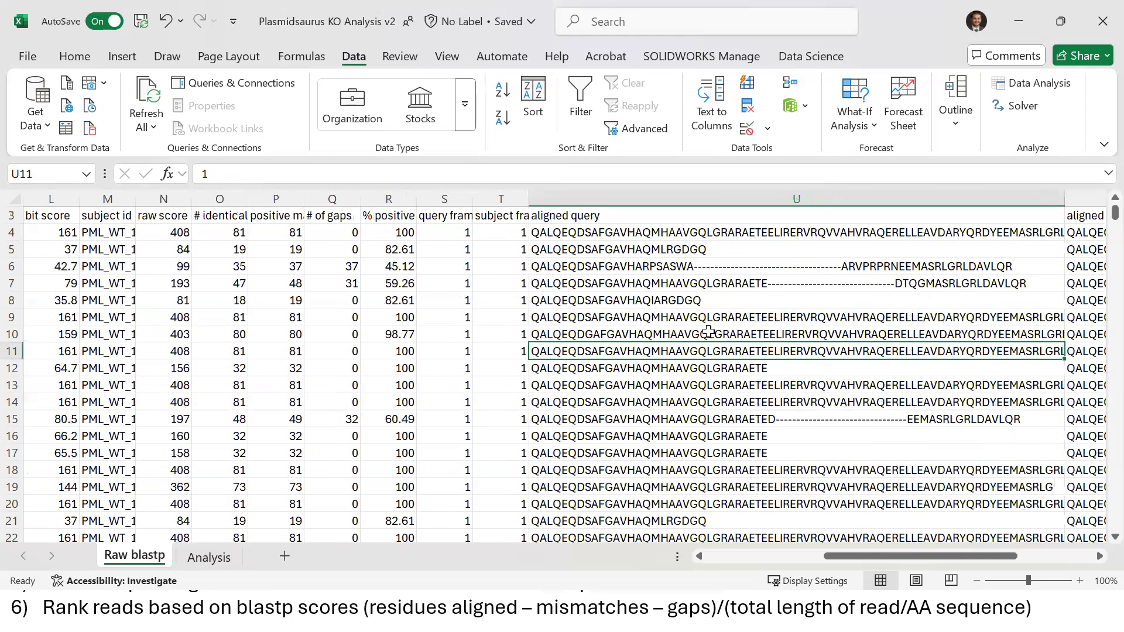
pyautogui.press('Up')
pyautogui.press('Up')
pyautogui.press('Up')
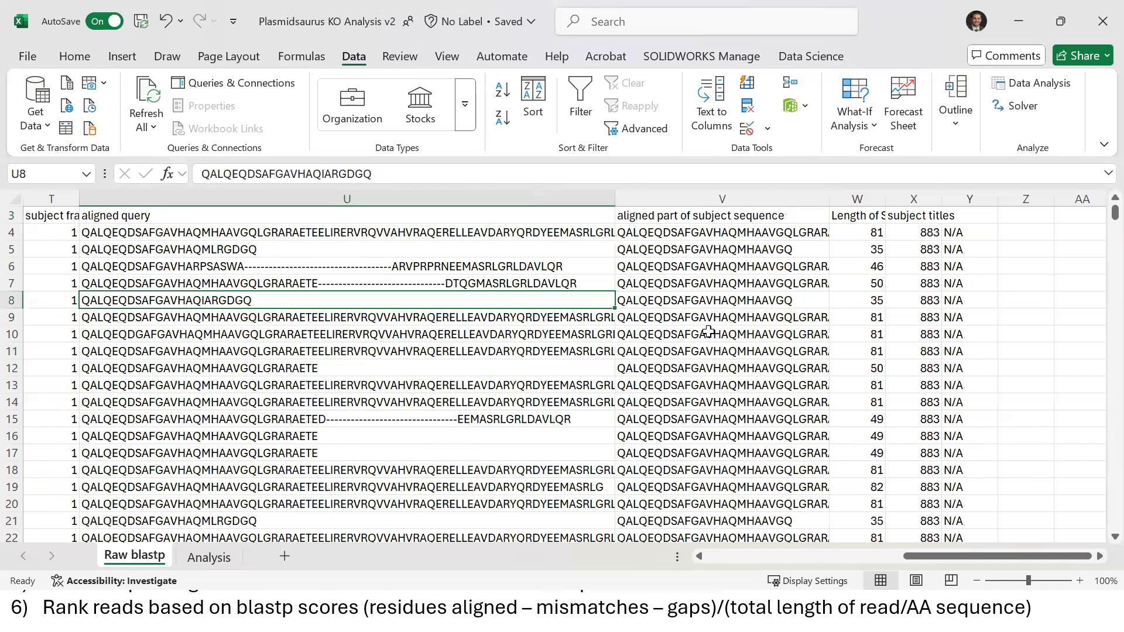
pyautogui.press('Down')
pyautogui.press('Down')
pyautogui.press('Down')
pyautogui.press('Down')
pyautogui.press('Down')
pyautogui.press('Down')
pyautogui.press('Down')
pyautogui.press('Down')
pyautogui.press('Down')
pyautogui.press('Down')
pyautogui.press('Down')
pyautogui.press('Down')
pyautogui.press('Left')
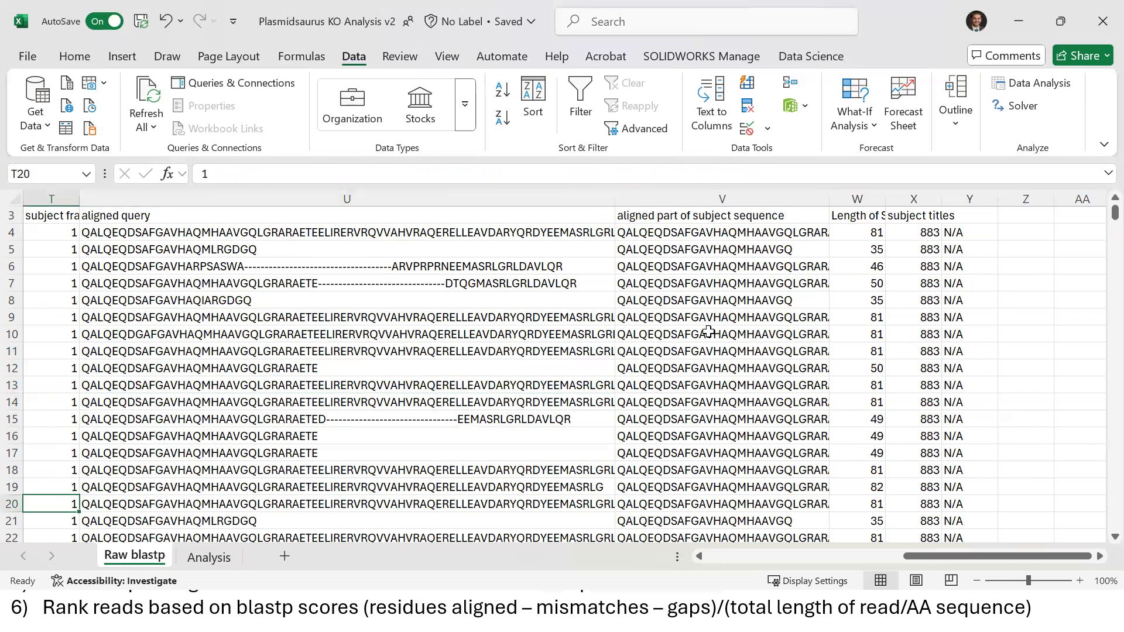
pyautogui.press('Down')
pyautogui.press('Down')
pyautogui.press('Down')
pyautogui.press('Down')
pyautogui.press('Down')
pyautogui.press('Down')
pyautogui.press('Down')
pyautogui.press('Down')
pyautogui.press('Down')
pyautogui.press('Down')
pyautogui.press('Down')
pyautogui.press('Down')
pyautogui.press('Down')
pyautogui.press('Down')
pyautogui.press('Down')
pyautogui.press('Down')
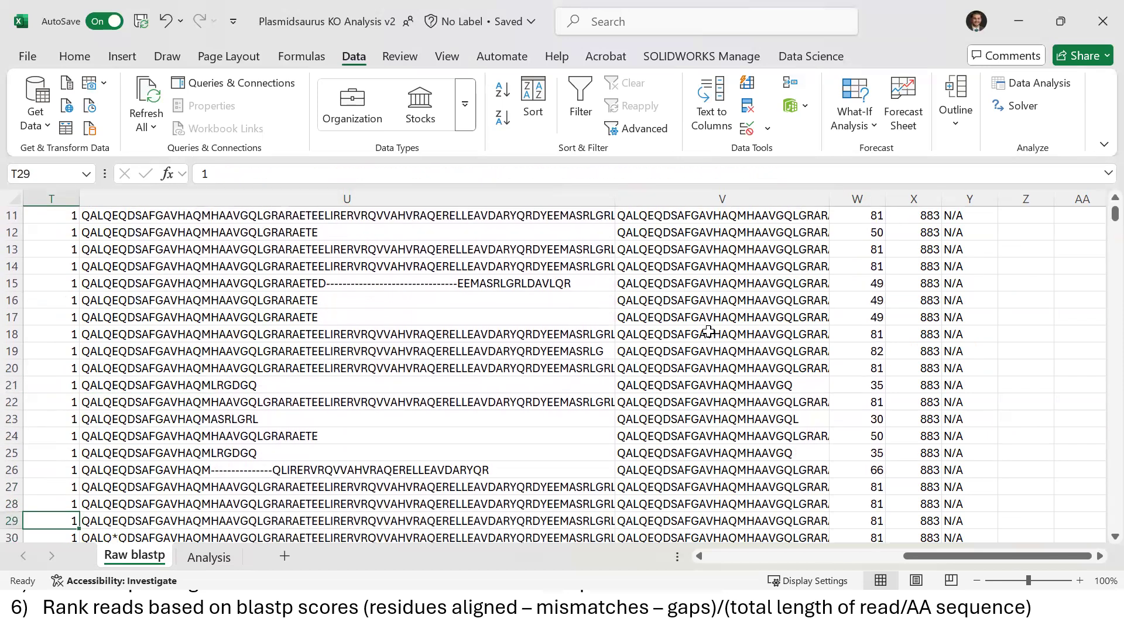
pyautogui.press('Right')
pyautogui.press('Up')
pyautogui.press('Up')
pyautogui.press('Up')
pyautogui.press('Up')
pyautogui.press('Up')
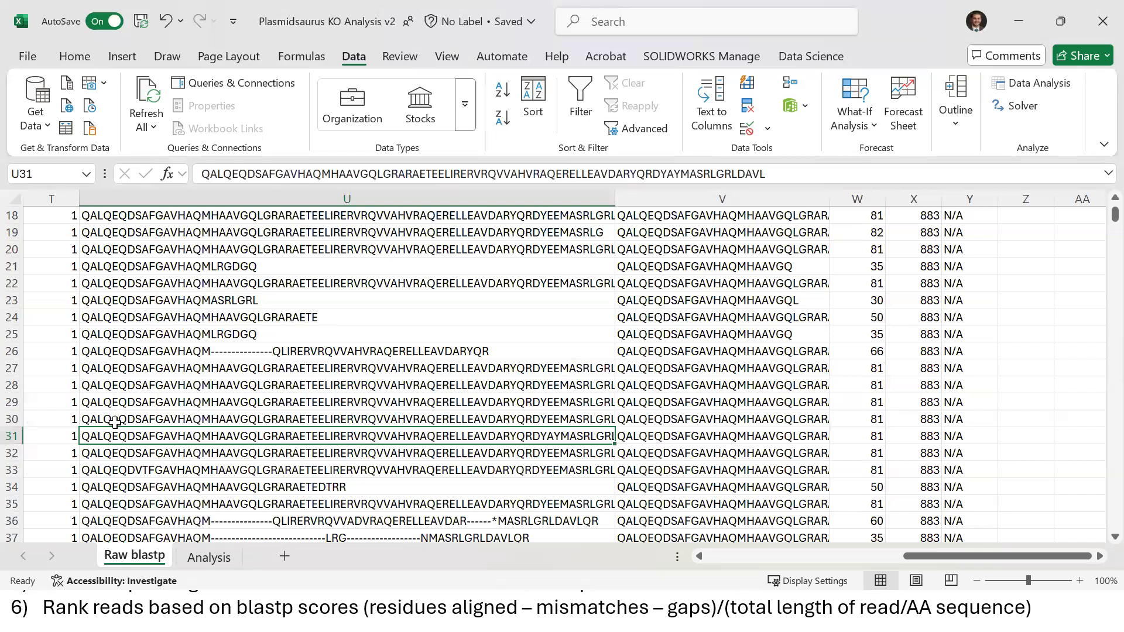
pyautogui.click(214, 354)
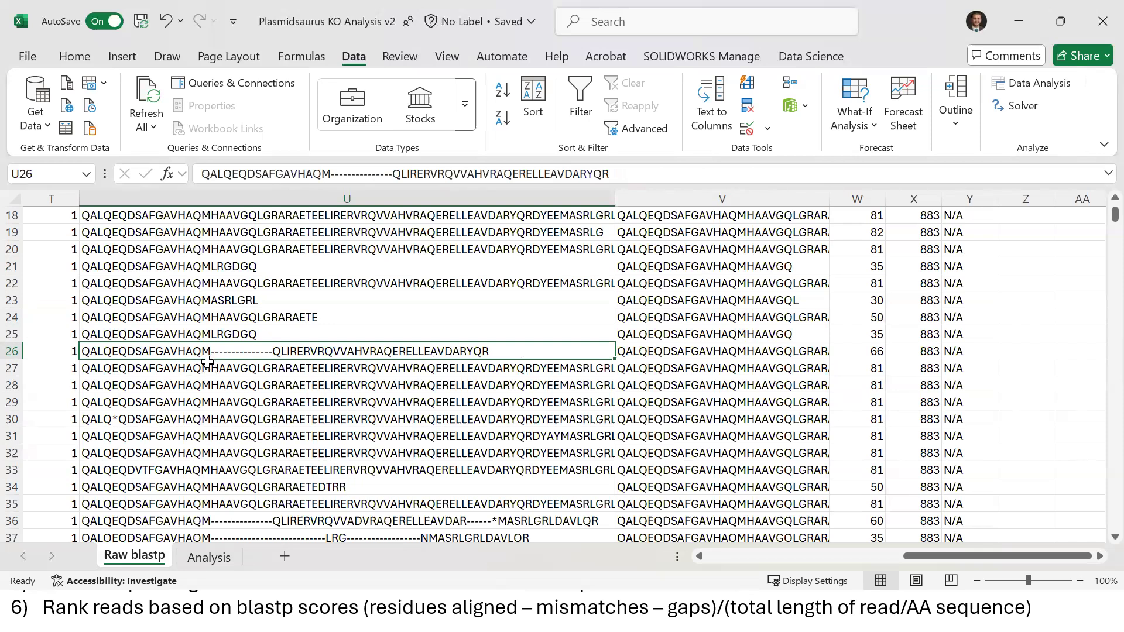
pyautogui.press('Down')
pyautogui.press('Down')
pyautogui.press('Down')
pyautogui.press('Down')
pyautogui.press('Down')
pyautogui.press('Down')
pyautogui.press('Down')
pyautogui.press('Down')
pyautogui.press('Down')
pyautogui.press('Down')
pyautogui.press('Down')
pyautogui.press('Down')
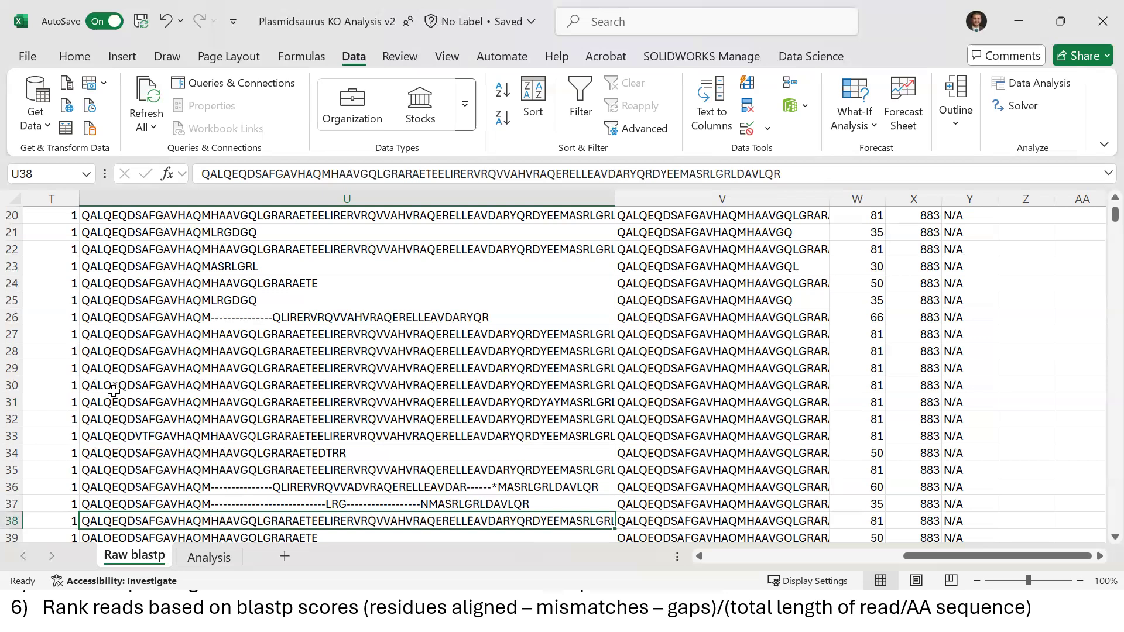
pyautogui.click(114, 392)
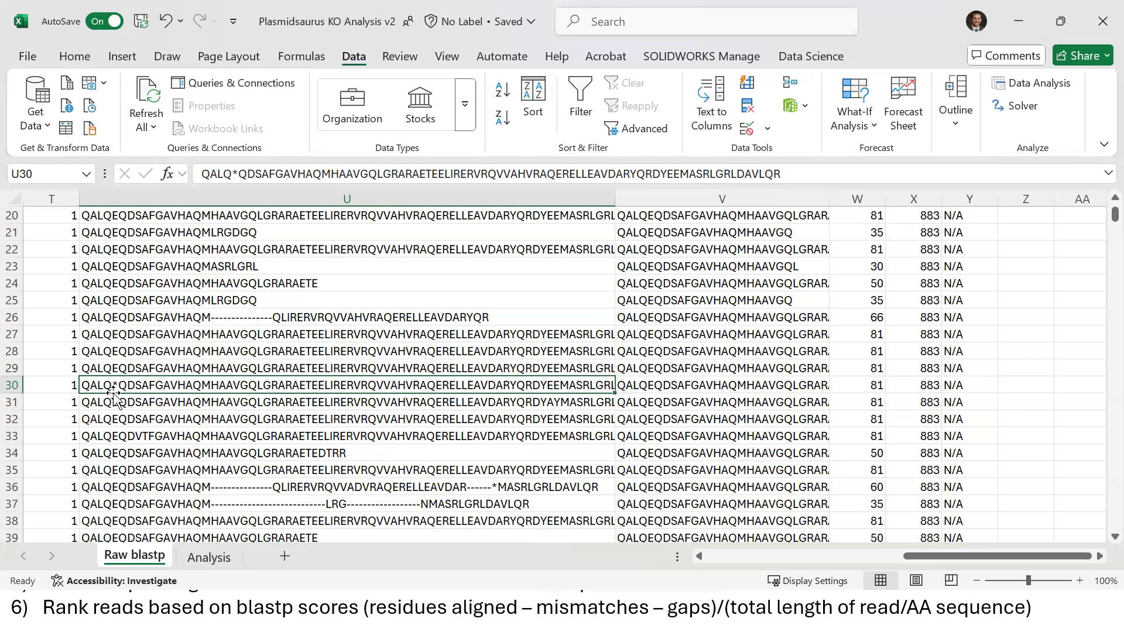
pyautogui.click(212, 560)
pyautogui.click(622, 286)
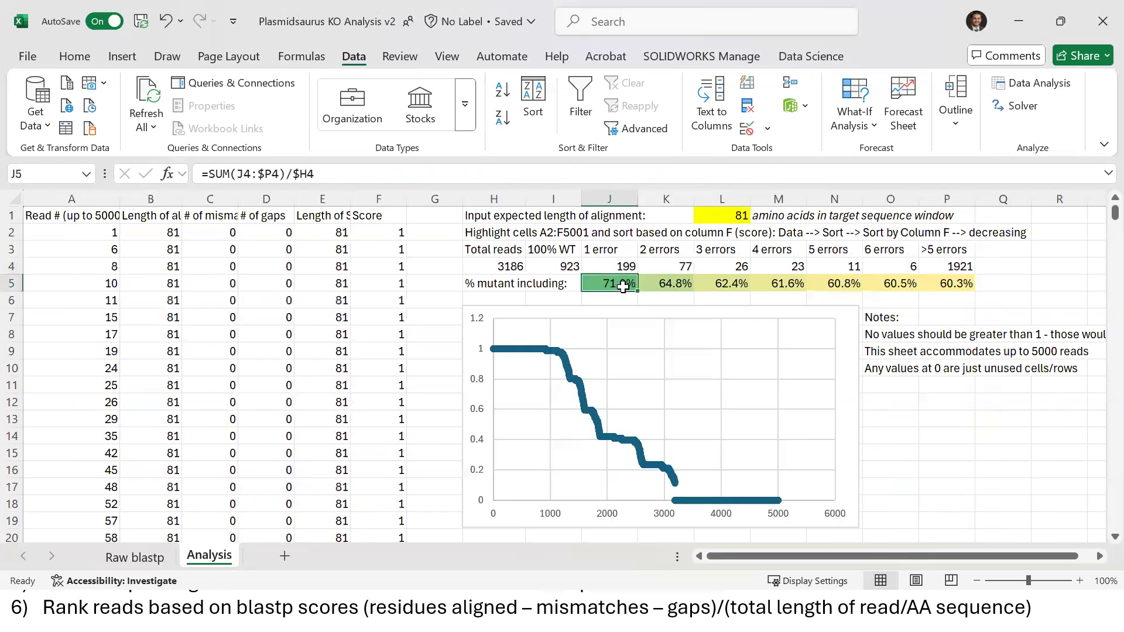
pyautogui.press('Up')
pyautogui.press('Down')
pyautogui.moveTo(606, 284); pyautogui.dragTo(927, 285)
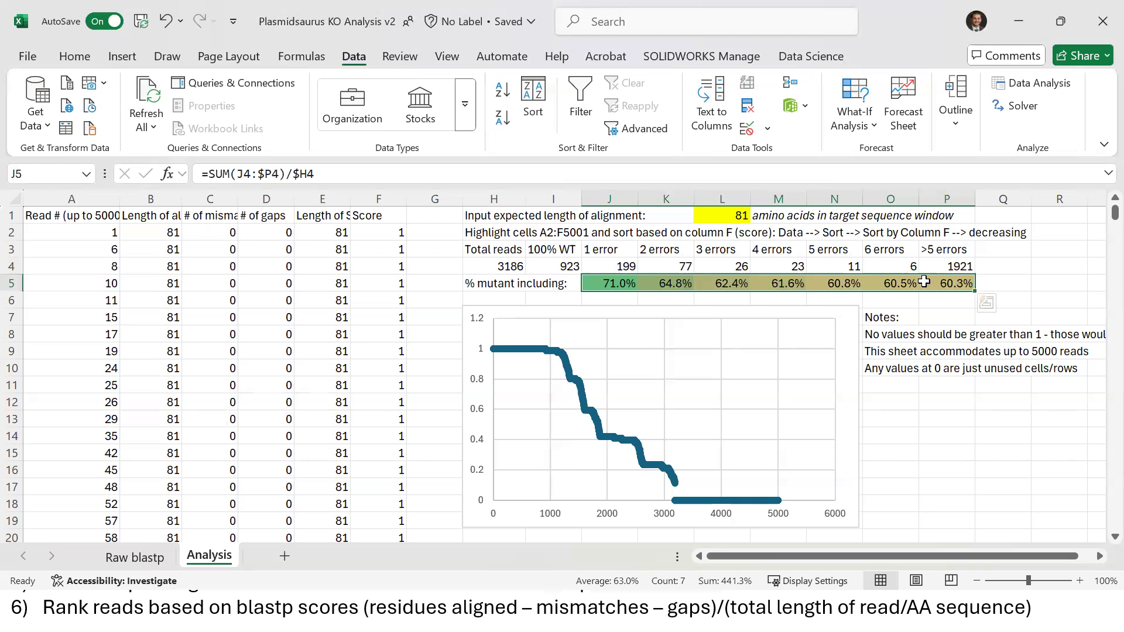
pyautogui.click(618, 264)
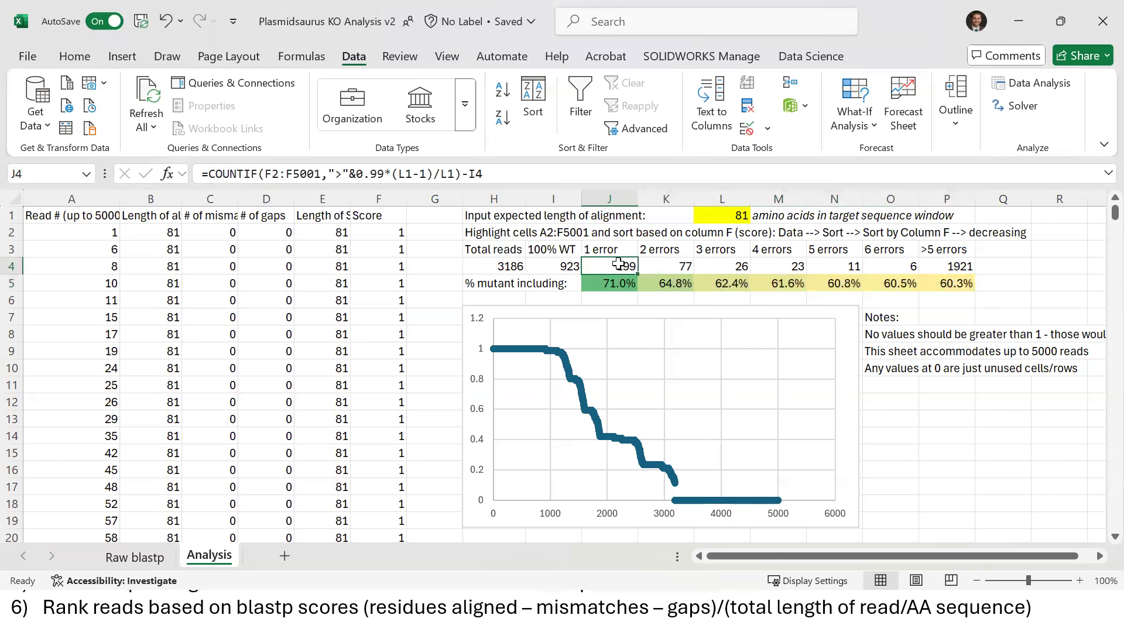
pyautogui.click(617, 278)
pyautogui.click(963, 286)
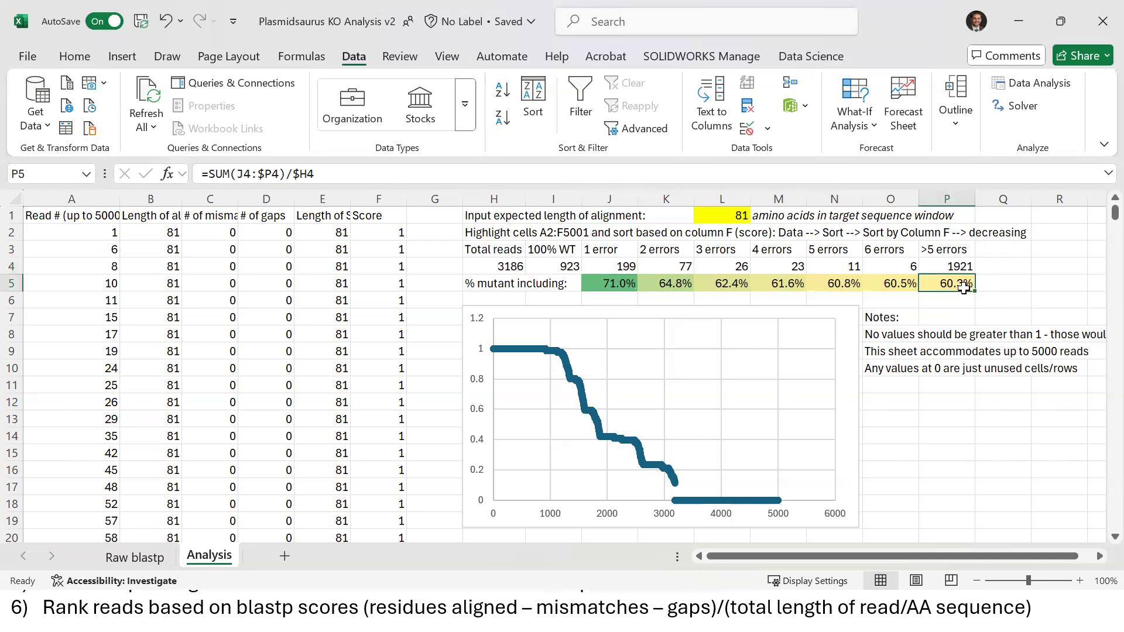
pyautogui.rightClick(963, 288)
pyautogui.press('Escape')
pyautogui.click(607, 271)
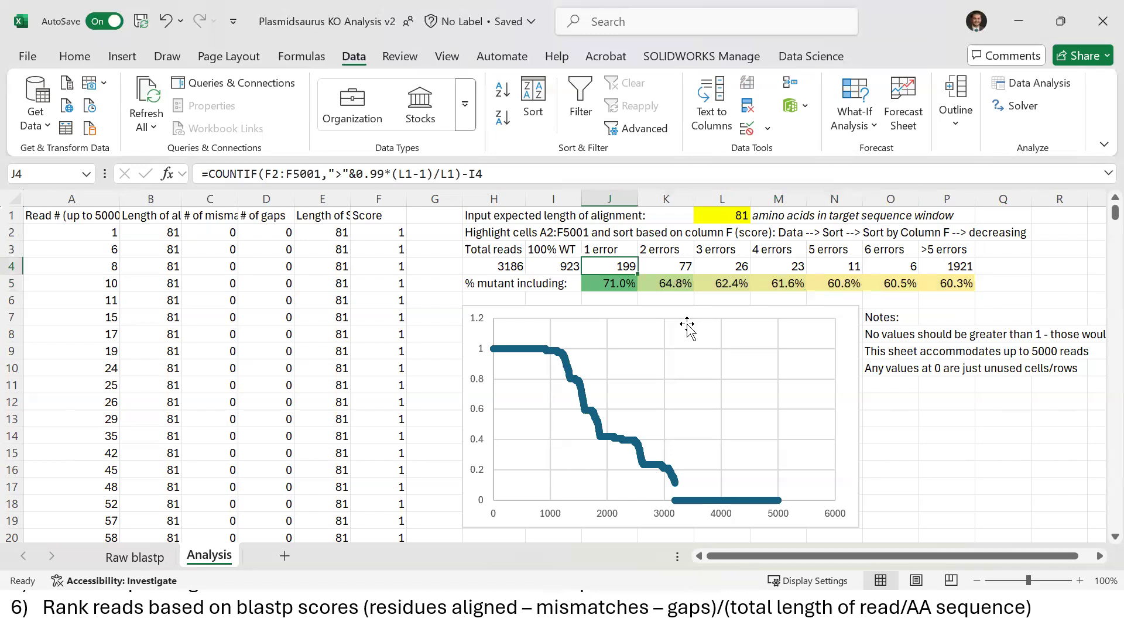
pyautogui.press('Down')
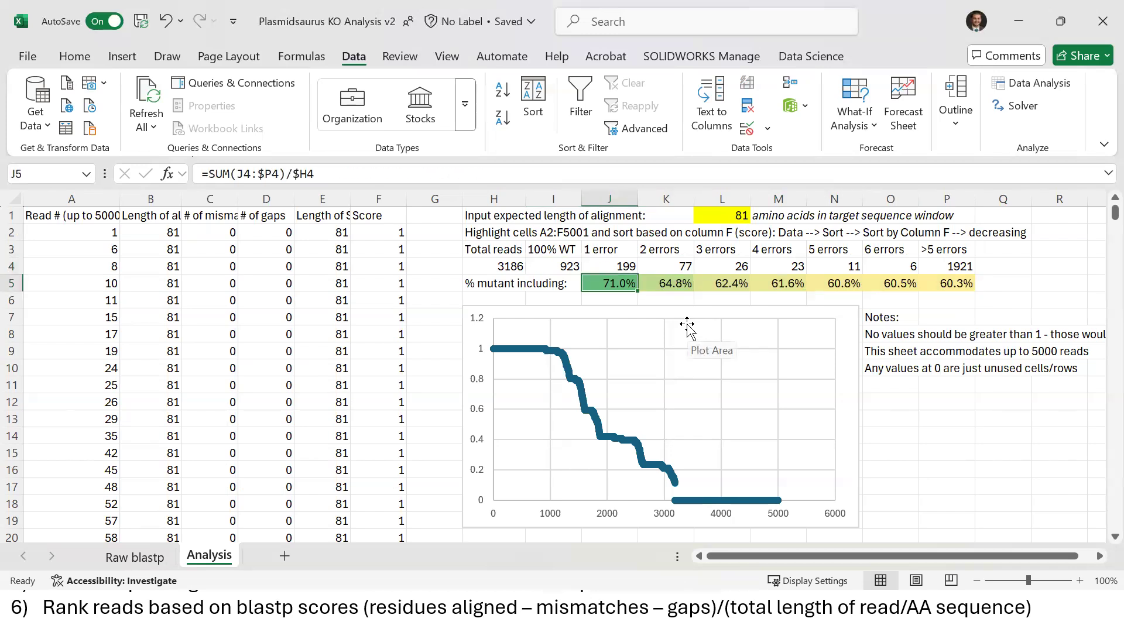
pyautogui.press('Up')
pyautogui.hotkey('shift', 'Right')
pyautogui.hotkey('shift', 'Right')
pyautogui.hotkey('shift', 'Right')
pyautogui.hotkey('shift', 'Right')
pyautogui.hotkey('shift', 'Right')
pyautogui.hotkey('shift', 'Right')
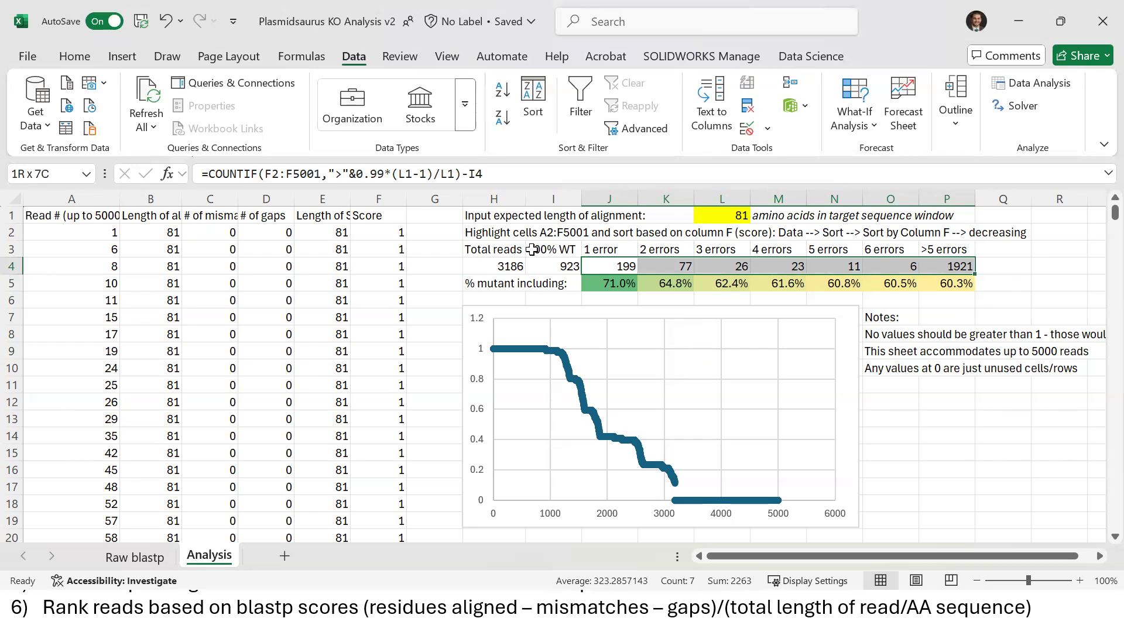
pyautogui.click(623, 284)
pyautogui.click(595, 279)
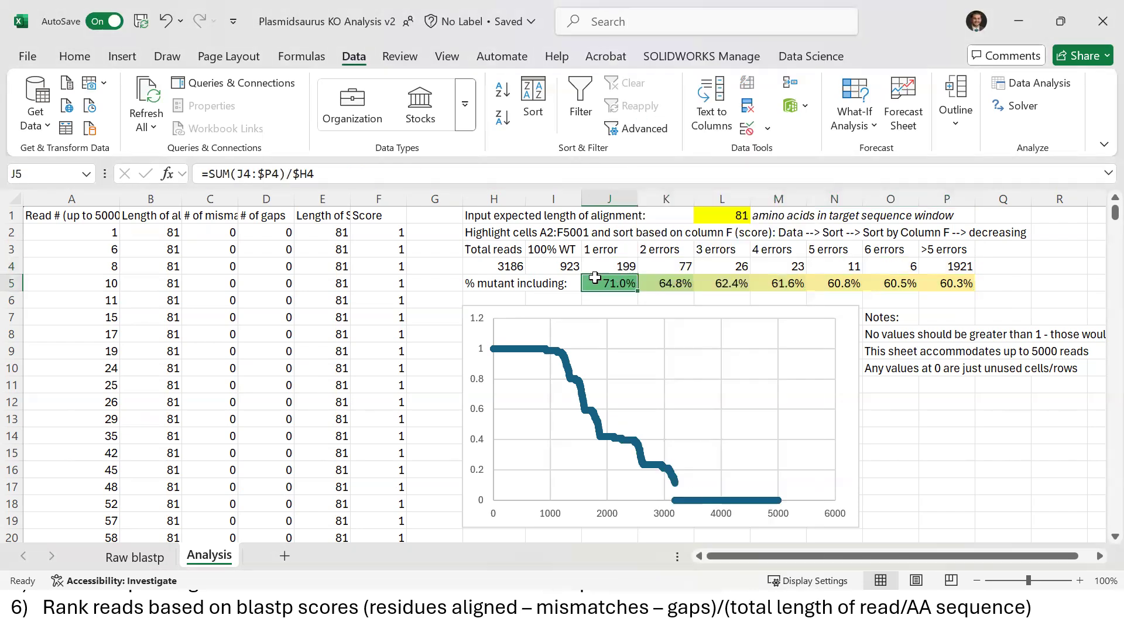
pyautogui.press('Up')
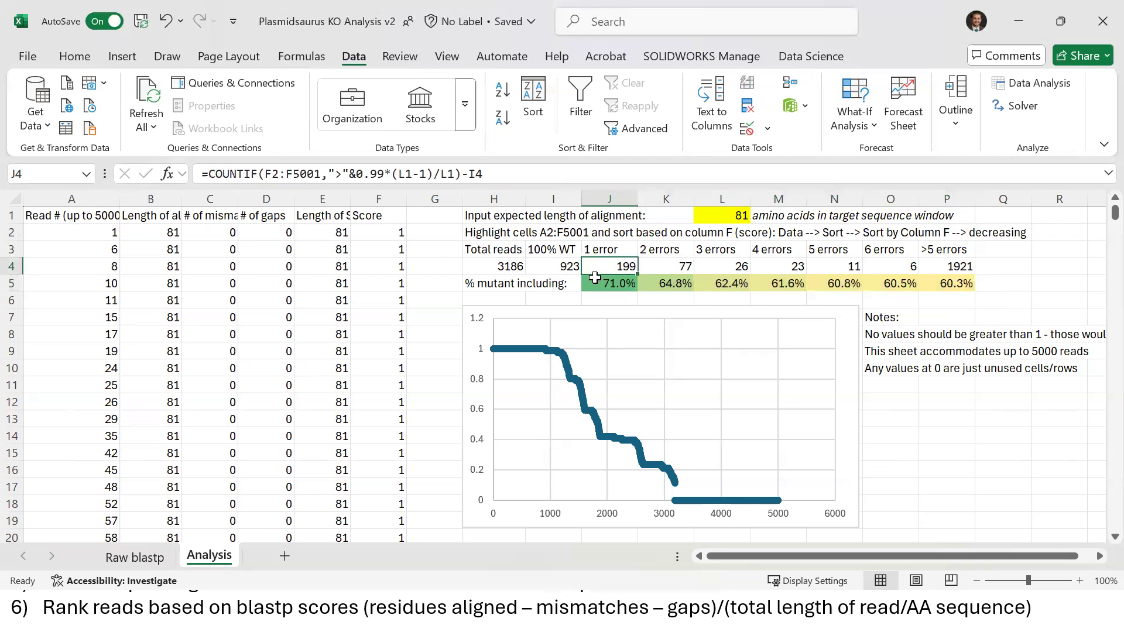
pyautogui.hotkey('shift', 'Right')
pyautogui.hotkey('shift', 'Right')
pyautogui.hotkey('shift', 'Right')
pyautogui.hotkey('shift', 'Right')
pyautogui.hotkey('shift', 'Right')
pyautogui.hotkey('shift', 'Right')
pyautogui.press('Down')
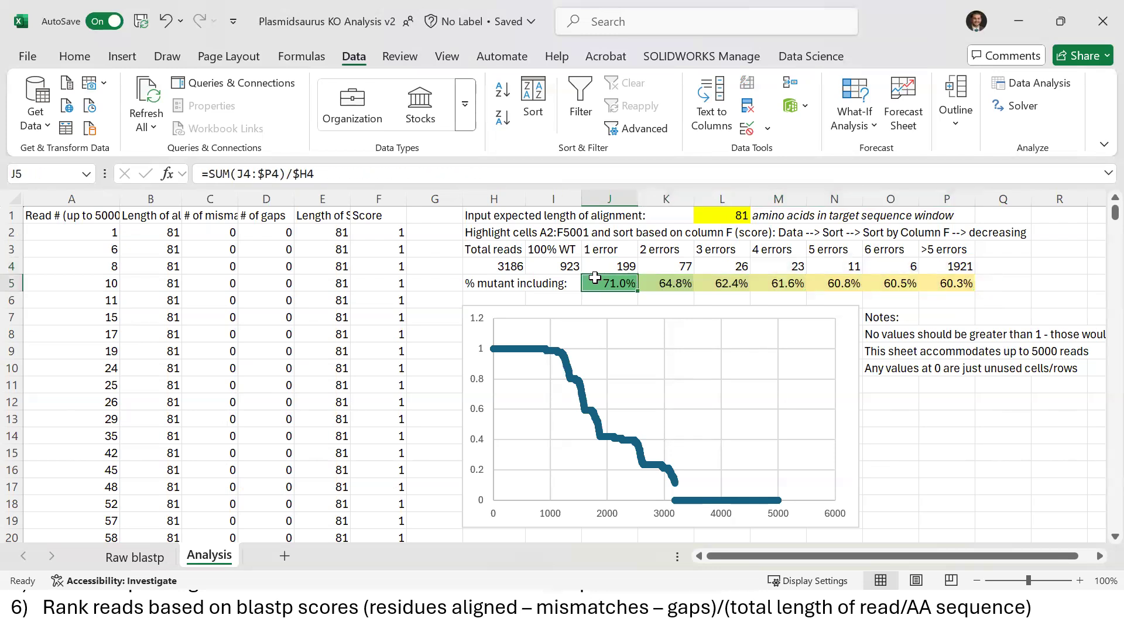
pyautogui.hotkey('shift', 'Right')
pyautogui.hotkey('shift', 'Left')
pyautogui.press('Up')
pyautogui.press('Up')
pyautogui.hotkey('shift', 'Down')
pyautogui.hotkey('shift', 'Down')
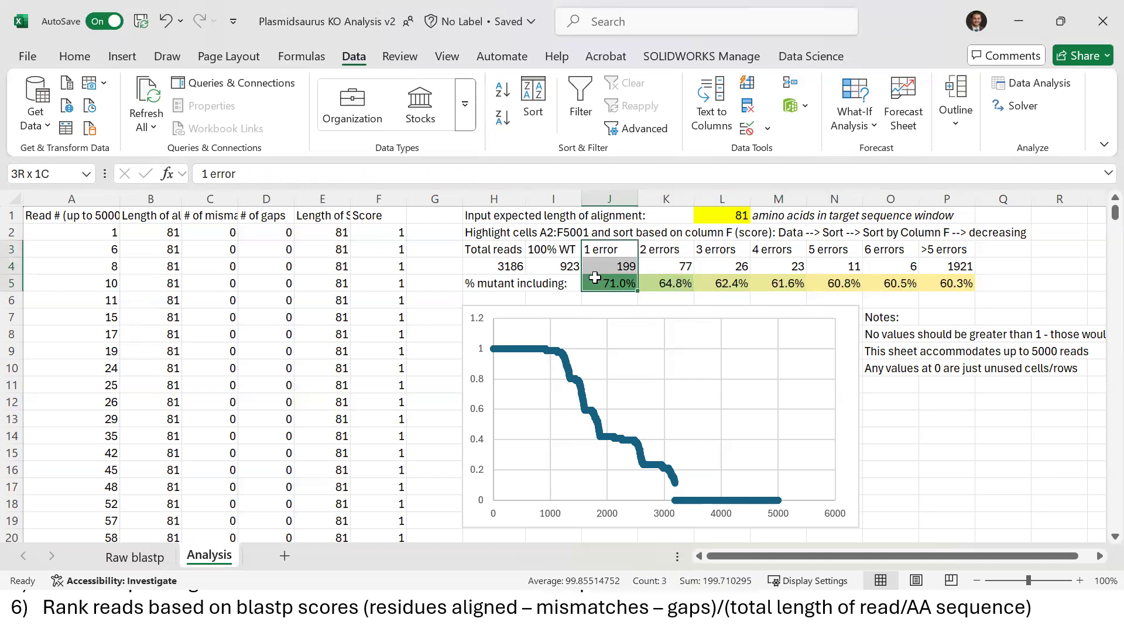
pyautogui.press('Down')
pyautogui.press('Down')
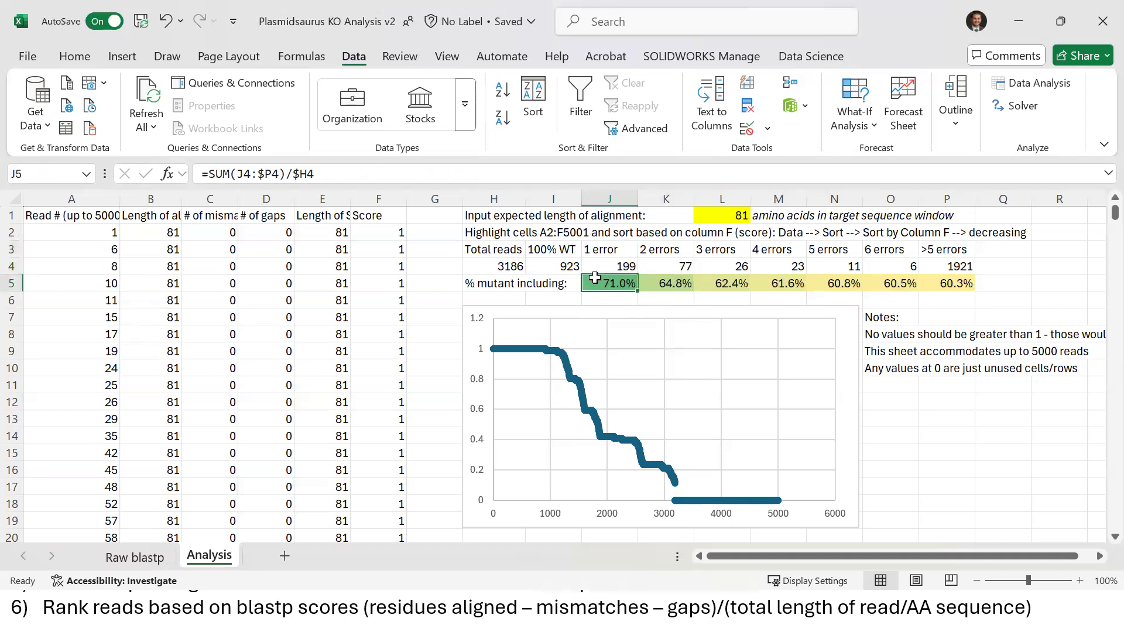
pyautogui.press('Right')
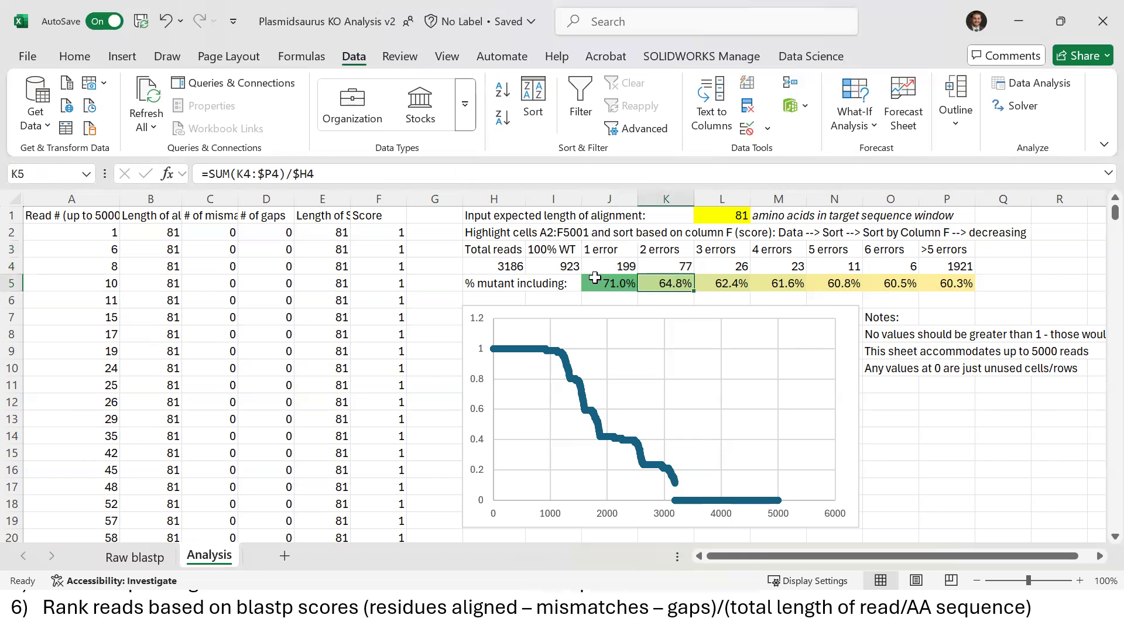
pyautogui.press('F2')
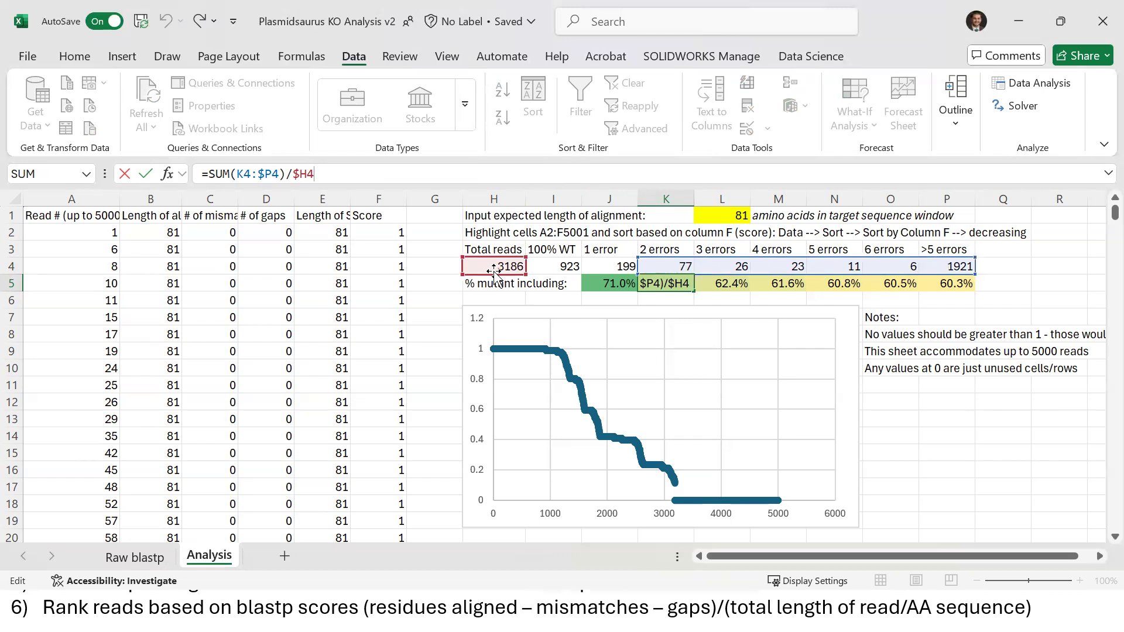
pyautogui.hotkey('ctrl', 'Return')
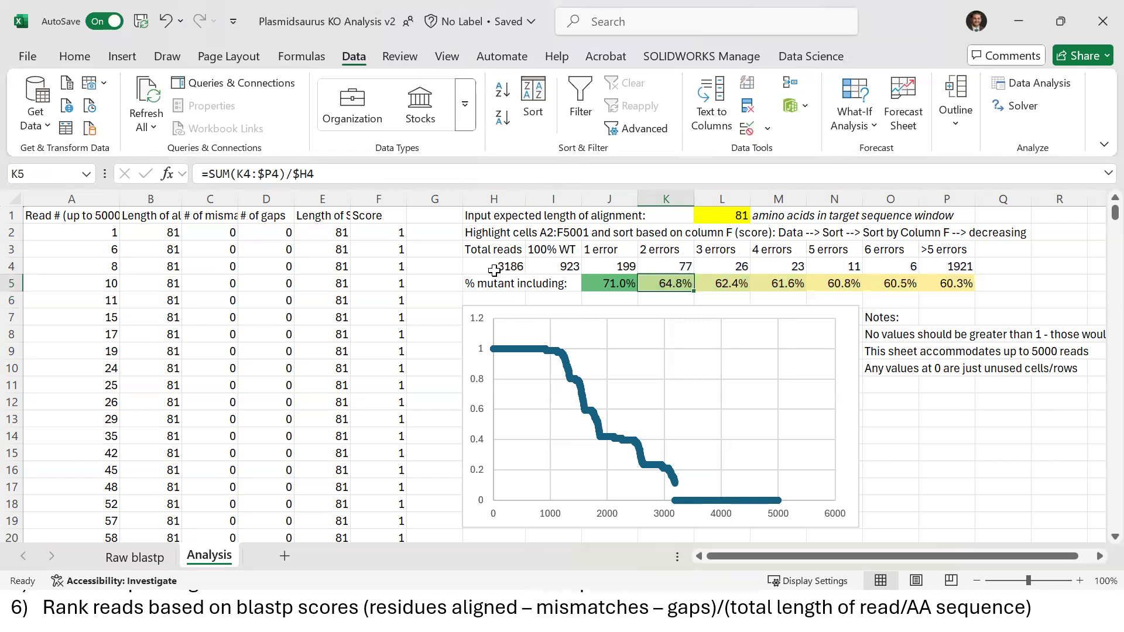
pyautogui.press('Right')
pyautogui.press('Right')
pyautogui.press('Right')
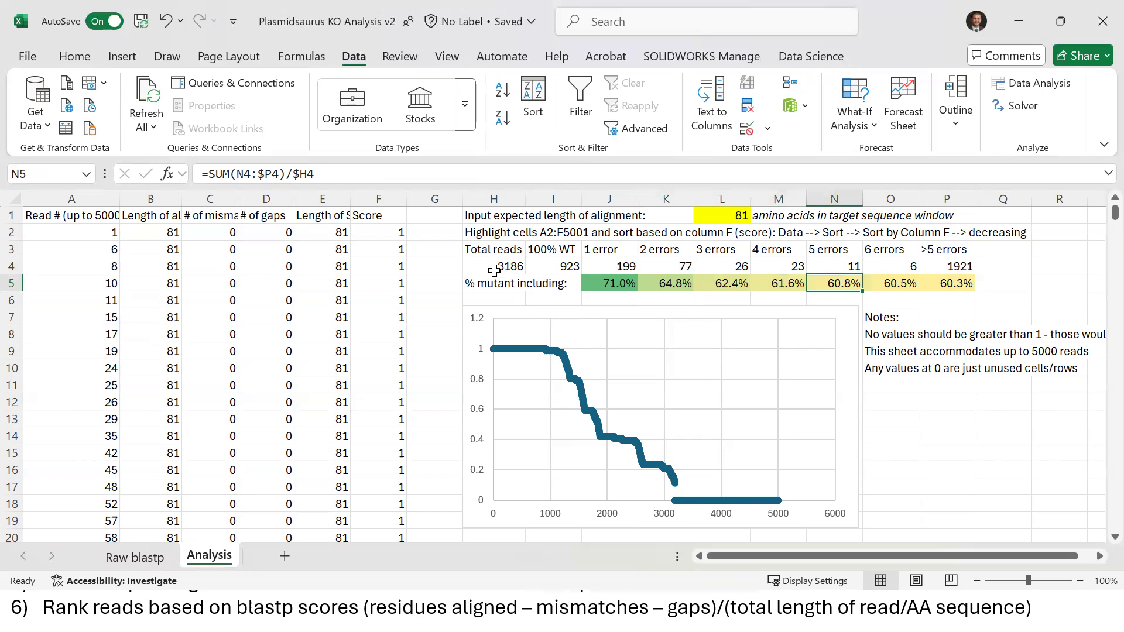
pyautogui.click(409, 183)
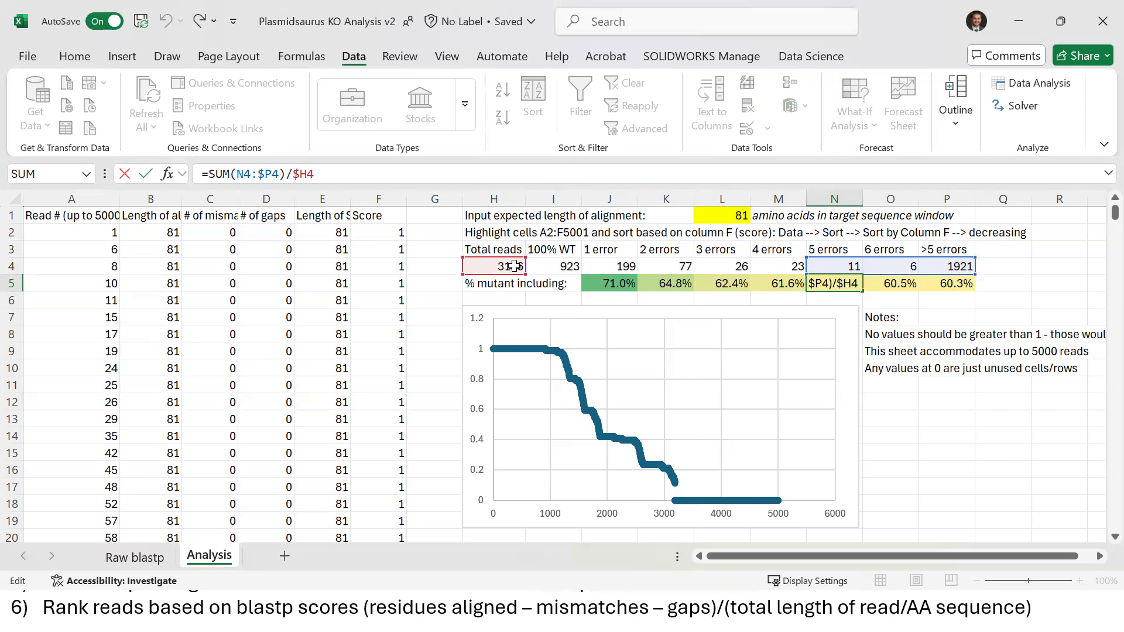
pyautogui.press('Return')
pyautogui.press('Up')
pyautogui.press('Right')
pyautogui.press('Right')
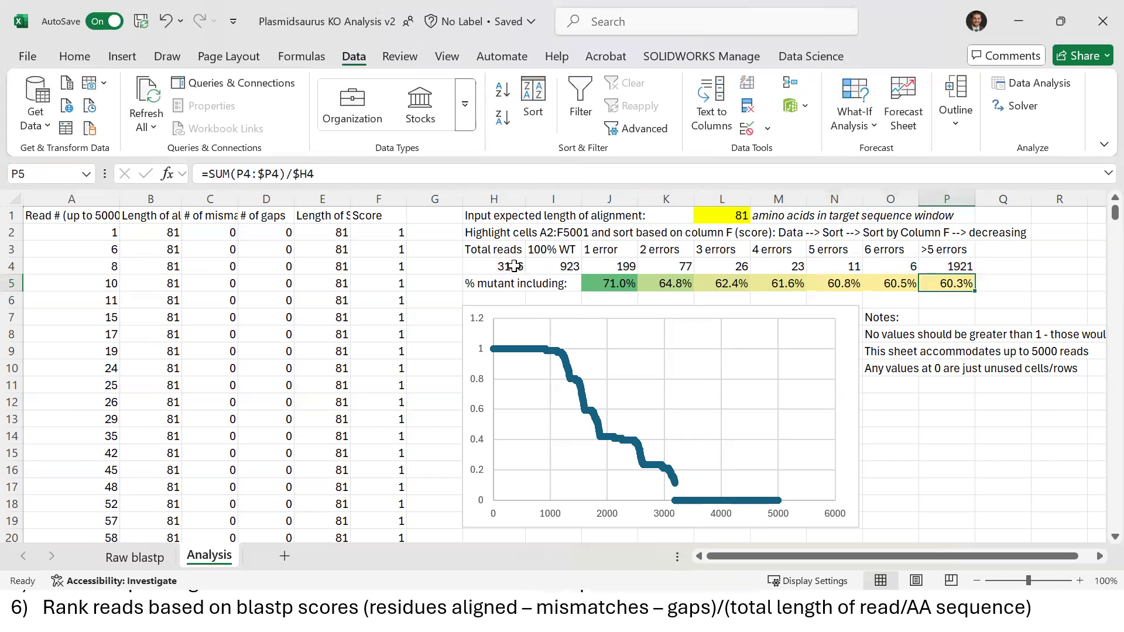
pyautogui.hotkey('shift', 'Left')
pyautogui.hotkey('shift', 'Left')
pyautogui.hotkey('shift', 'Left')
pyautogui.hotkey('shift', 'Left')
pyautogui.hotkey('shift', 'Left')
pyautogui.hotkey('shift', 'Left')
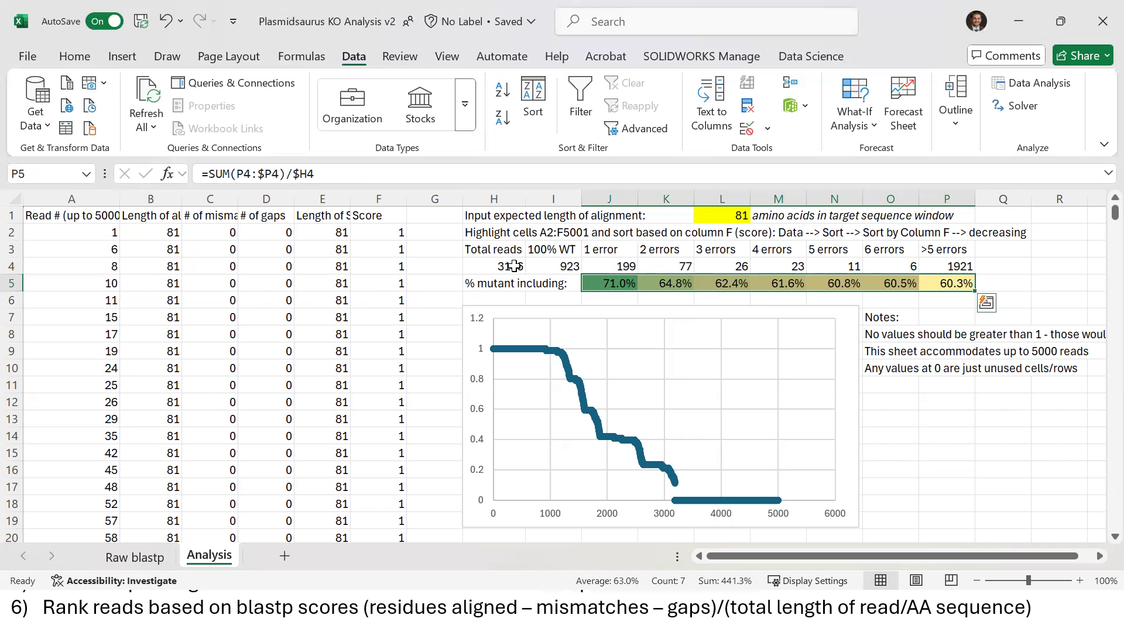
pyautogui.click(549, 267)
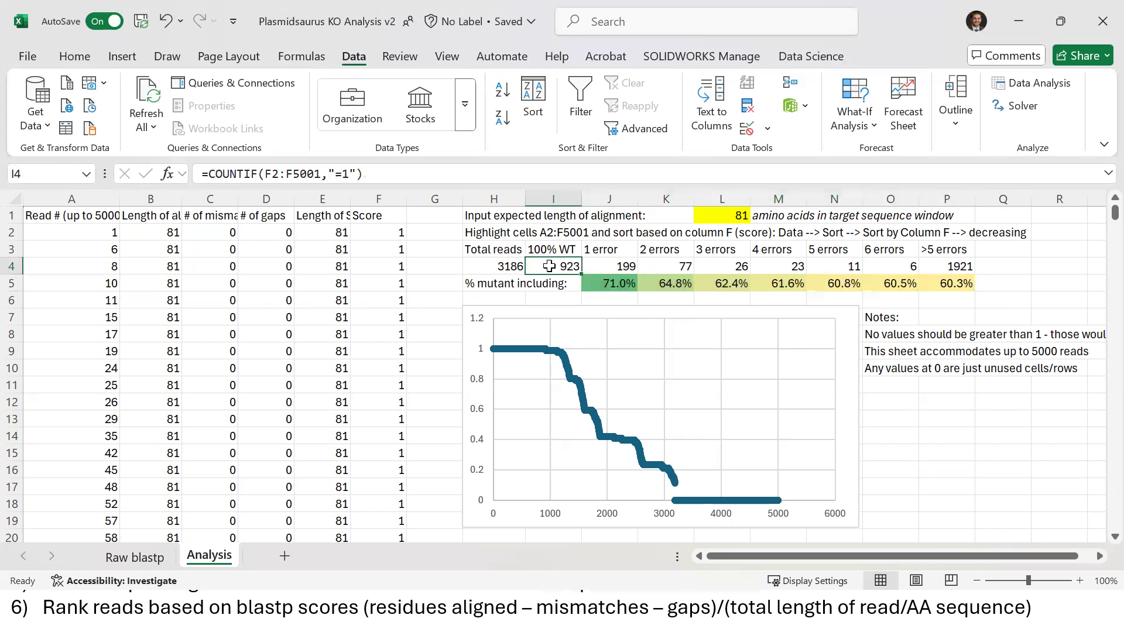
pyautogui.moveTo(549, 267)
pyautogui.mouseDown()
pyautogui.moveTo(516, 268)
pyautogui.moveTo(518, 285)
pyautogui.mouseUp()
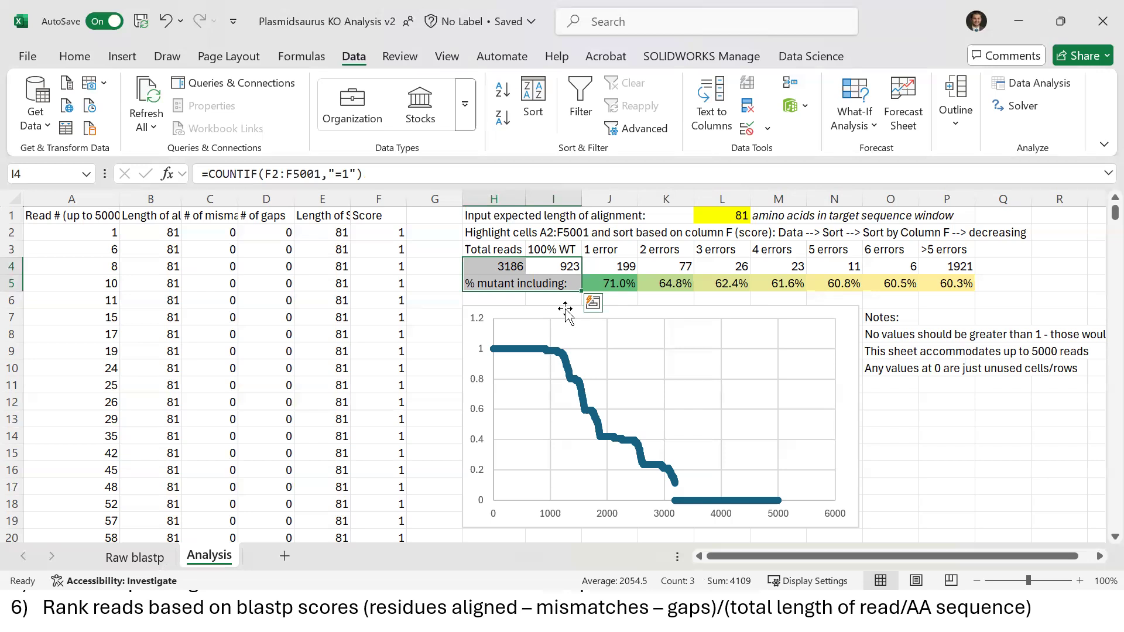
pyautogui.click(613, 269)
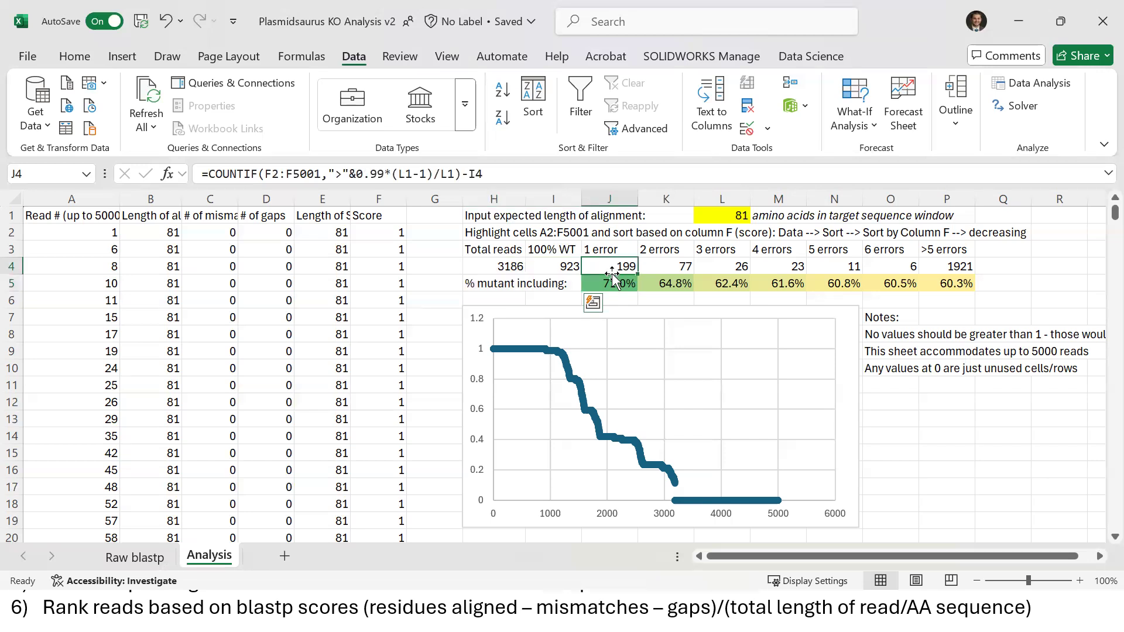
pyautogui.moveTo(617, 268); pyautogui.dragTo(932, 275)
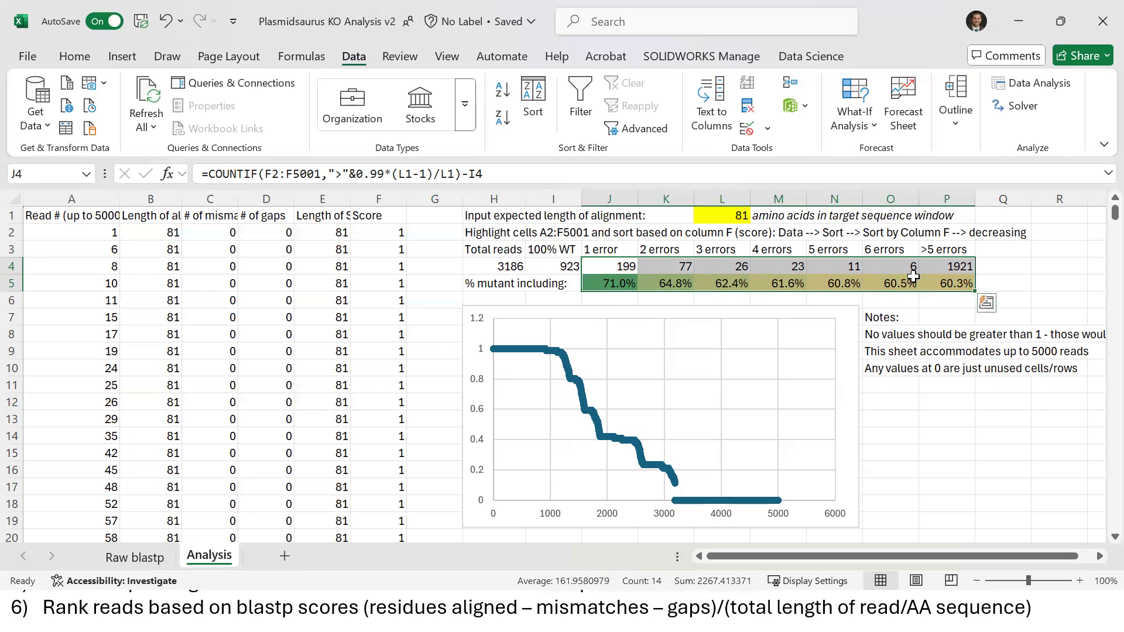
pyautogui.click(437, 288)
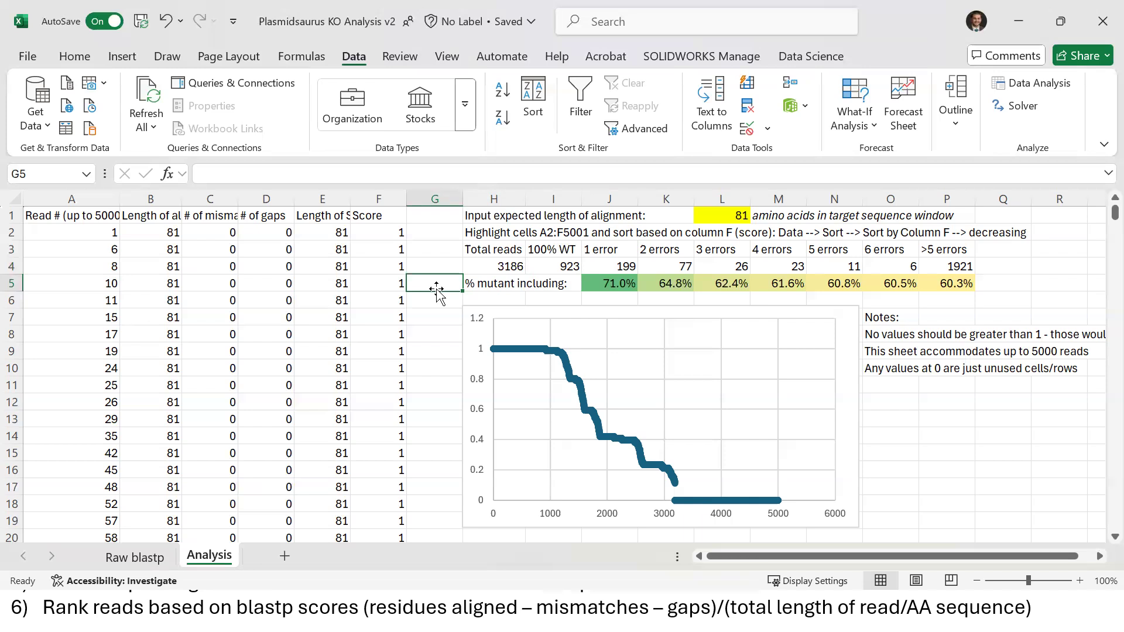
pyautogui.moveTo(609, 283); pyautogui.dragTo(951, 284)
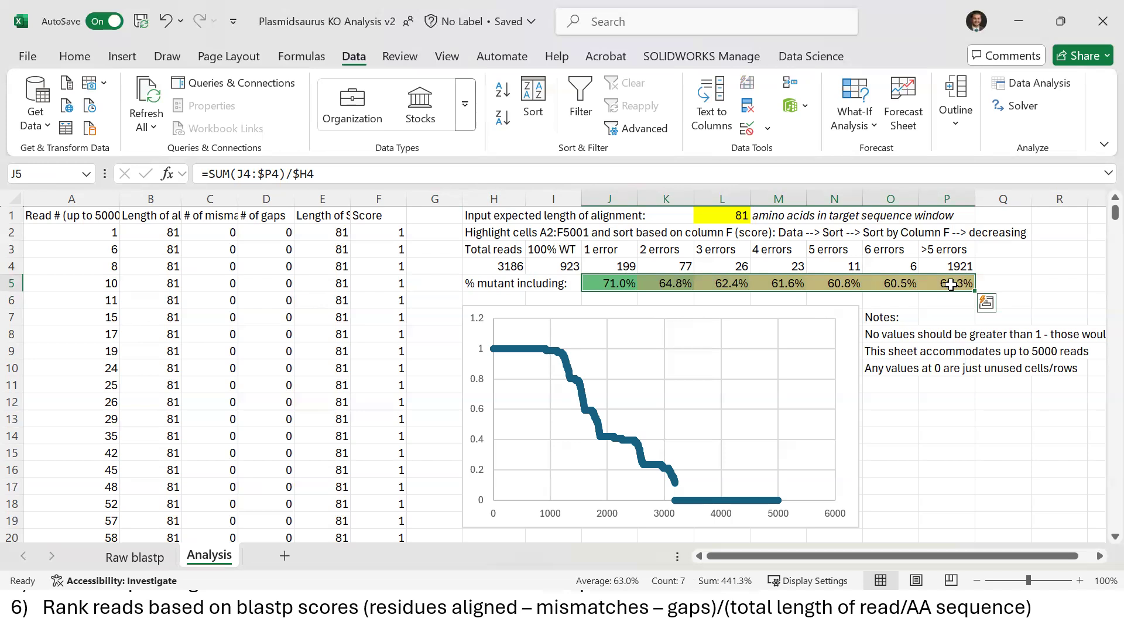
pyautogui.click(563, 267)
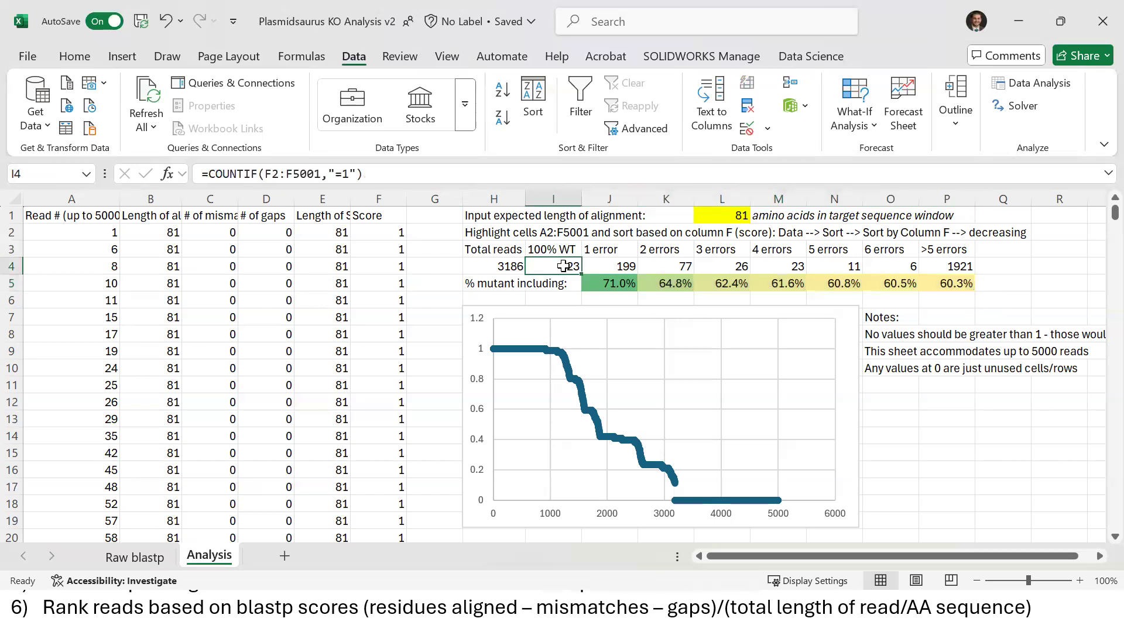
pyautogui.click(355, 273)
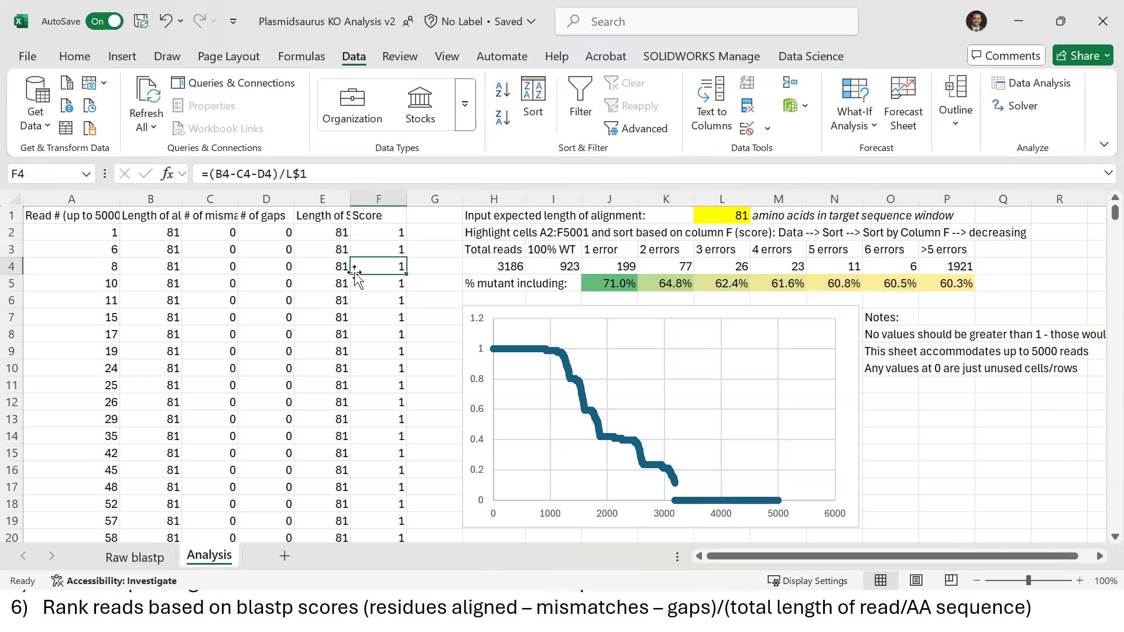
pyautogui.click(460, 266)
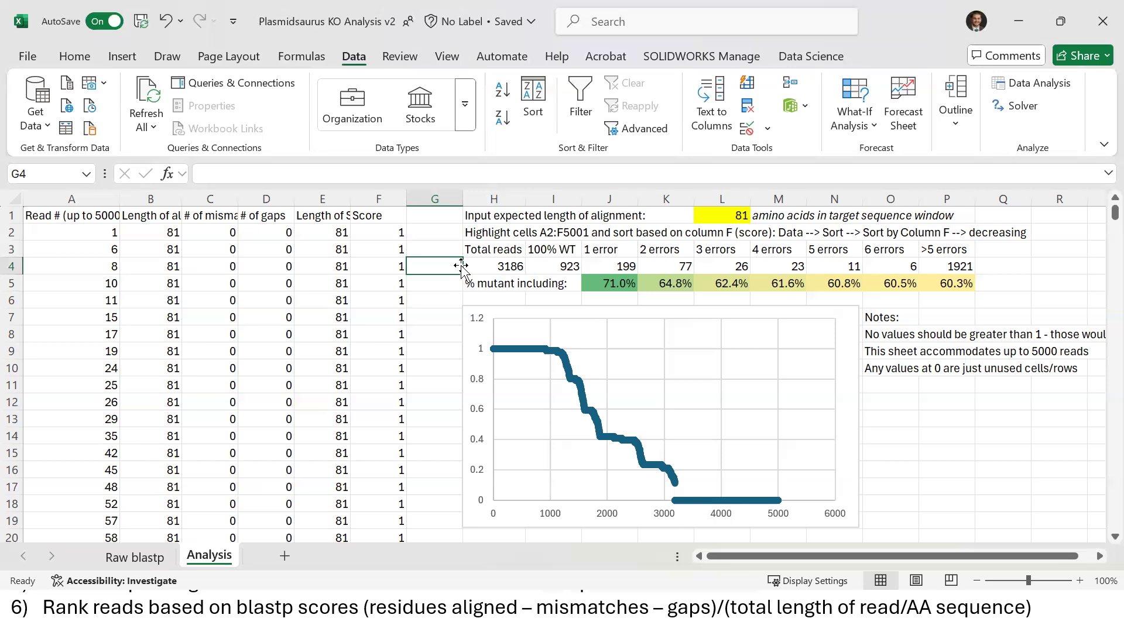
pyautogui.moveTo(621, 283); pyautogui.dragTo(941, 288)
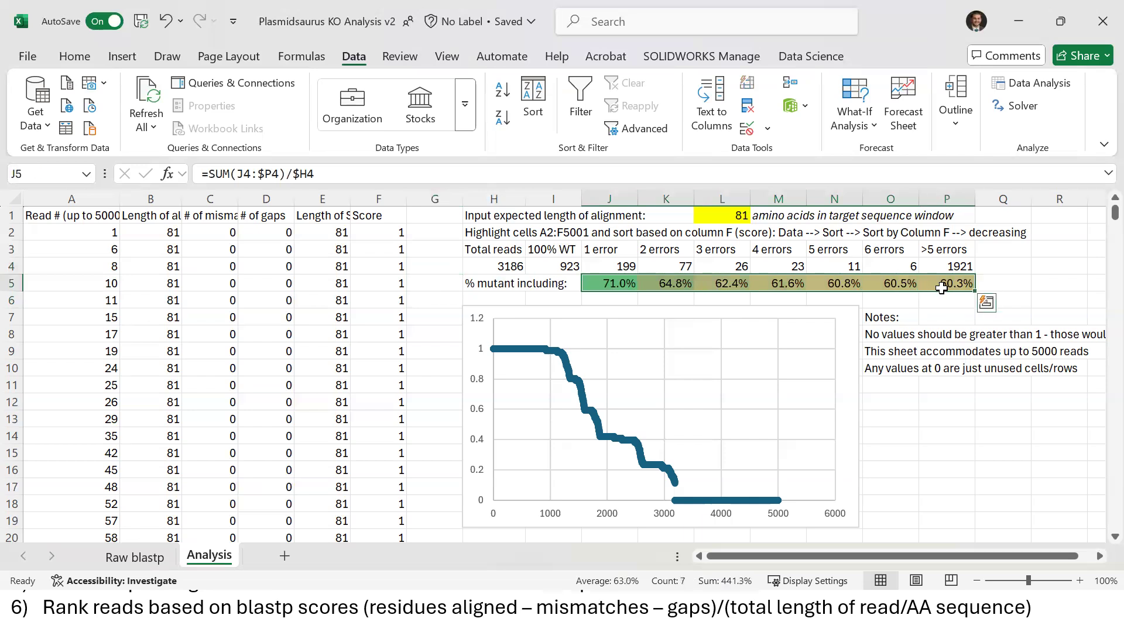
pyautogui.click(381, 262)
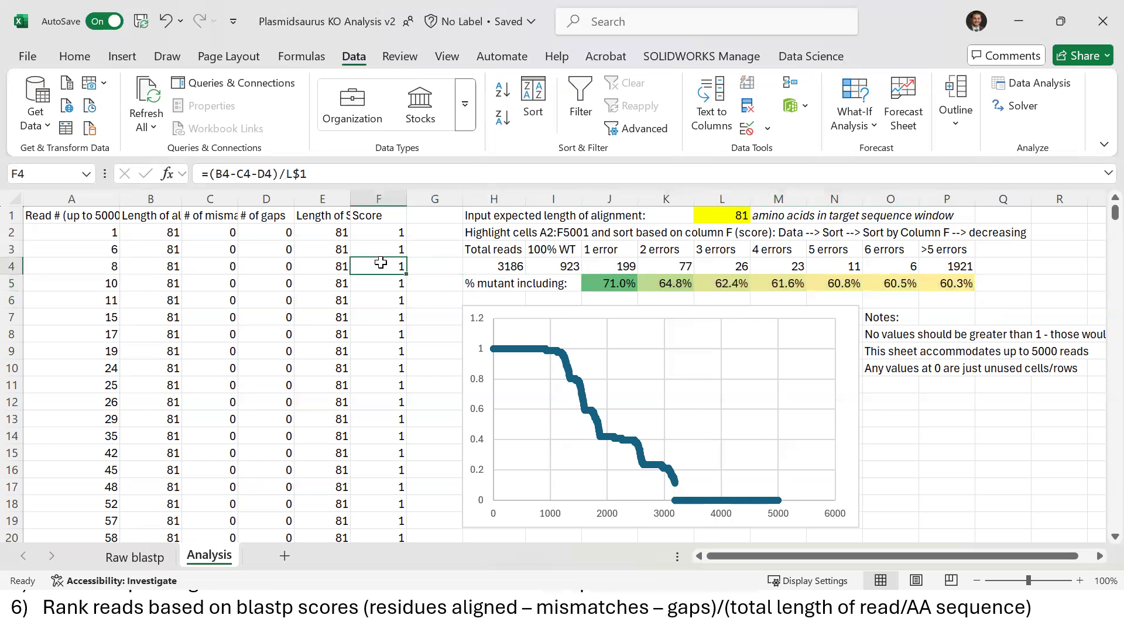